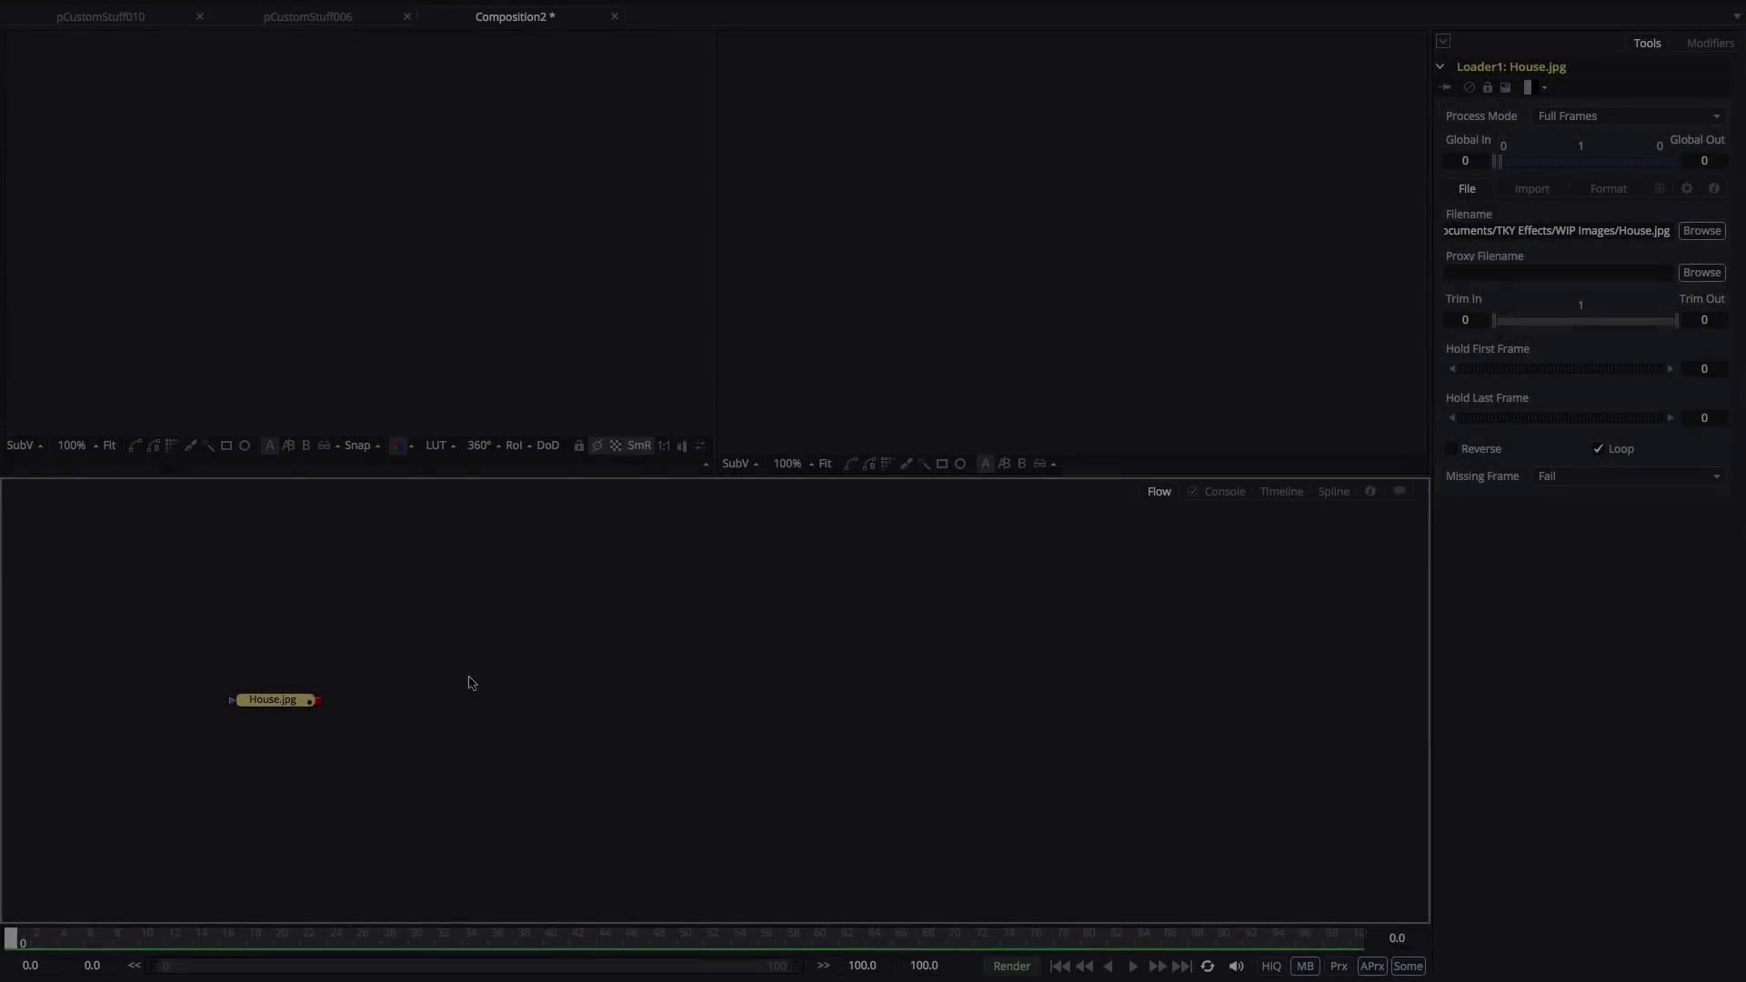
Add a FastNoise node to the empty area of the flow, unconnected to the House.jpg loader.
{"action": "left_click", "coordinate": [558, 635]}
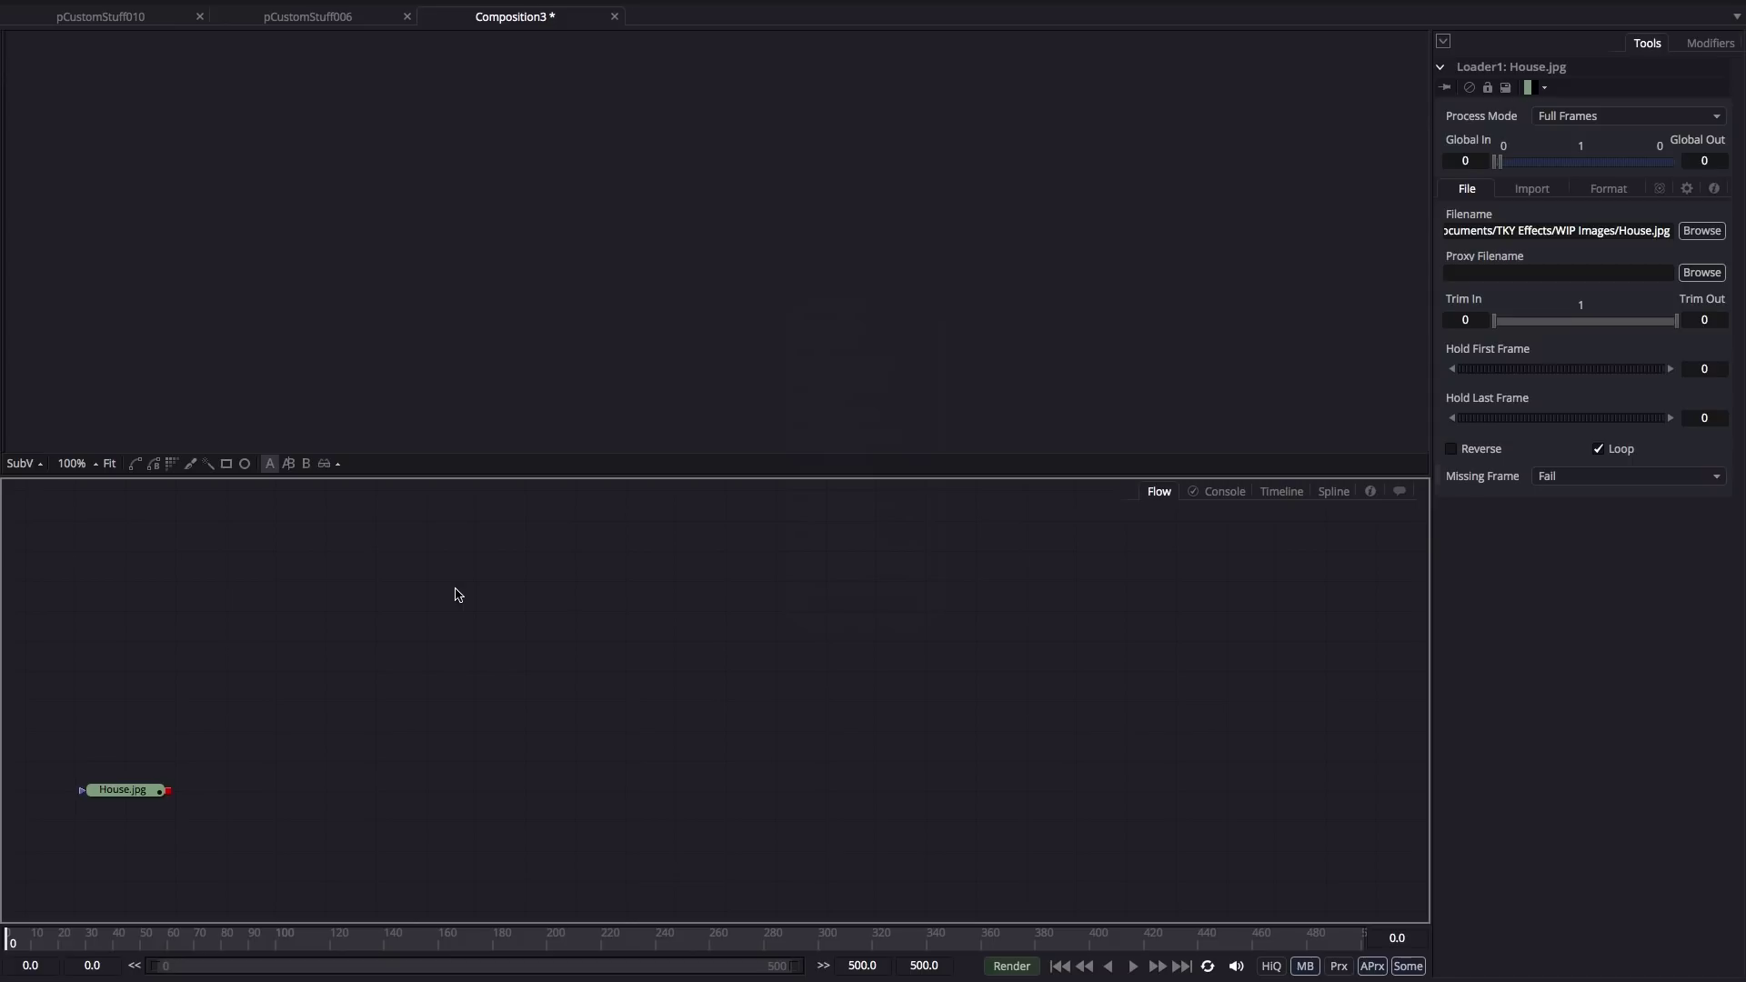
{"action": "key", "text": "ctrl+space"}
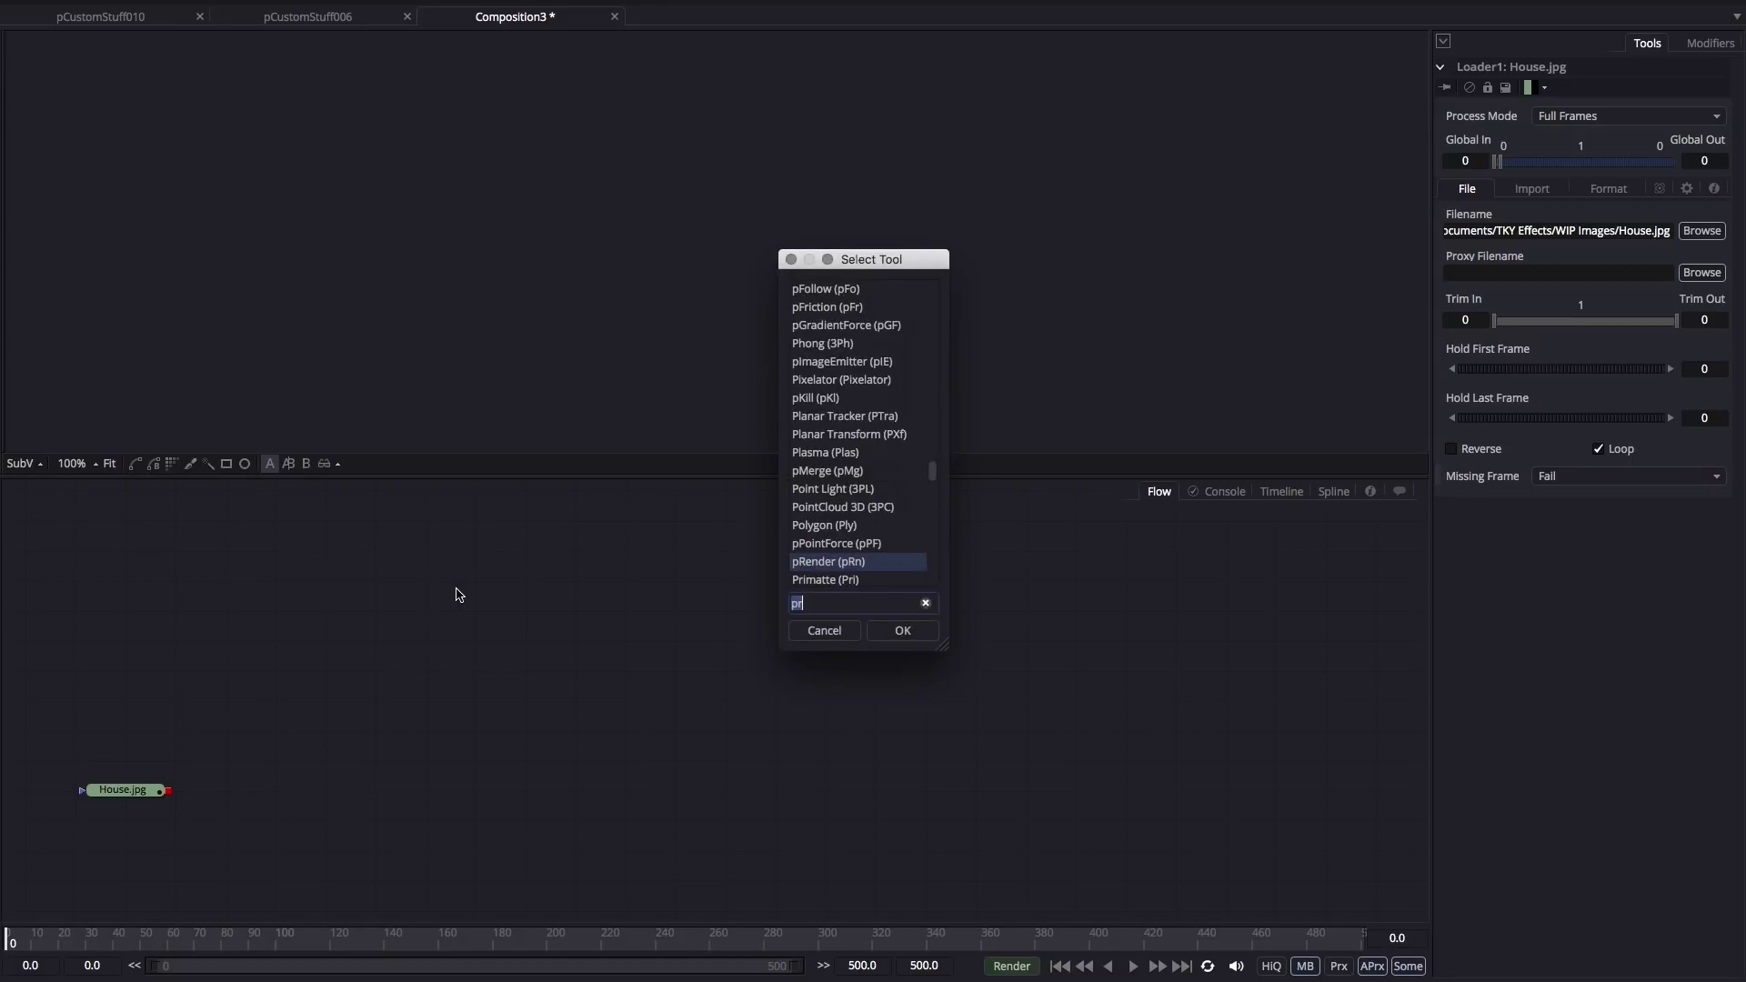
{"action": "type", "text": "fast"}
{"action": "key", "text": "Down"}
{"action": "key", "text": "Down"}
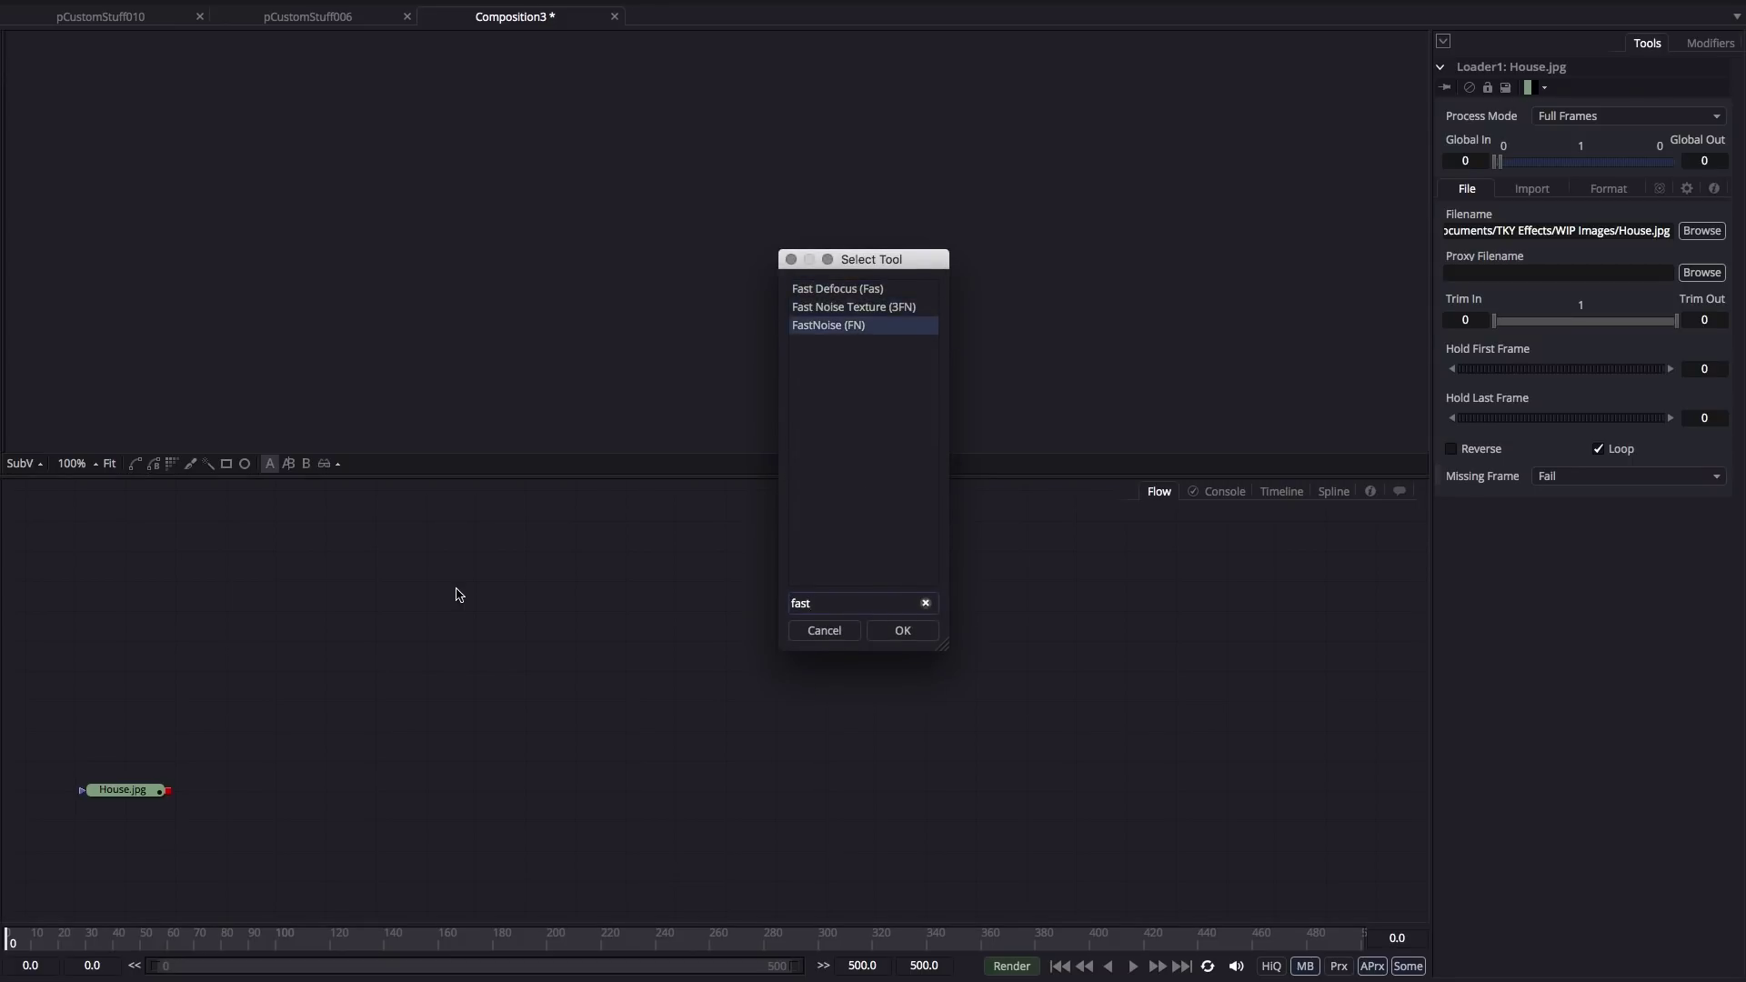
{"action": "key", "text": "Return"}
Add a pImageEmitter node to the flow beside the FastNoise node.
{"action": "key", "text": "ctrl+space"}
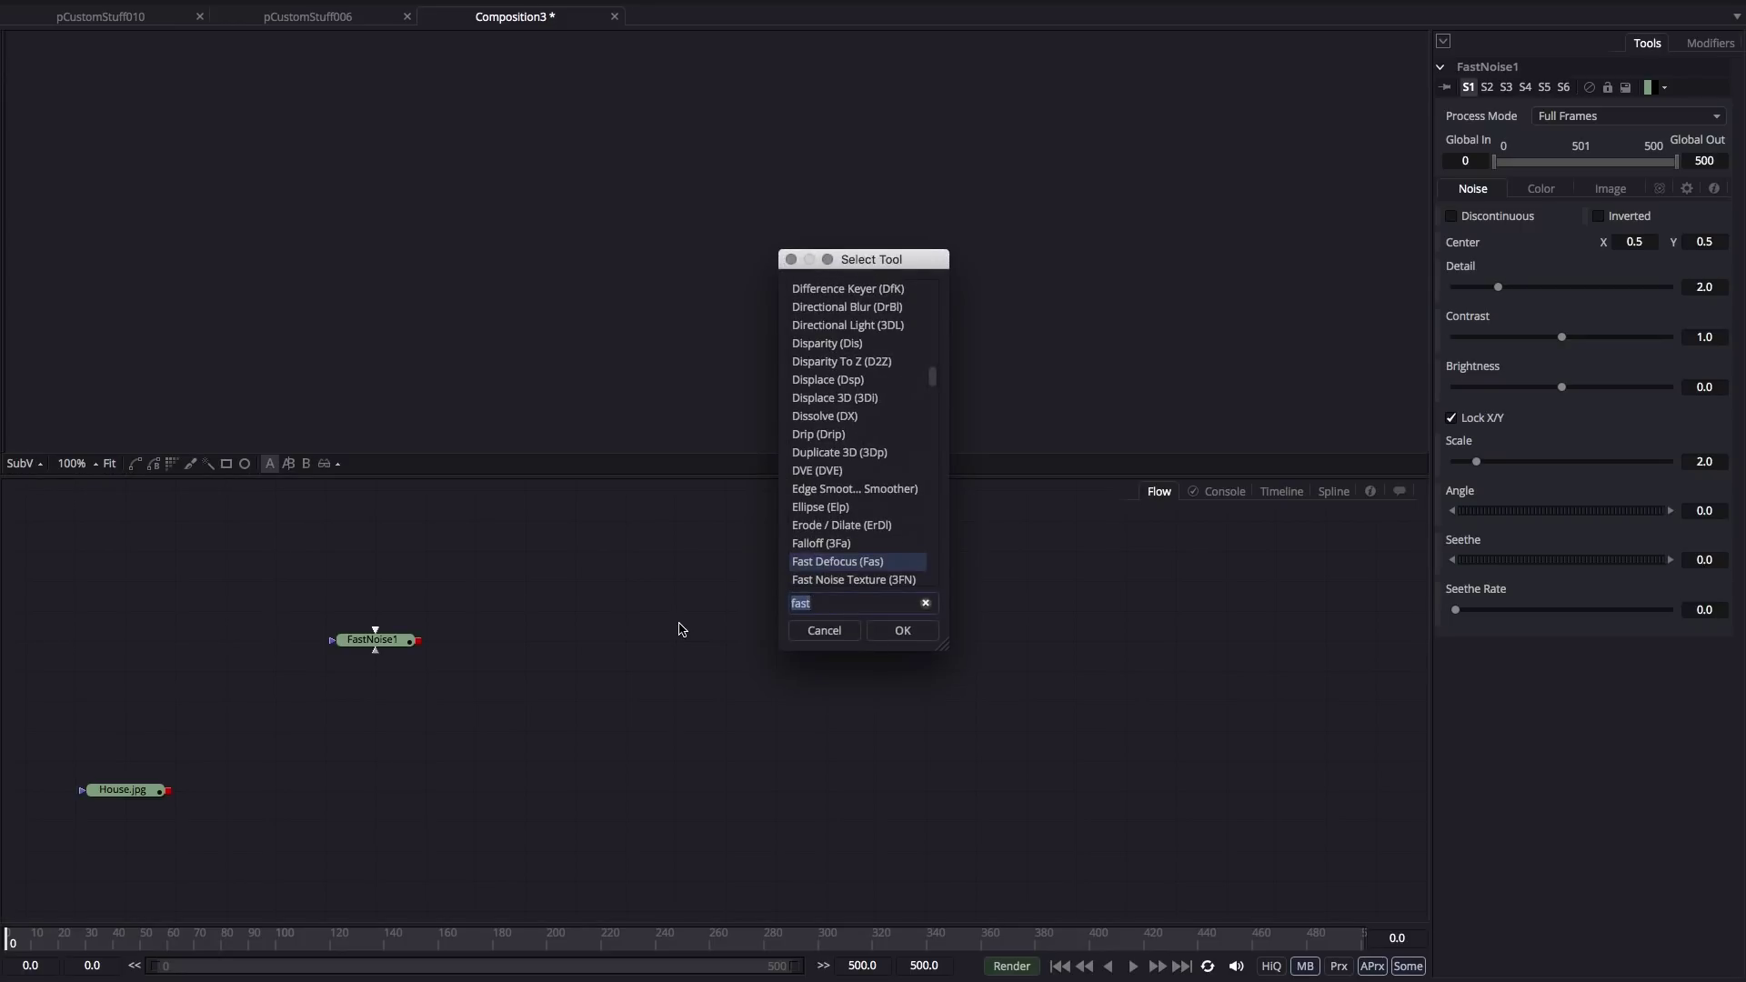
{"action": "type", "text": "pl"}
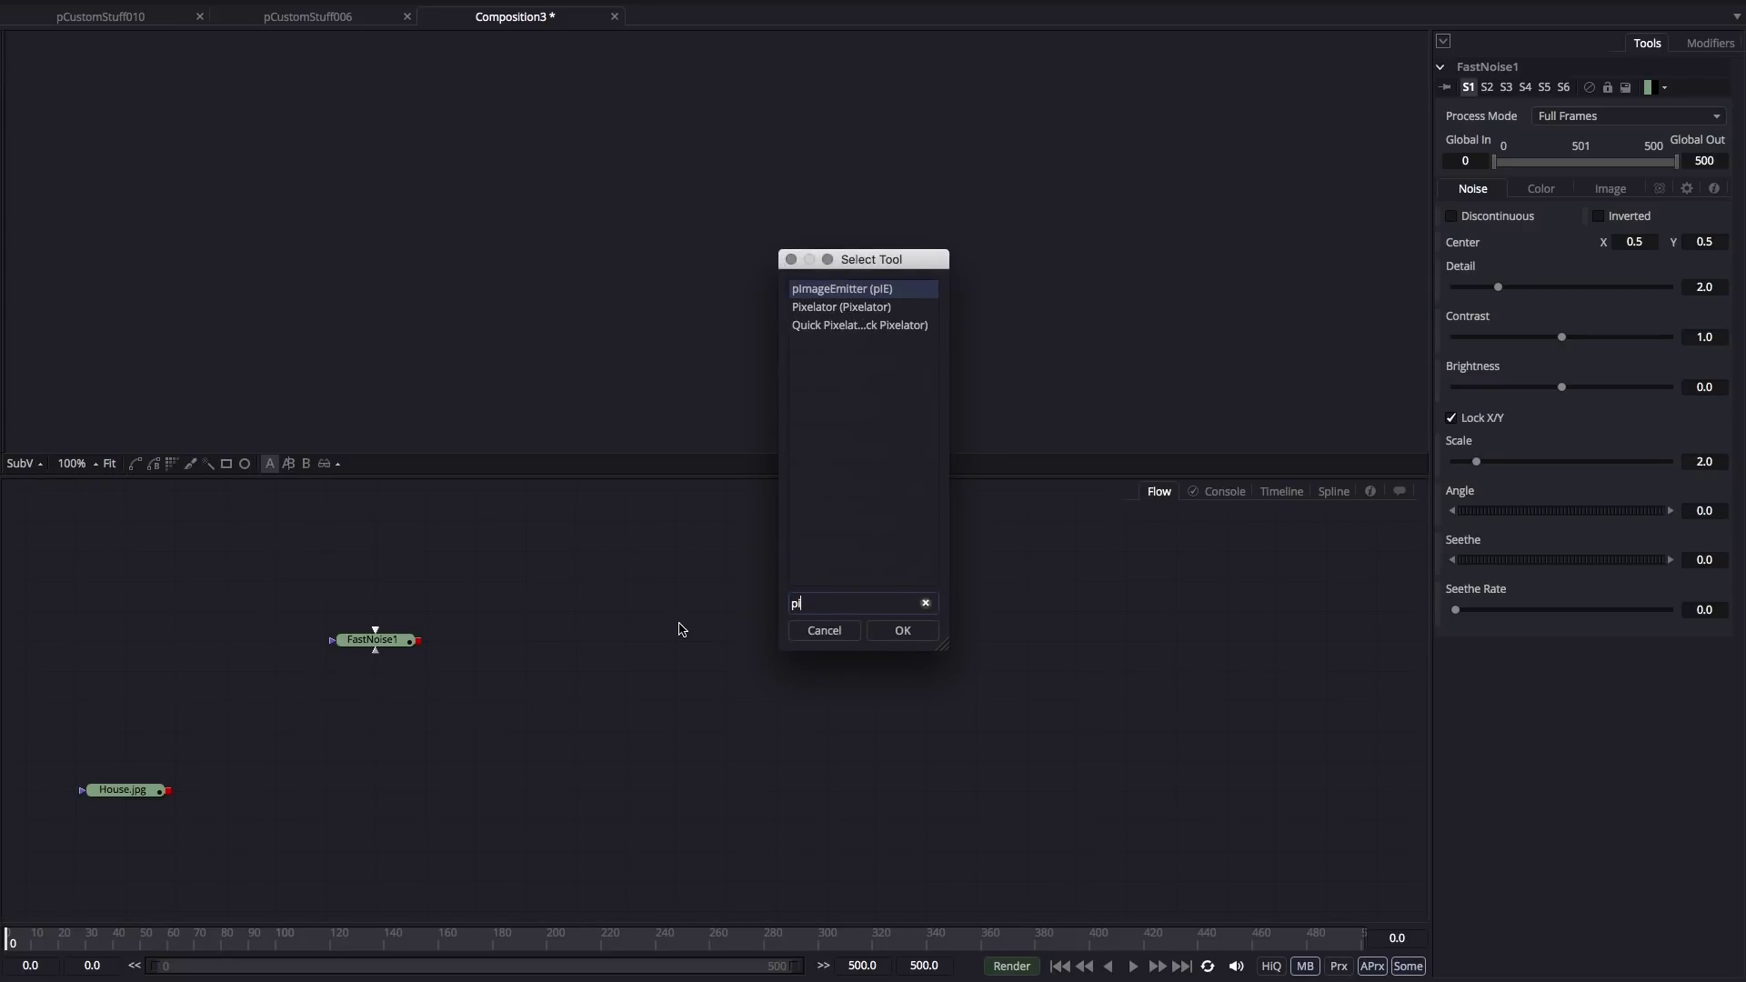
{"action": "key", "text": "Return"}
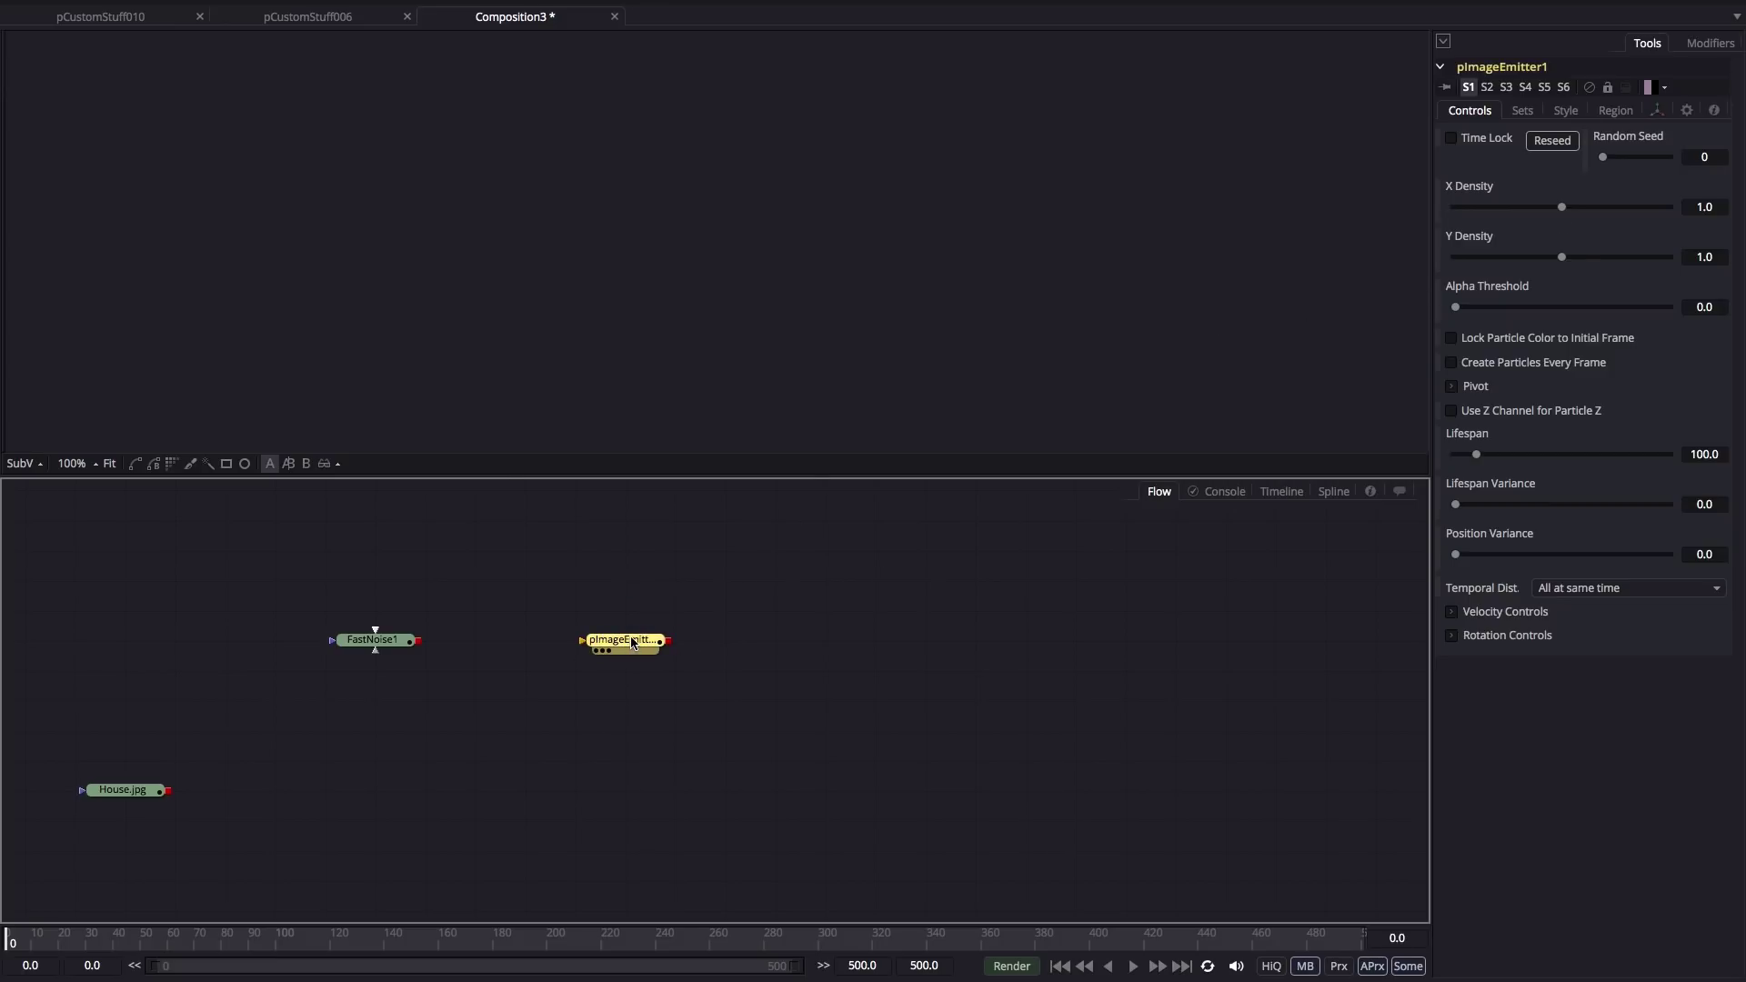
Add a pCustom node after the pImageEmitter and a pRender node after the pCustom.
{"action": "key", "text": "shift+space"}
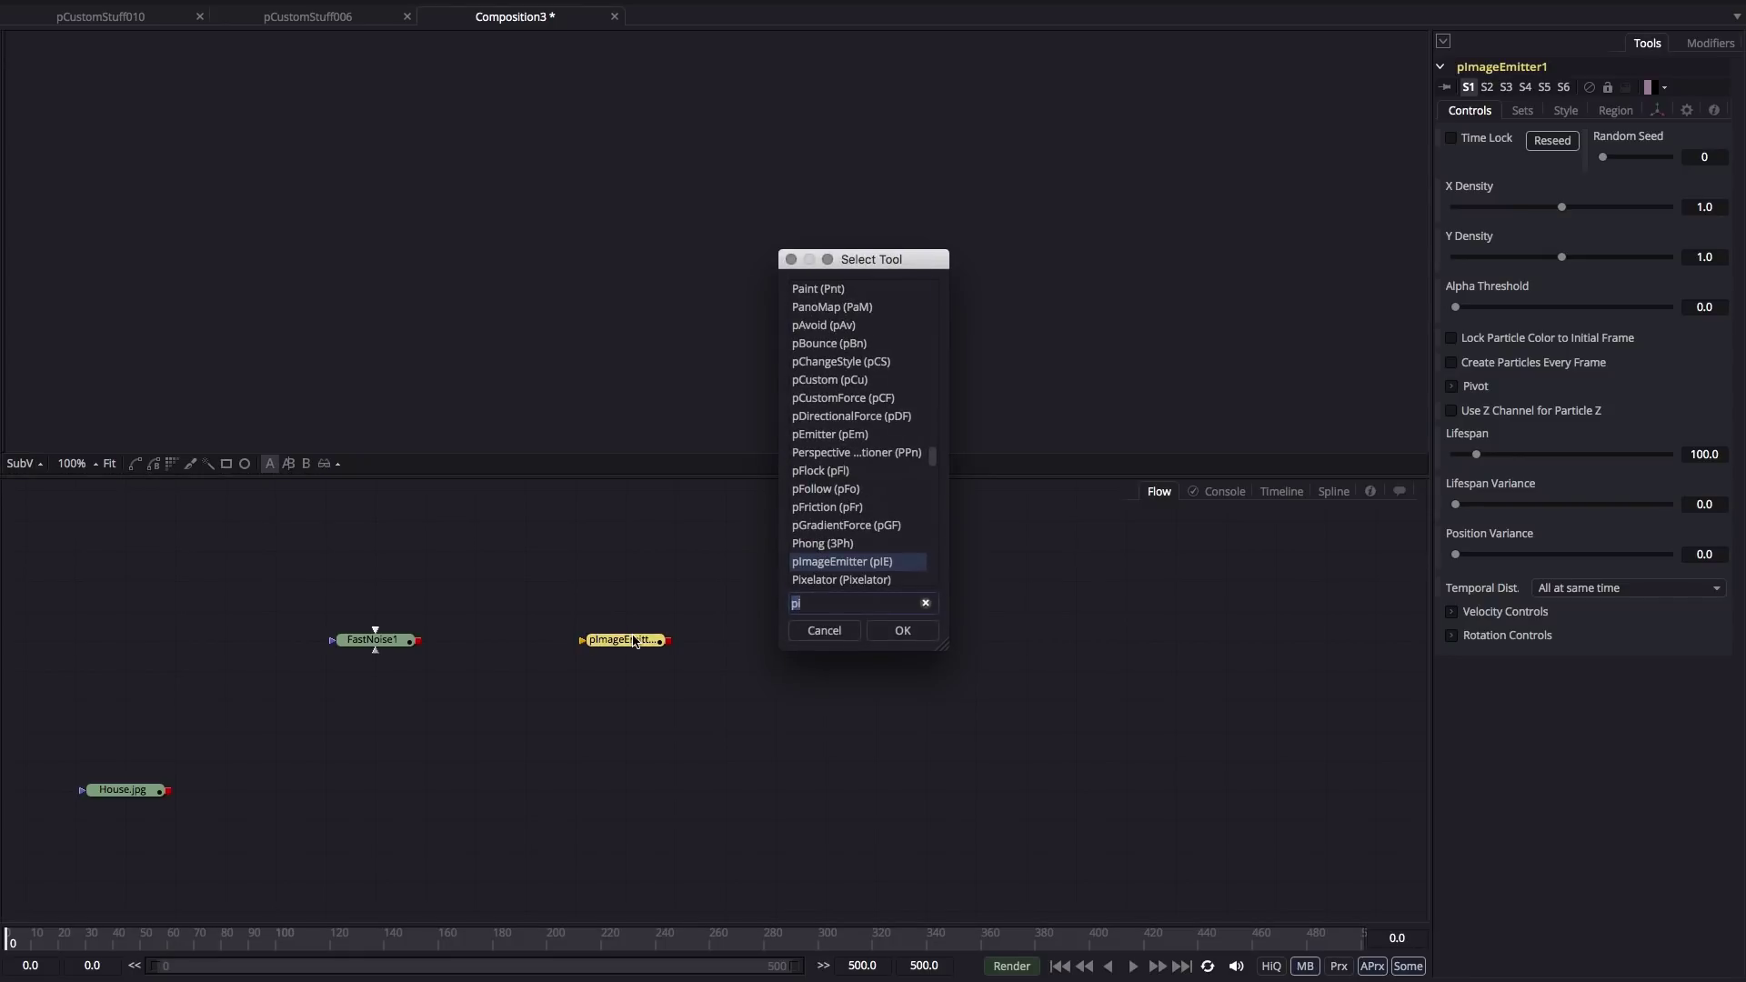
{"action": "type", "text": "pcu"}
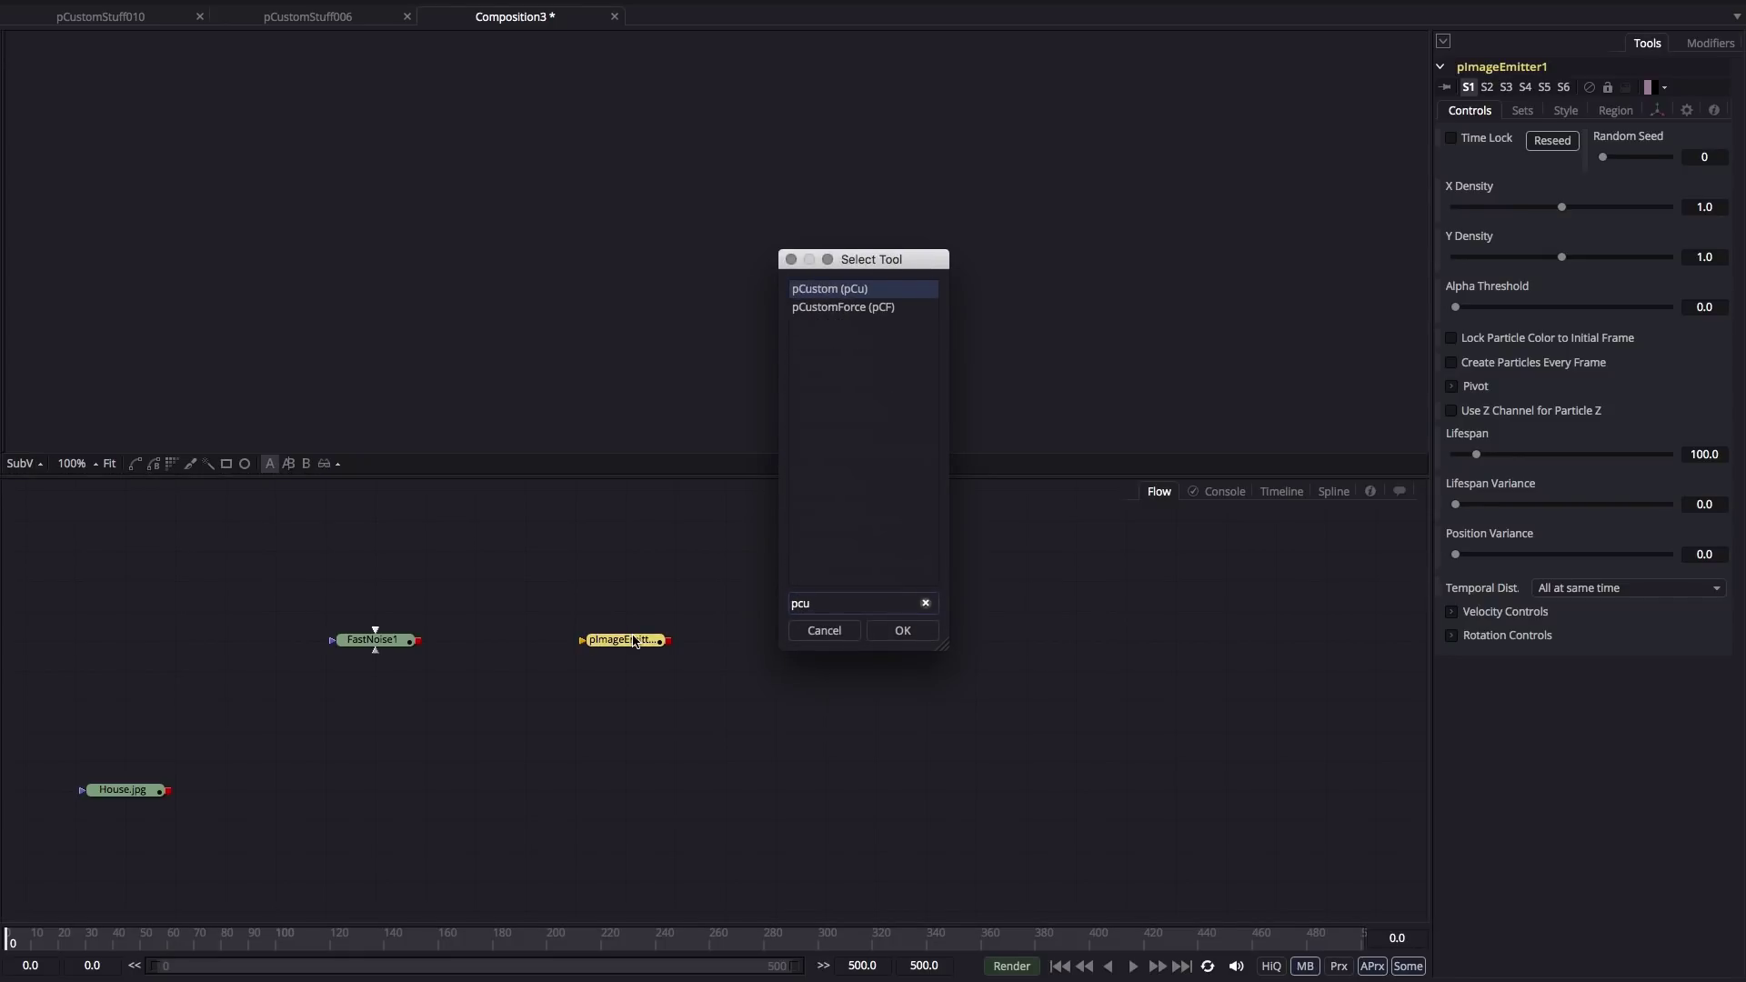
{"action": "key", "text": "Return"}
{"action": "key", "text": "shift+space"}
{"action": "type", "text": "prn"}
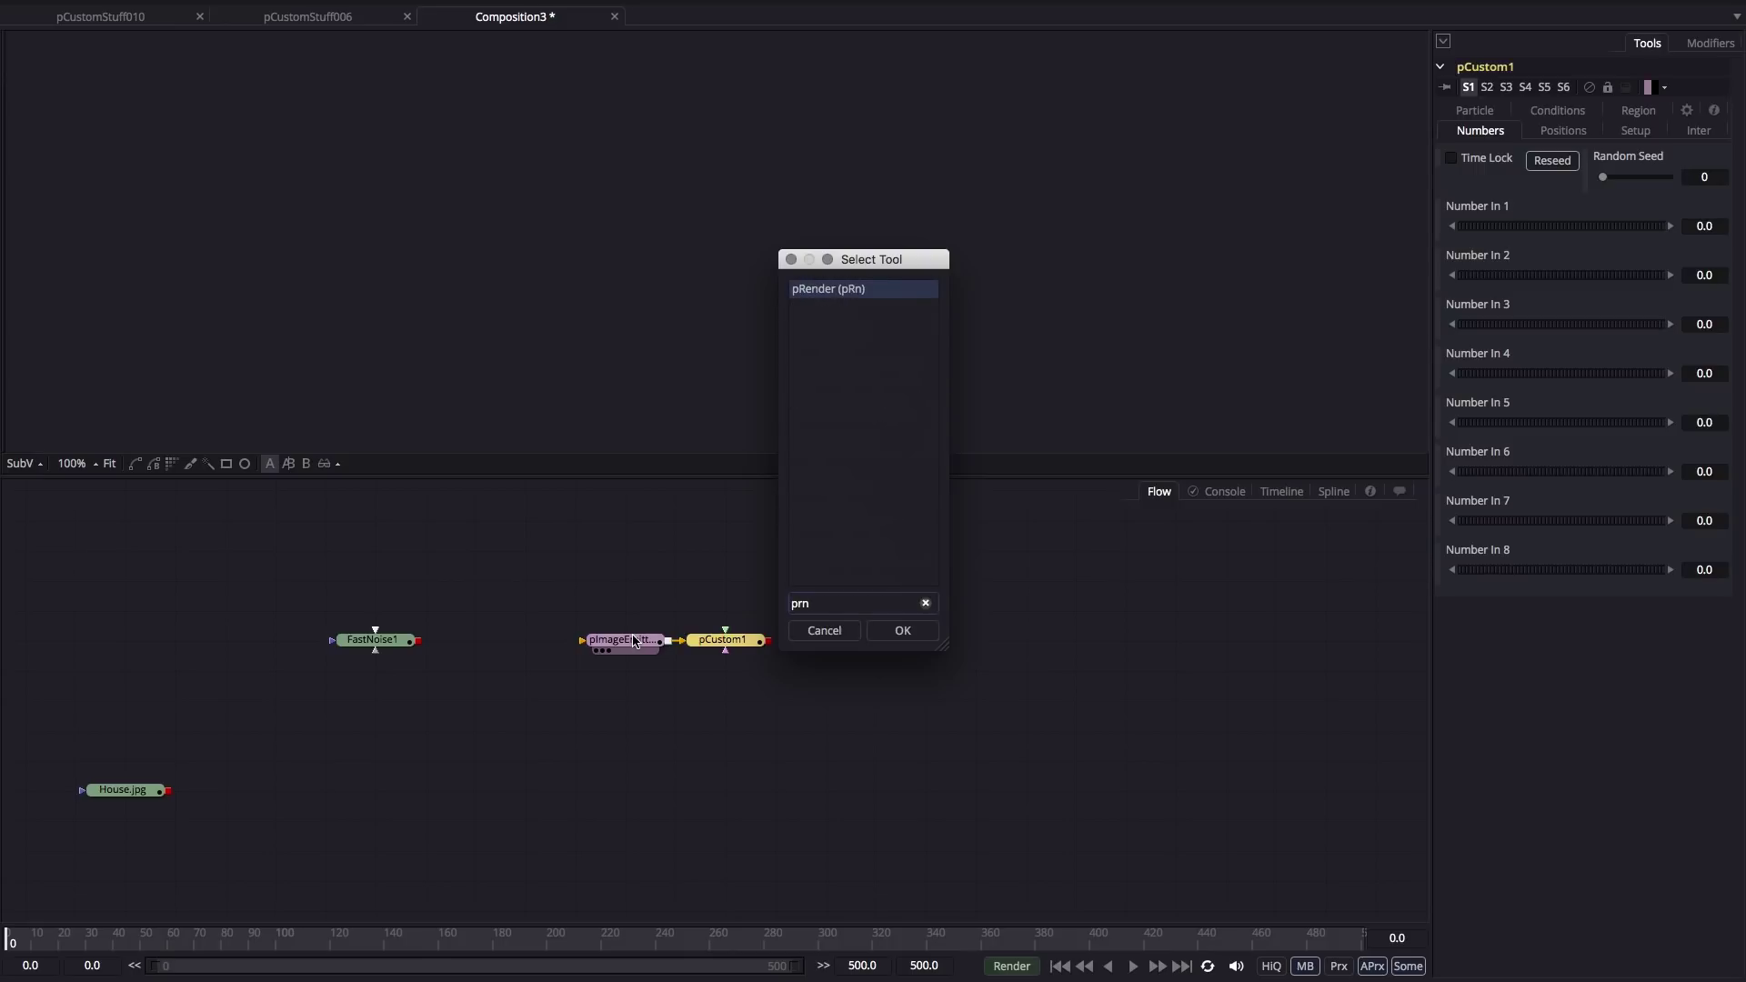
{"action": "key", "text": "Return"}
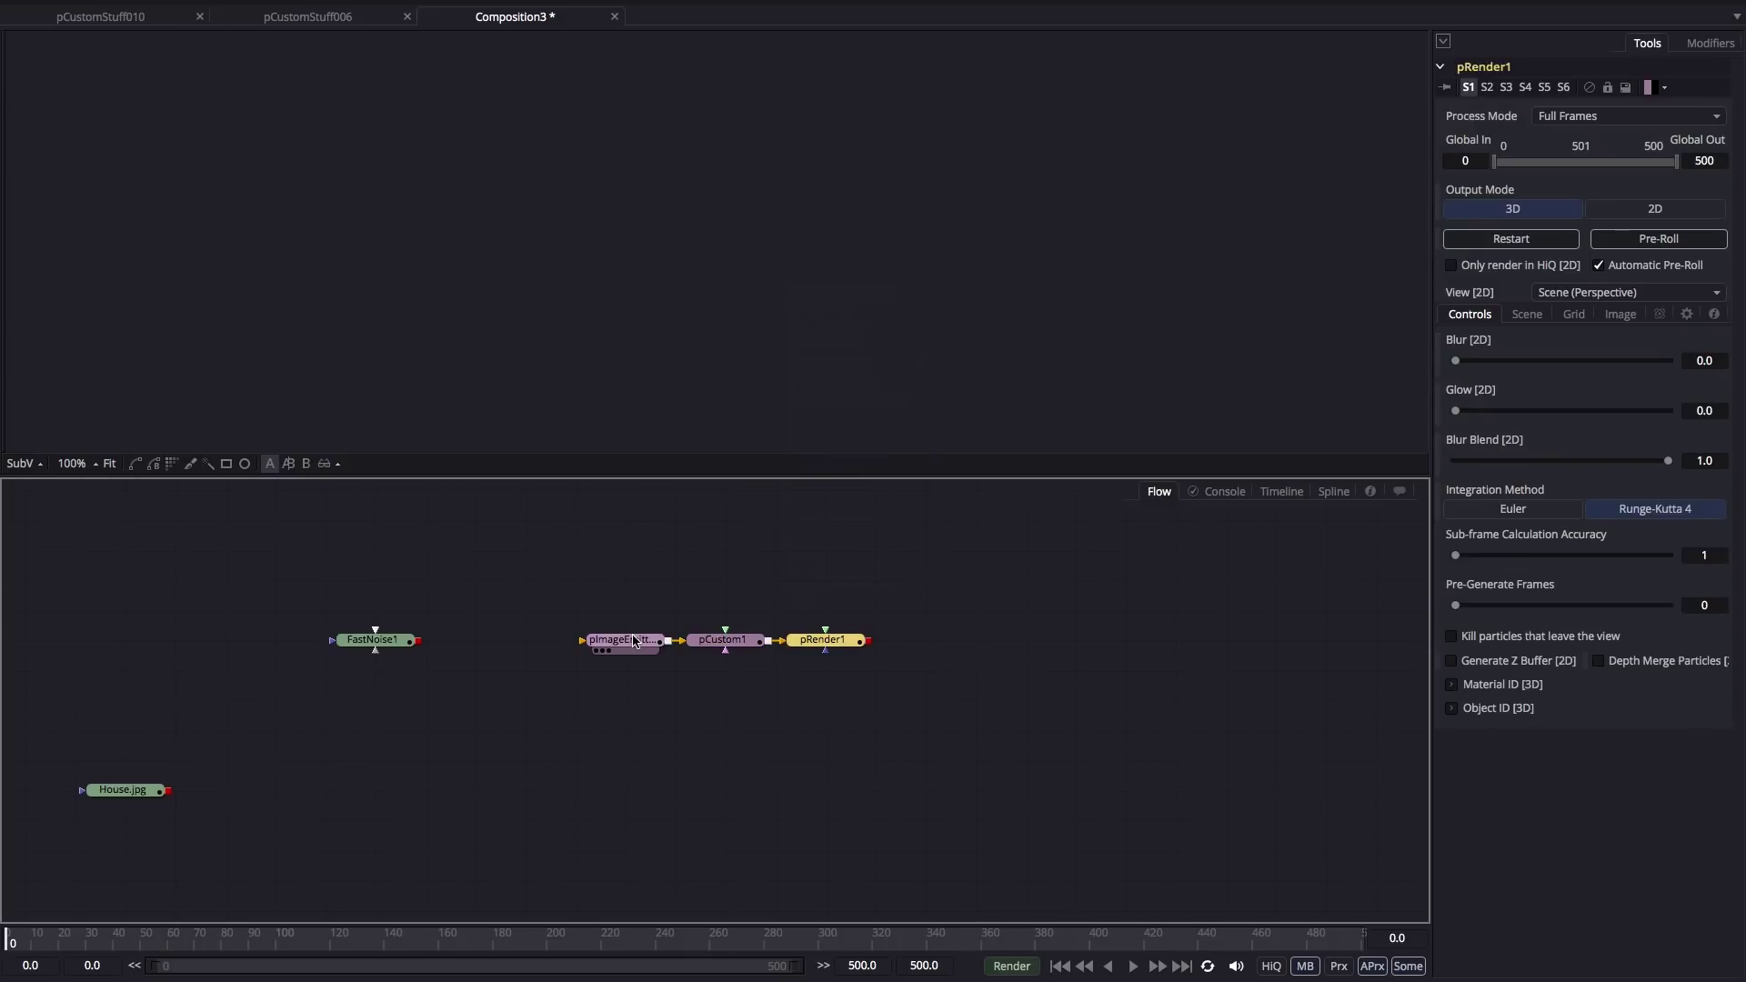
Space out the particle nodes in the flow and connect the FastNoise output to the pImageEmitter input.
{"action": "left_click_drag", "start_coordinate": [632, 644], "coordinate": [582, 643]}
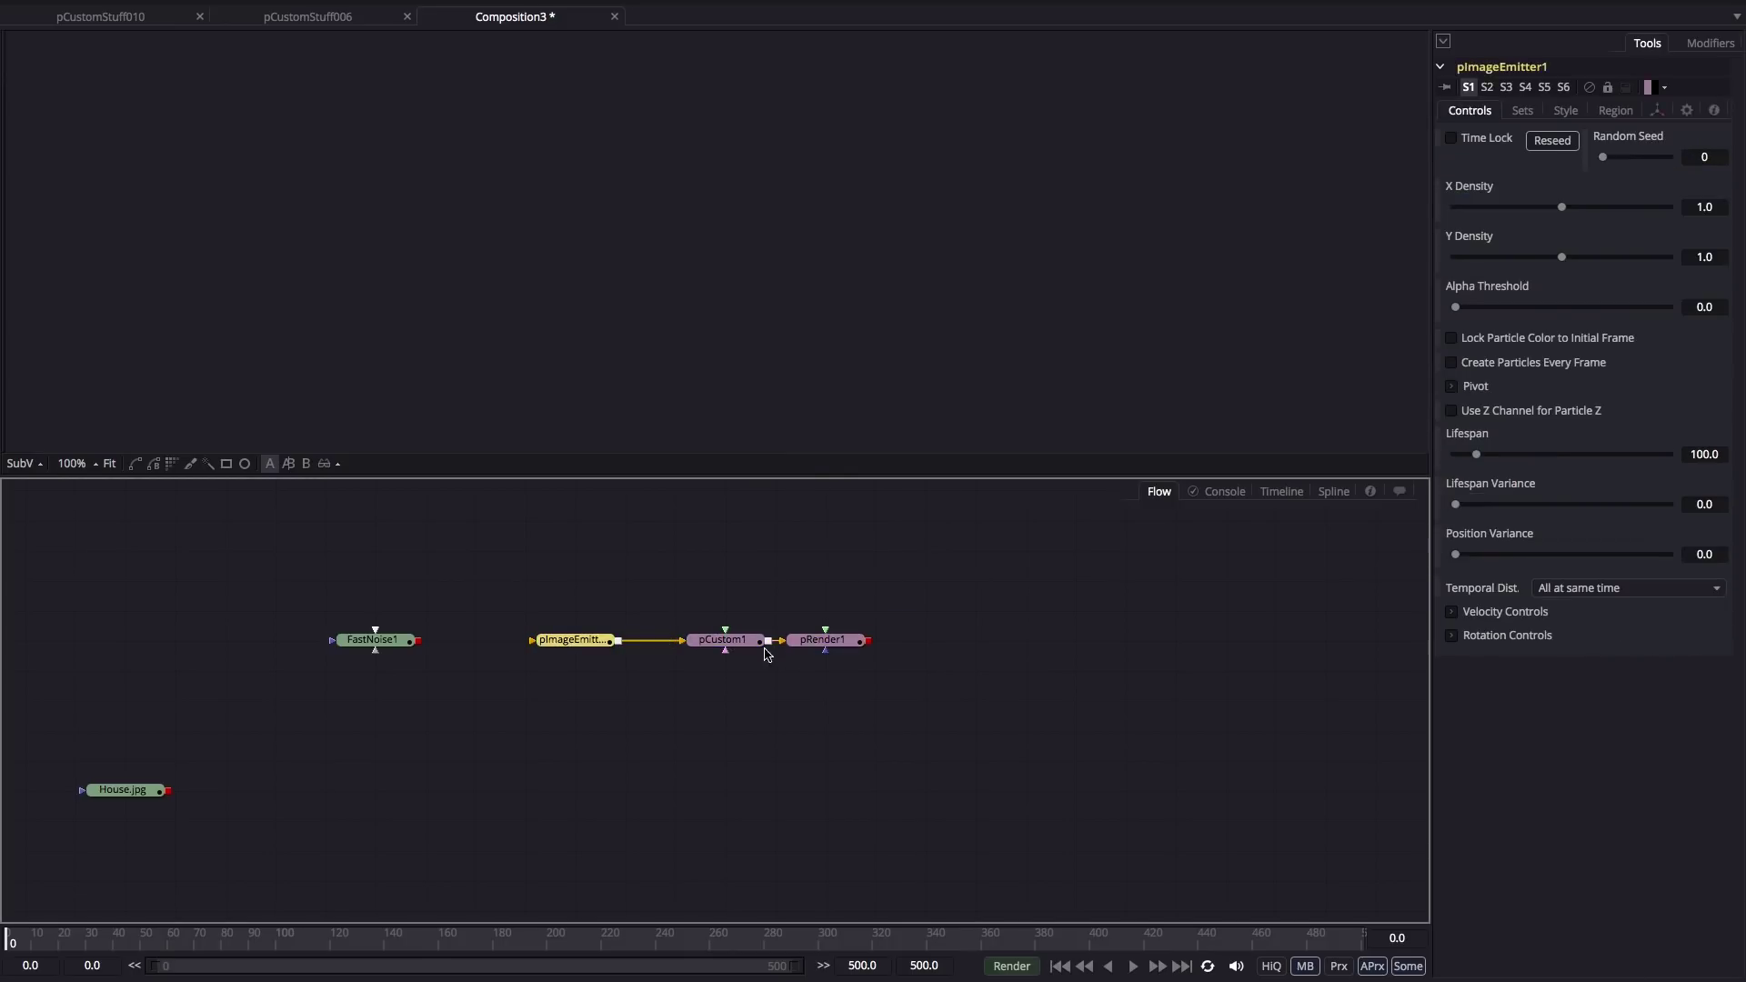
{"action": "left_click_drag", "start_coordinate": [725, 640], "coordinate": [676, 640]}
{"action": "left_click", "coordinate": [823, 640]}
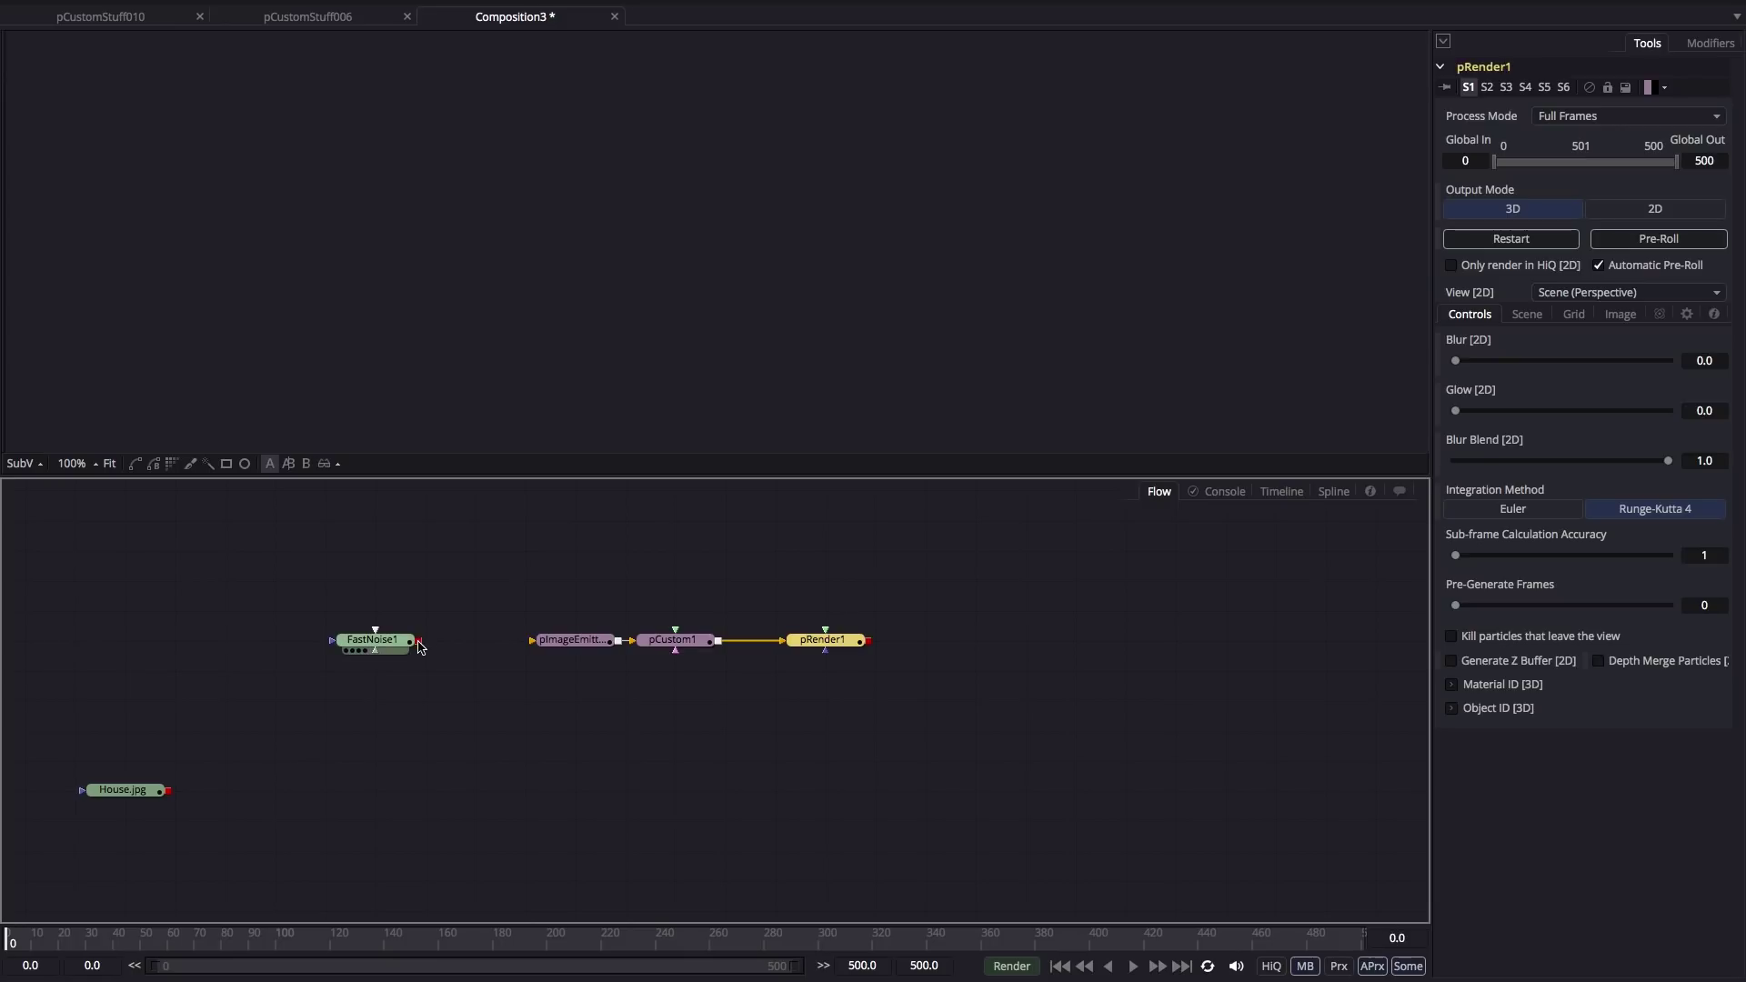
{"action": "left_click_drag", "start_coordinate": [419, 641], "coordinate": [570, 646]}
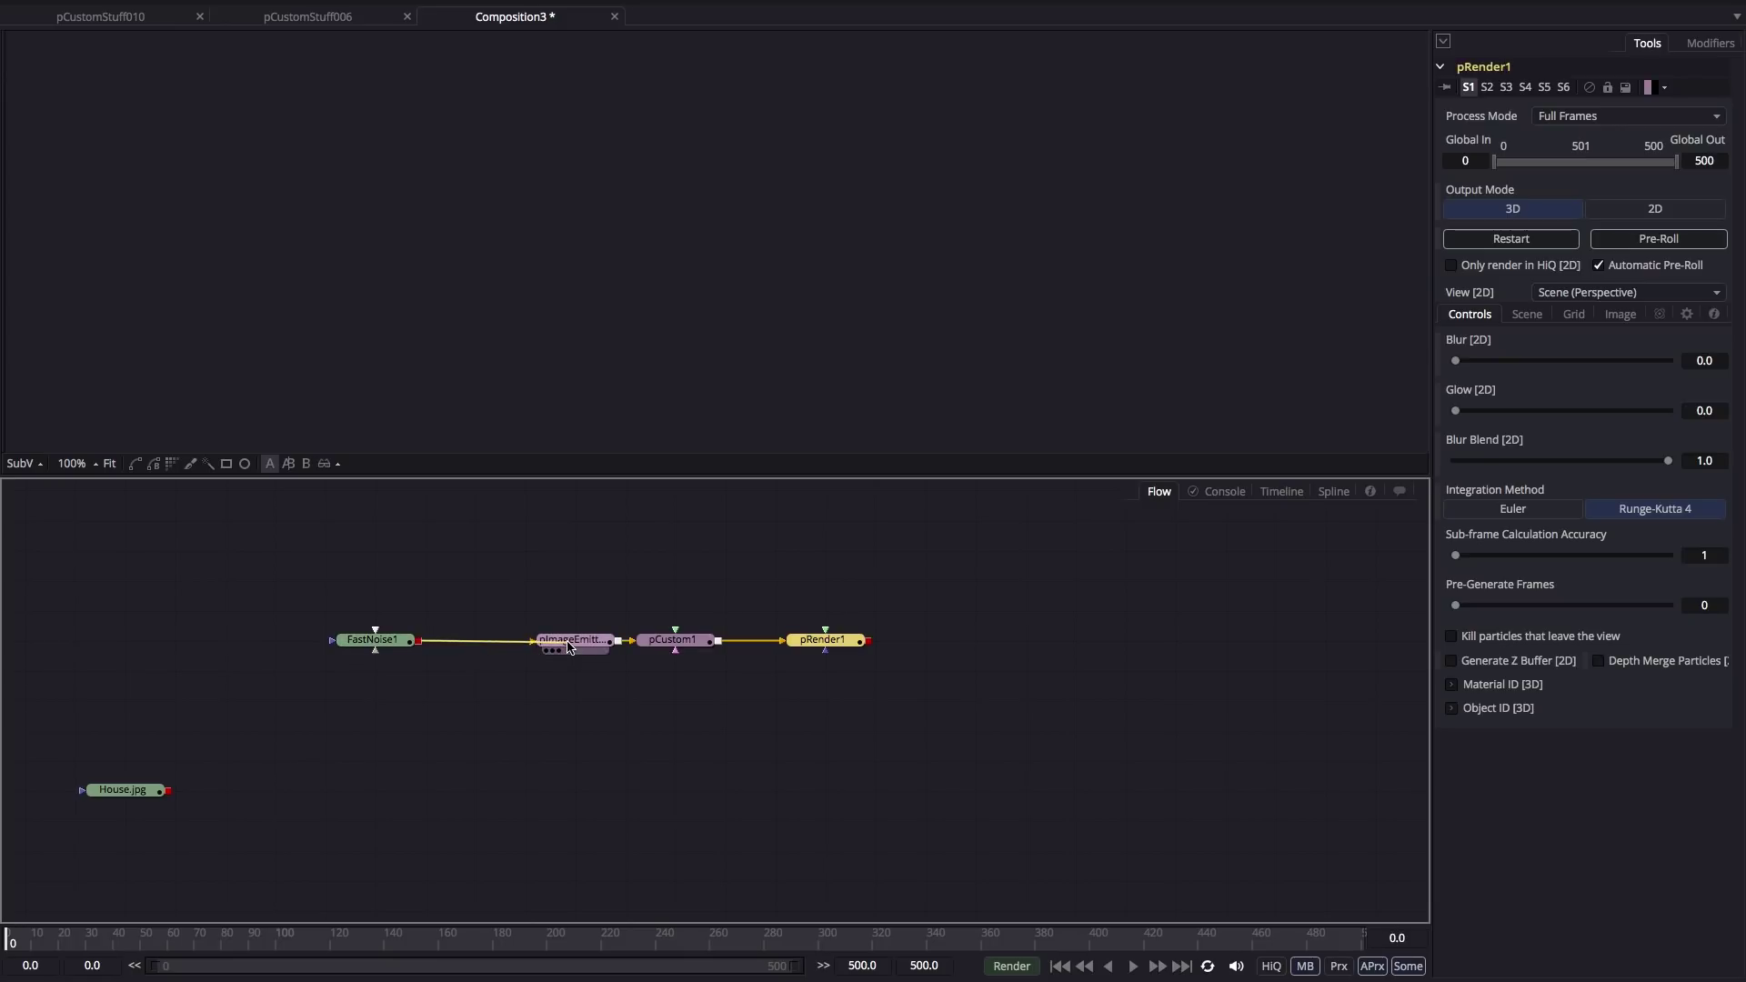
Set the FastNoise image width and height to 400 each.
{"action": "left_click", "coordinate": [382, 642]}
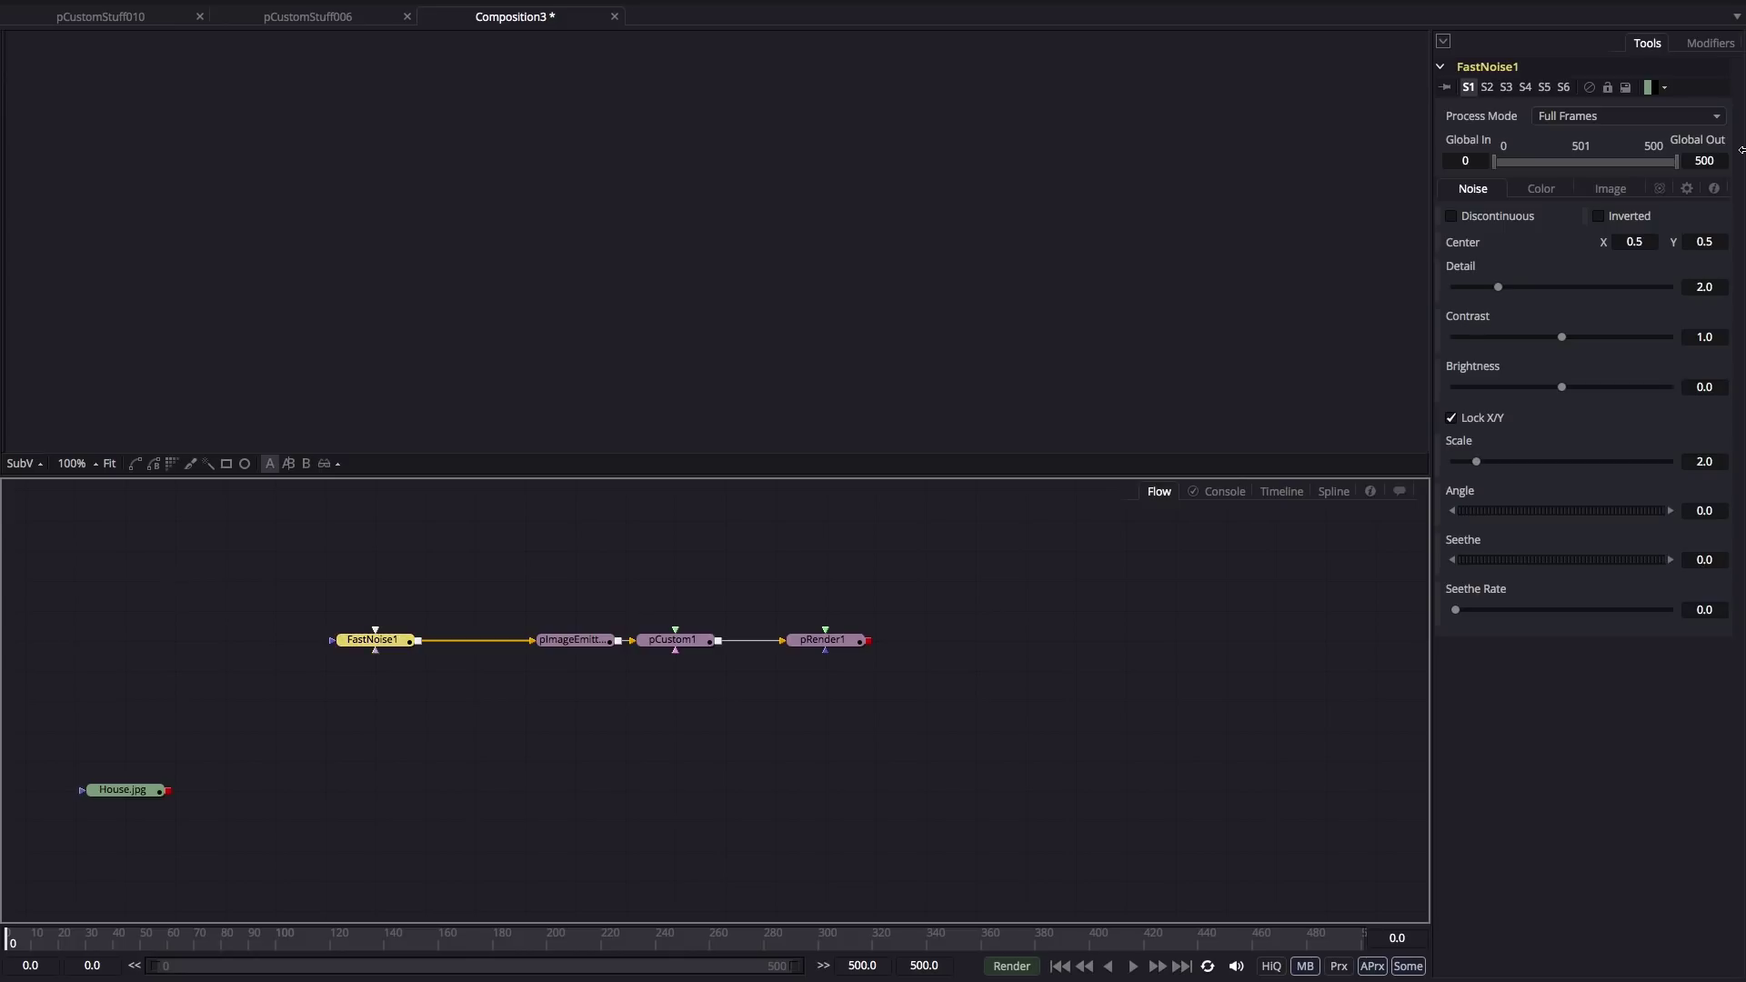
{"action": "left_click", "coordinate": [1610, 189]}
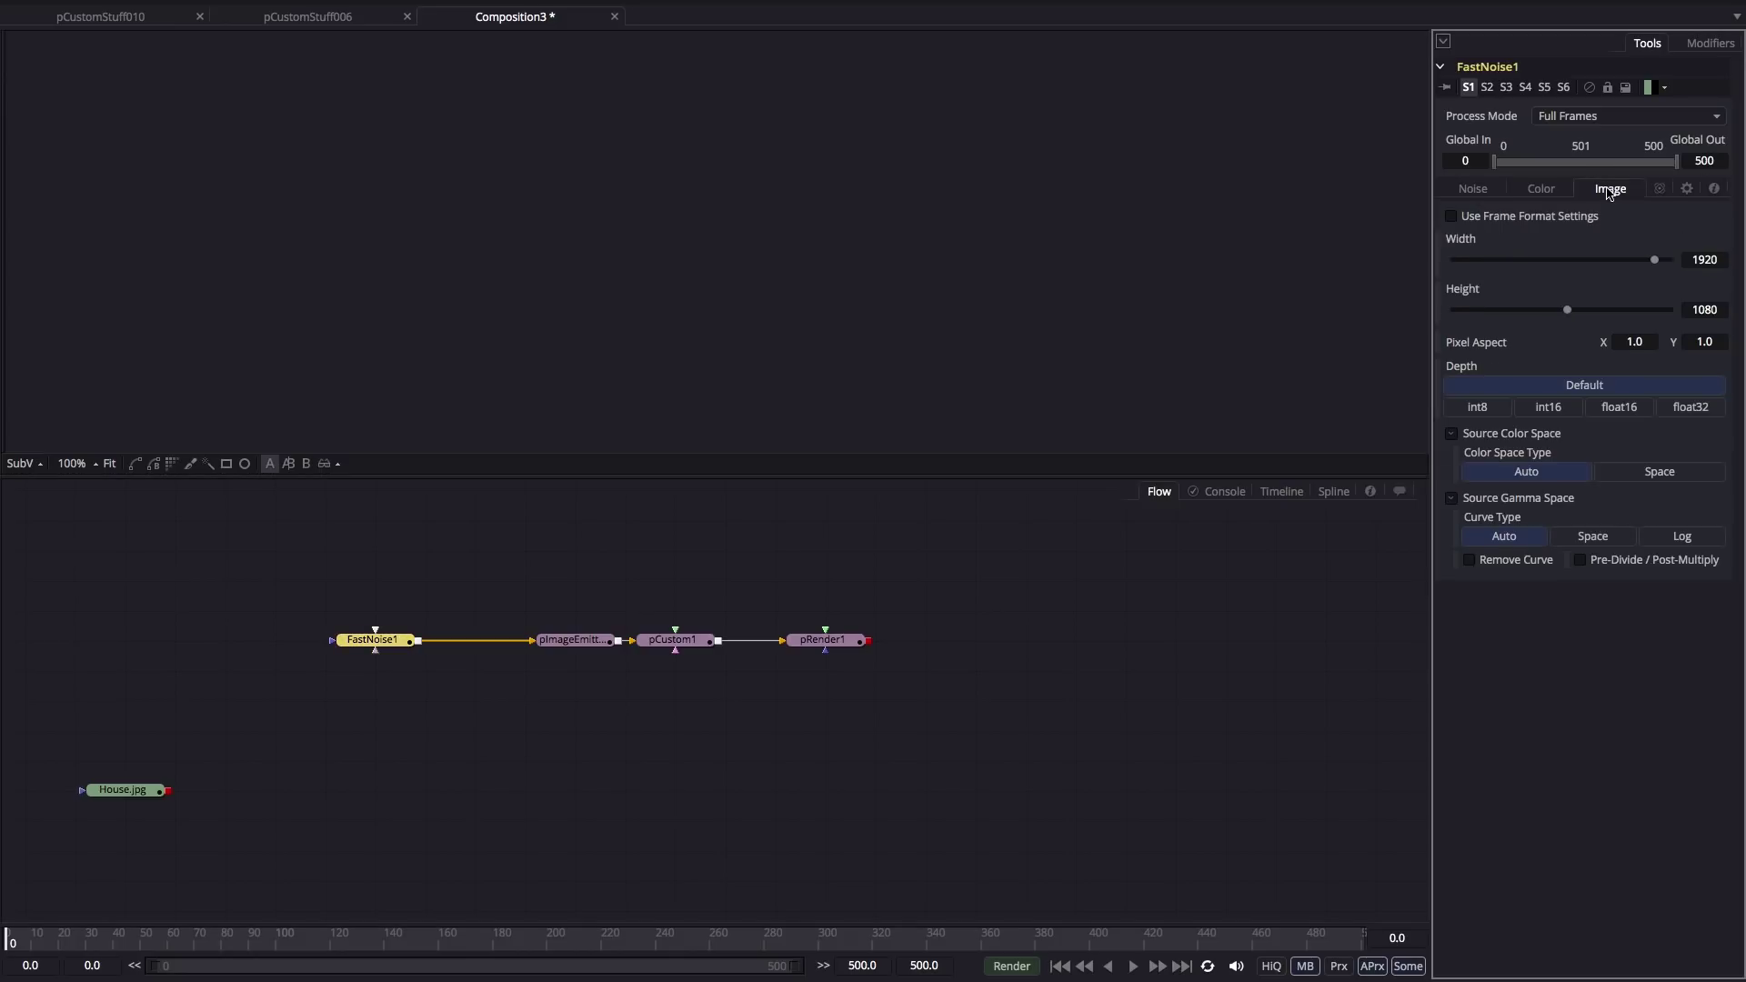
{"action": "double_click", "coordinate": [1721, 259]}
{"action": "type", "text": "400"}
{"action": "key", "text": "Tab"}
{"action": "type", "text": "400"}
{"action": "key", "text": "Tab"}
Set the FastNoise Seethe Rate to 0.1.
{"action": "left_click", "coordinate": [1473, 189]}
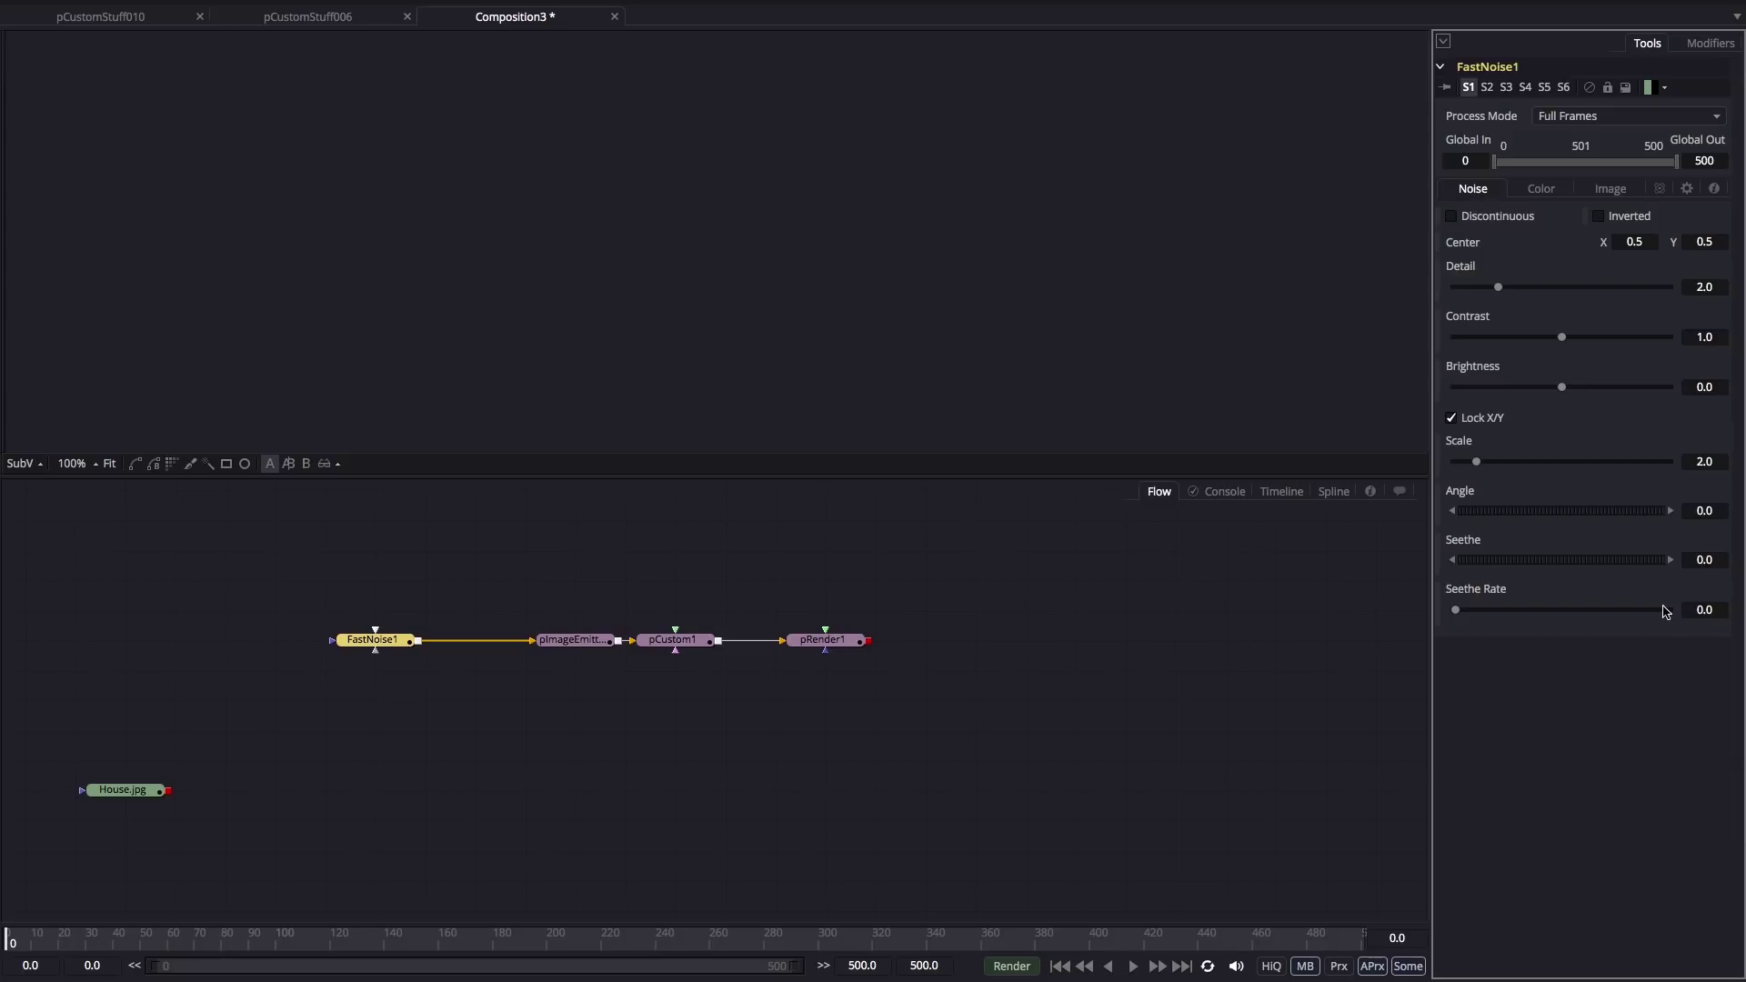
{"action": "left_click", "coordinate": [1720, 608]}
{"action": "type", "text": ".1"}
{"action": "key", "text": "Return"}
Show the FastNoise node in the viewer and play the composition briefly to preview the animated noise.
{"action": "left_click_drag", "start_coordinate": [375, 641], "coordinate": [456, 195]}
{"action": "left_click", "coordinate": [1132, 966]}
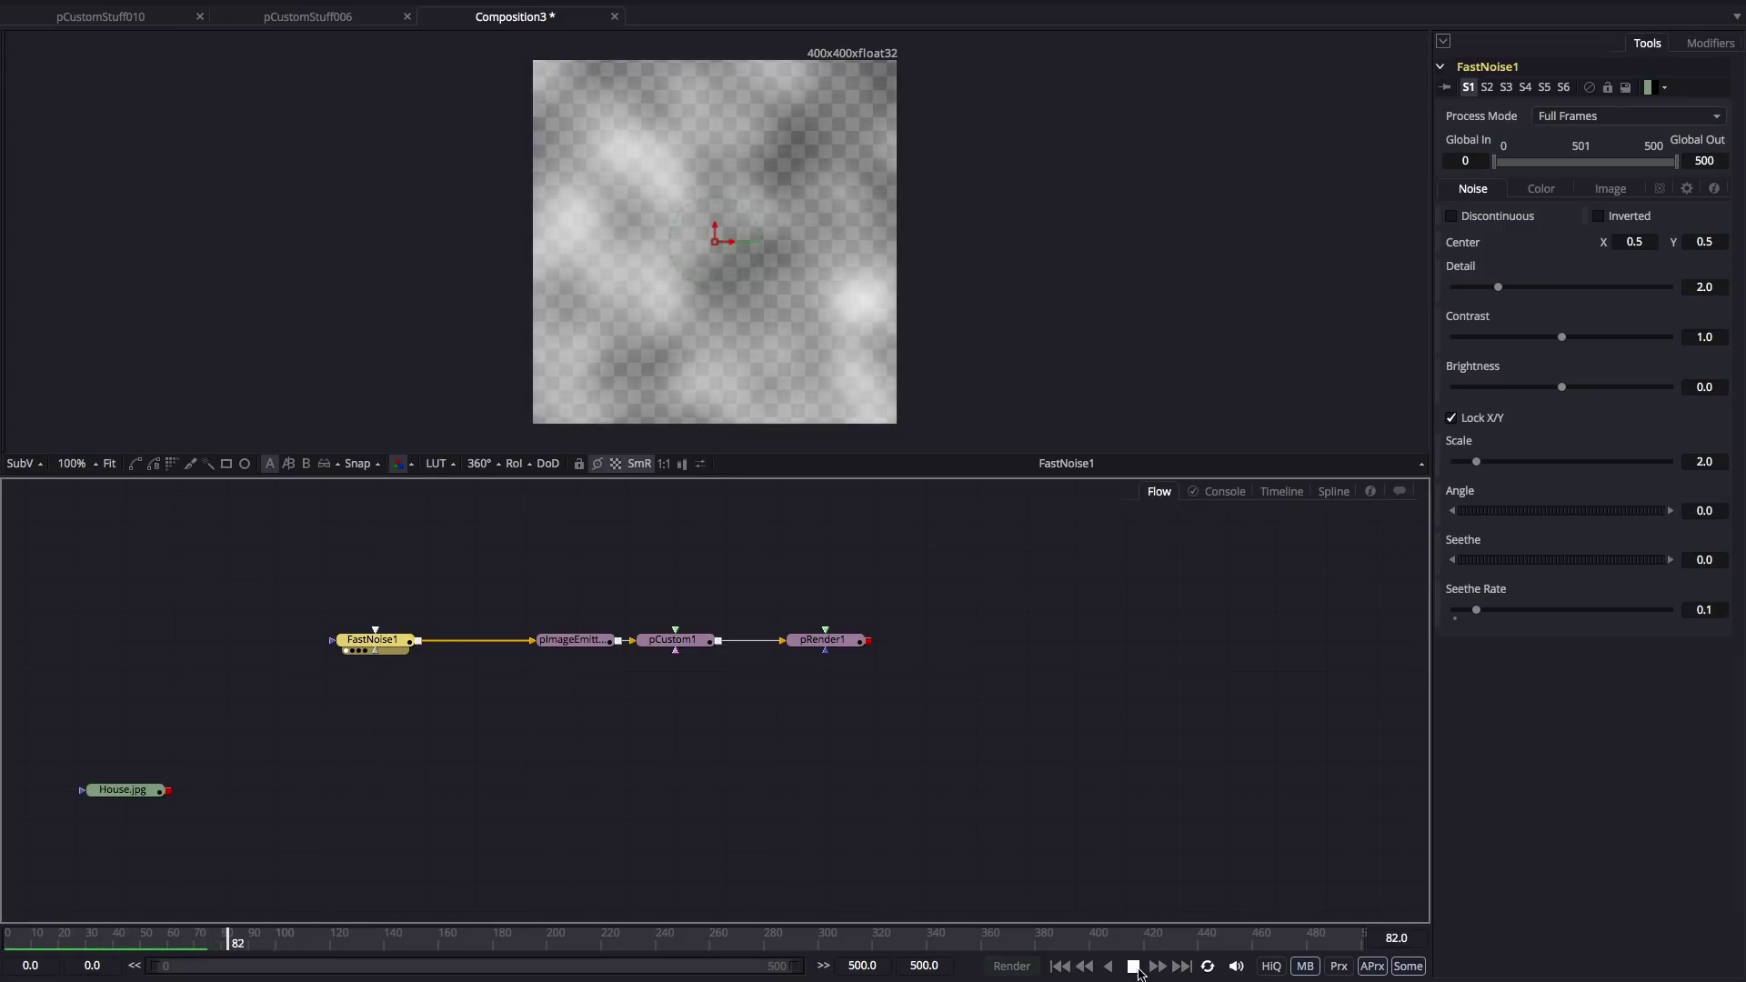
{"action": "left_click", "coordinate": [1135, 966]}
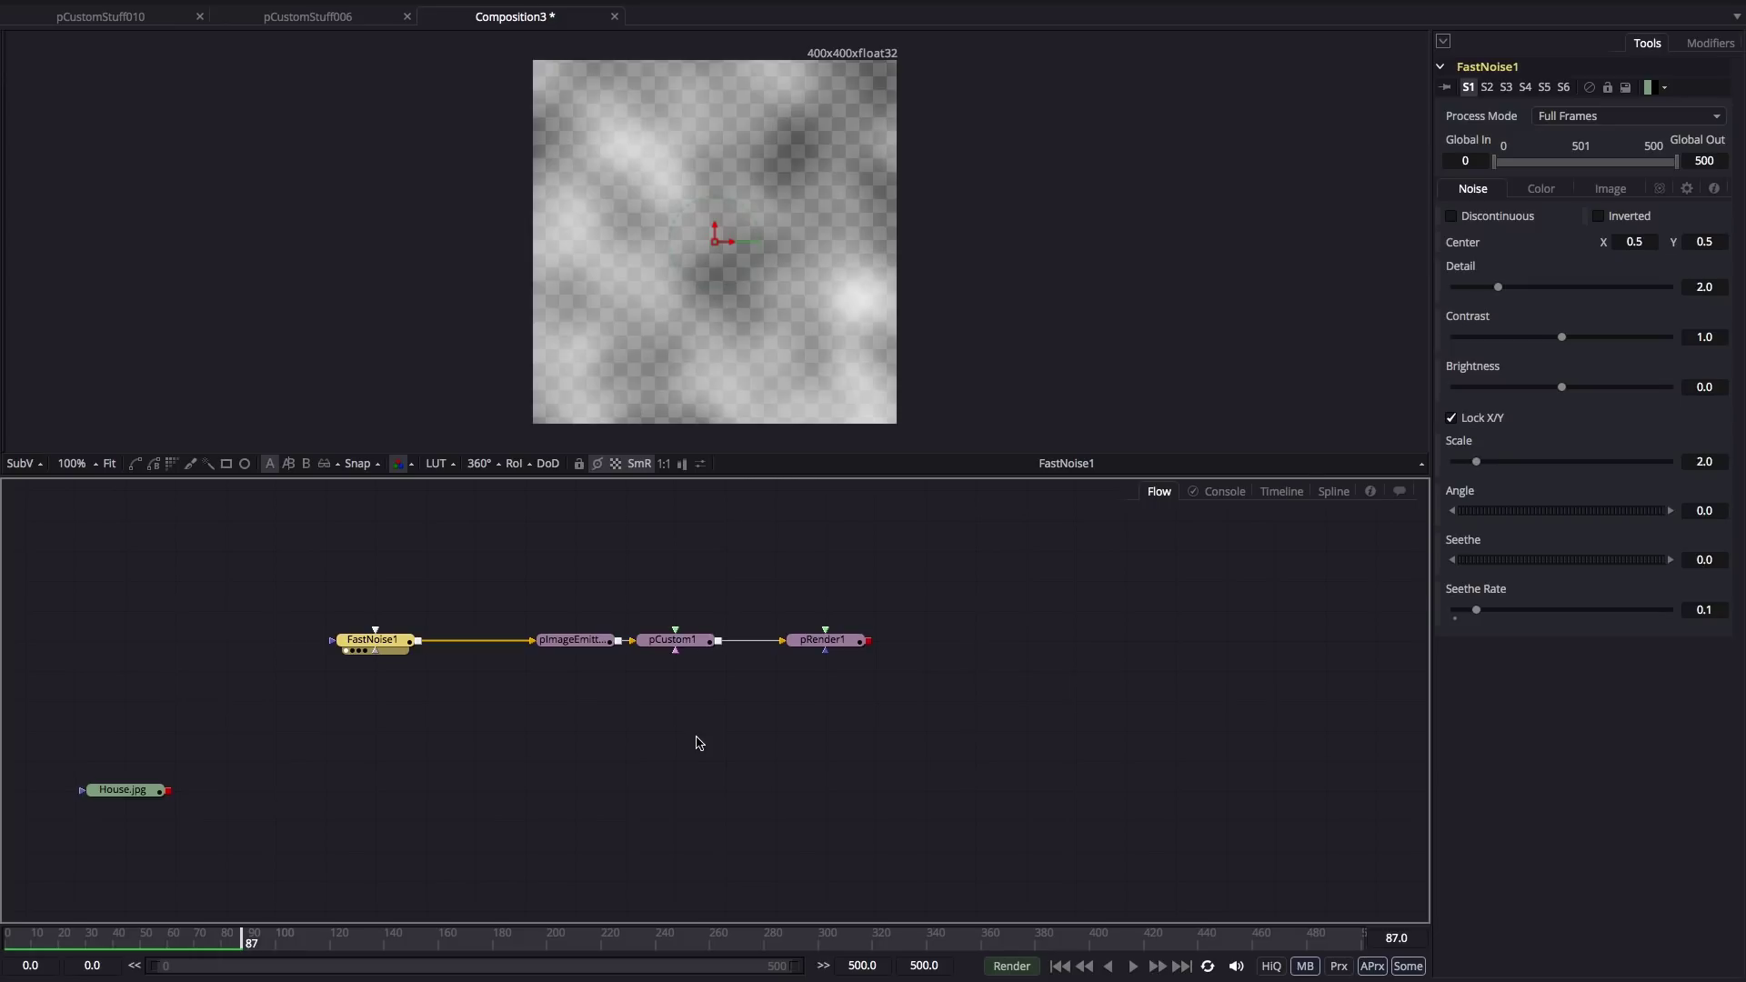
Show the pRender node's 3D particle output in the viewer.
{"action": "left_click_drag", "start_coordinate": [576, 640], "coordinate": [742, 228]}
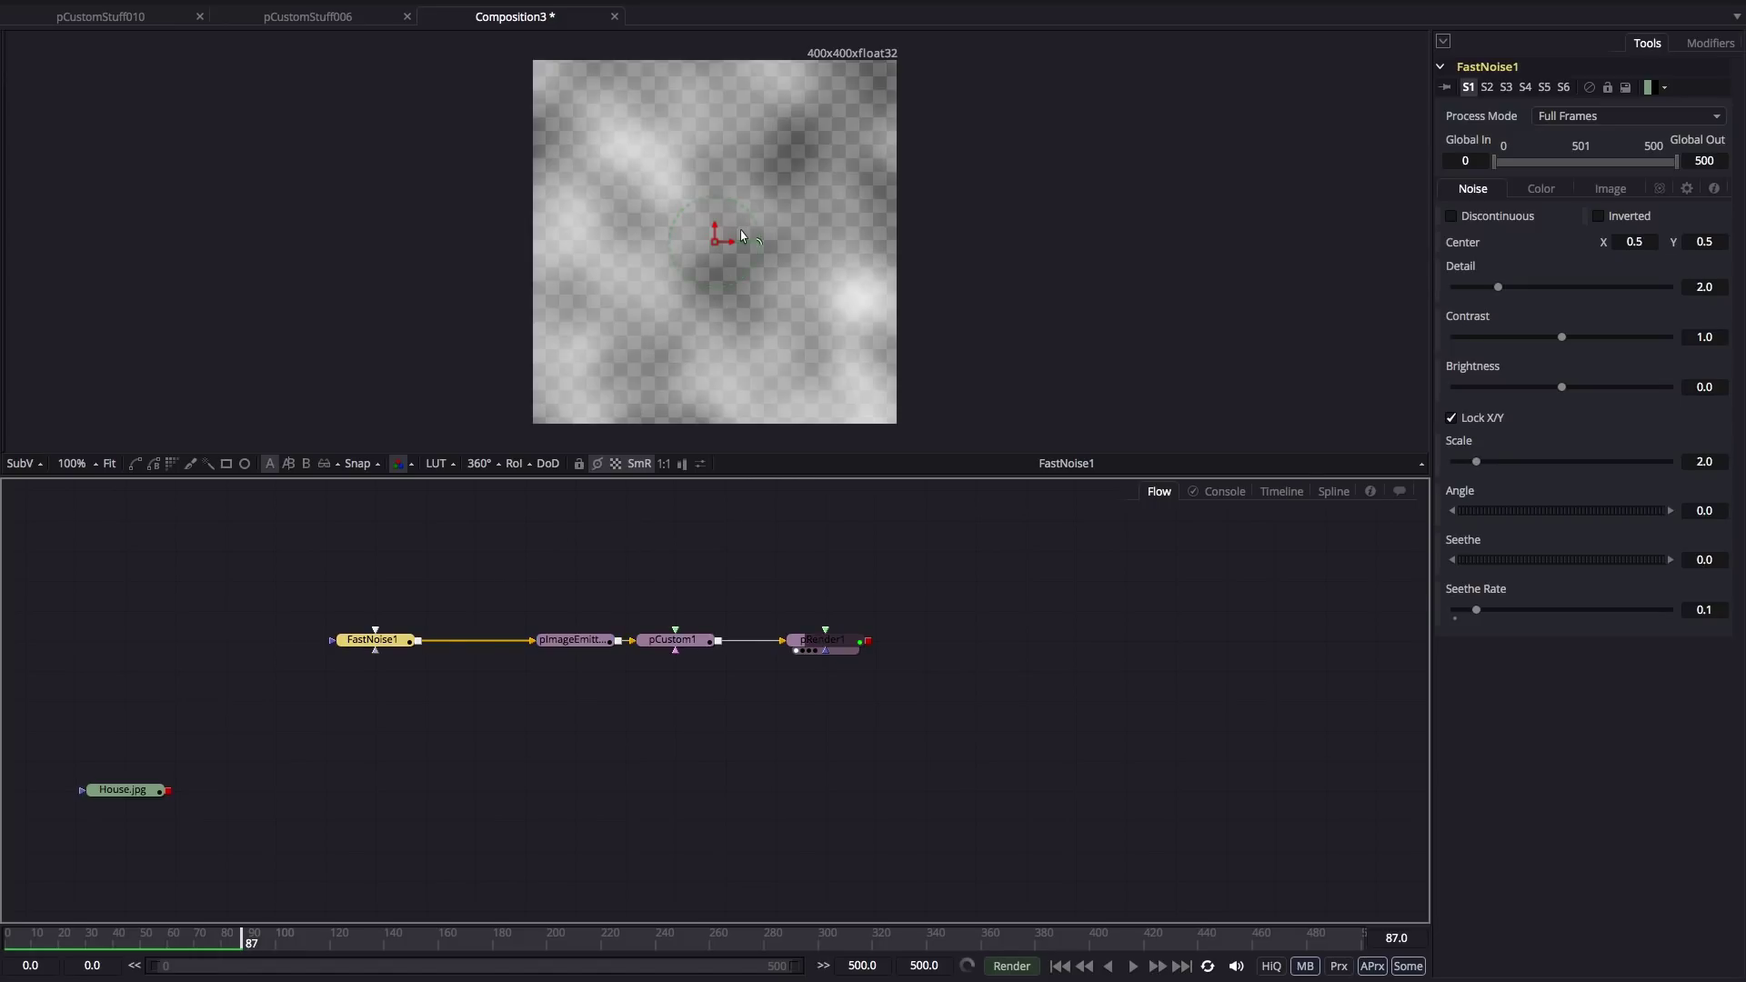
{"action": "left_click_drag", "start_coordinate": [859, 288], "coordinate": [806, 343]}
{"action": "scroll", "coordinate": [782, 319], "scroll_direction": "up", "scroll_amount": 2}
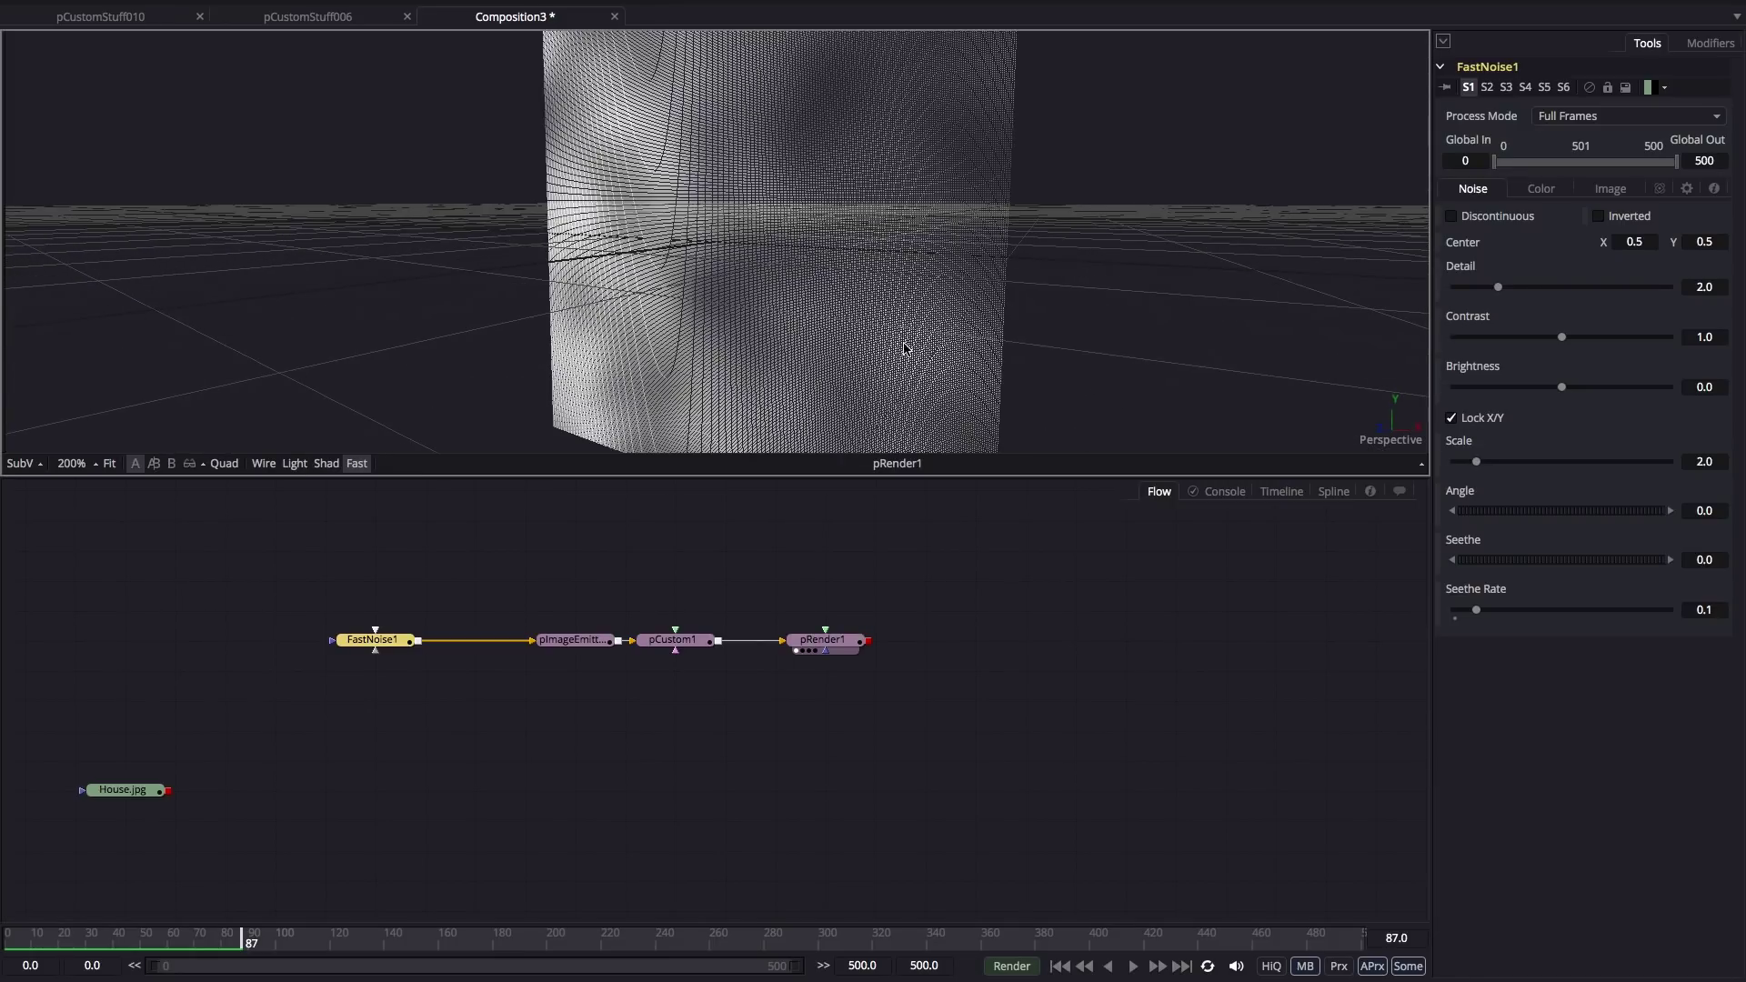
Set the pImageEmitter's X Density and Y Density to 0.25 each.
{"action": "left_click", "coordinate": [559, 641]}
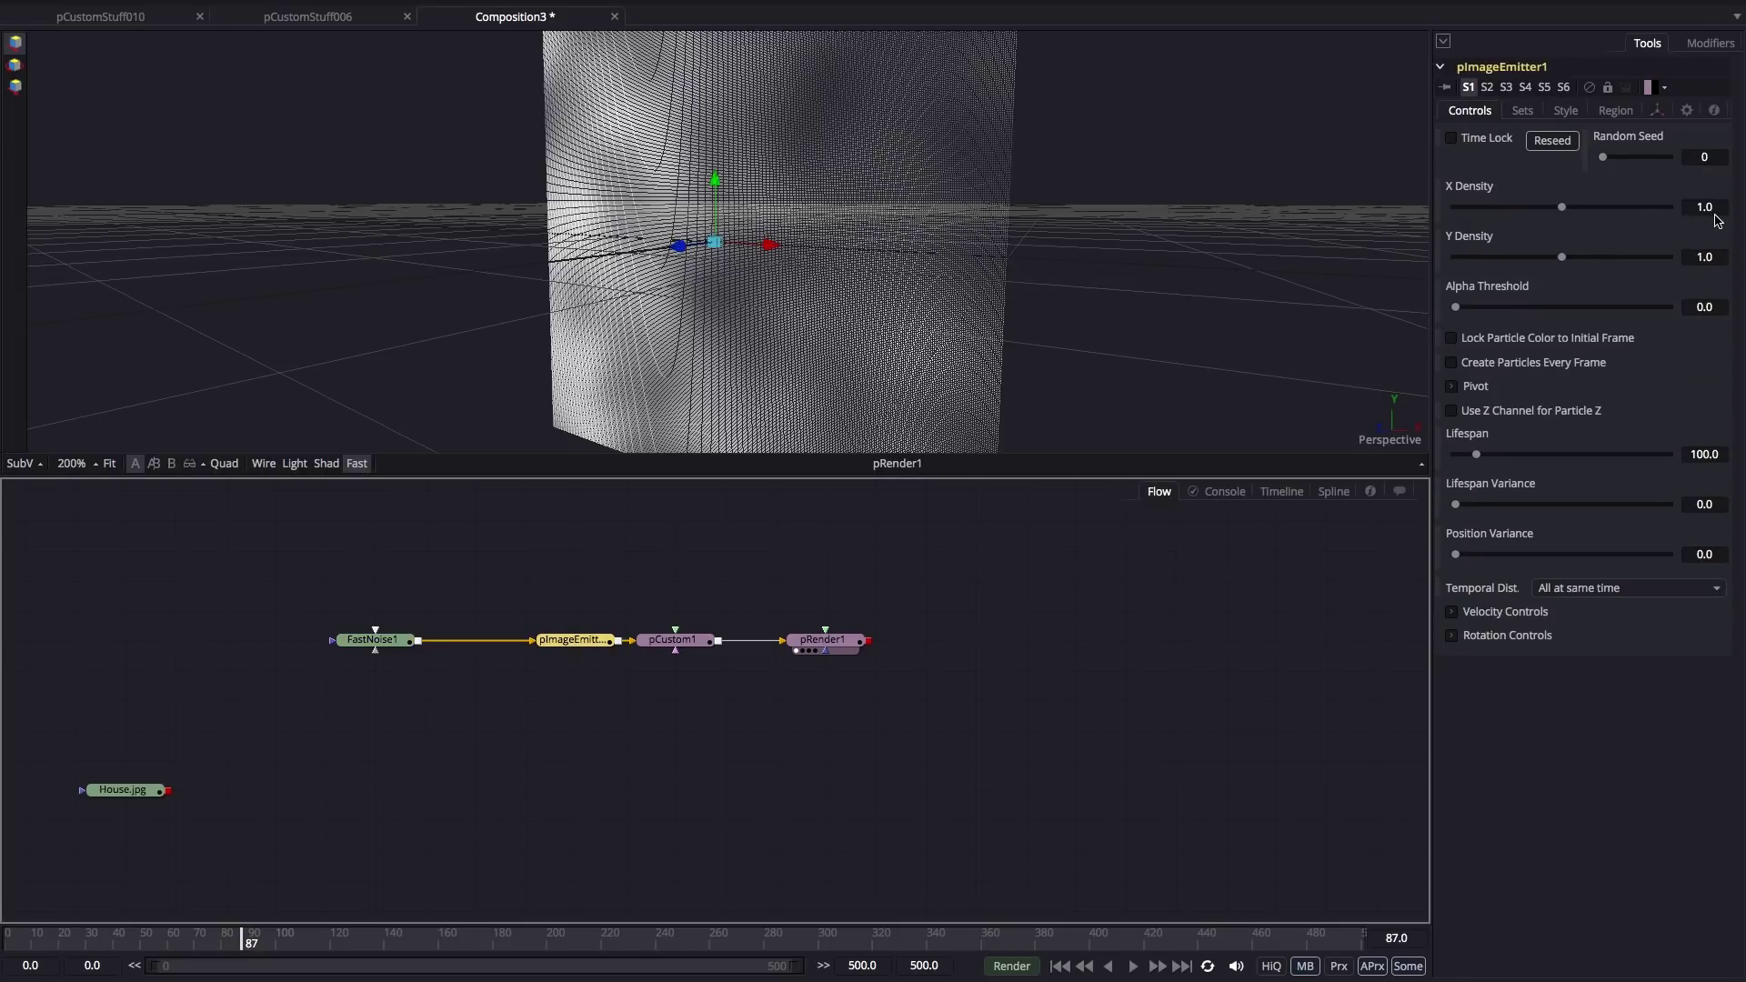
{"action": "left_click", "coordinate": [1722, 207]}
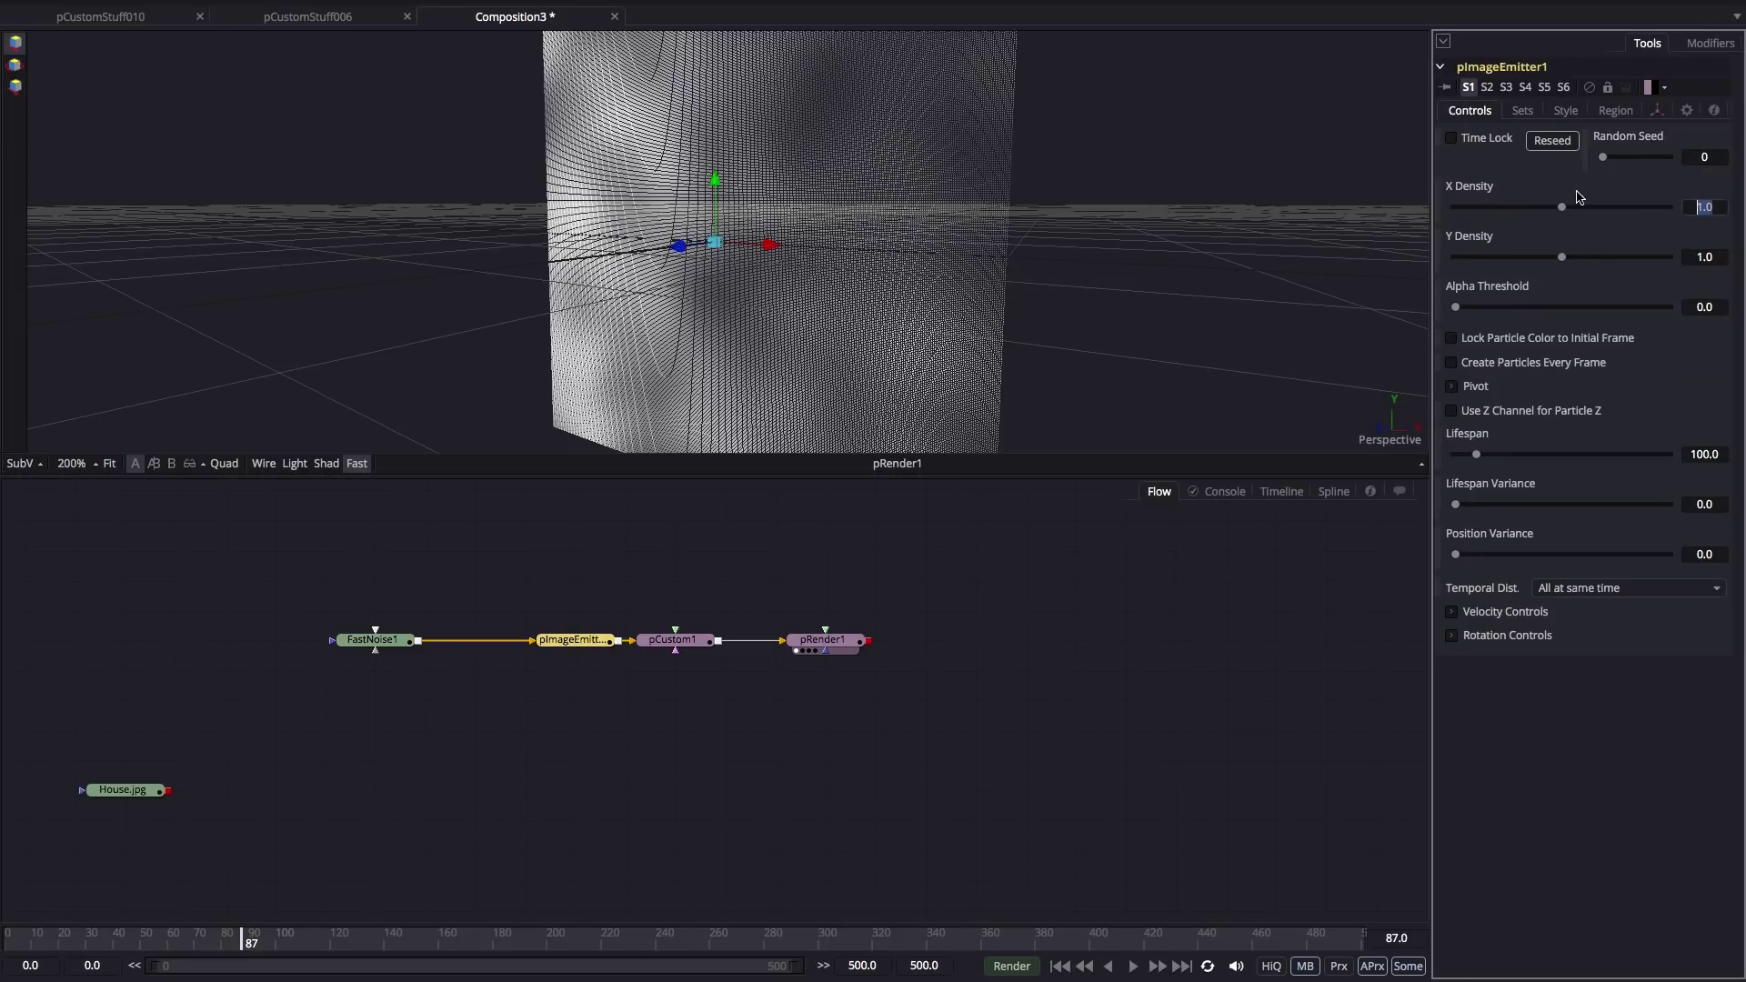
{"action": "type", "text": "0.25"}
{"action": "key", "text": "Tab"}
{"action": "type", "text": "0.25"}
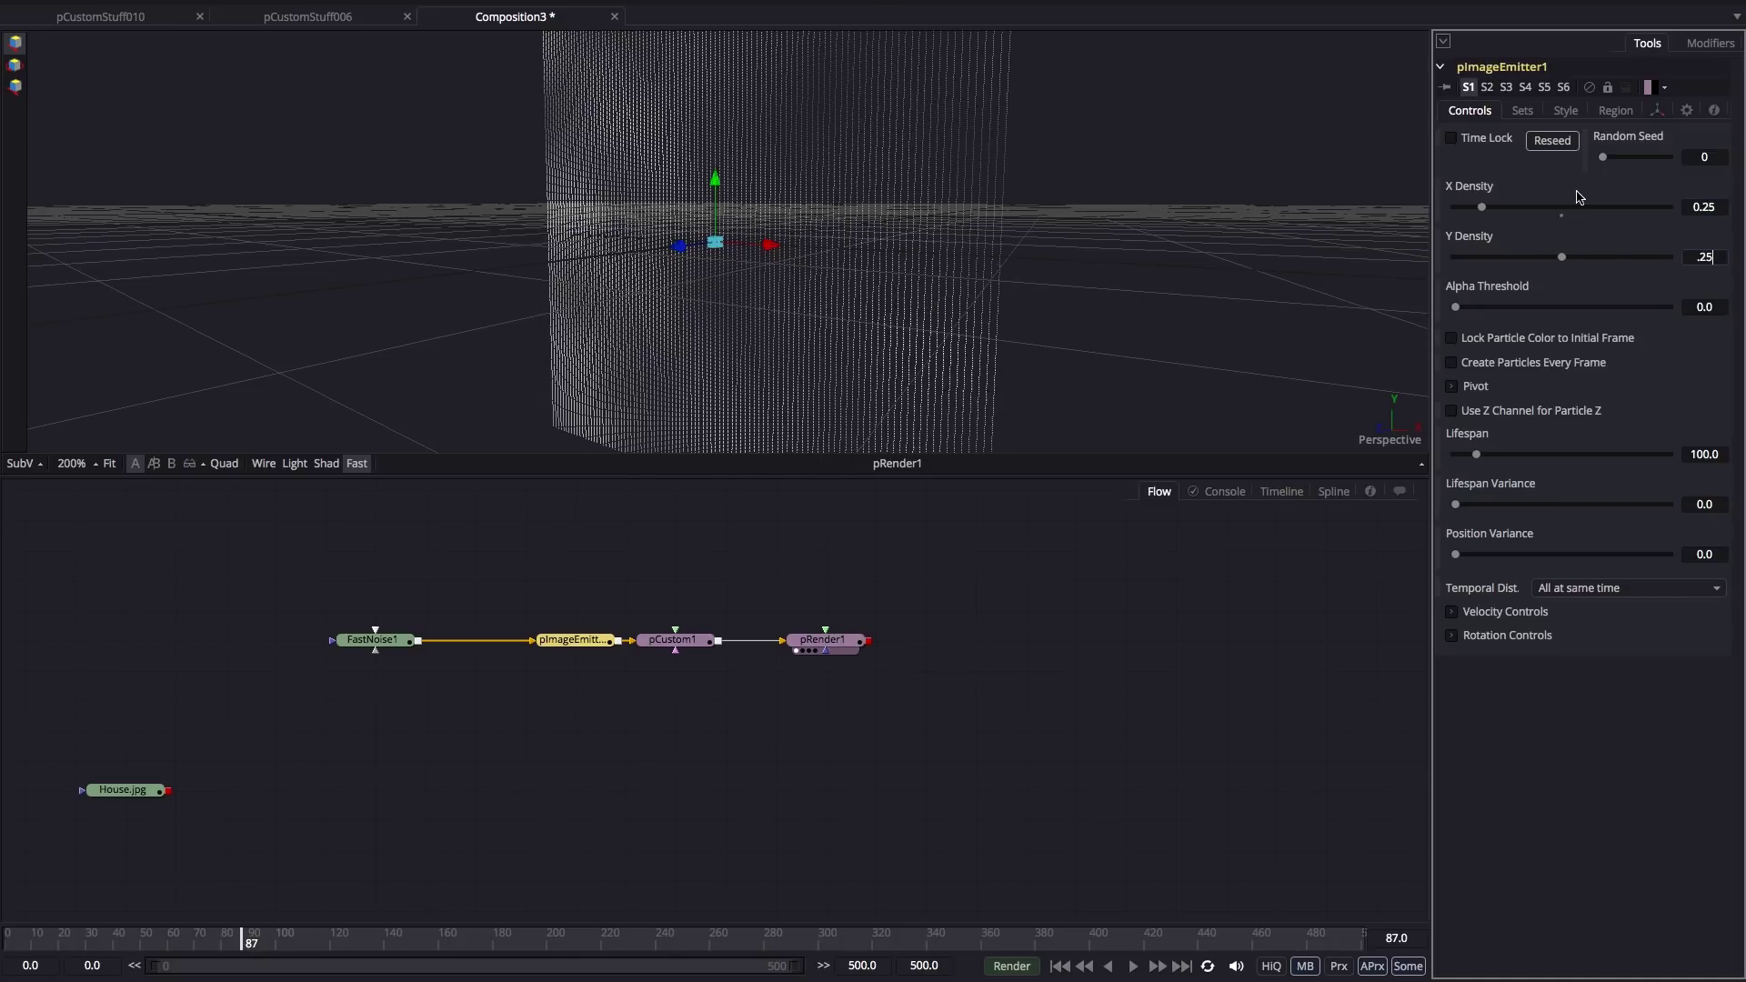
{"action": "key", "text": "Tab"}
{"action": "left_click_drag", "start_coordinate": [1056, 298], "coordinate": [1018, 136]}
Change the pImageEmitter's particle style to Blob and set its size to 0.005.
{"action": "left_click", "coordinate": [1566, 111]}
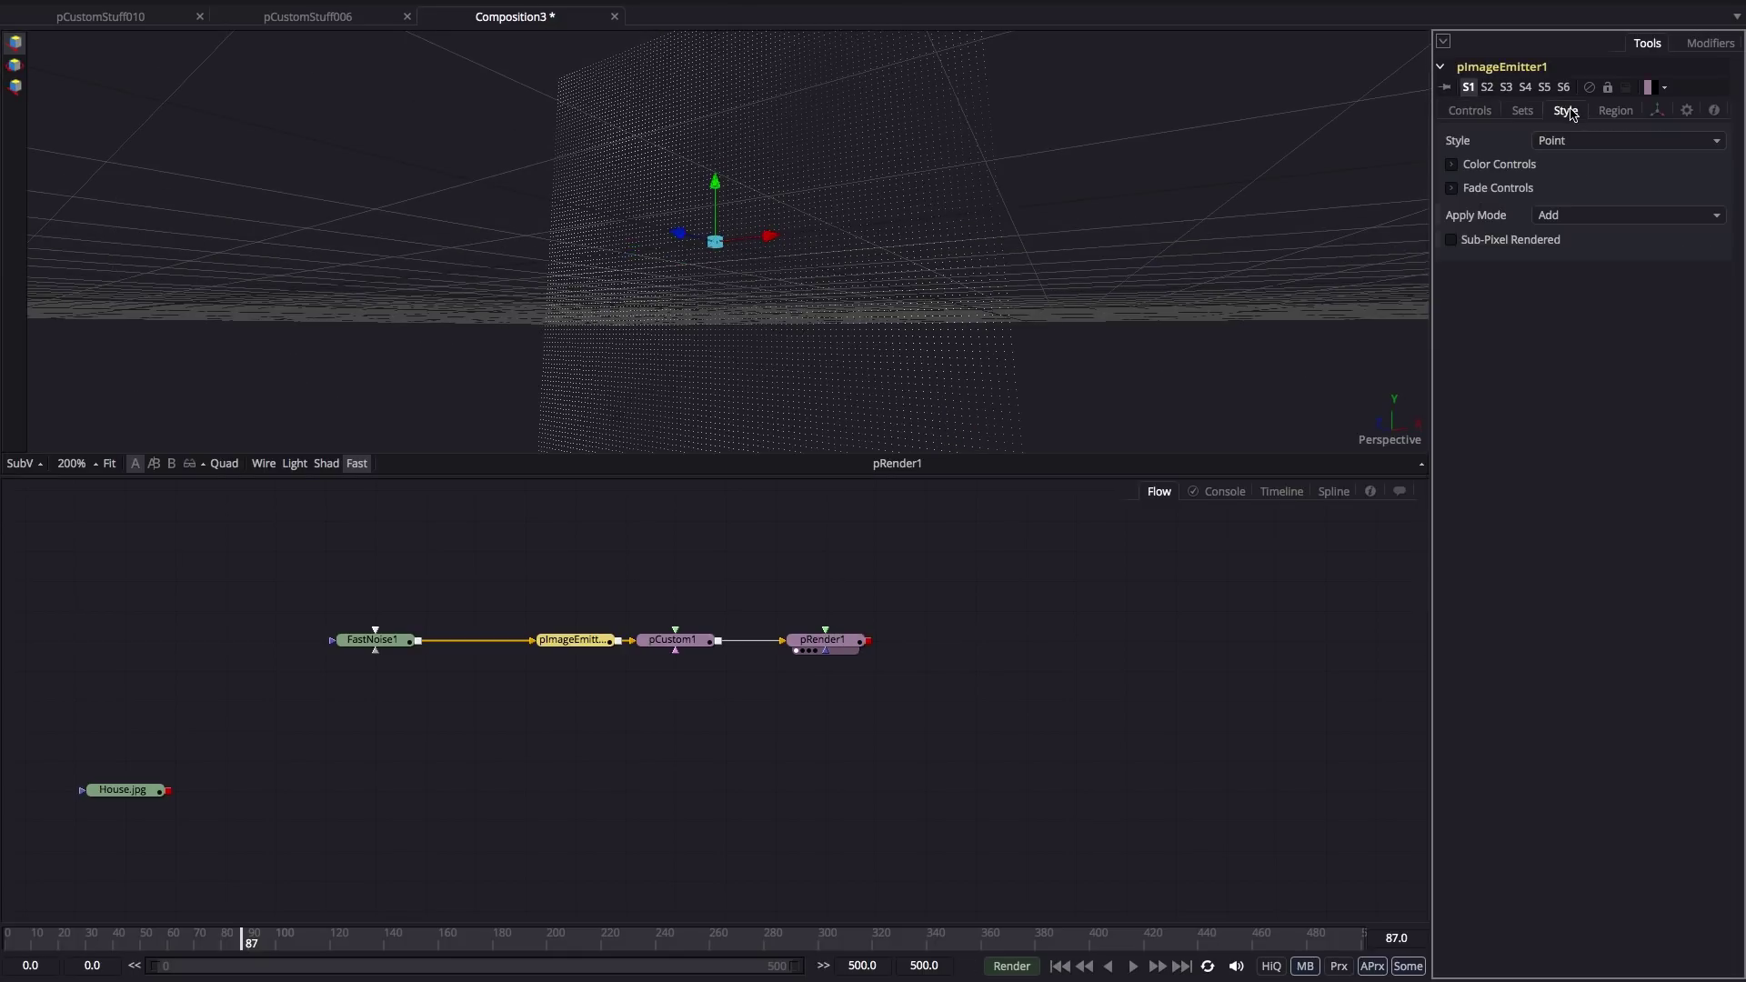
{"action": "left_click", "coordinate": [1604, 141]}
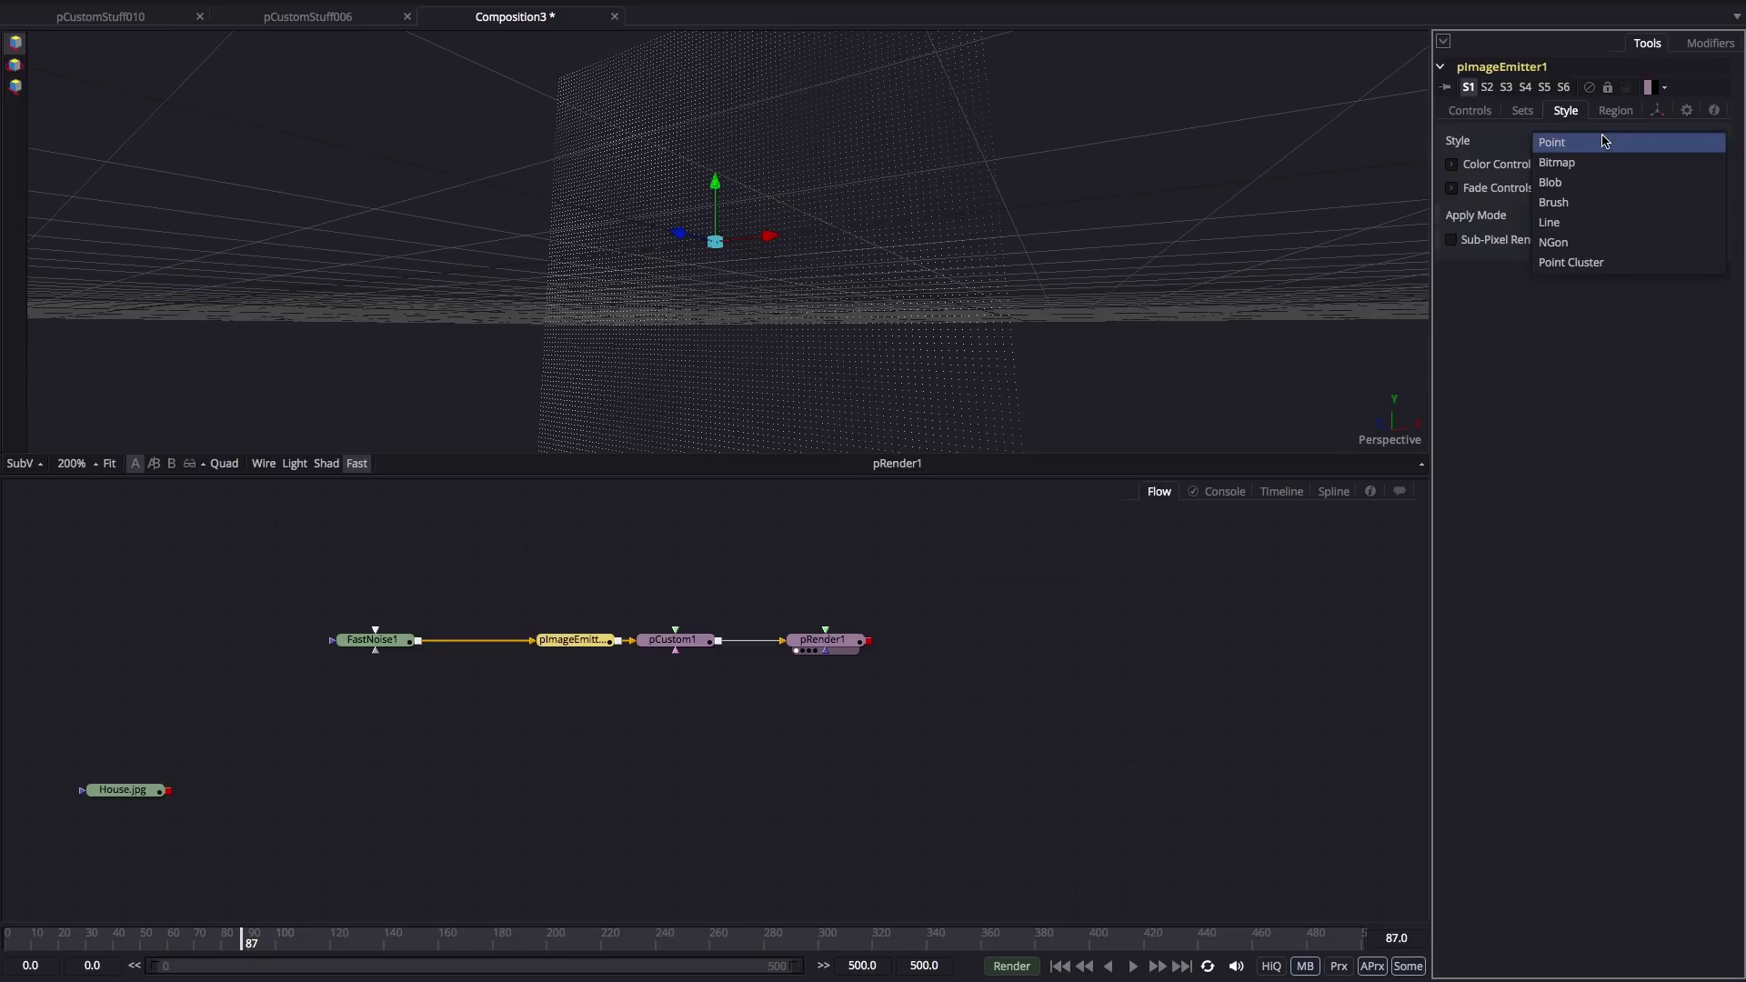
{"action": "left_click", "coordinate": [1597, 186]}
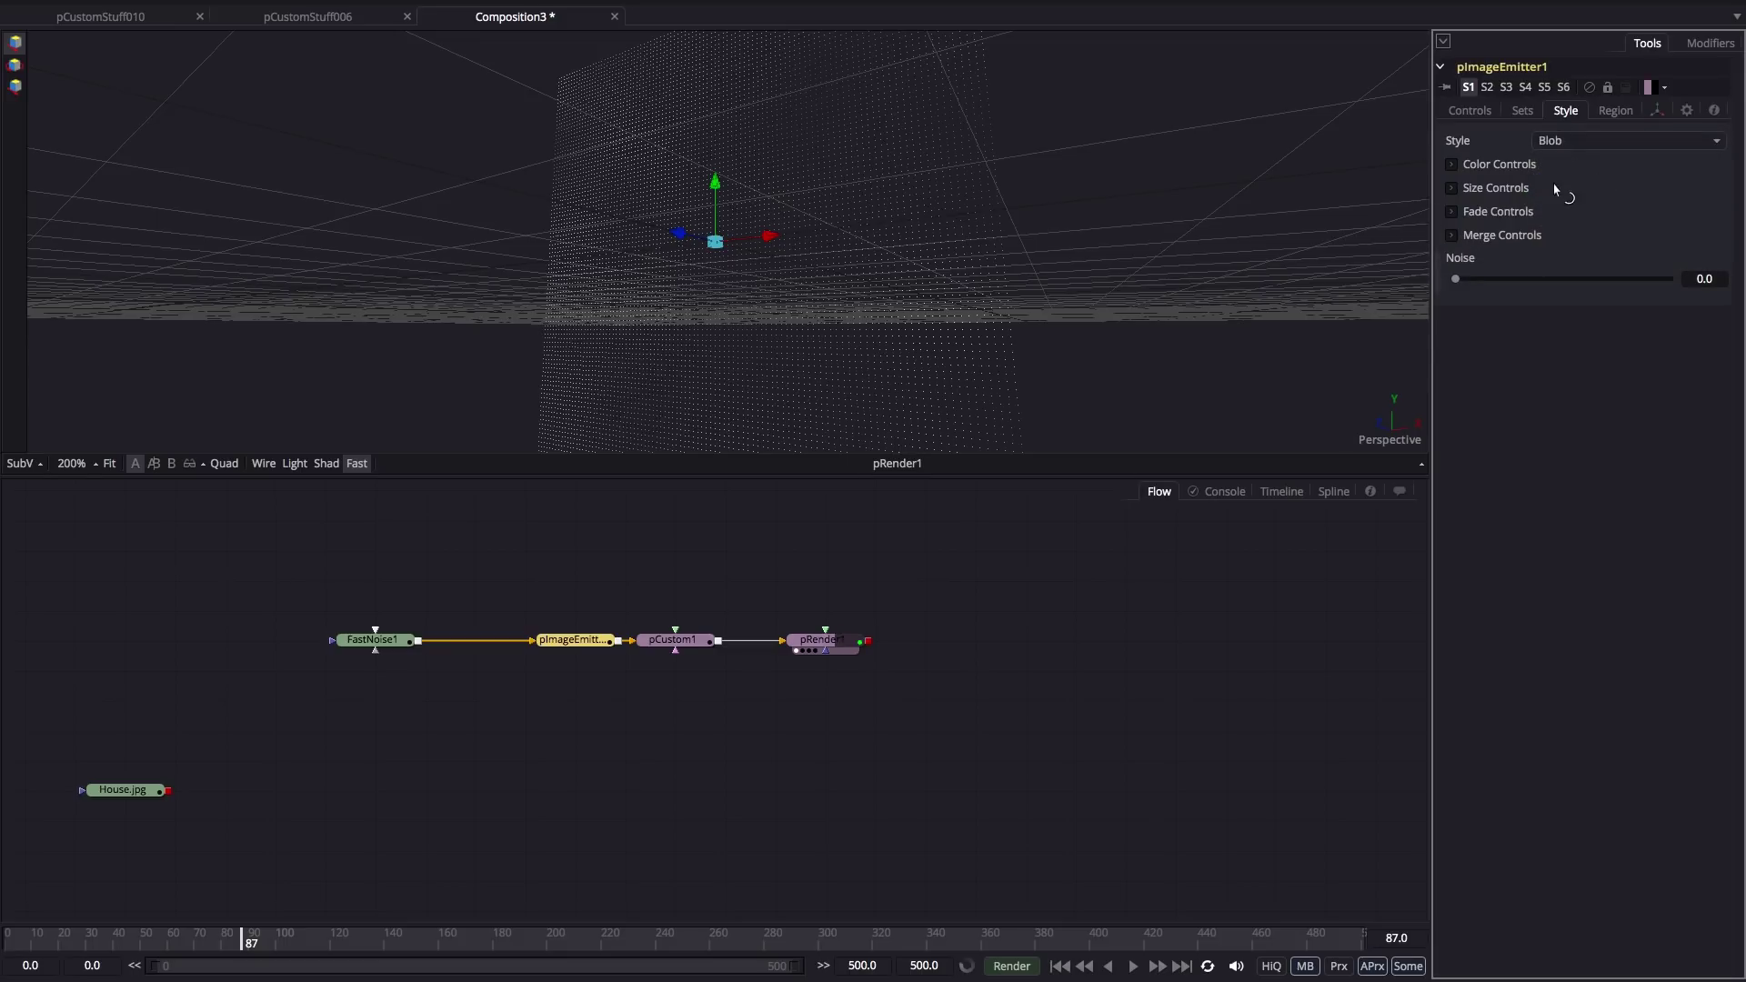
{"action": "left_click", "coordinate": [1451, 189]}
{"action": "left_click", "coordinate": [1721, 227]}
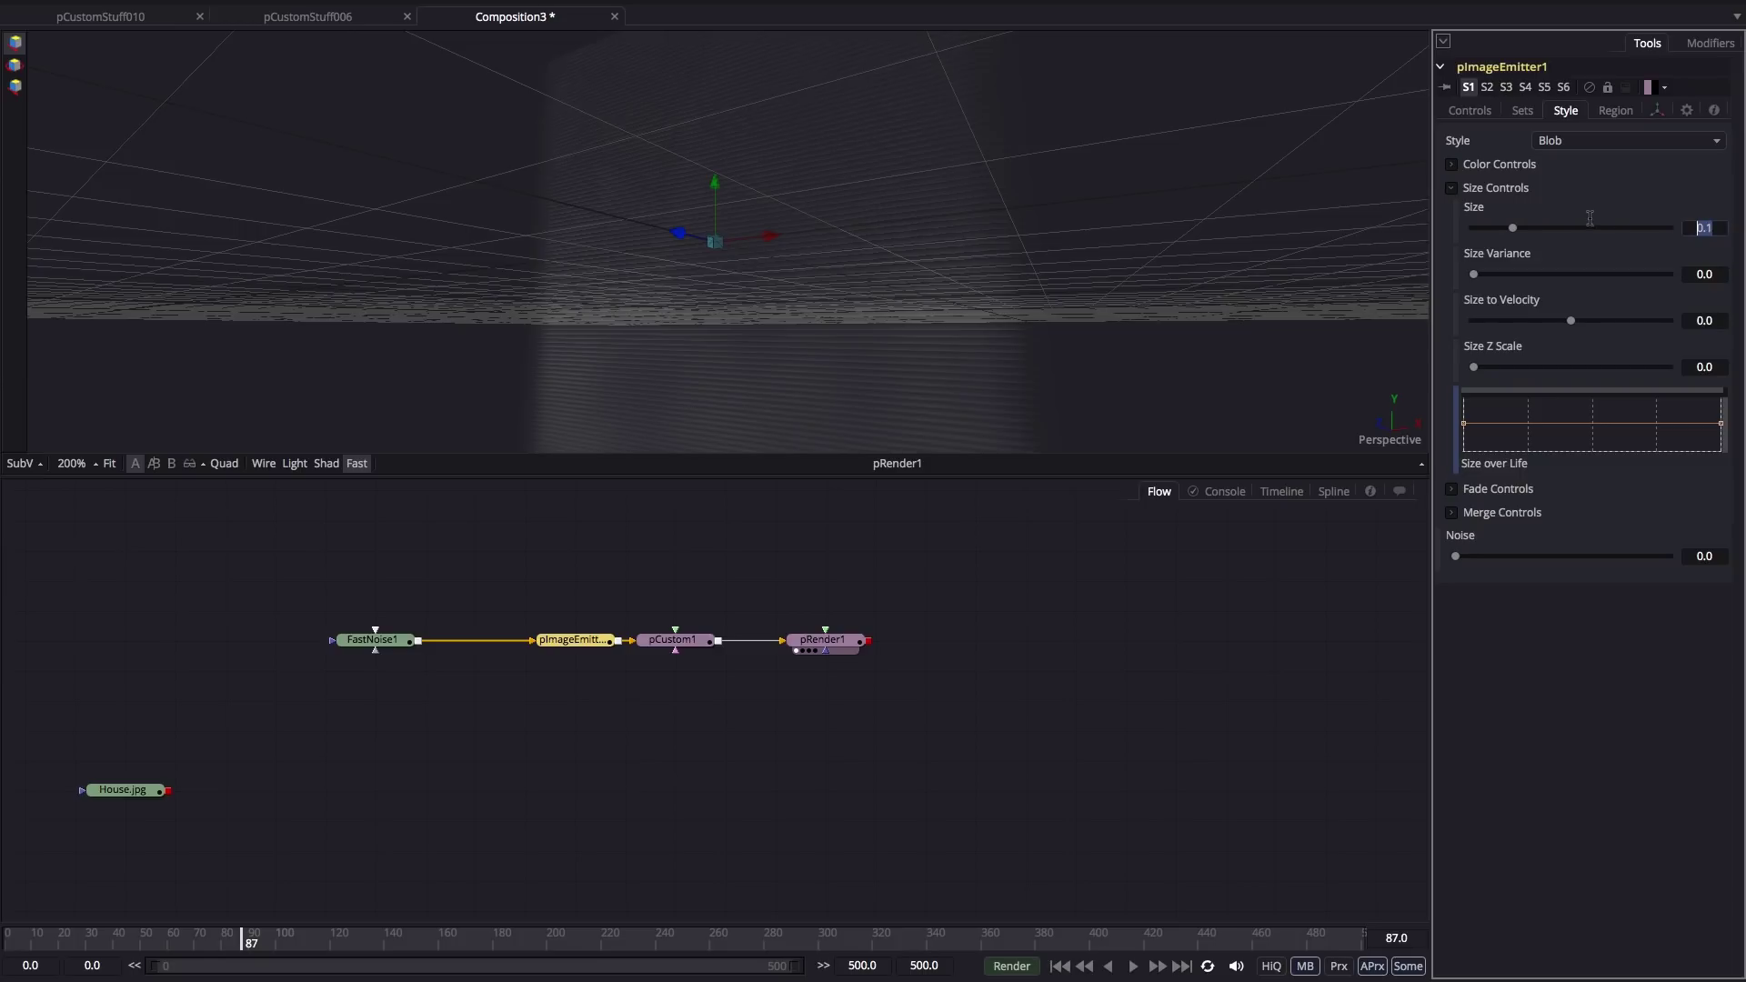
{"action": "type", "text": ".005"}
{"action": "key", "text": "Return"}
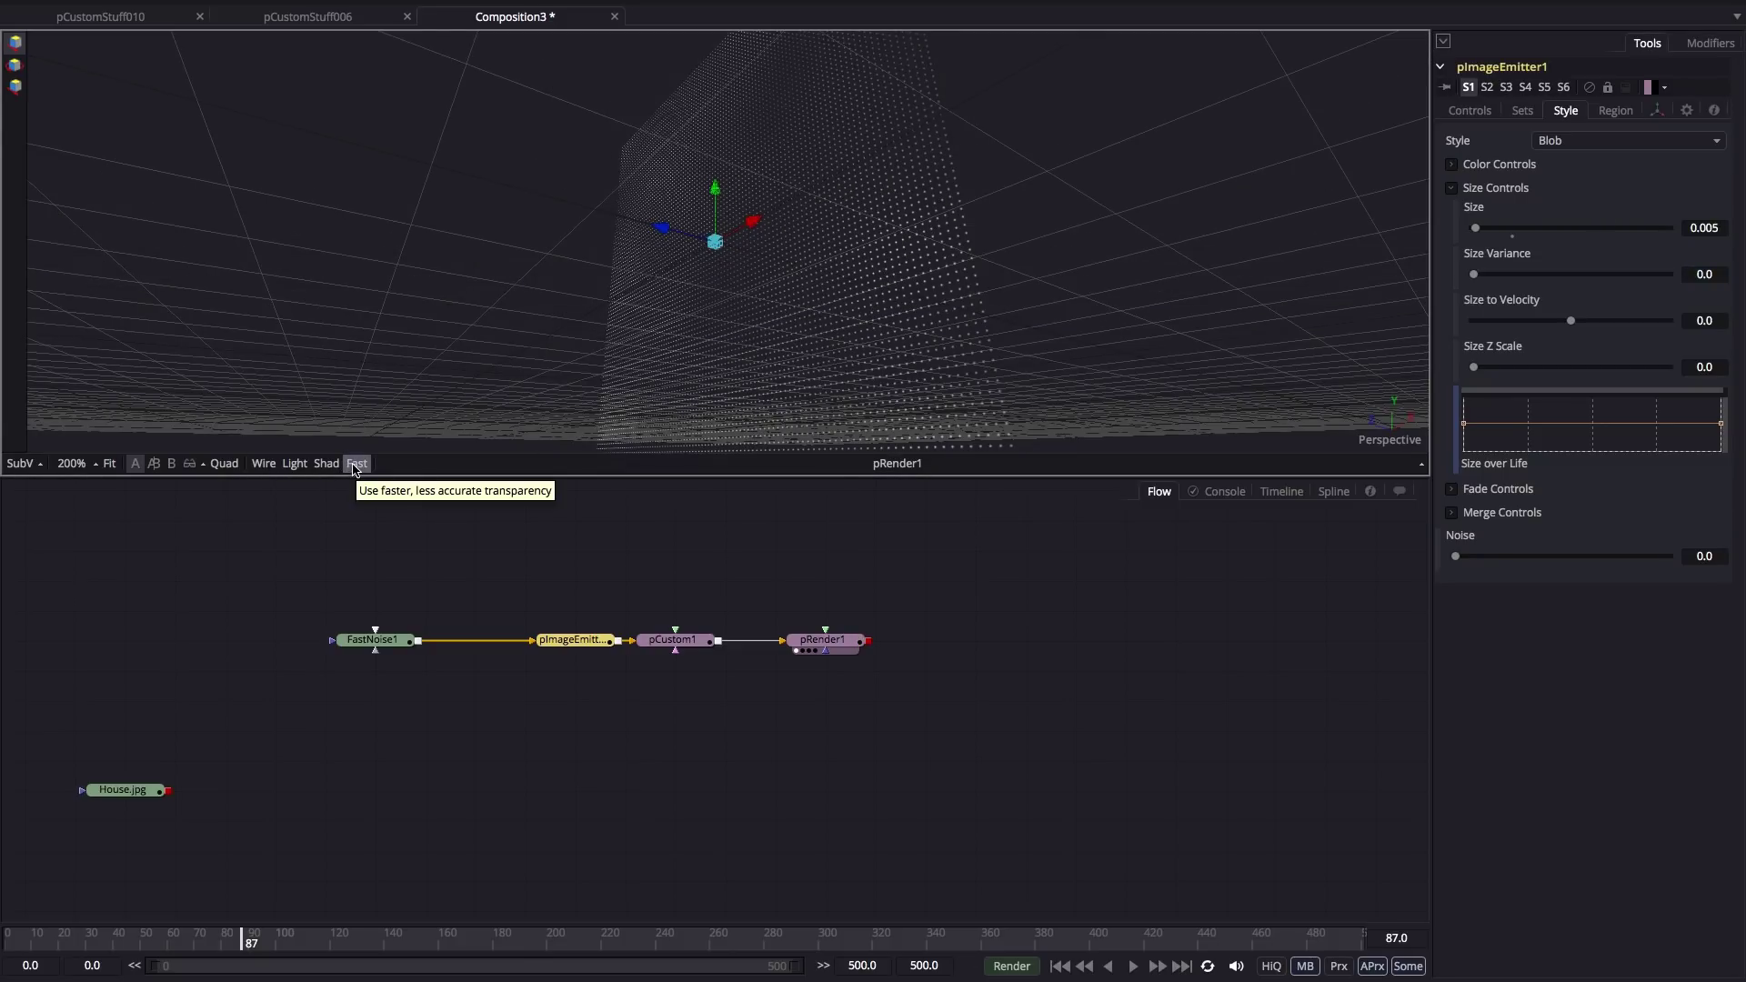
Set the pImageEmitter's X Rotation to -90 so the particle grid lies flat.
{"action": "left_click_drag", "start_coordinate": [946, 273], "coordinate": [1112, 272]}
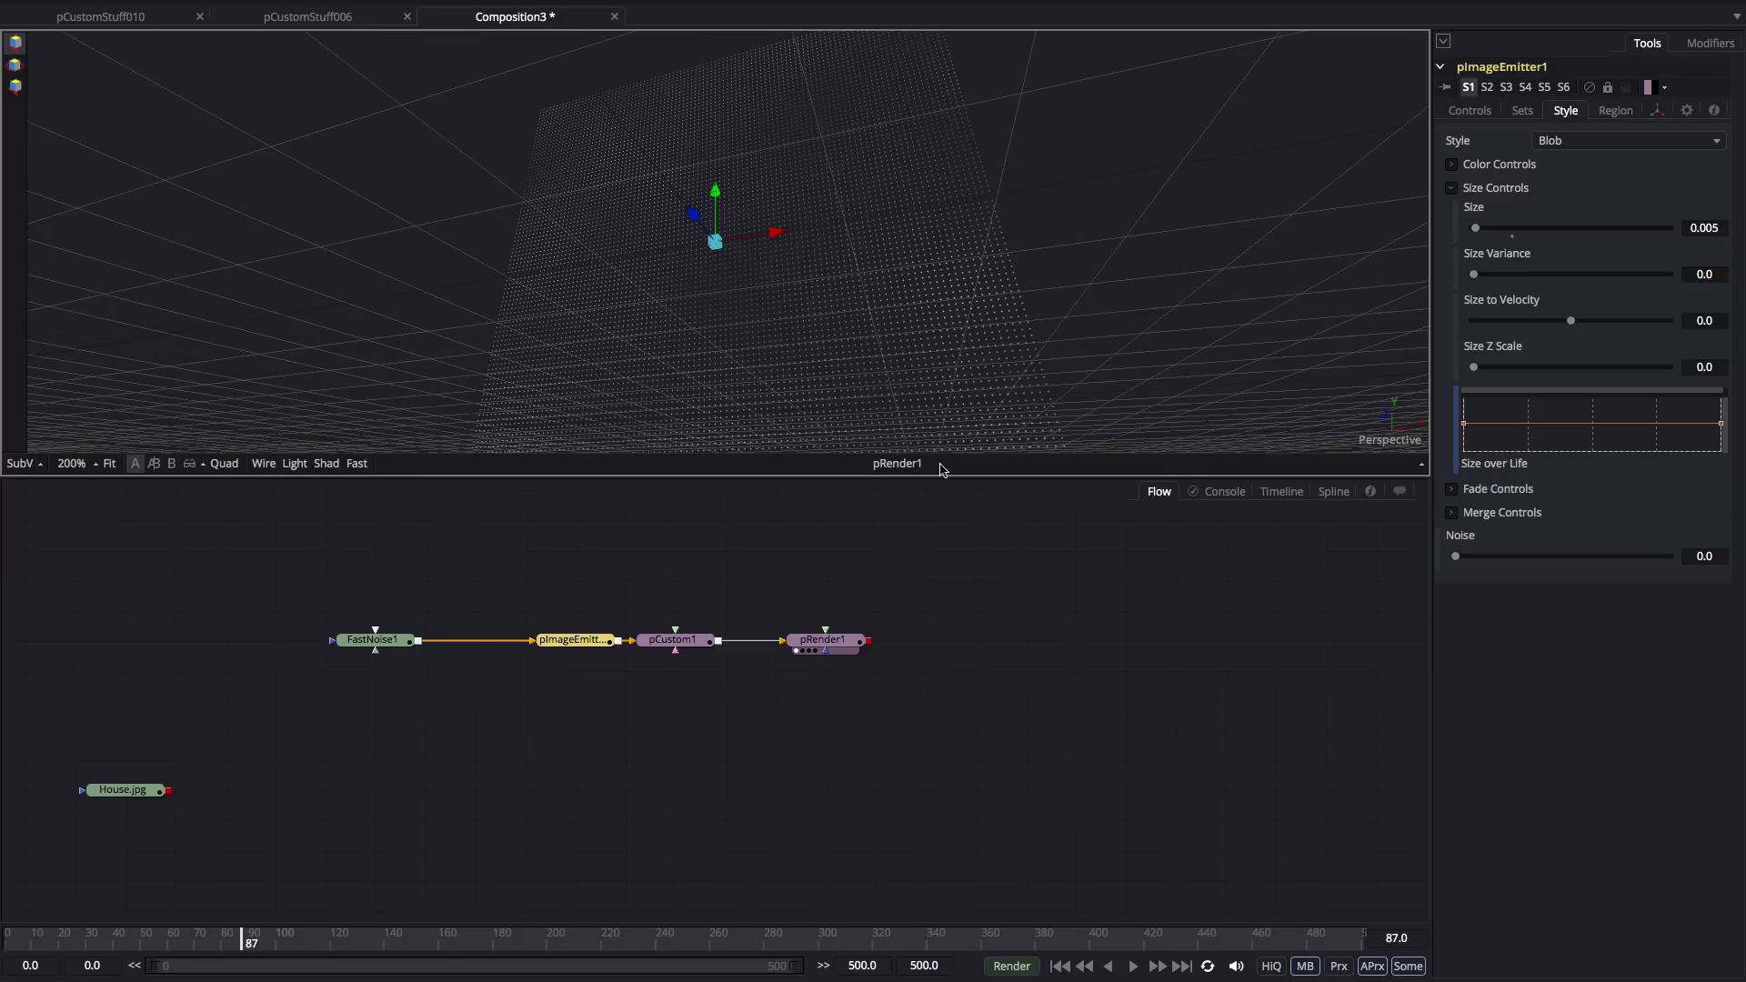
{"action": "left_click_drag", "start_coordinate": [974, 260], "coordinate": [892, 275]}
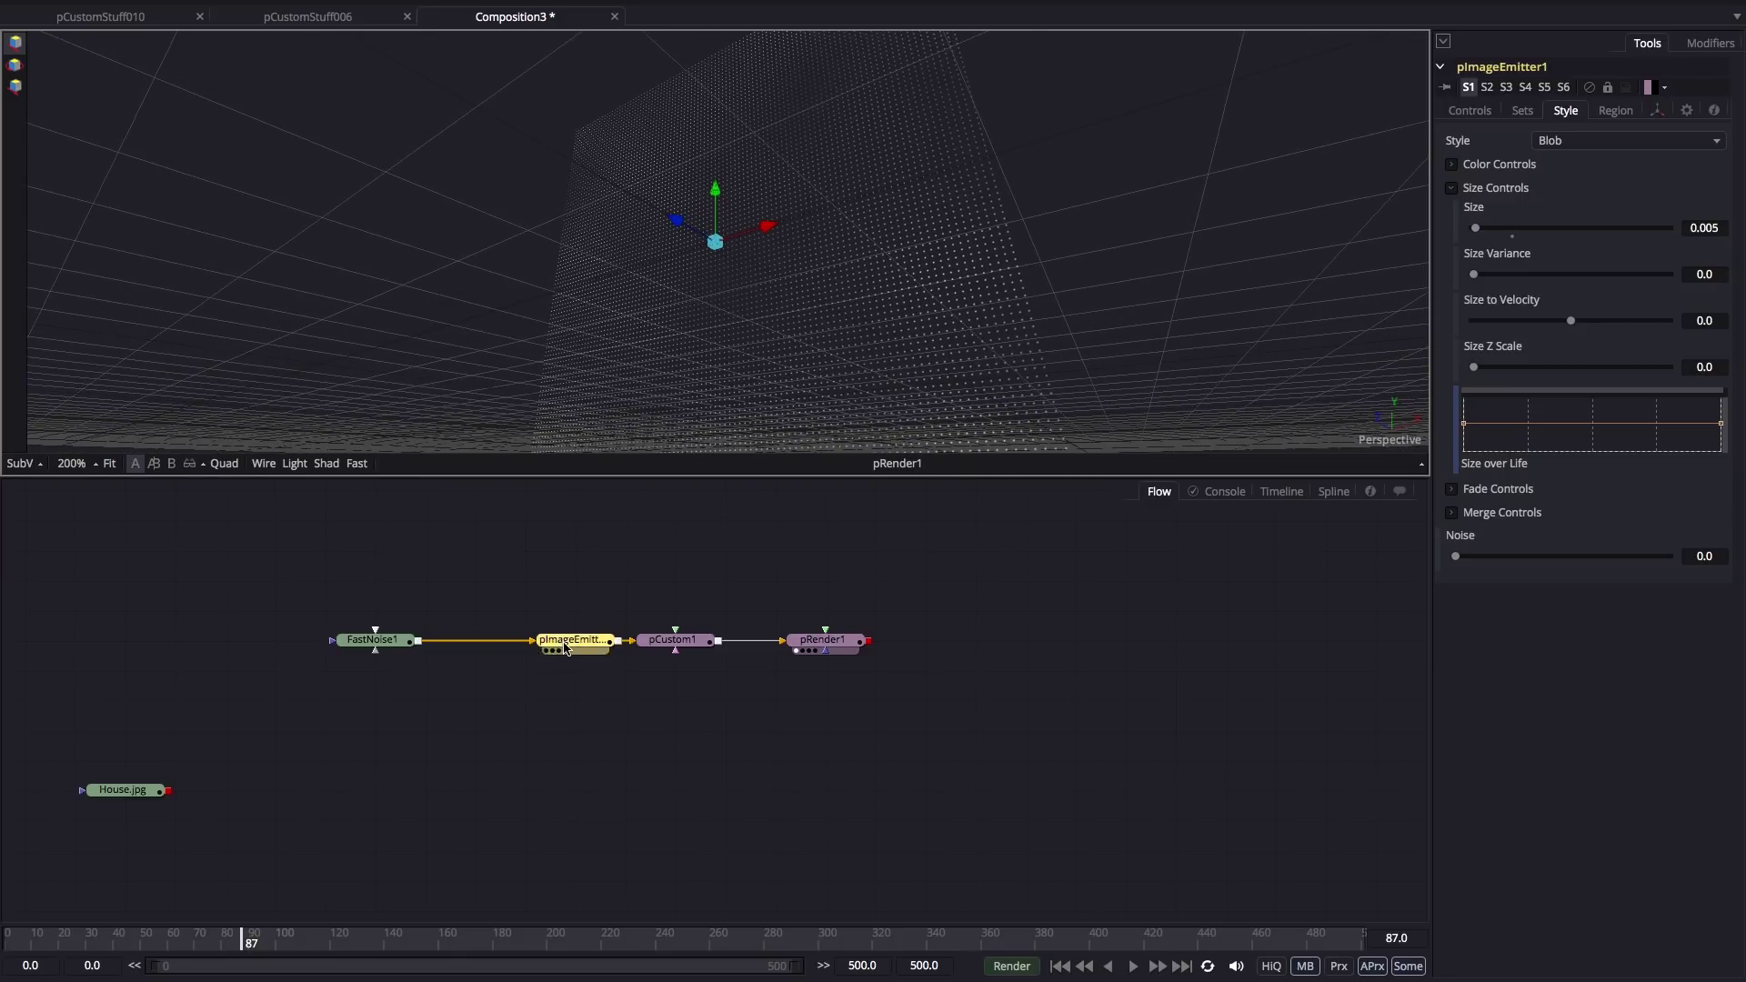
{"action": "left_click", "coordinate": [1660, 110]}
{"action": "left_click", "coordinate": [1704, 380]}
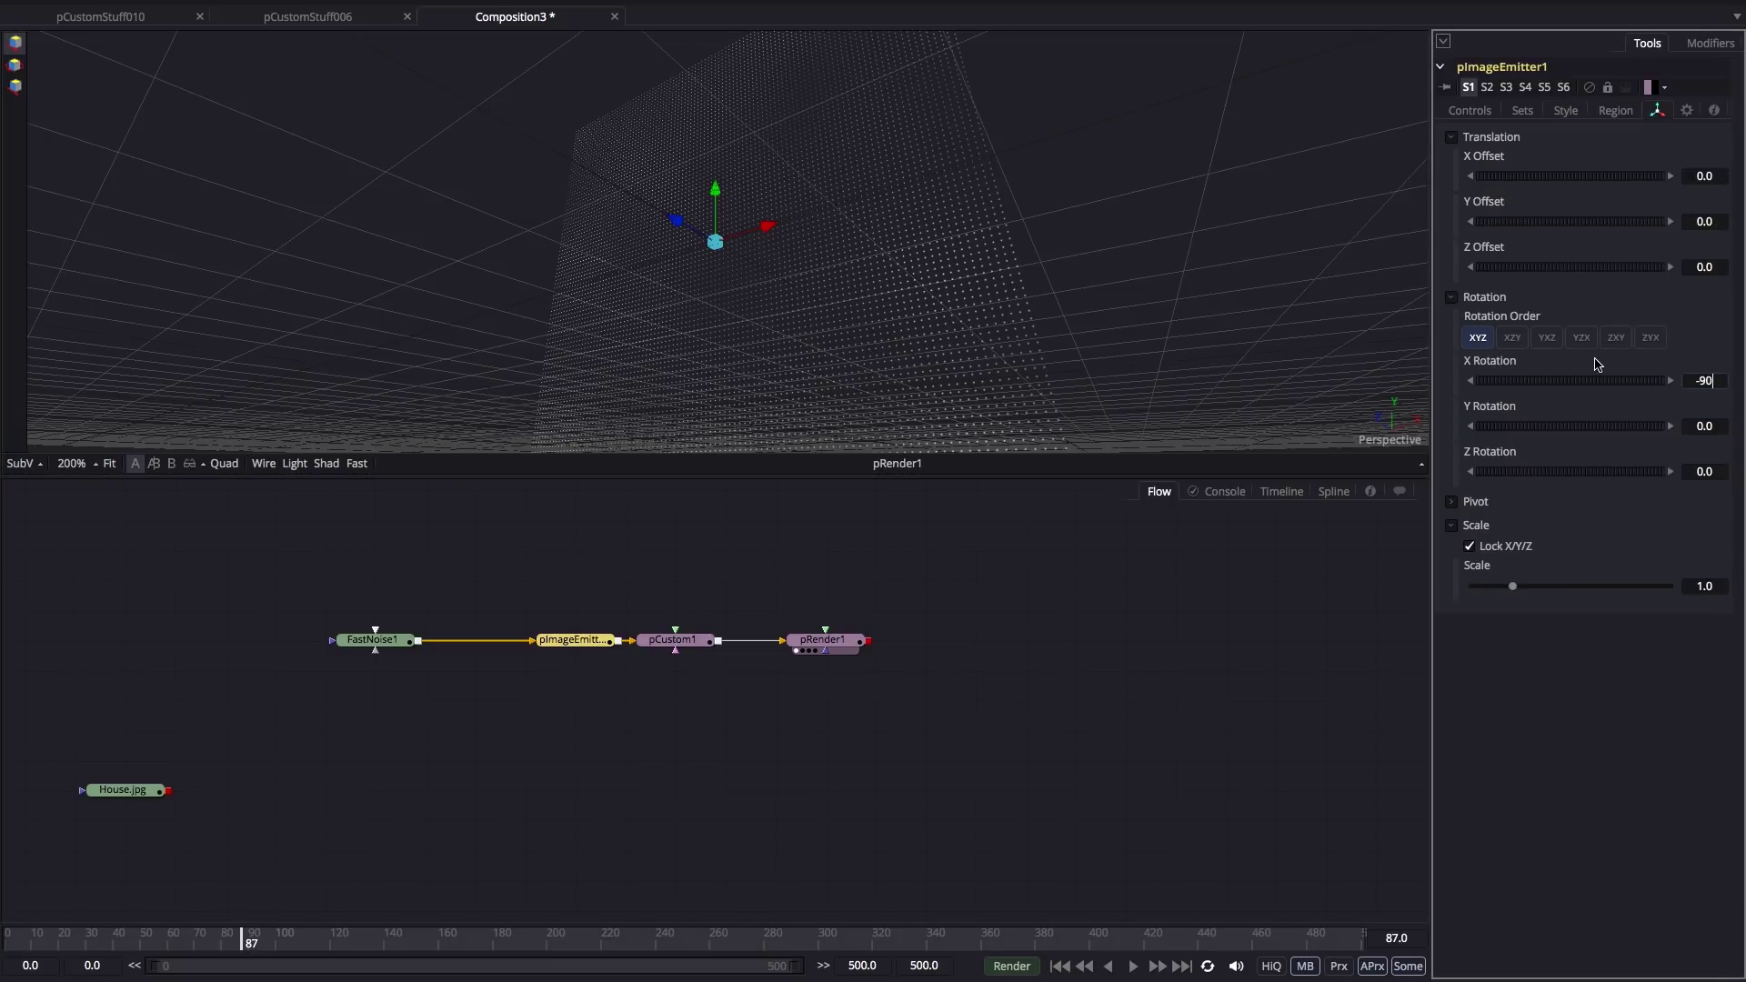
{"action": "key", "text": "Tab"}
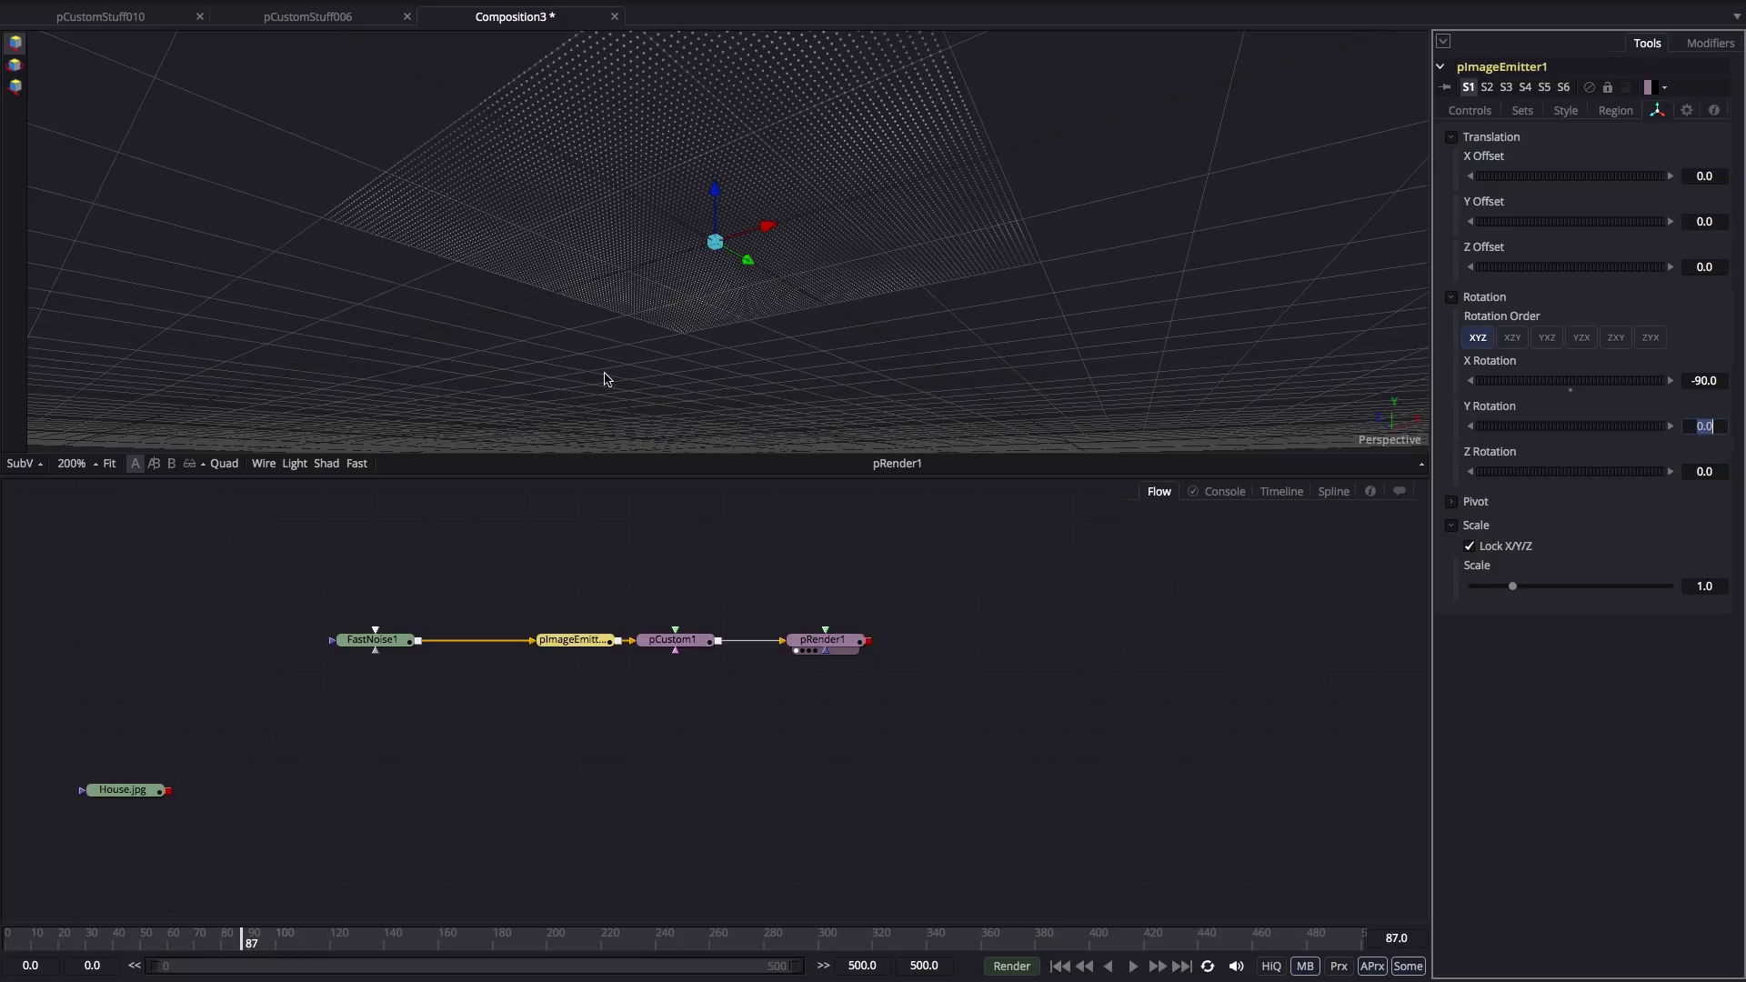
{"action": "left_click_drag", "start_coordinate": [777, 367], "coordinate": [837, 528]}
{"action": "left_click_drag", "start_coordinate": [690, 350], "coordinate": [775, 356]}
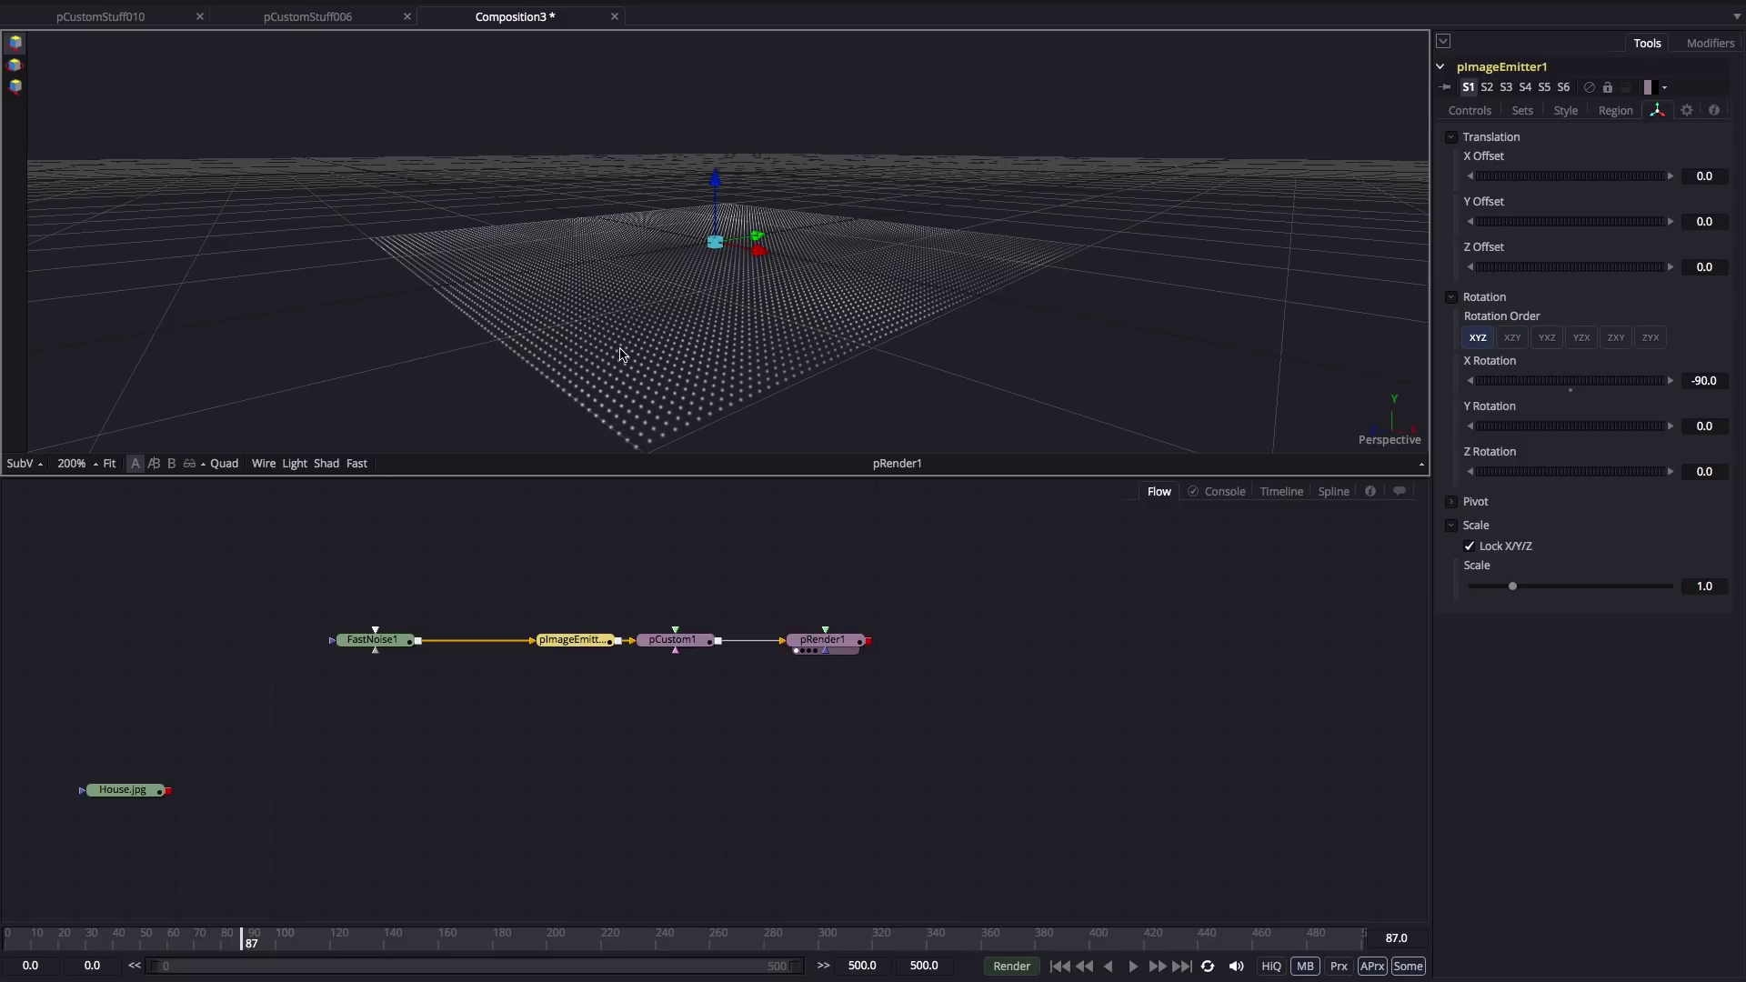
Set the pCustom node's Position Y Expression to r so each particle's red value drives its height.
{"action": "left_click", "coordinate": [674, 641]}
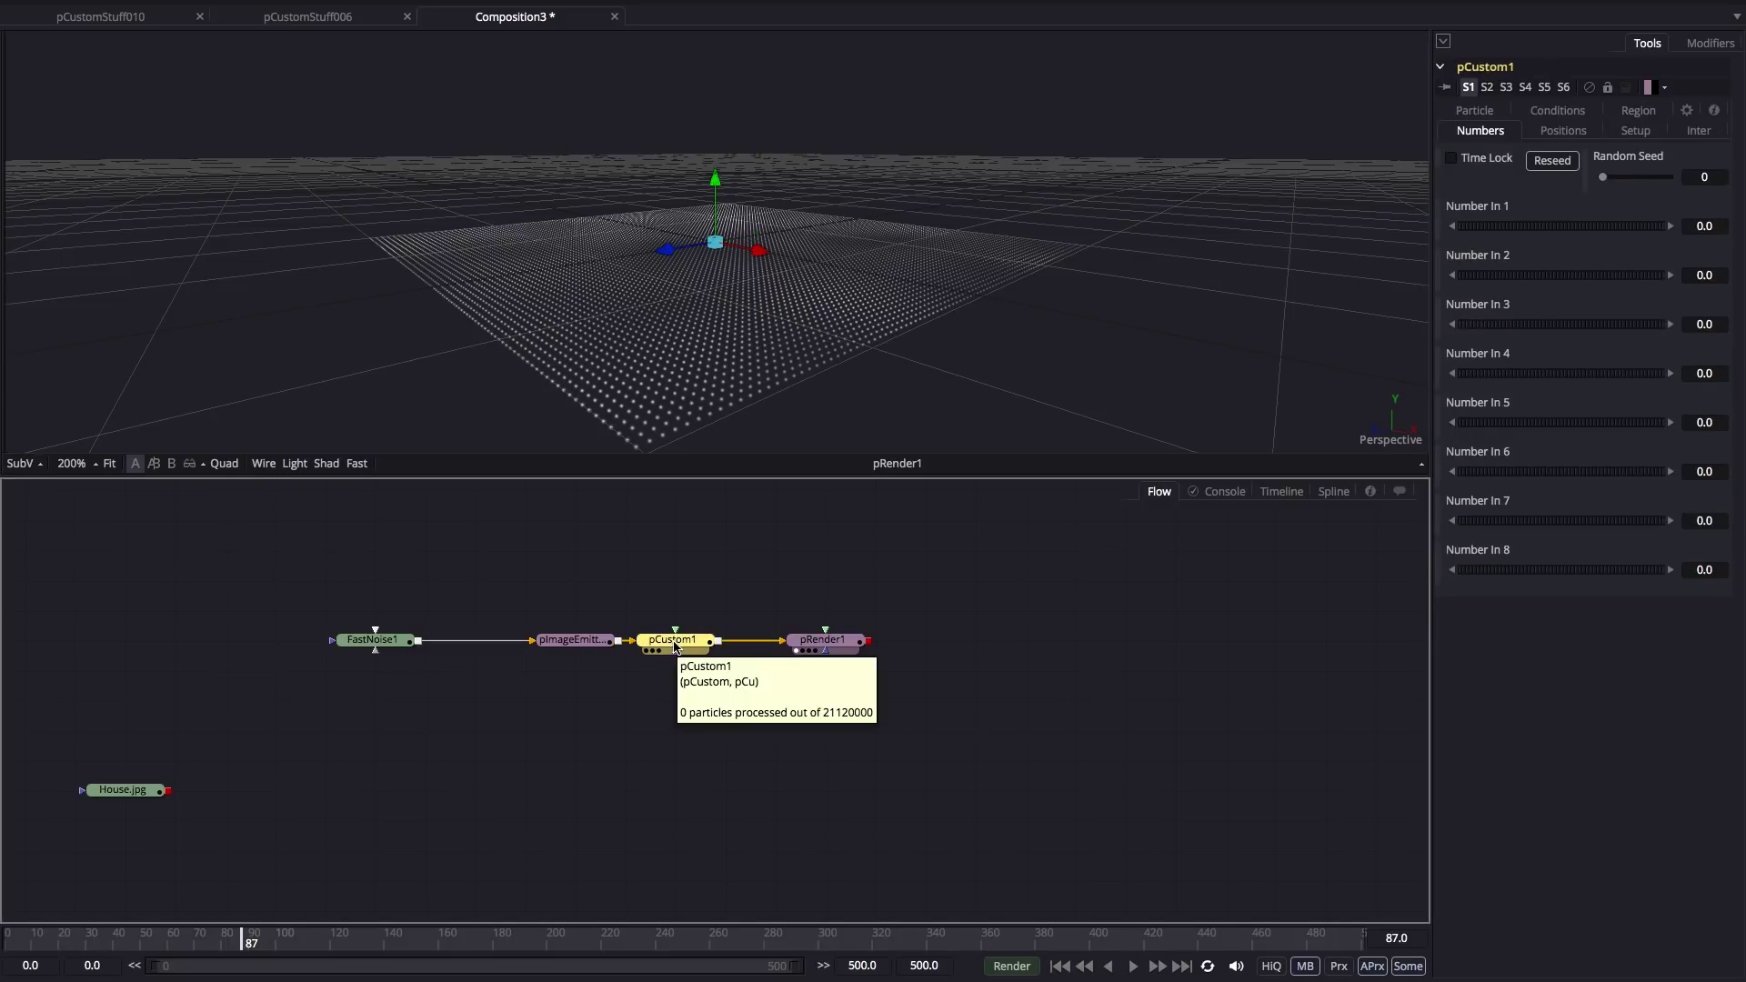
{"action": "left_click", "coordinate": [1475, 111]}
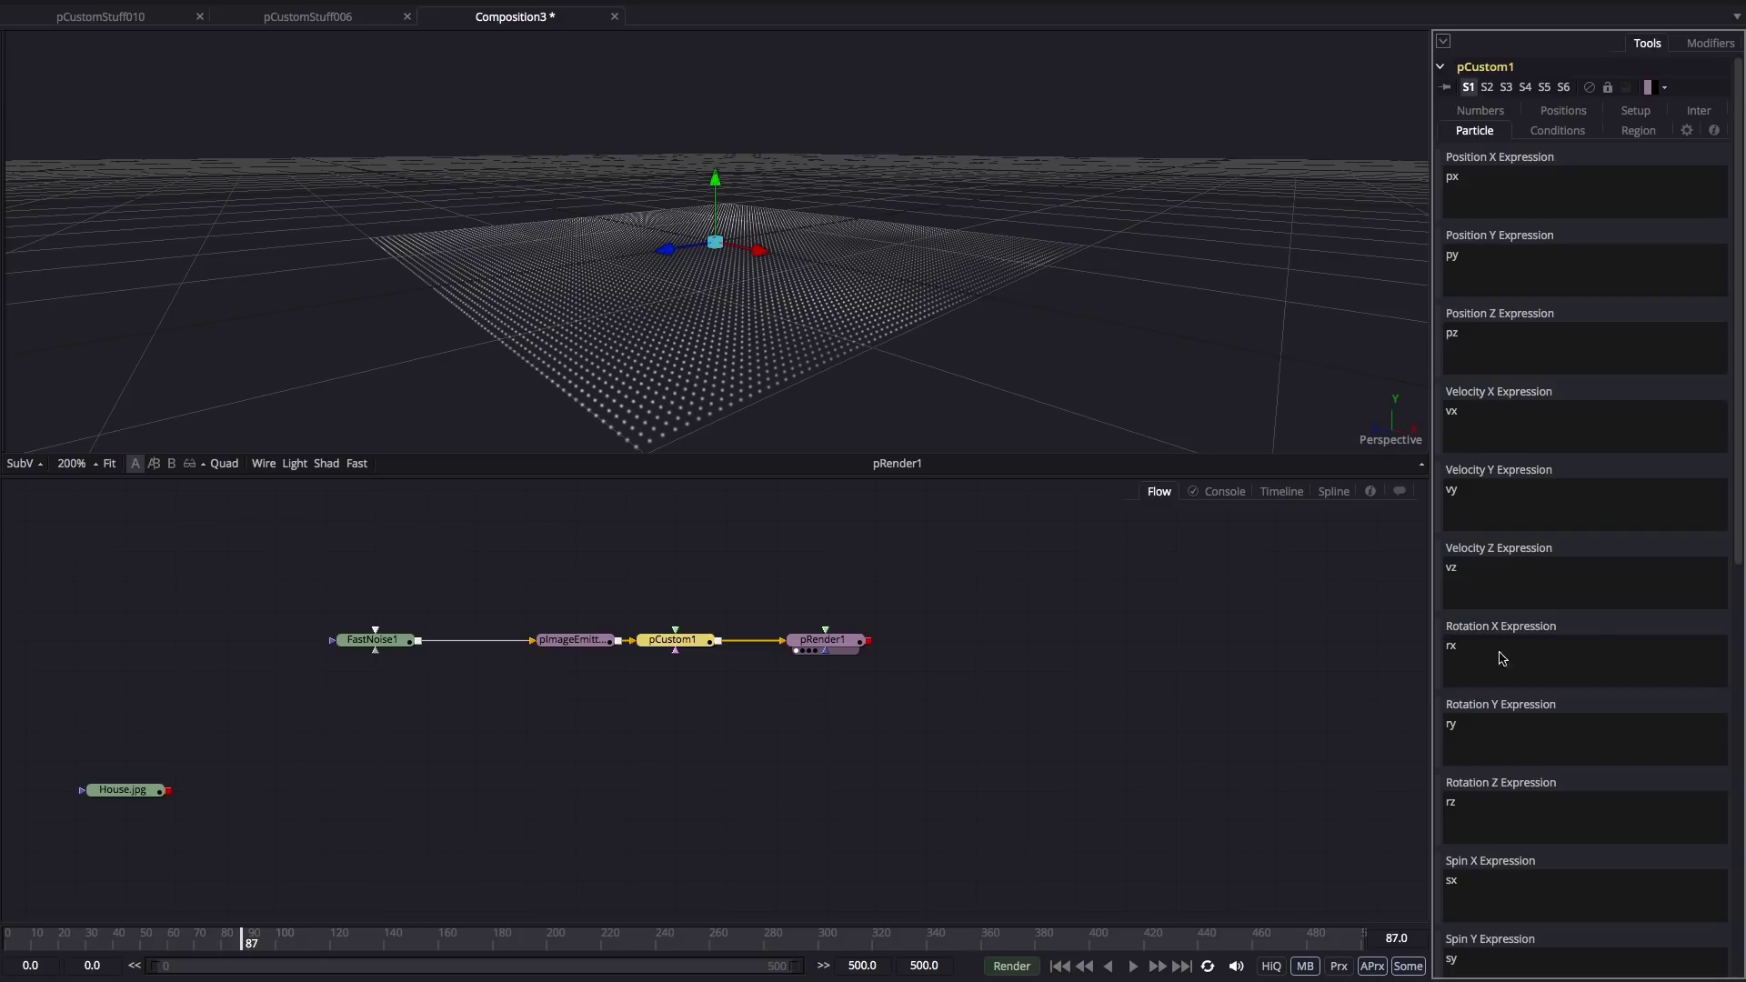
{"action": "mouse_move", "coordinate": [1740, 544]}
{"action": "left_mouse_down"}
{"action": "mouse_move", "coordinate": [1740, 953]}
{"action": "mouse_move", "coordinate": [1740, 537]}
{"action": "left_mouse_up"}
{"action": "double_click", "coordinate": [1496, 254]}
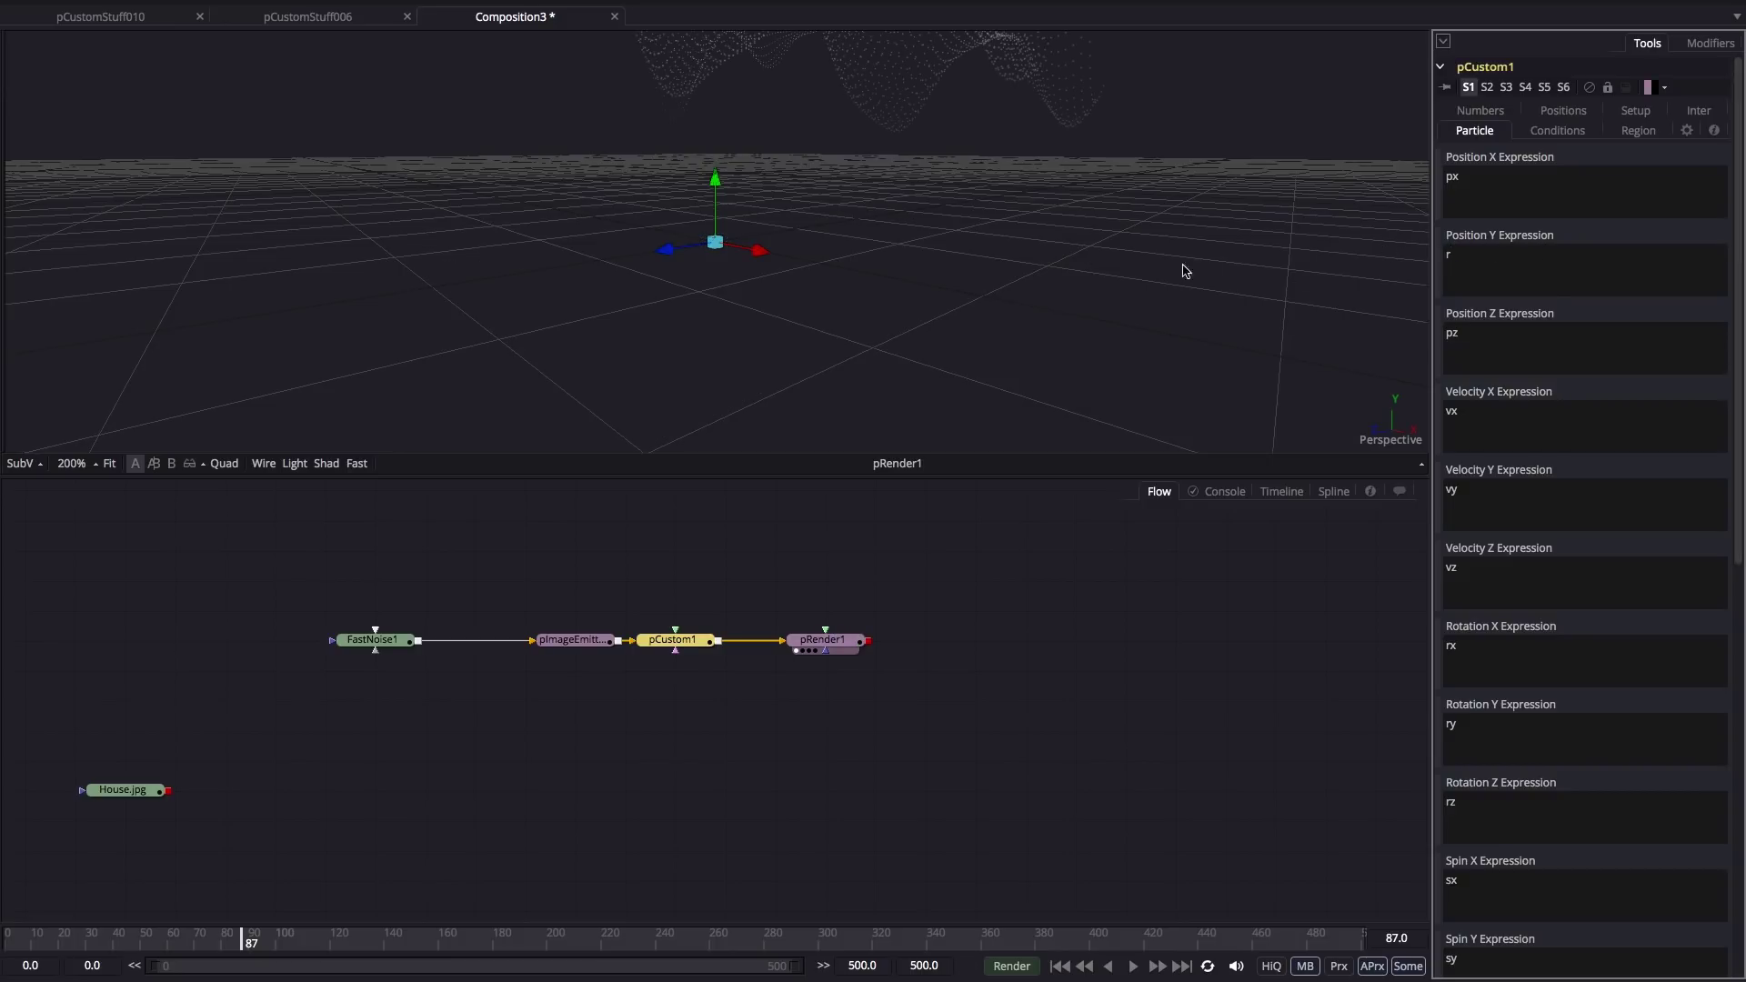
Change the pCustom node's Position Y Expression to r-.5 and play the animation from the first frame.
{"action": "left_click", "coordinate": [966, 258]}
{"action": "key", "text": "ctrl+f"}
{"action": "left_click_drag", "start_coordinate": [966, 257], "coordinate": [1197, 335]}
{"action": "left_click", "coordinate": [1480, 255]}
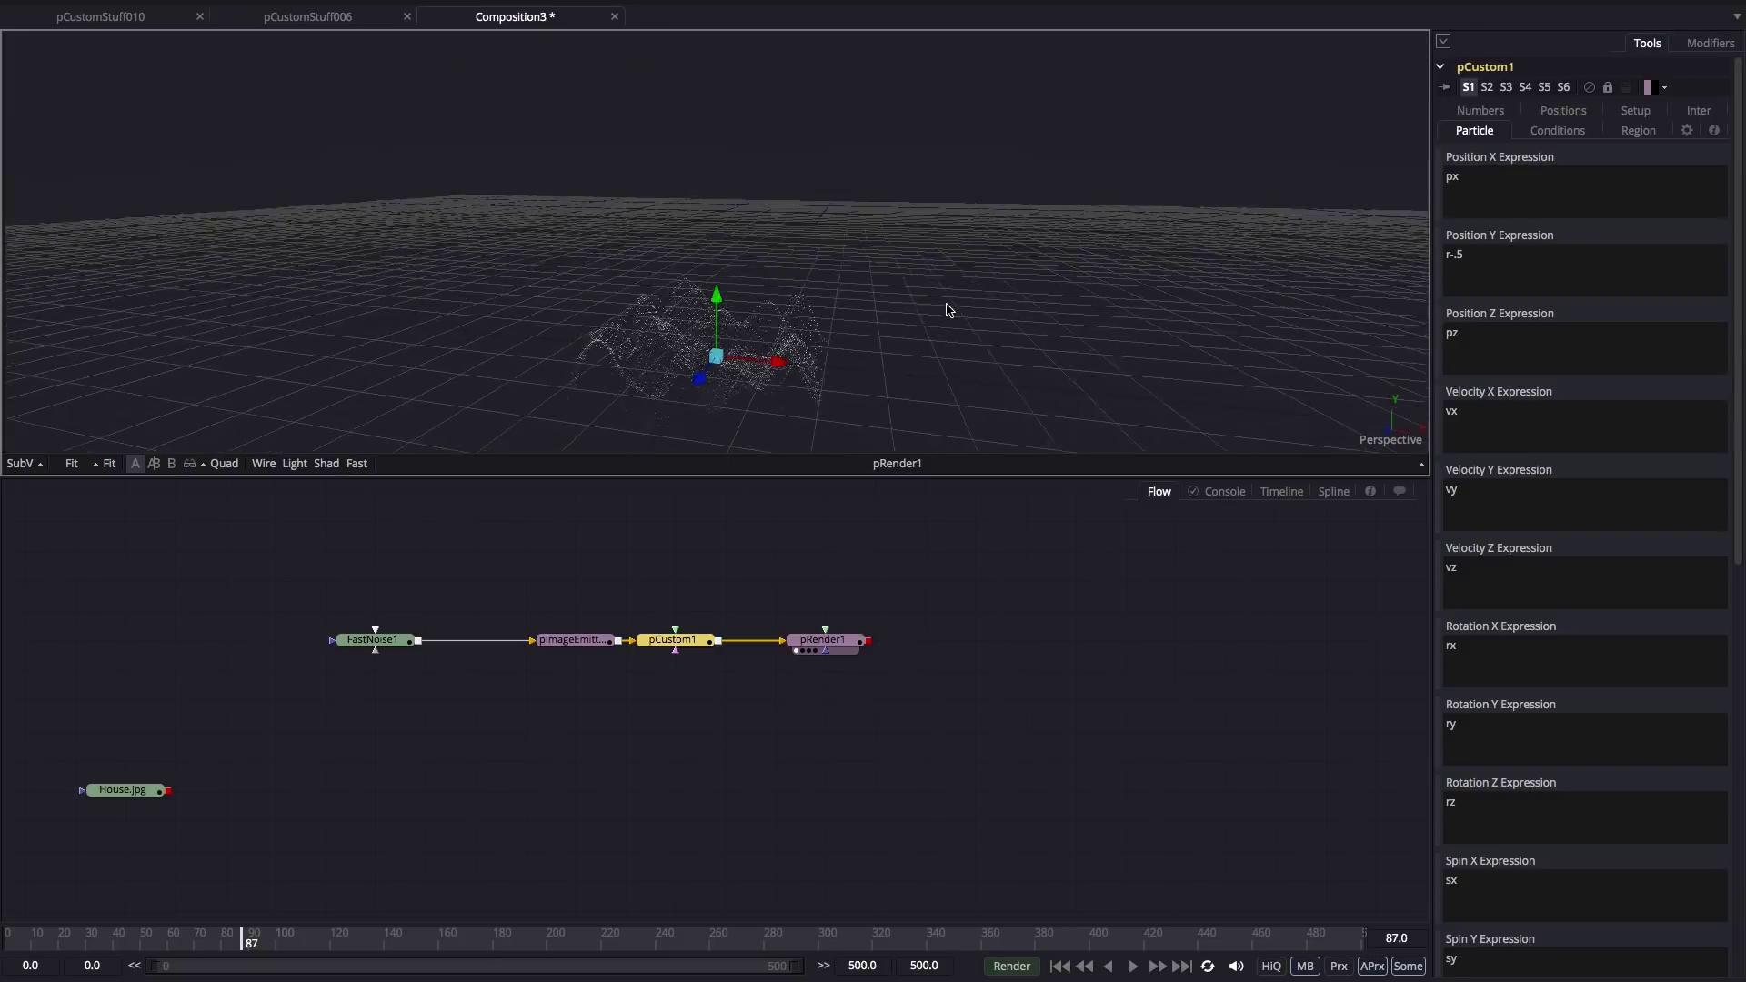
{"action": "left_click_drag", "start_coordinate": [946, 310], "coordinate": [1122, 234]}
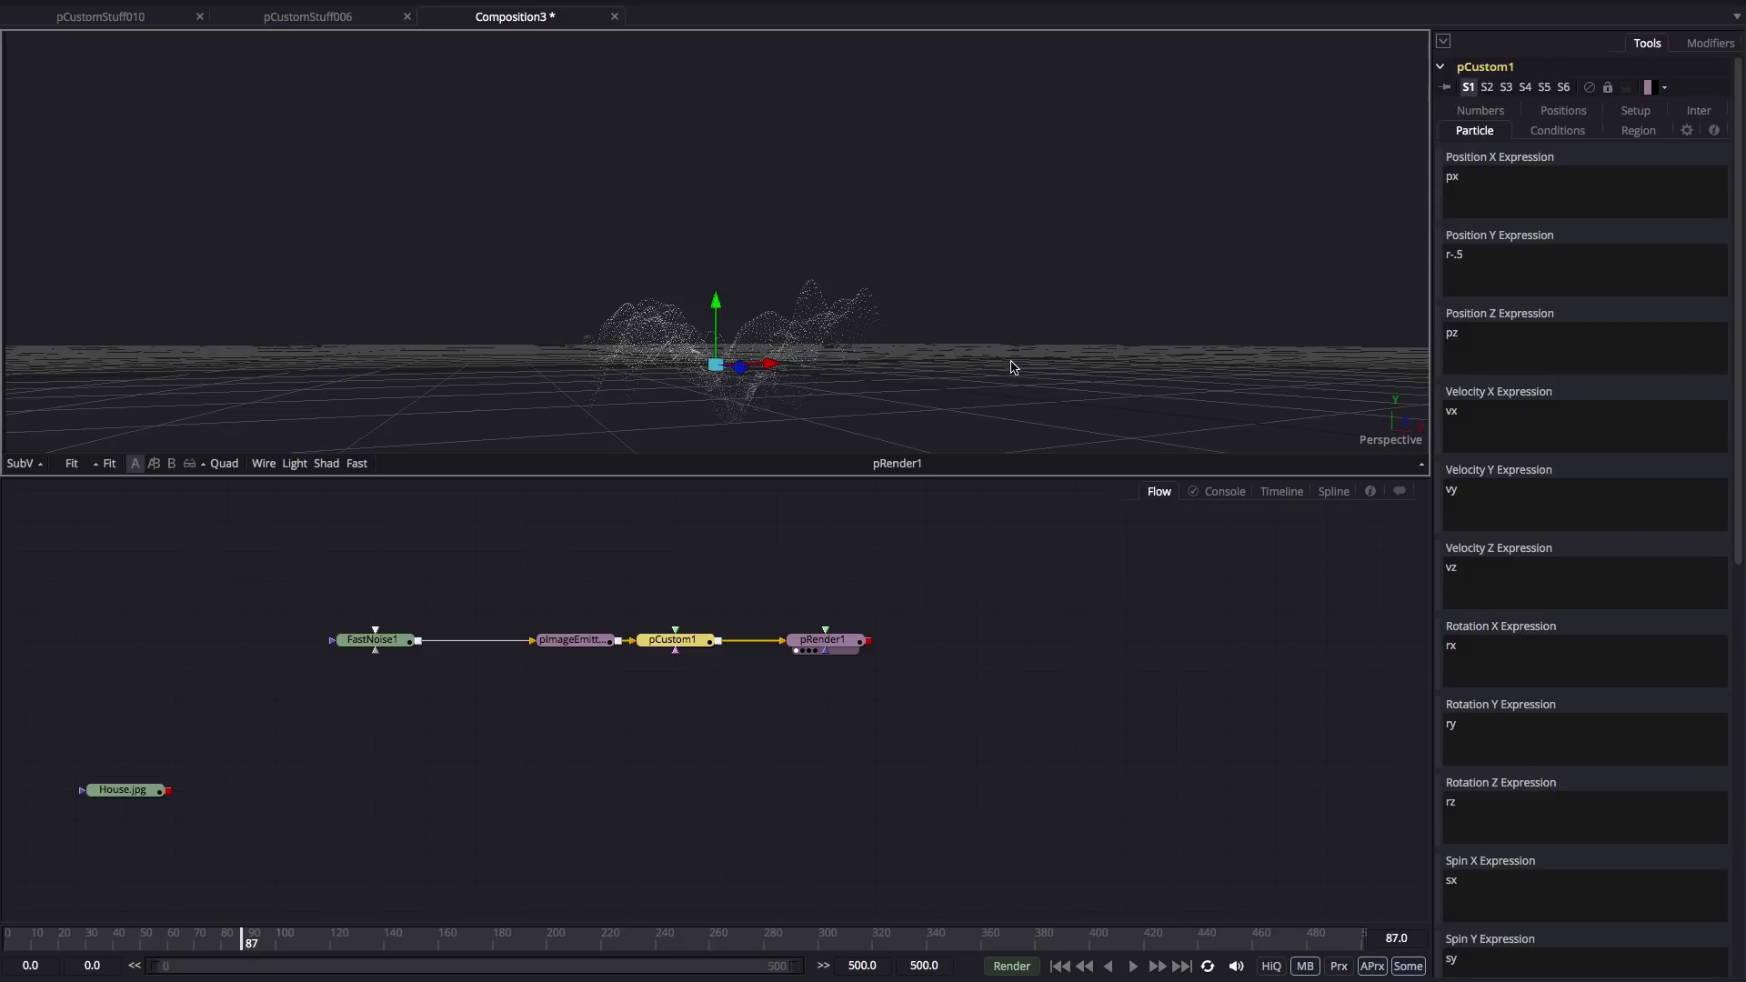
{"action": "left_click_drag", "start_coordinate": [994, 385], "coordinate": [1098, 317]}
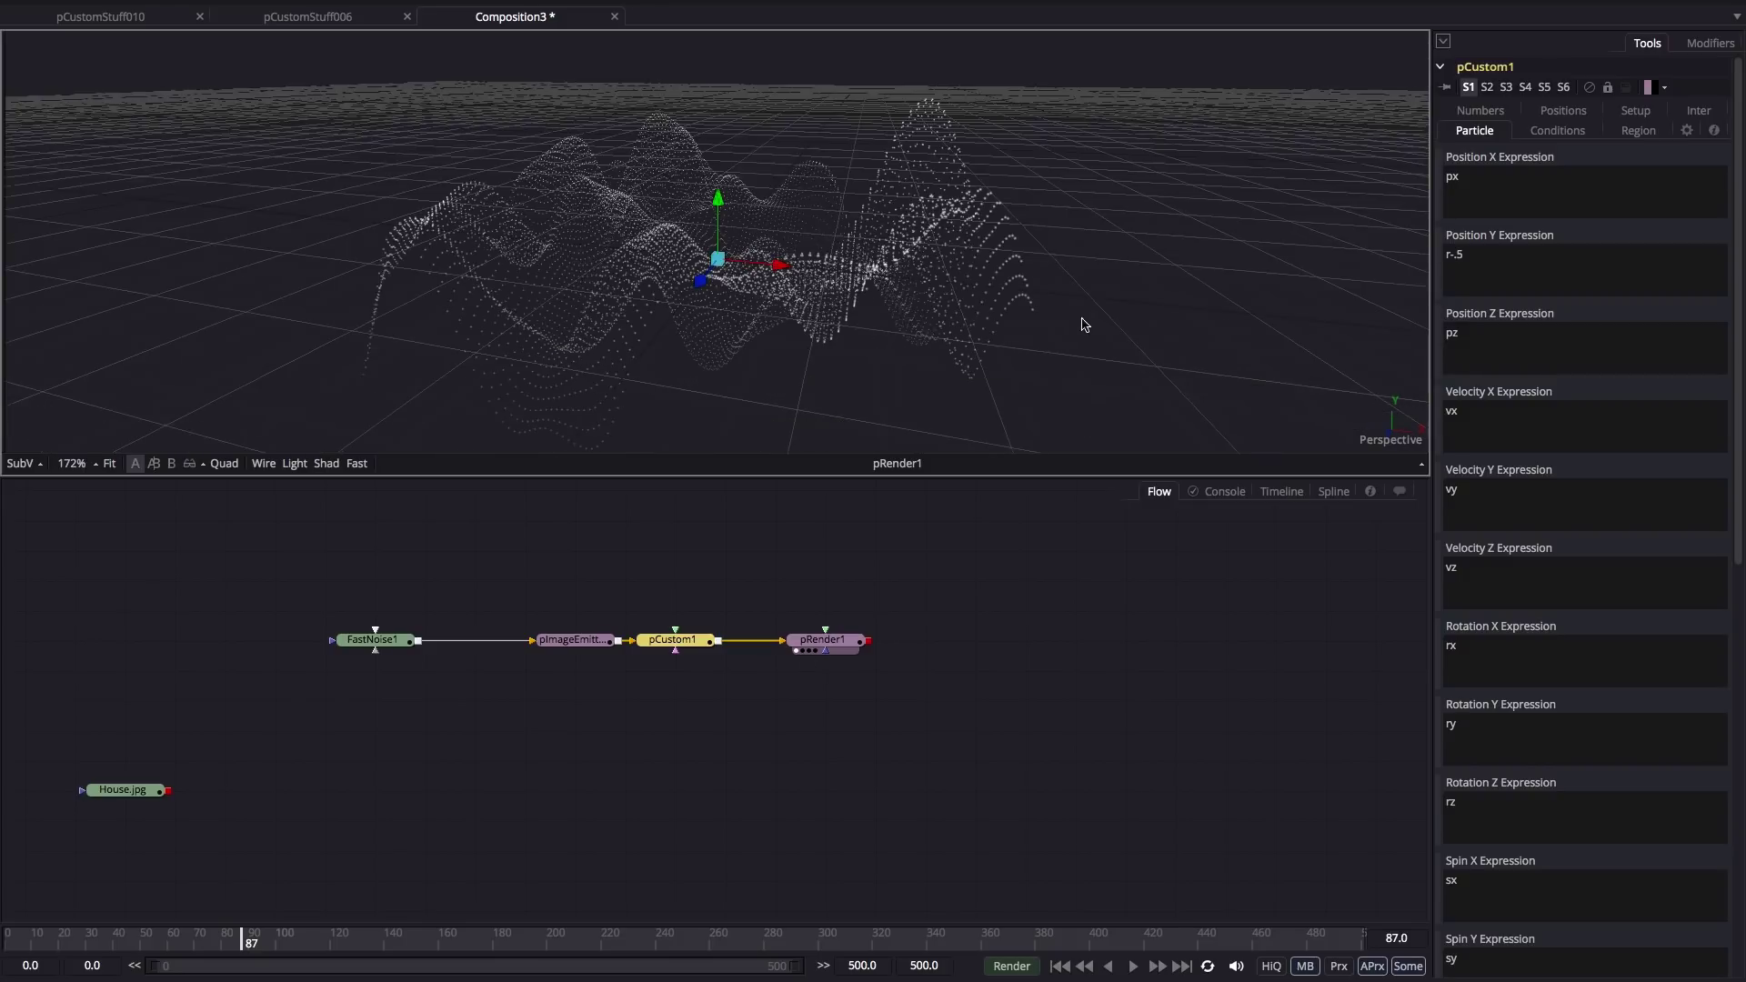
{"action": "left_click_drag", "start_coordinate": [1083, 323], "coordinate": [1127, 336]}
{"action": "left_click", "coordinate": [1061, 967]}
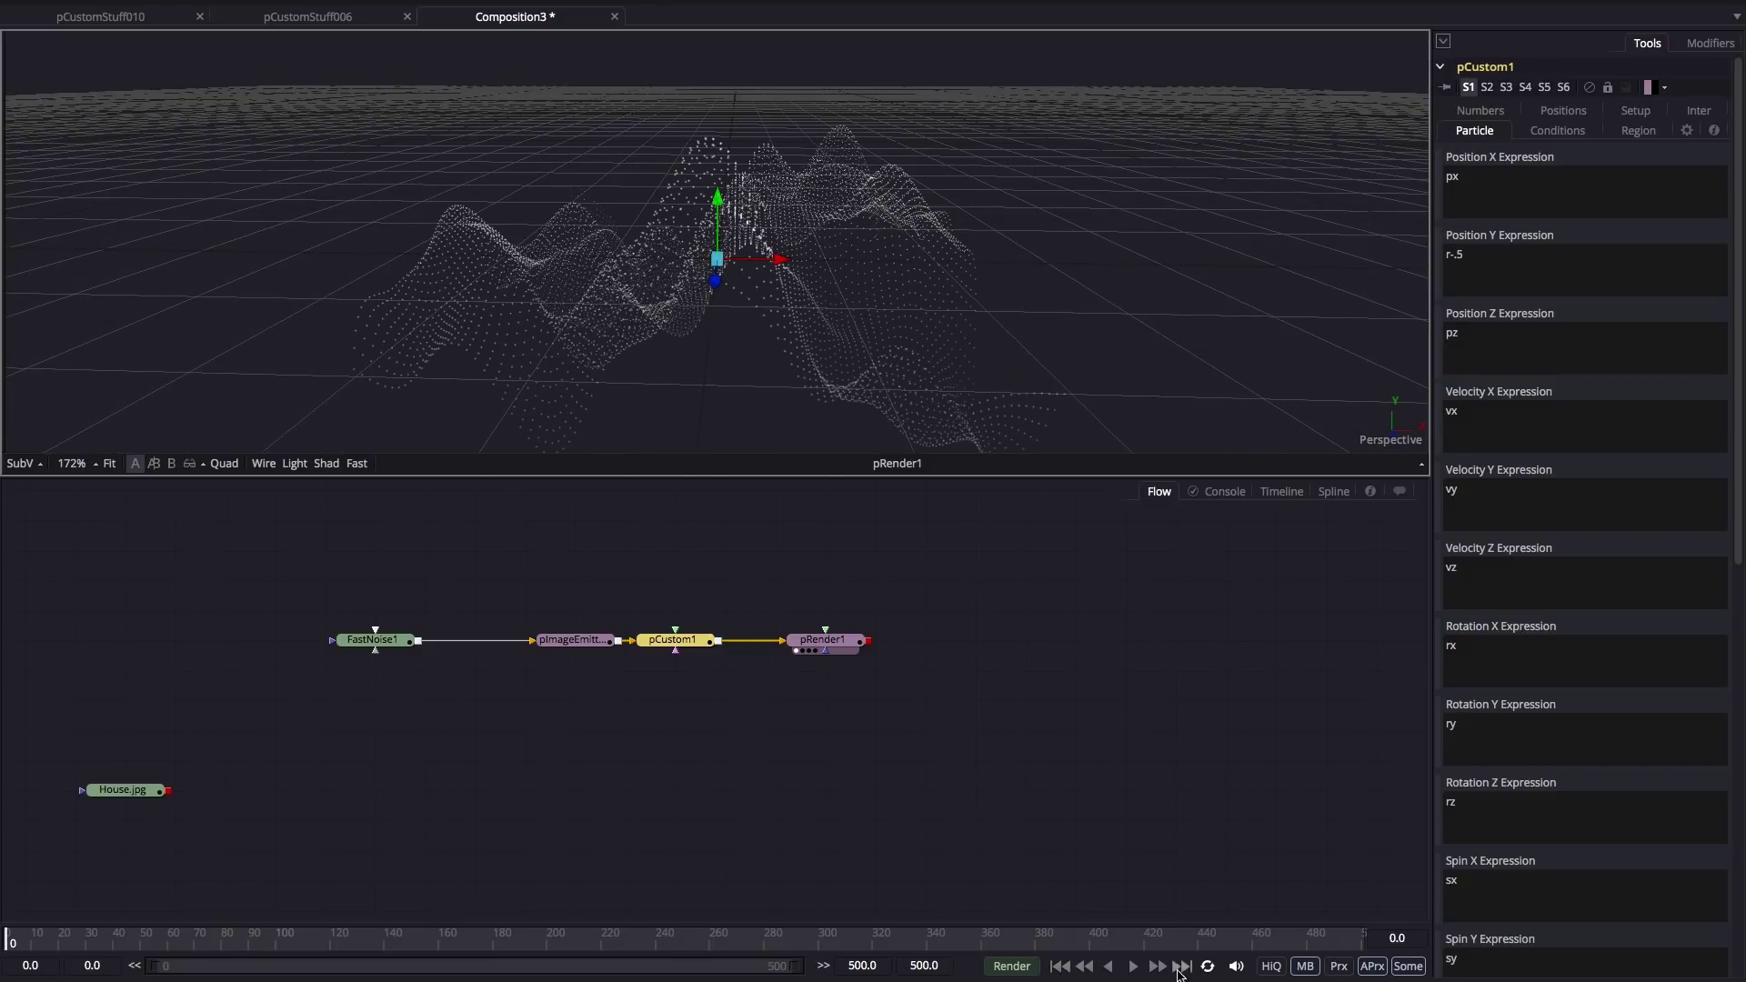
{"action": "left_click", "coordinate": [1132, 967]}
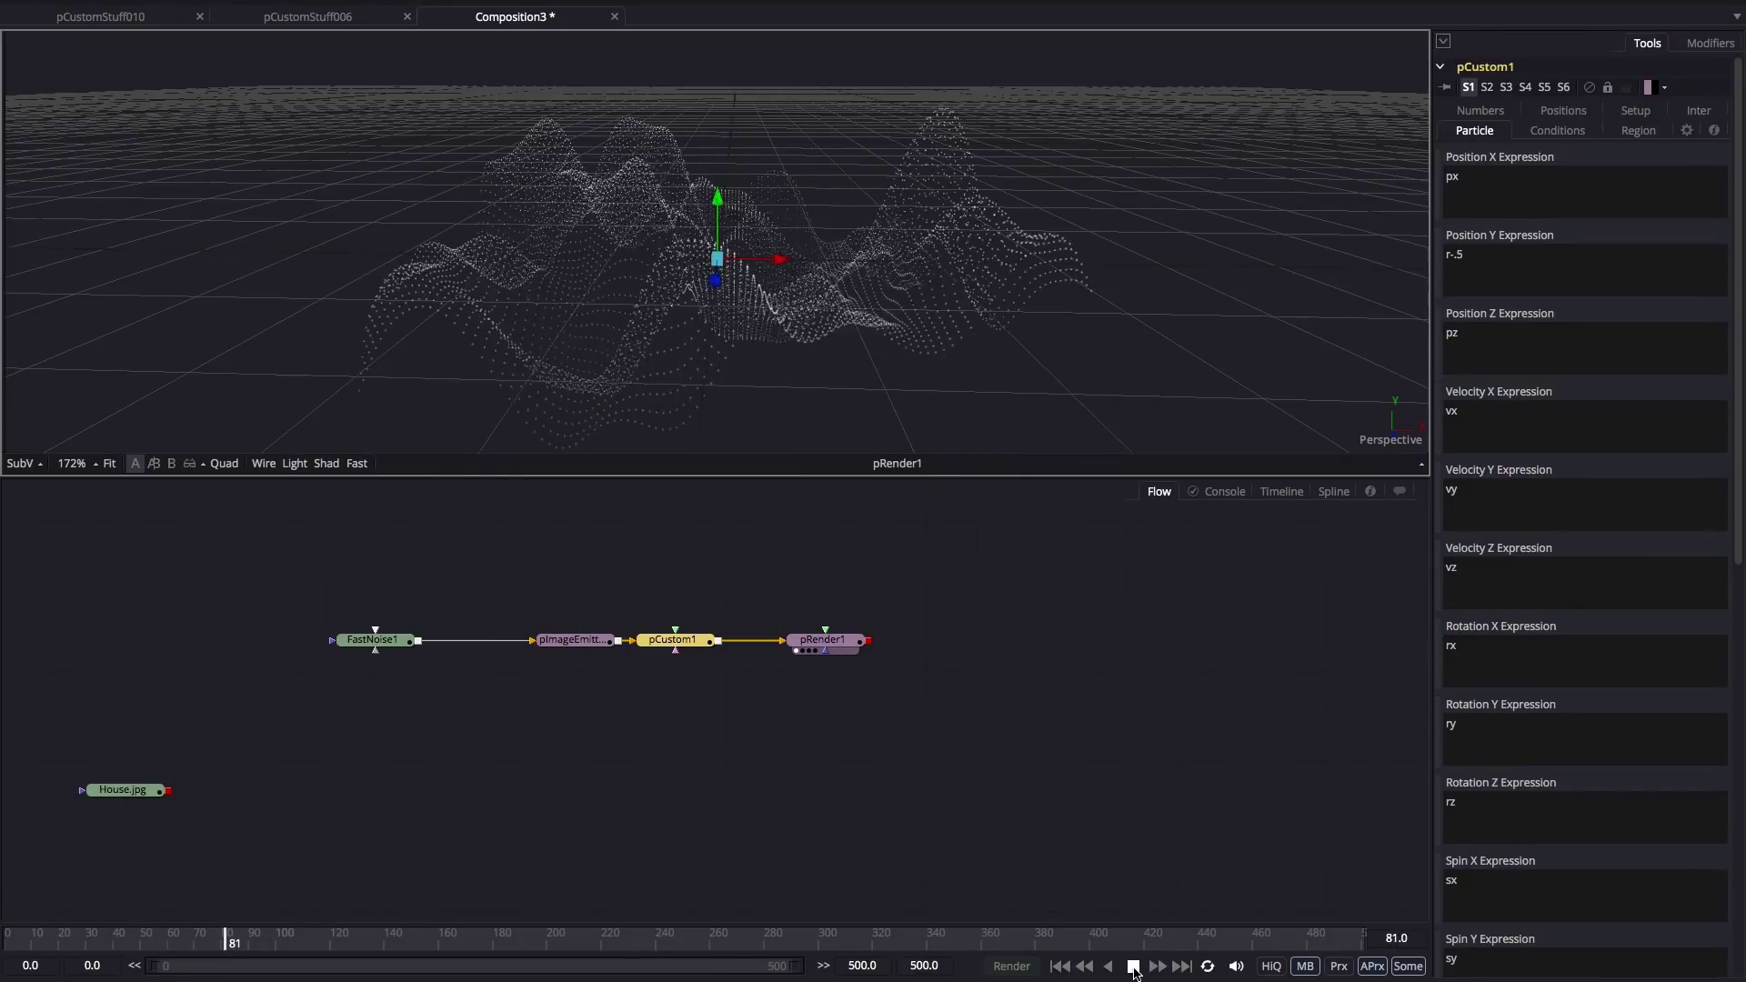
{"action": "left_click", "coordinate": [1133, 966]}
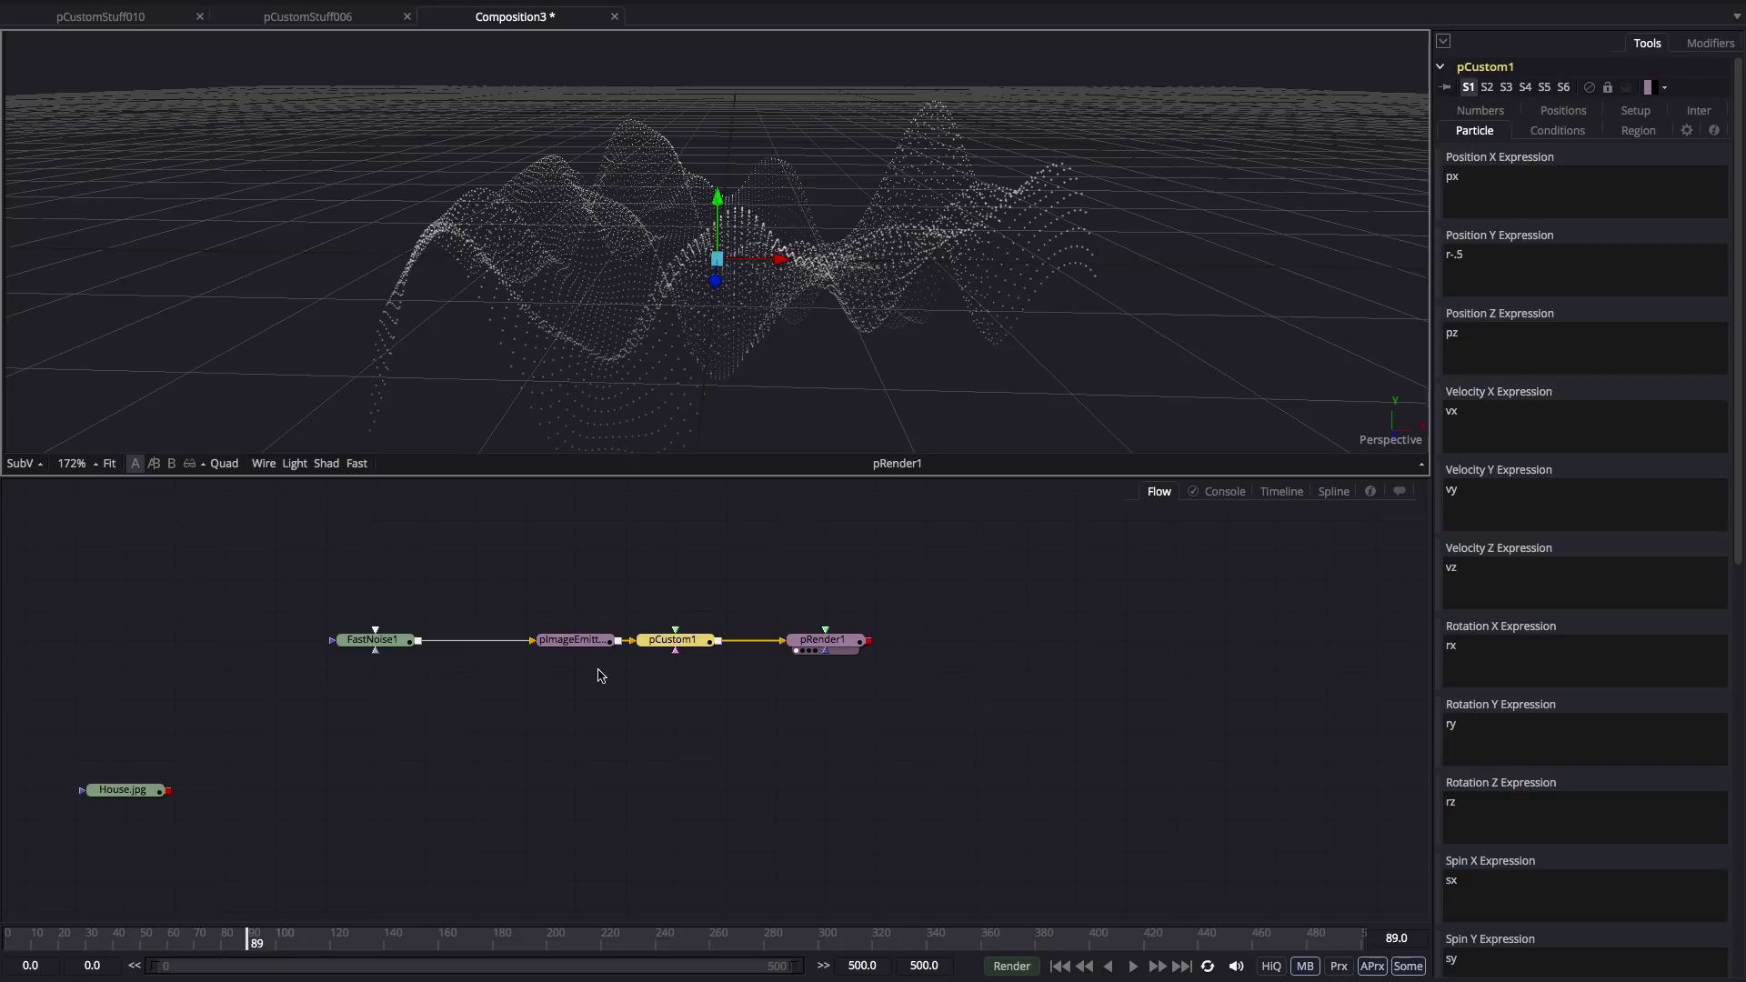
Set the pImageEmitter's Lifespan to 500 and play the animation from the first frame.
{"action": "left_click", "coordinate": [580, 640]}
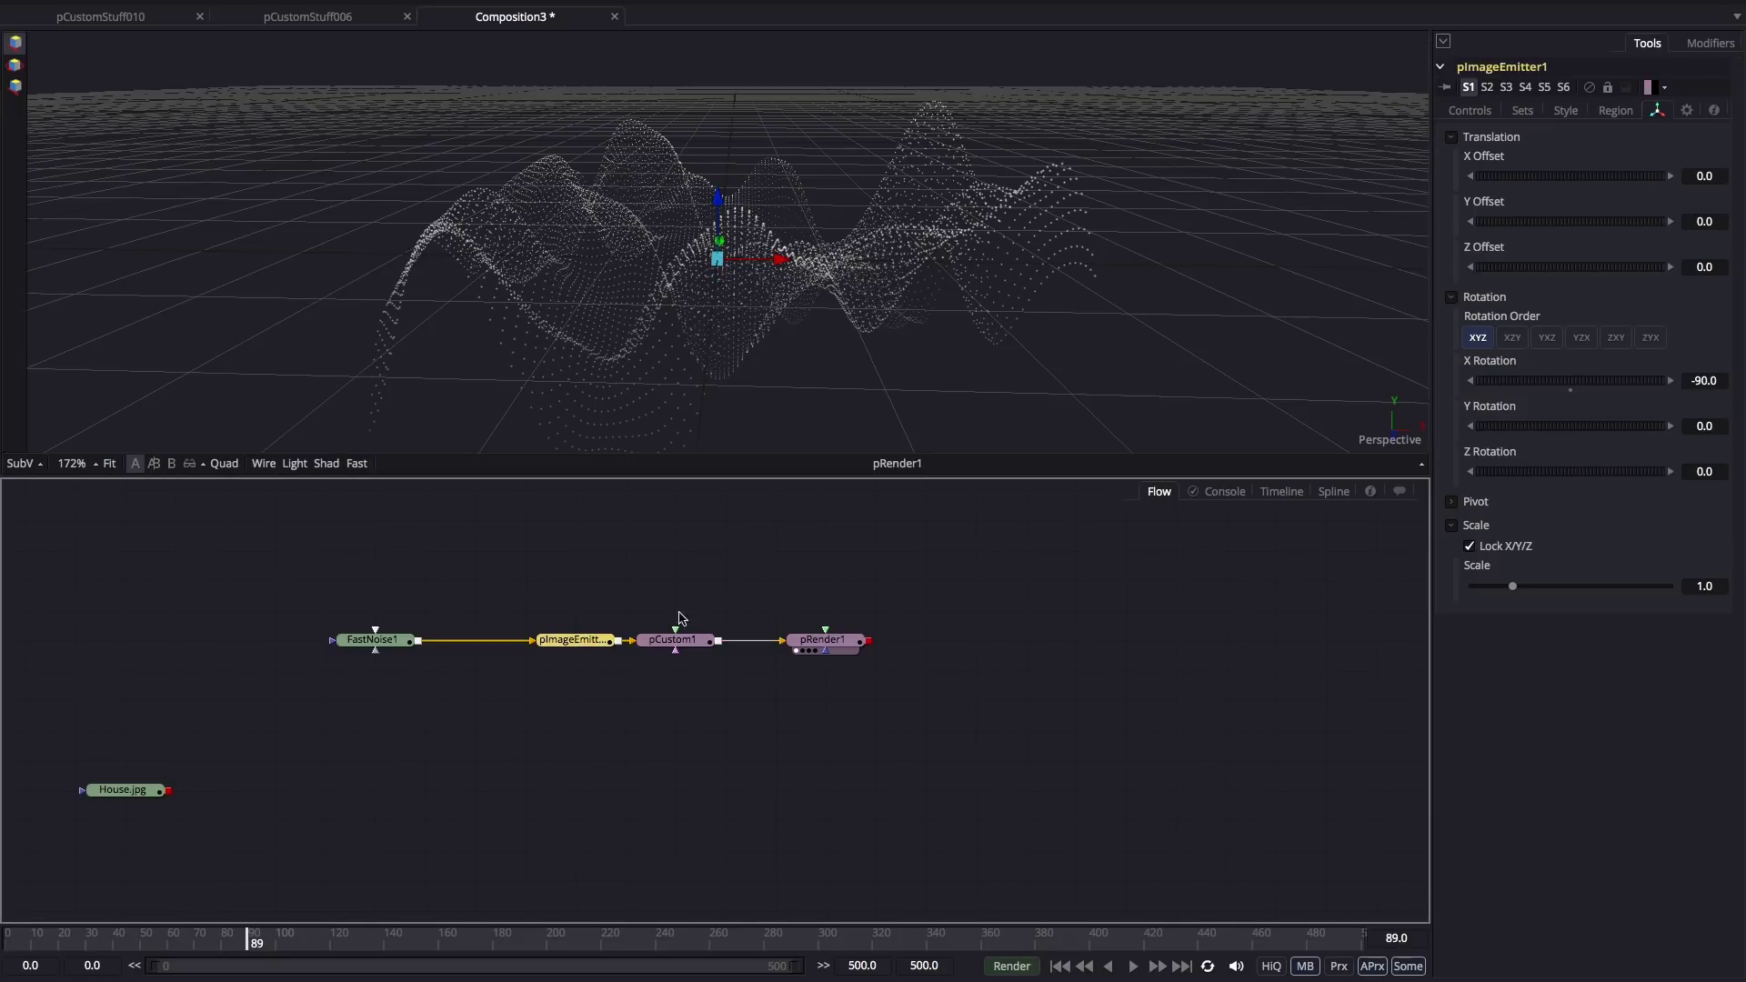
{"action": "left_click", "coordinate": [1471, 111]}
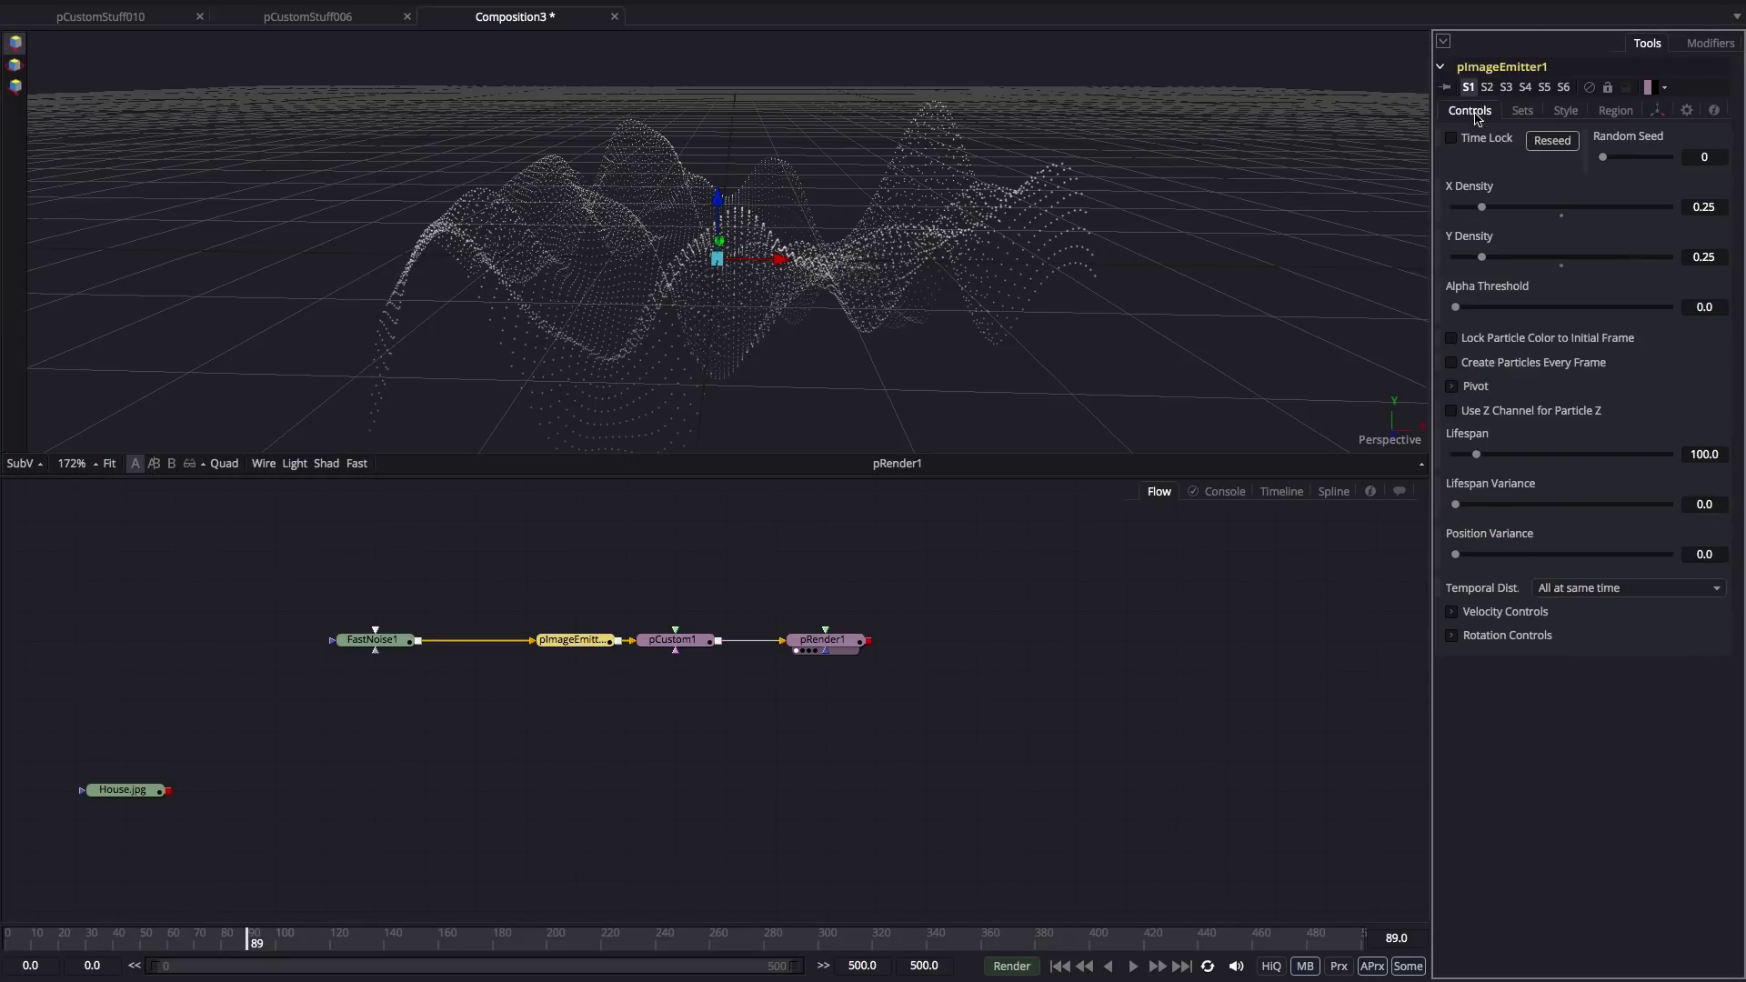
{"action": "left_click", "coordinate": [1703, 454]}
{"action": "type", "text": "500"}
{"action": "key", "text": "Tab"}
{"action": "left_click", "coordinate": [1059, 967]}
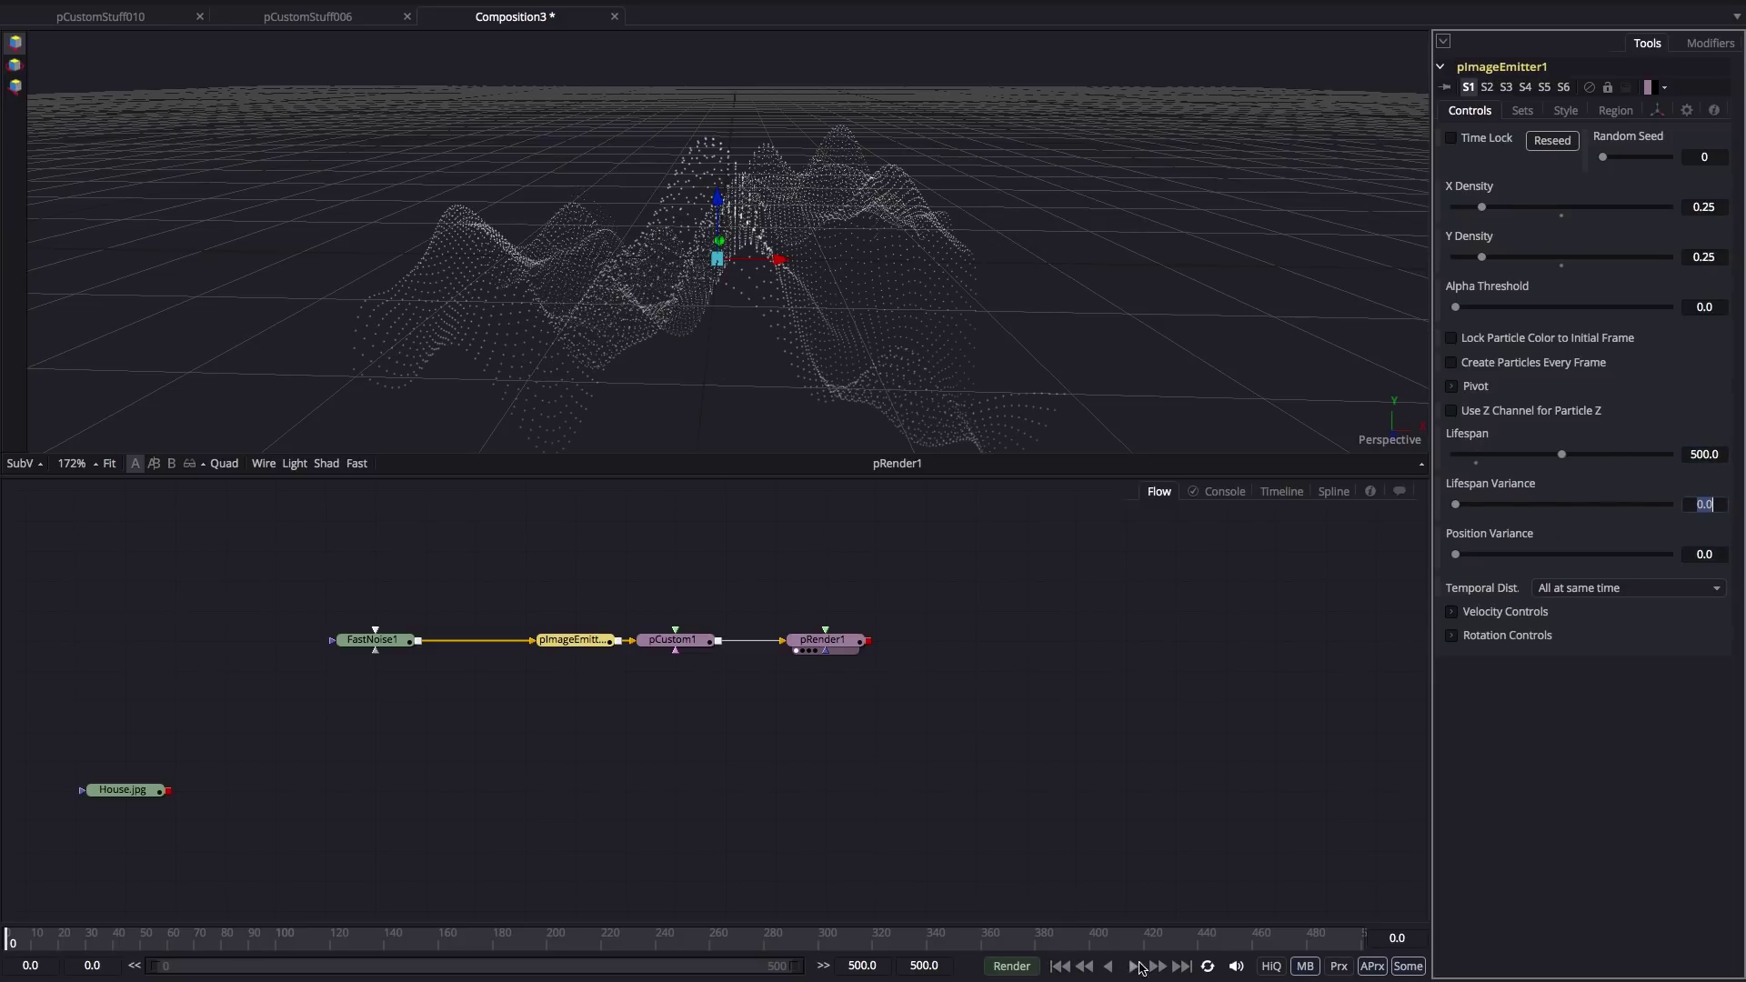
{"action": "left_click", "coordinate": [1133, 967]}
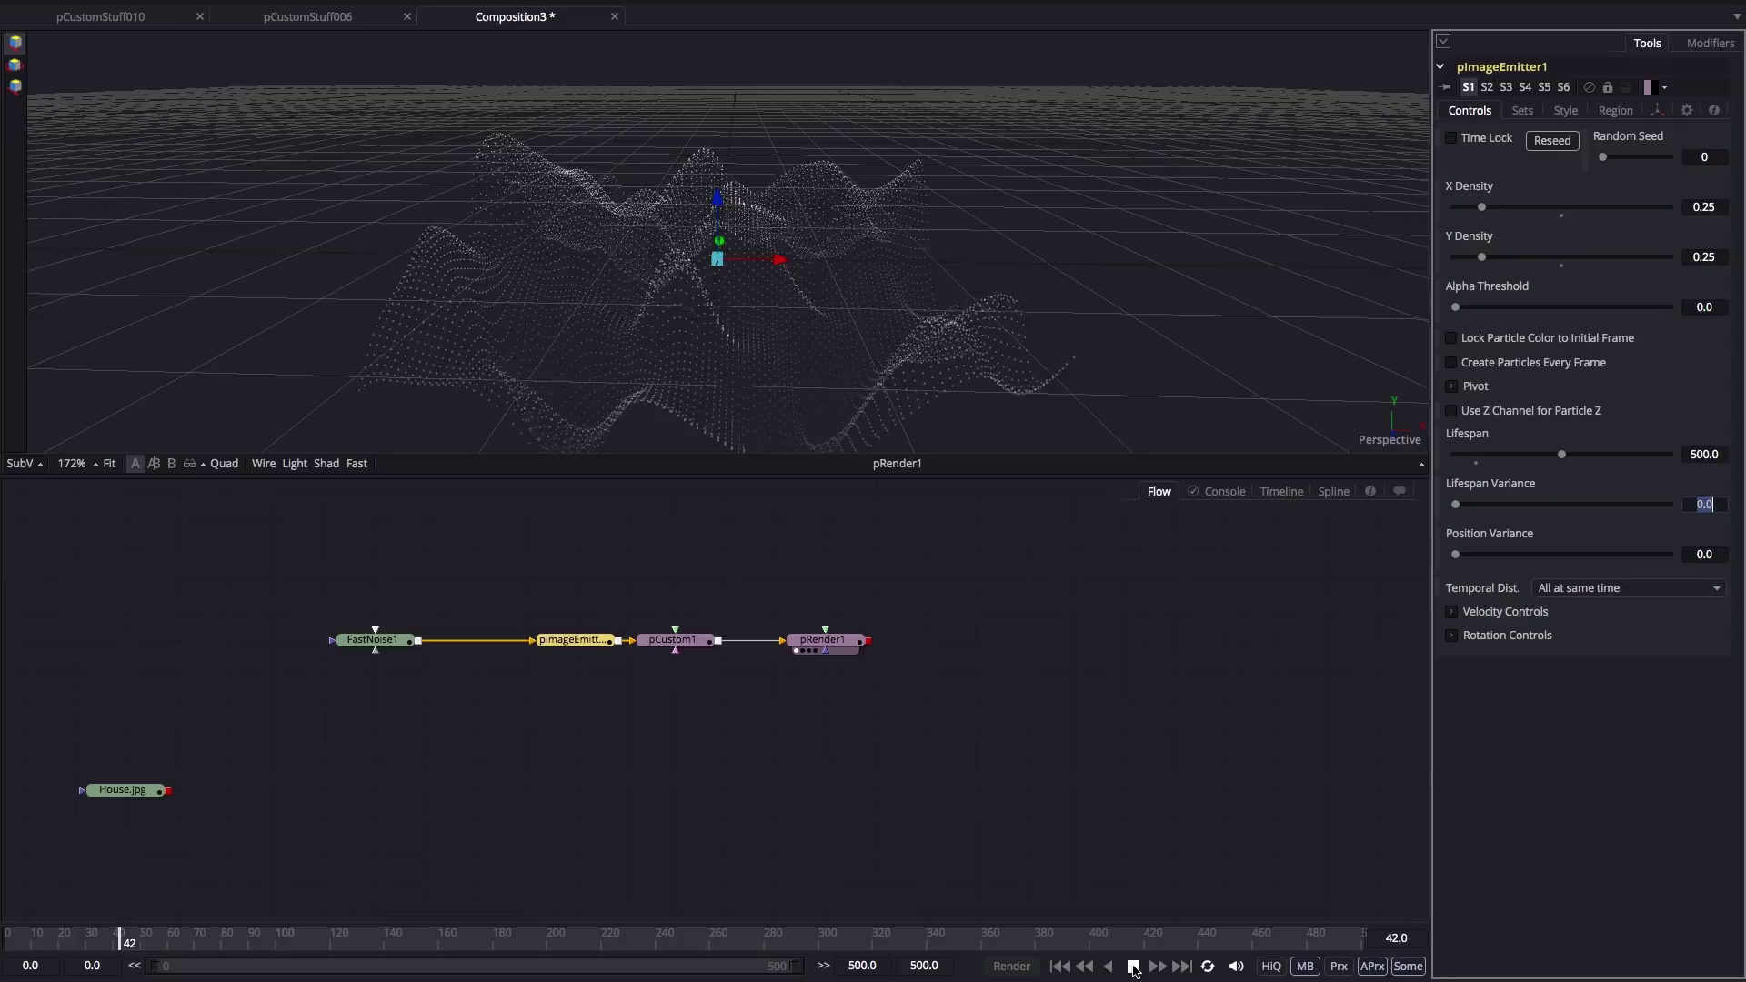
{"action": "left_click", "coordinate": [1133, 966]}
Reduce the FastNoise node's Contrast to 0.2 and play back the softer particle waves.
{"action": "left_click", "coordinate": [382, 640]}
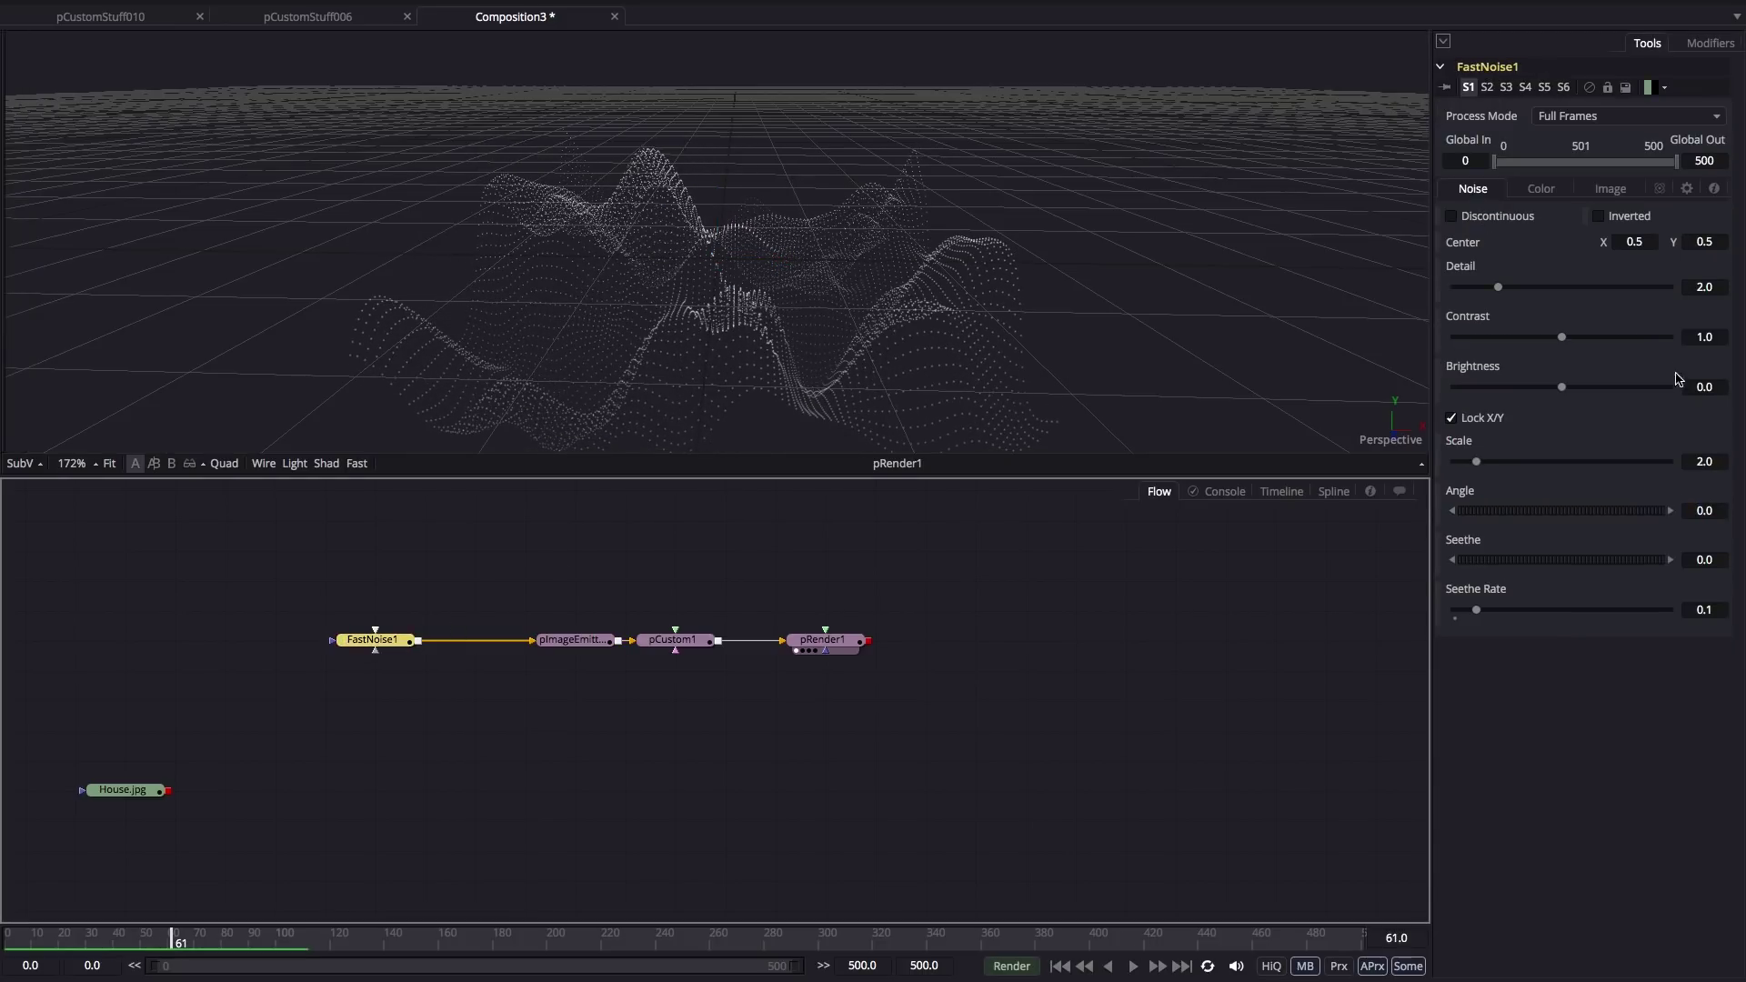
{"action": "left_click", "coordinate": [1721, 337]}
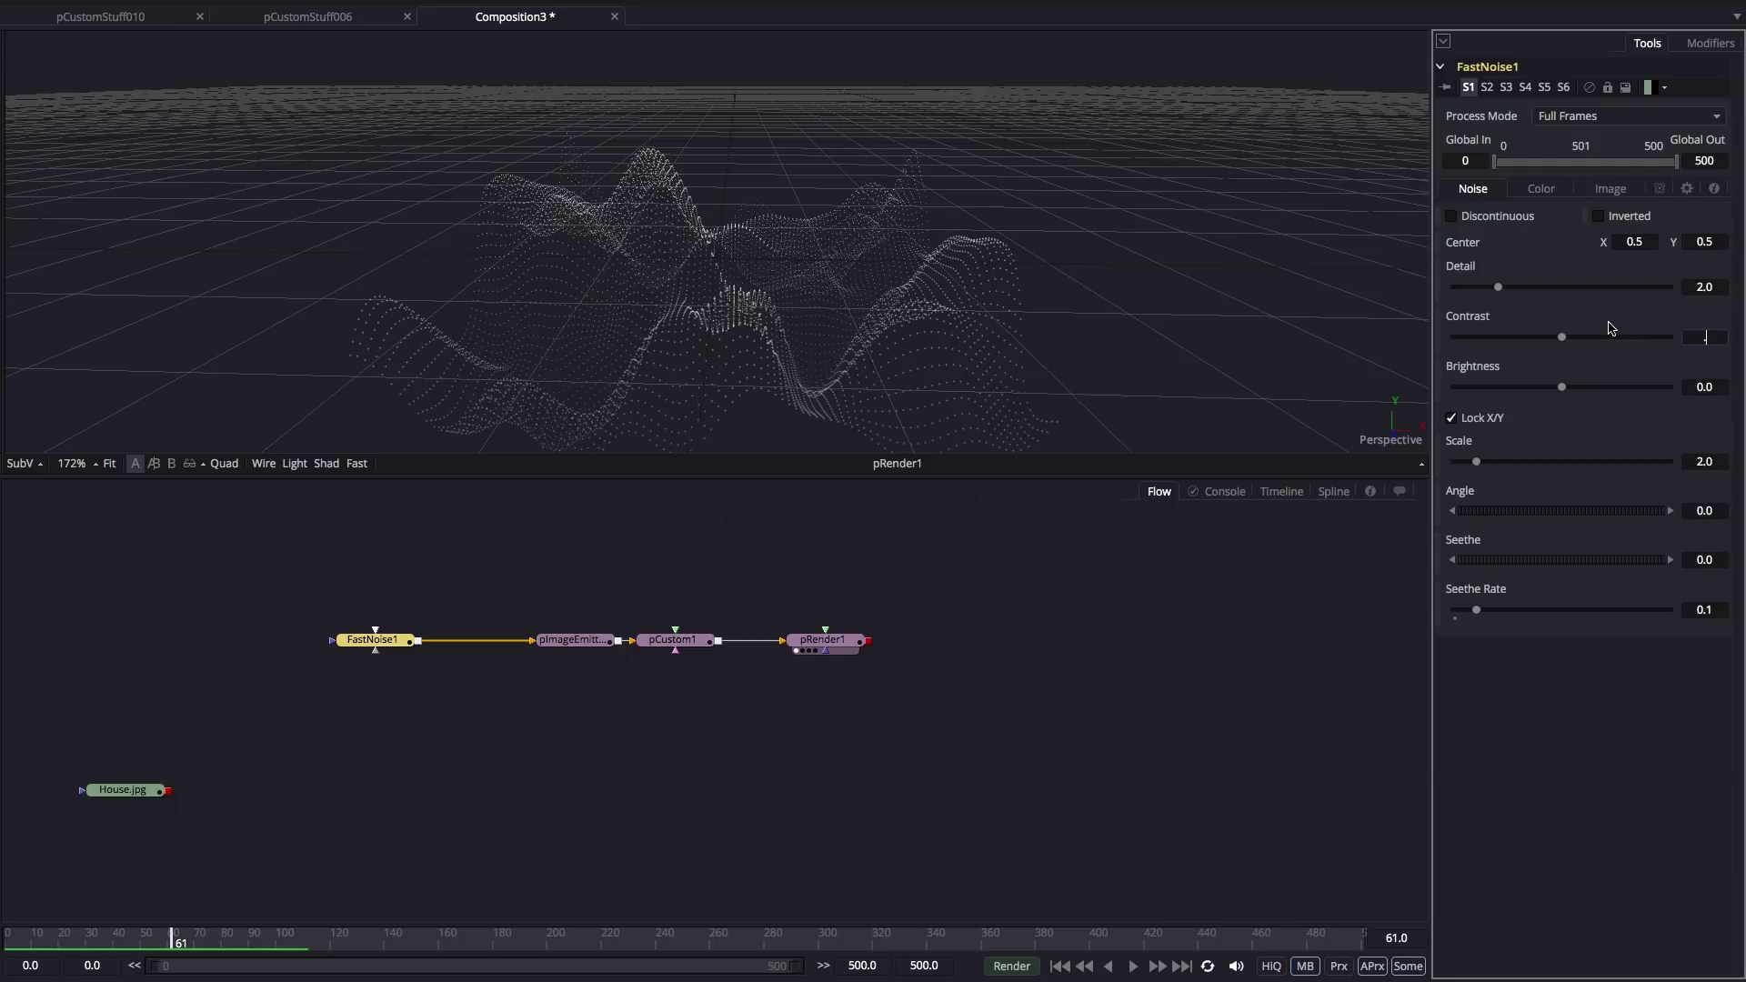
{"action": "type", "text": "0.2"}
{"action": "key", "text": "Tab"}
{"action": "left_click", "coordinate": [1133, 967]}
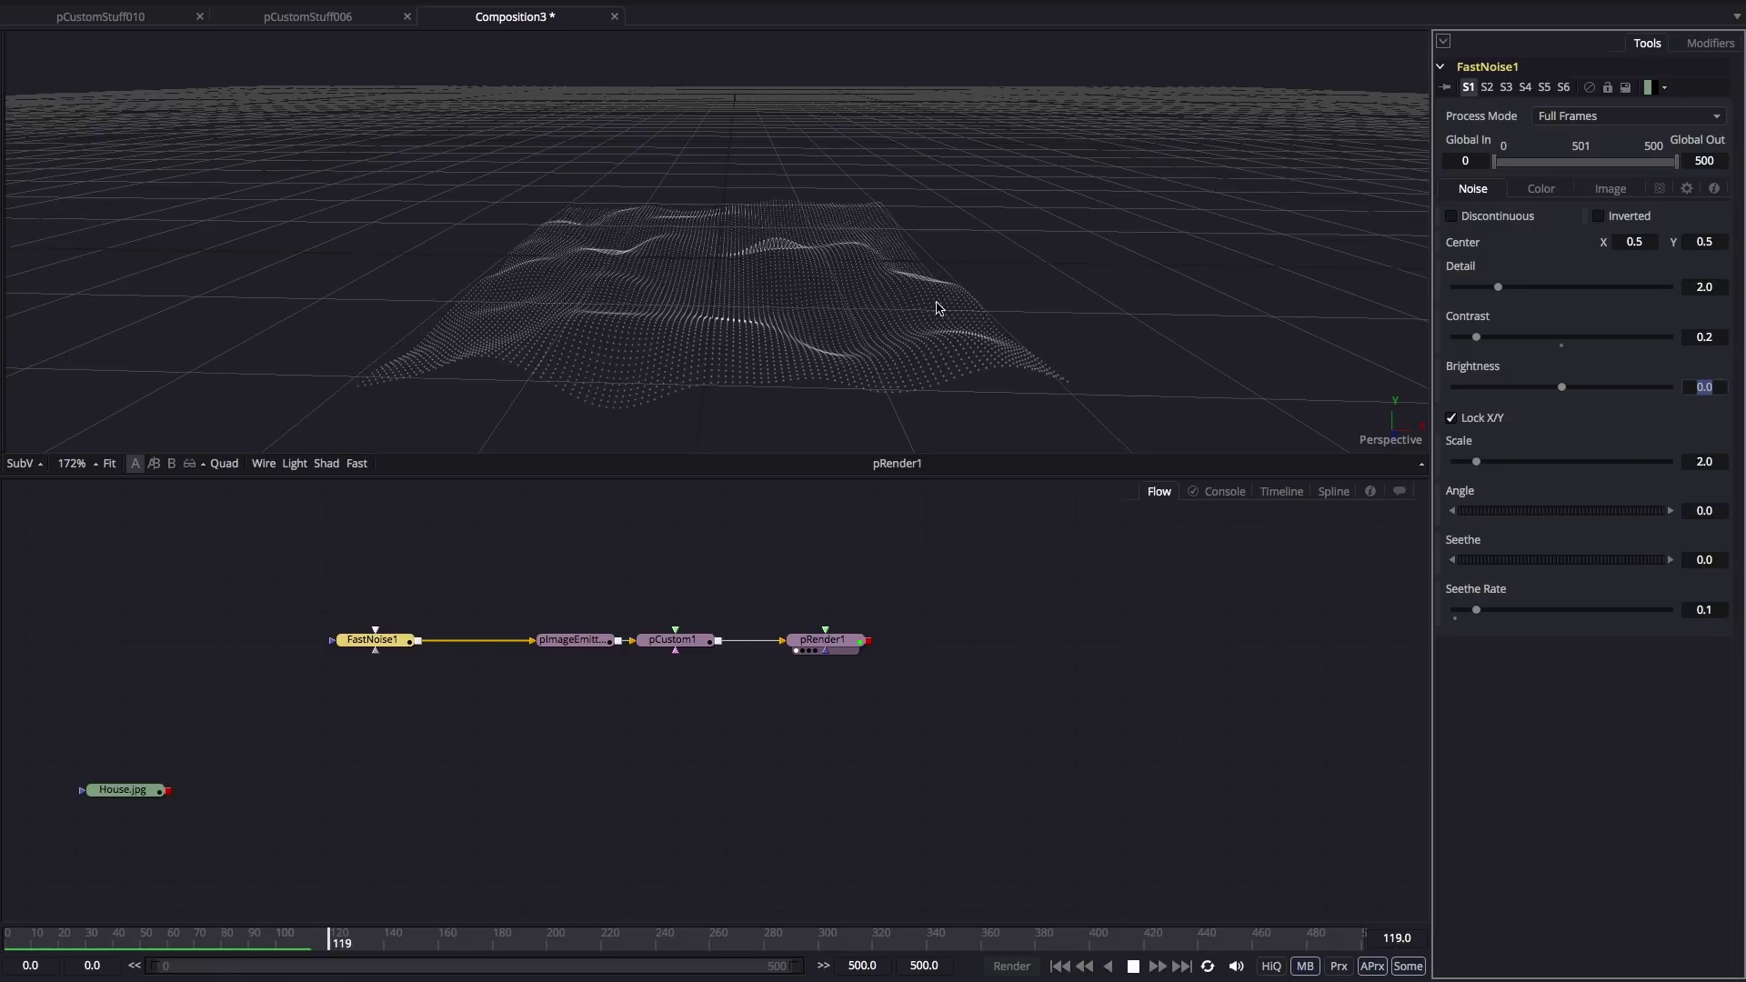
{"action": "left_click_drag", "start_coordinate": [935, 300], "coordinate": [957, 359]}
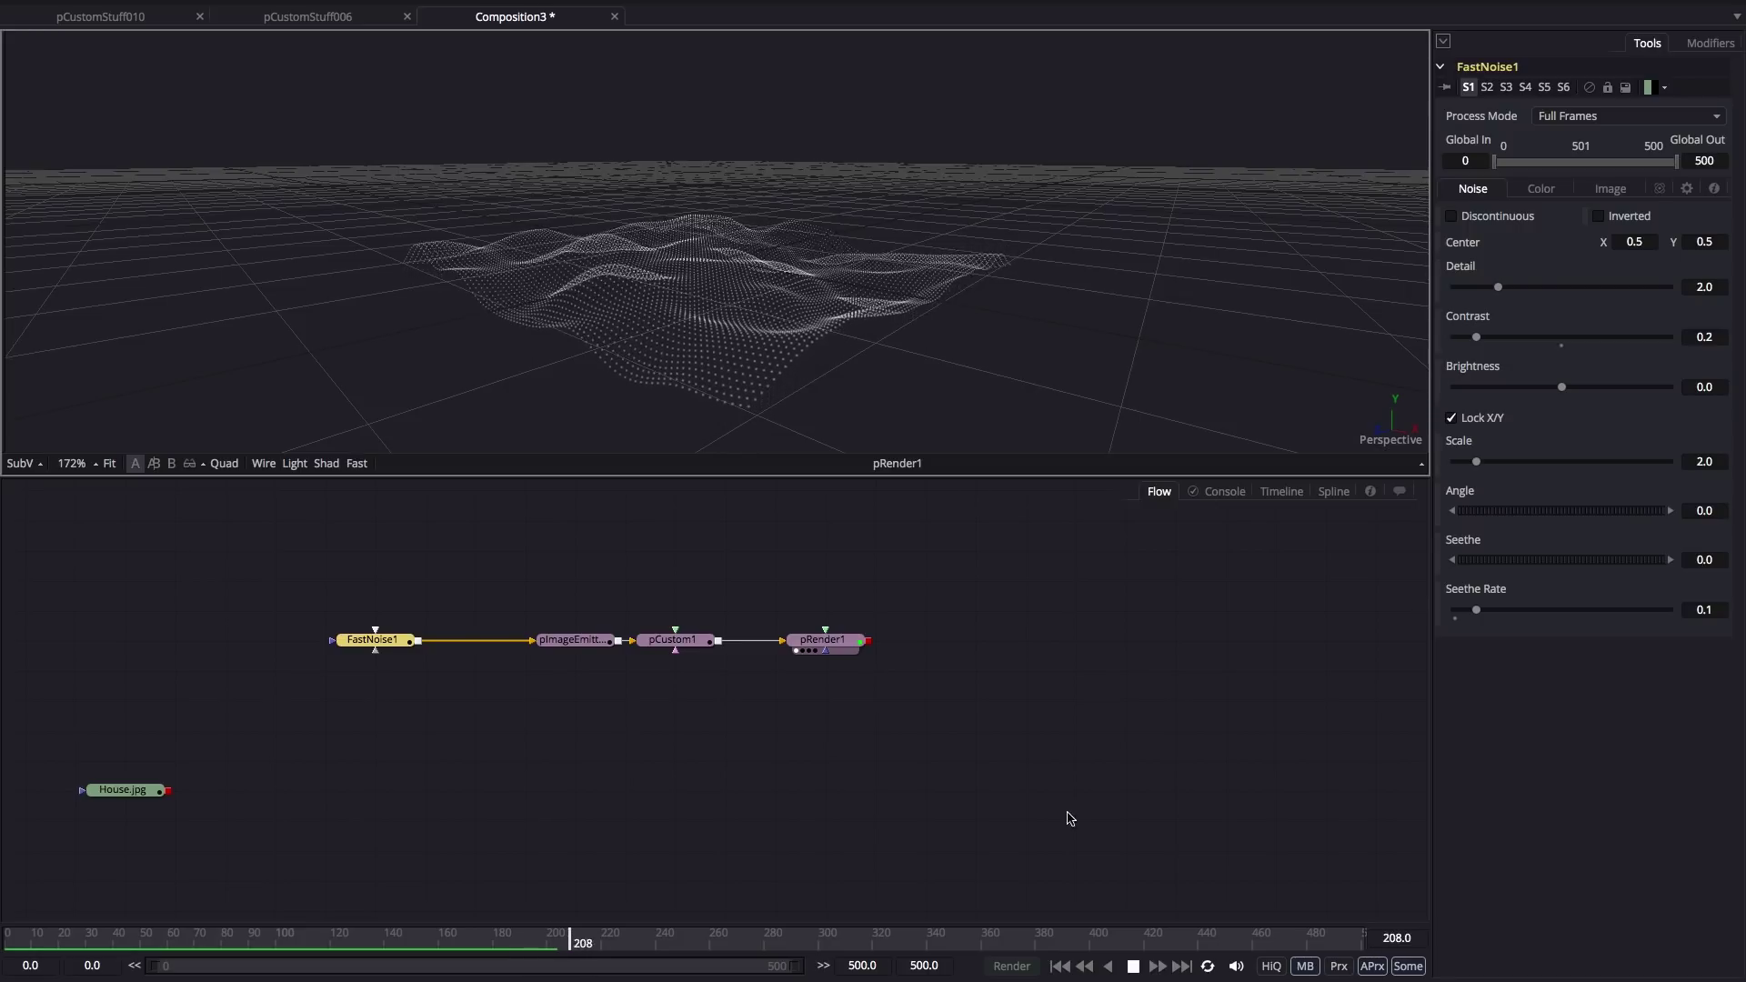
{"action": "key", "text": "space"}
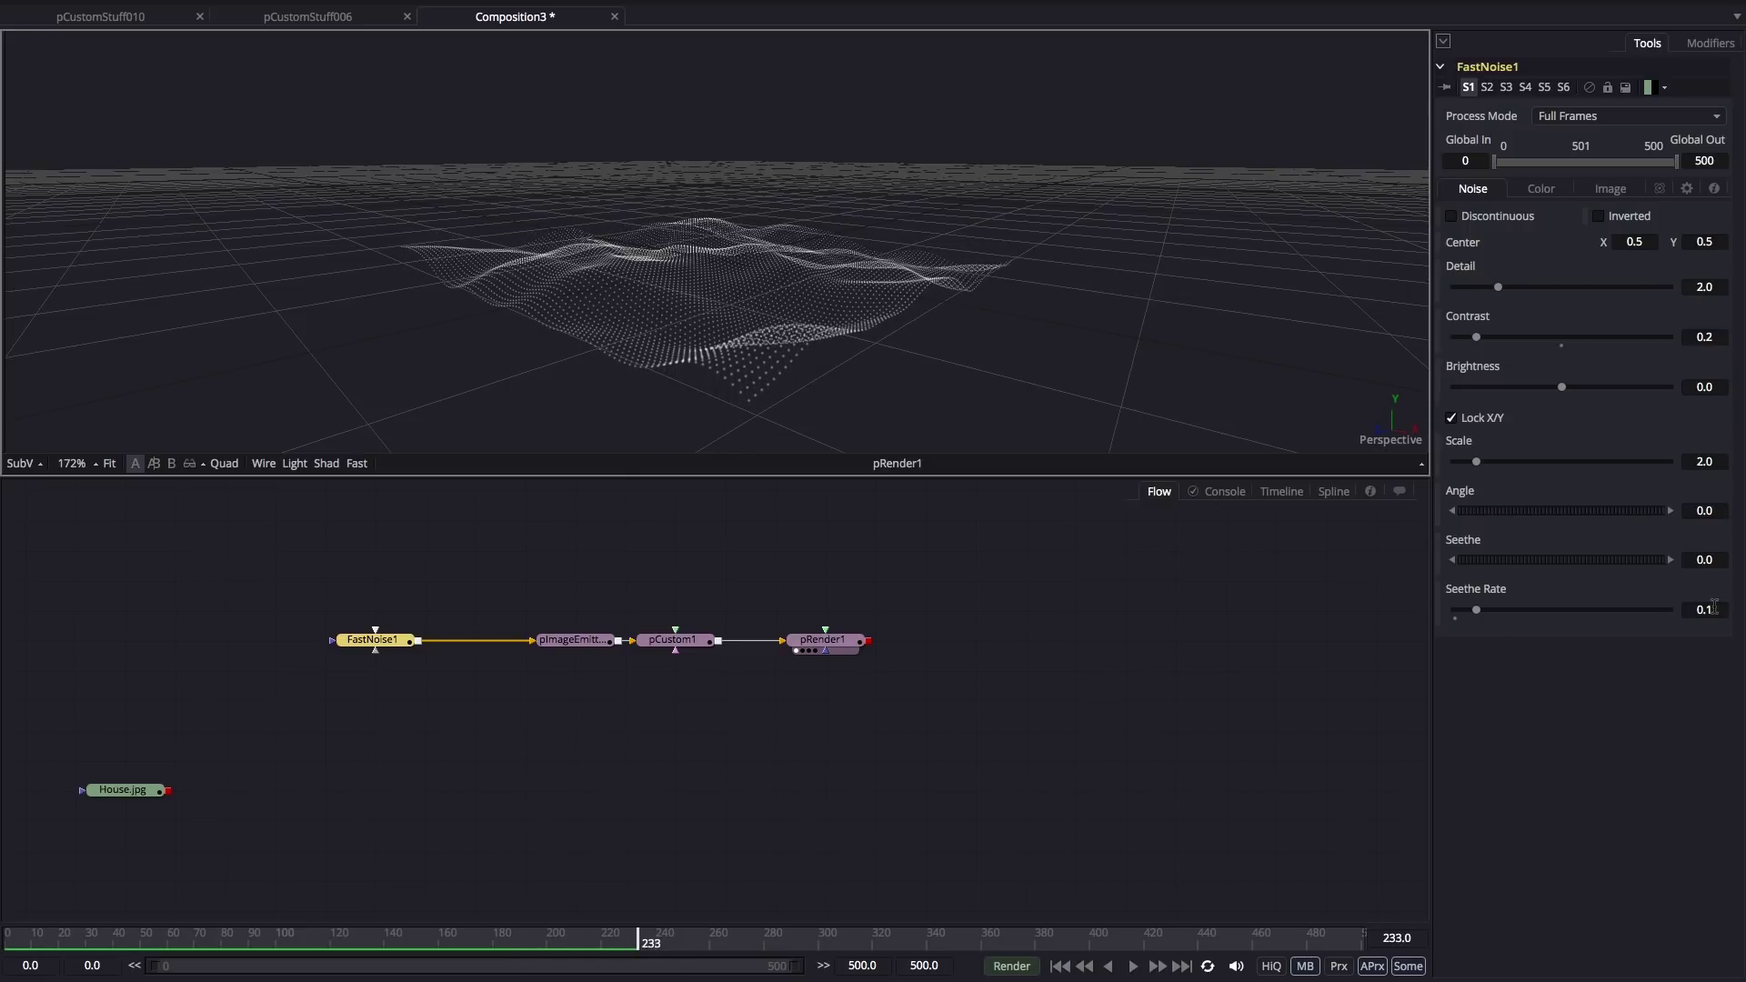
Try a Seethe Rate of 0.2 on the FastNoise node and play the animation.
{"action": "left_click", "coordinate": [1716, 607]}
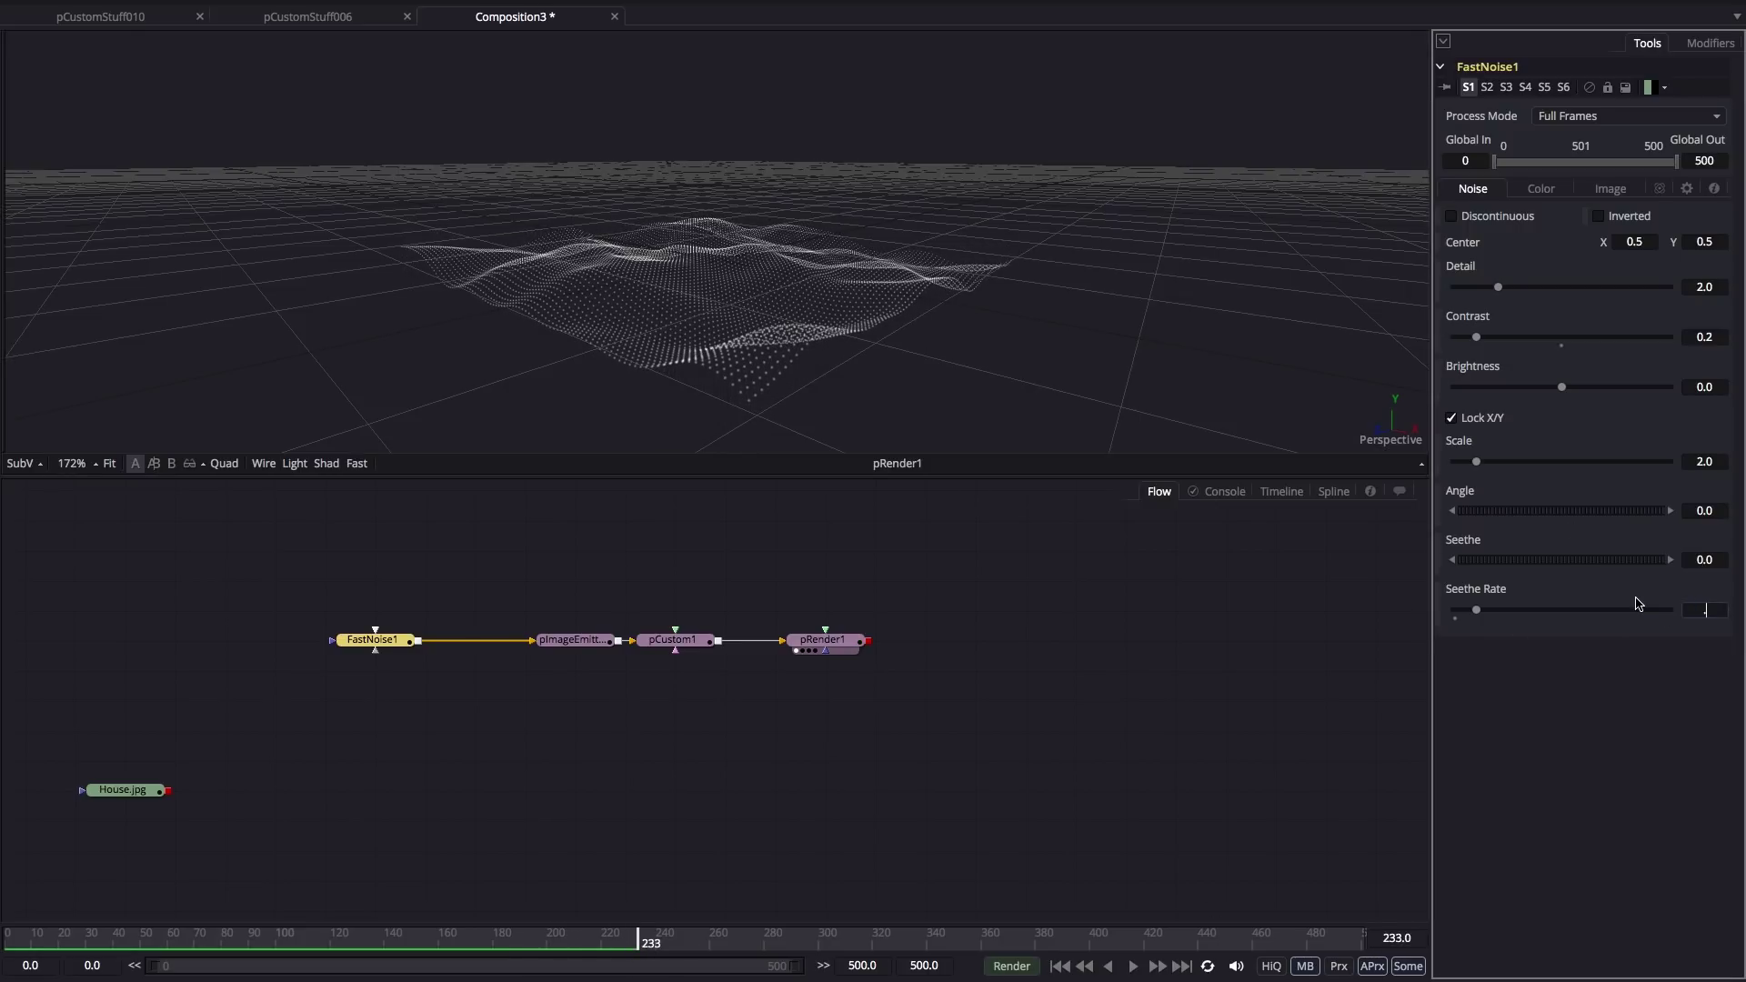
{"action": "type", "text": "0.2"}
{"action": "key", "text": "Return"}
{"action": "left_click", "coordinate": [1133, 965]}
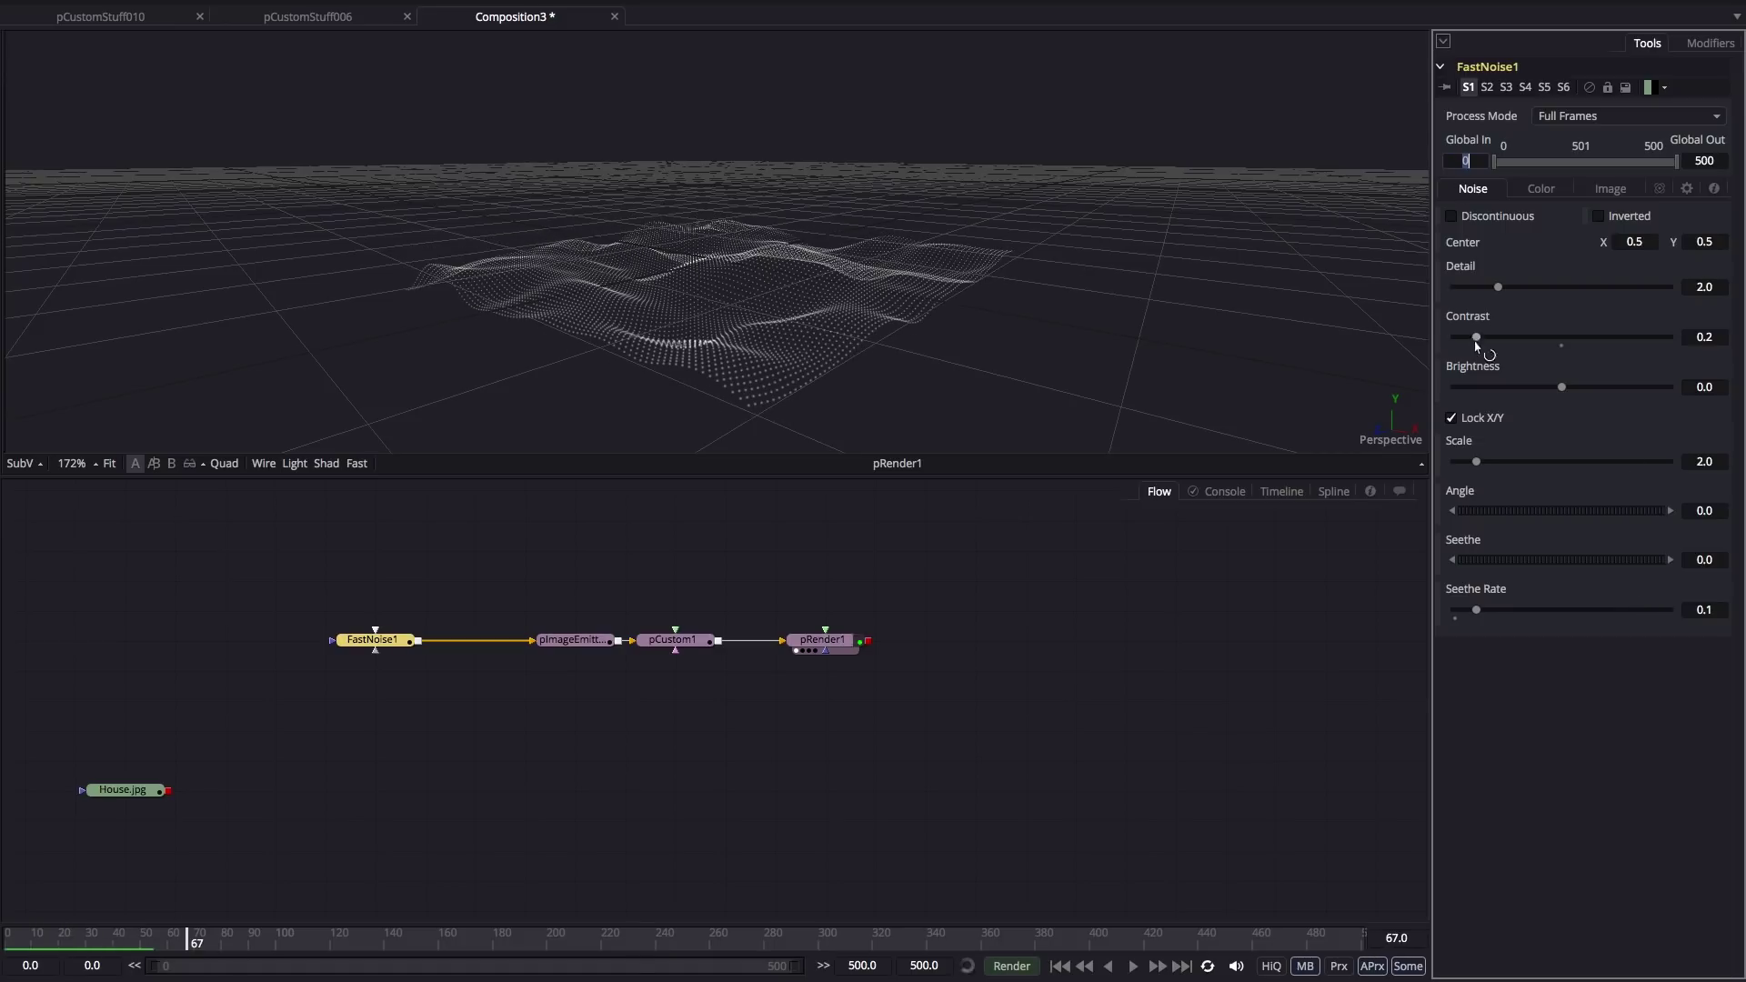
Try a Contrast of 0.53 and a Detail of 5.0 on the FastNoise node, previewing the particle surface.
{"action": "left_click_drag", "start_coordinate": [1480, 340], "coordinate": [1516, 344]}
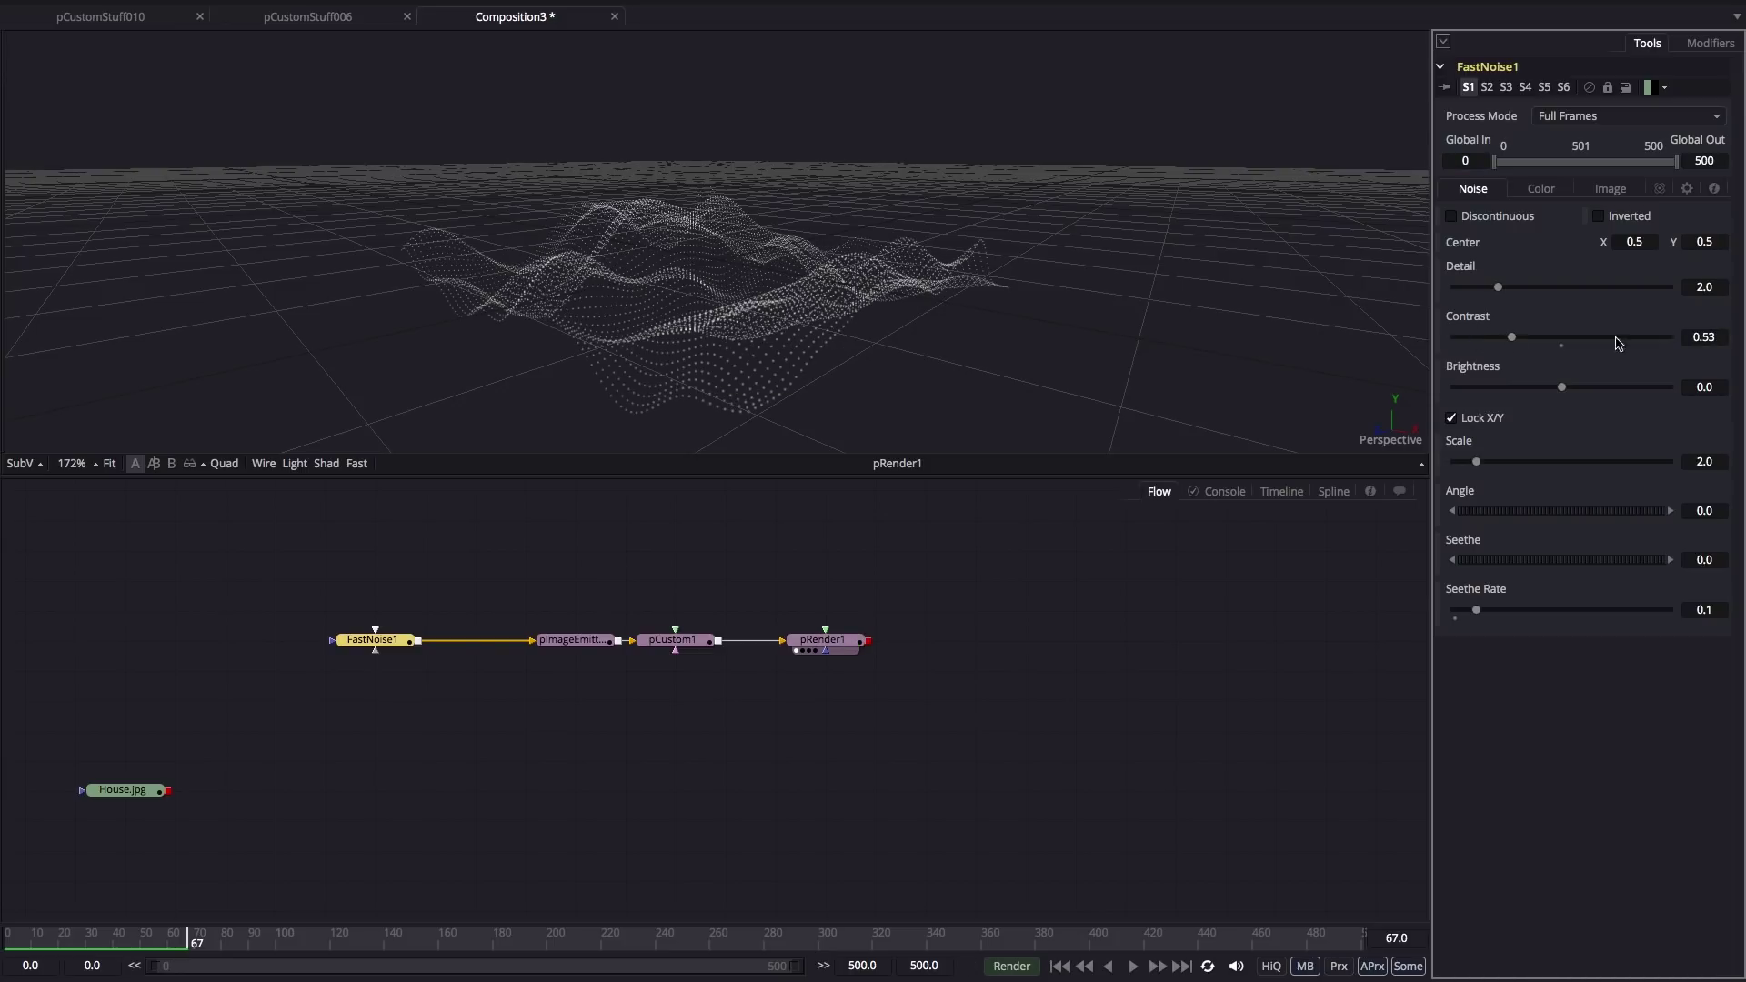
{"action": "key", "text": "ctrl+z"}
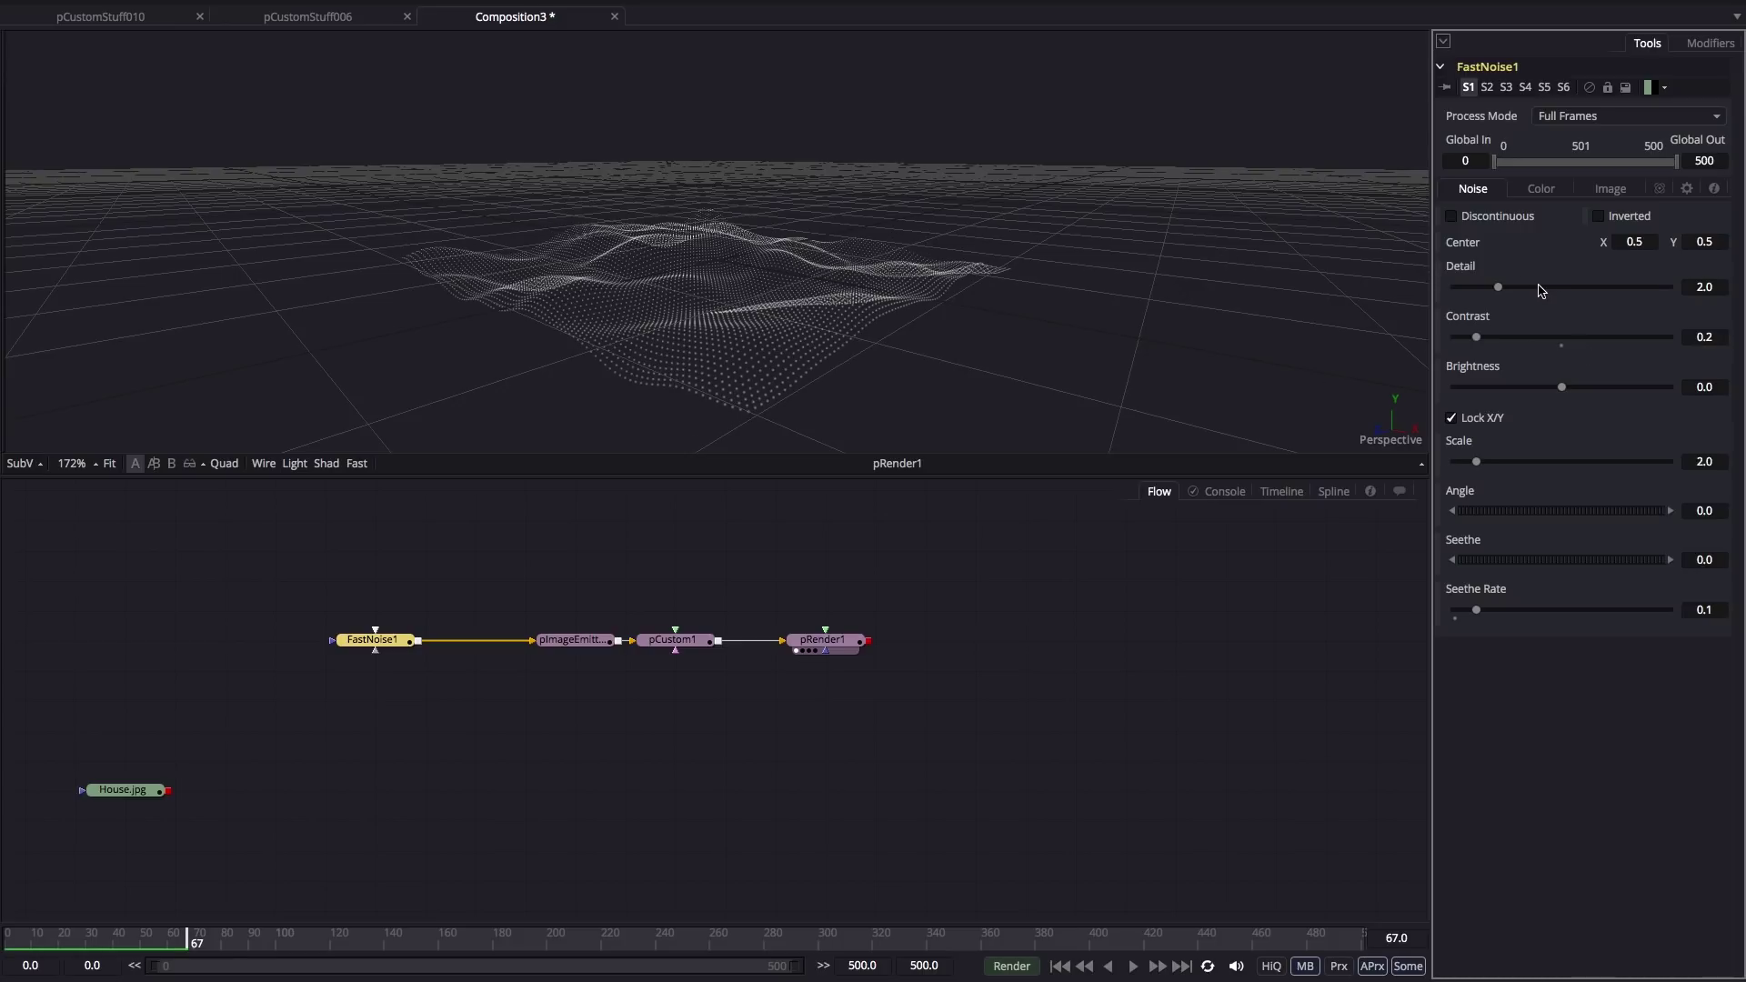
{"action": "left_click_drag", "start_coordinate": [1540, 290], "coordinate": [1582, 289]}
{"action": "left_click", "coordinate": [1059, 966]}
{"action": "left_click", "coordinate": [1130, 967]}
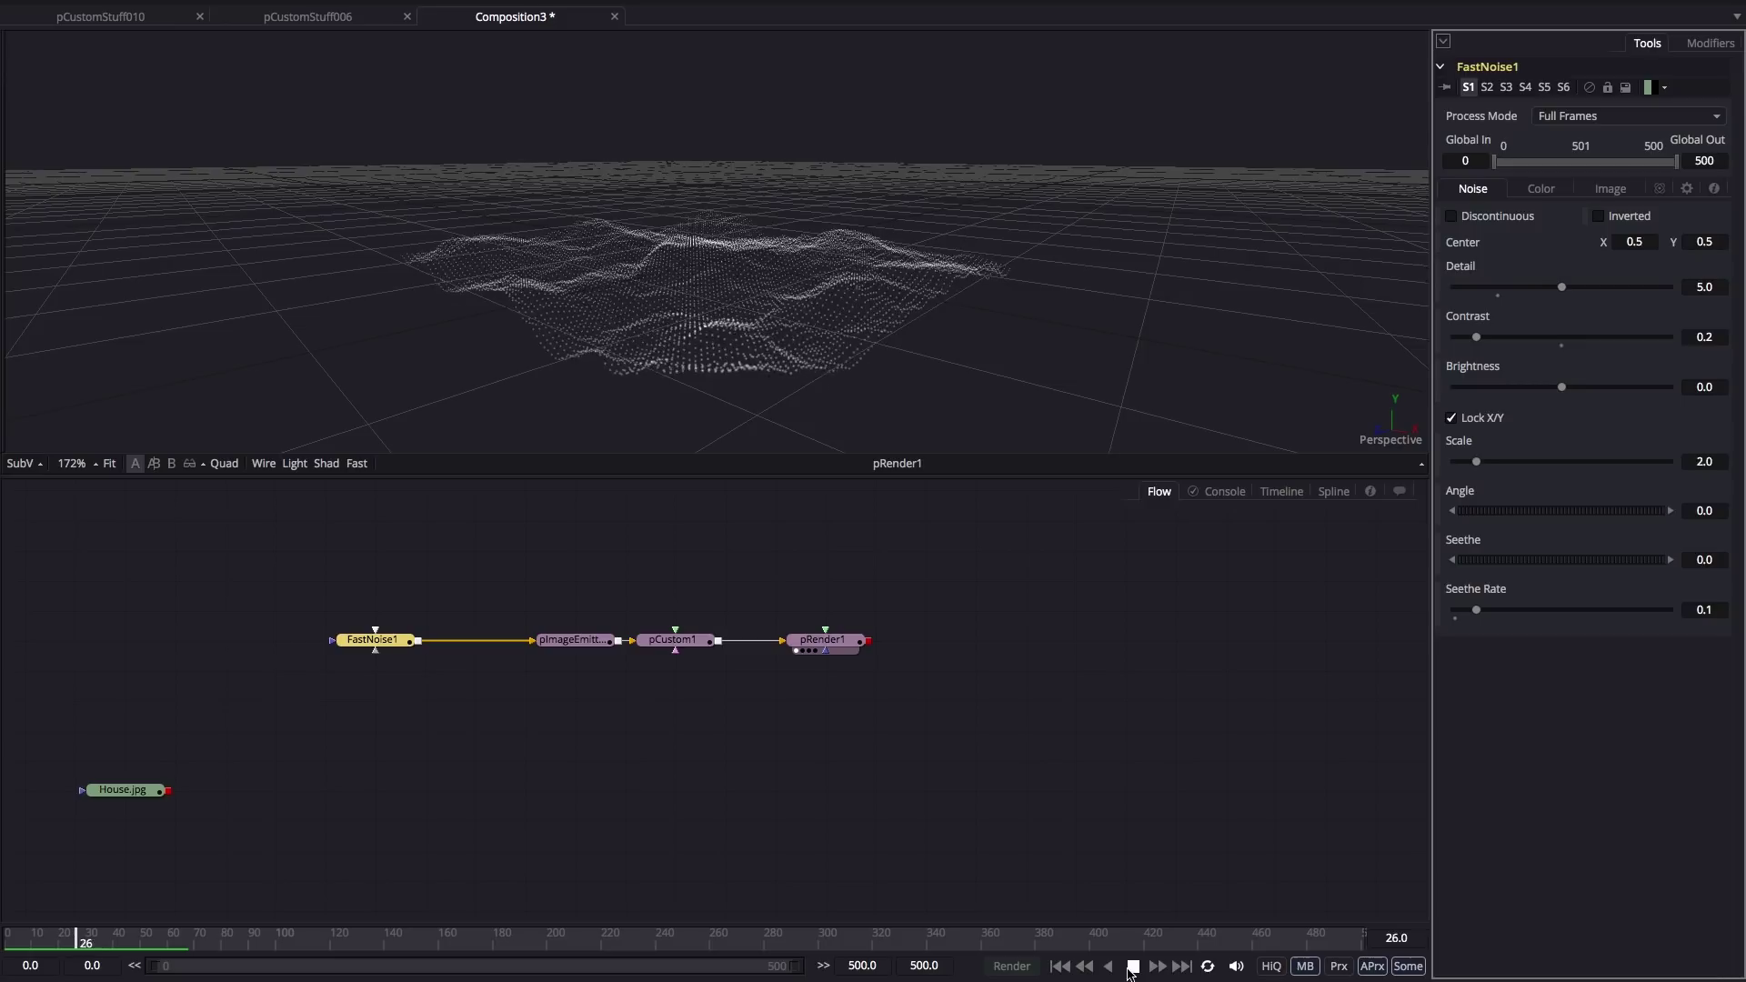
{"action": "left_click", "coordinate": [1131, 967]}
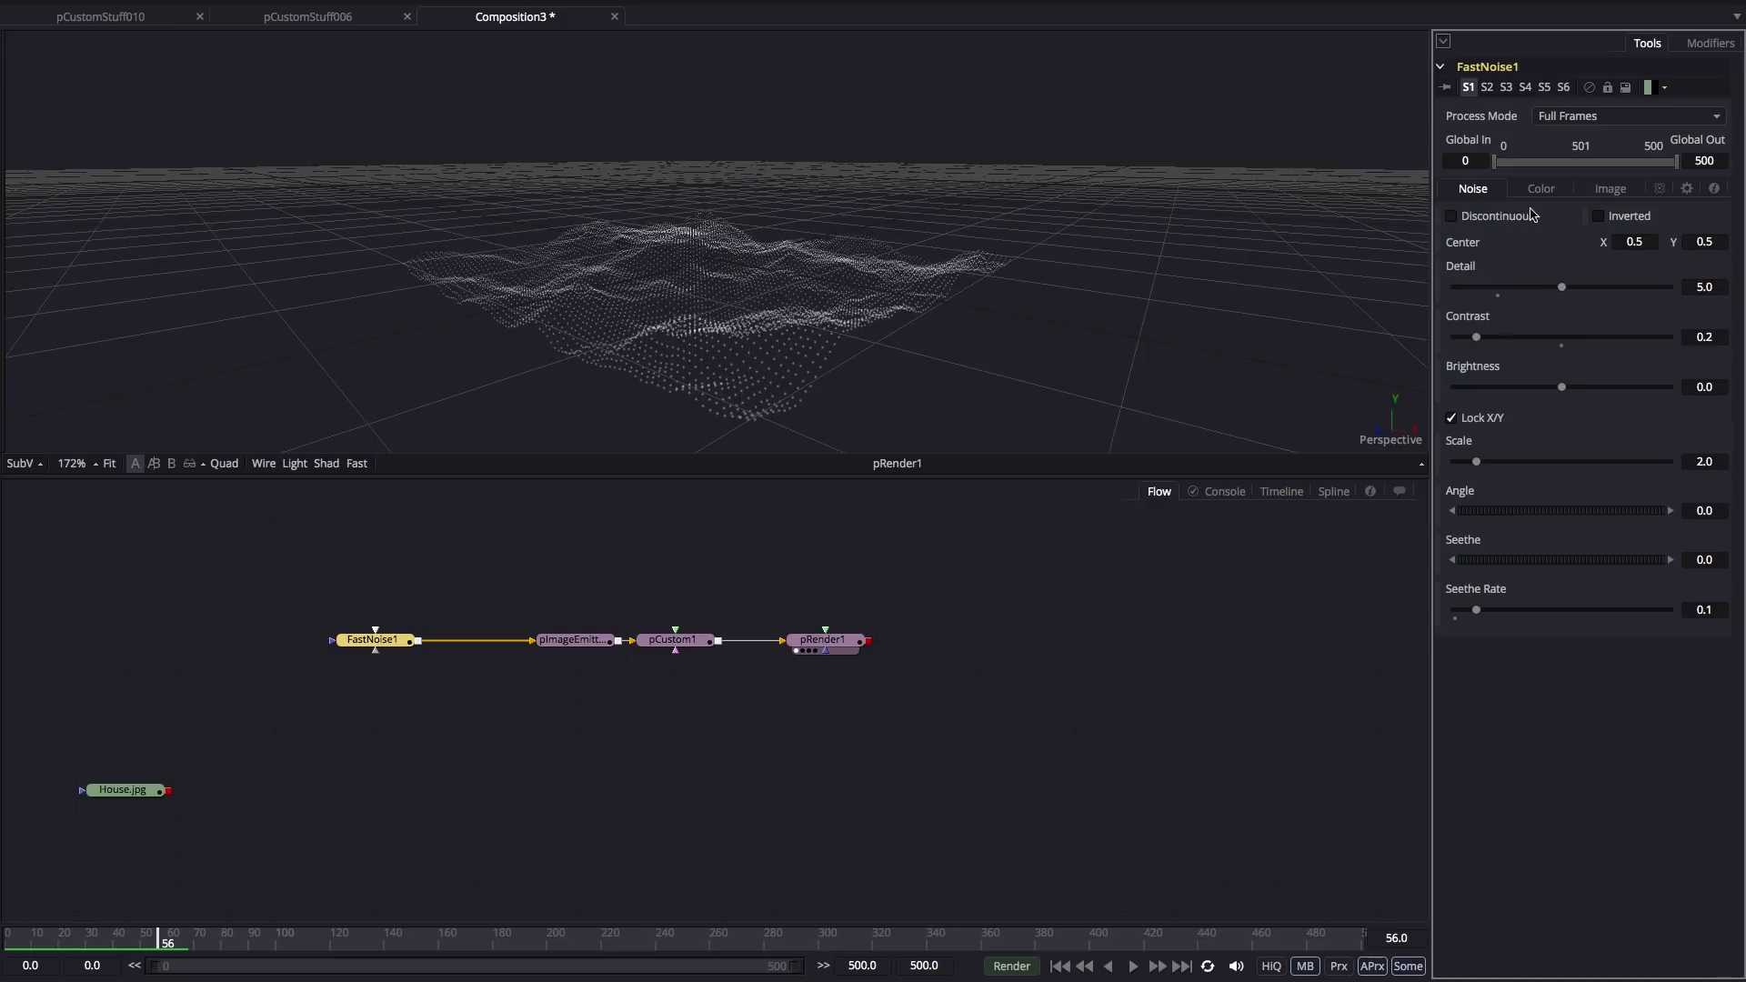
{"action": "left_click", "coordinate": [1498, 289]}
Move the pRender and pCustom nodes farther from the pImageEmitter to open up space in the node graph.
{"action": "left_click_drag", "start_coordinate": [1090, 375], "coordinate": [1300, 377]}
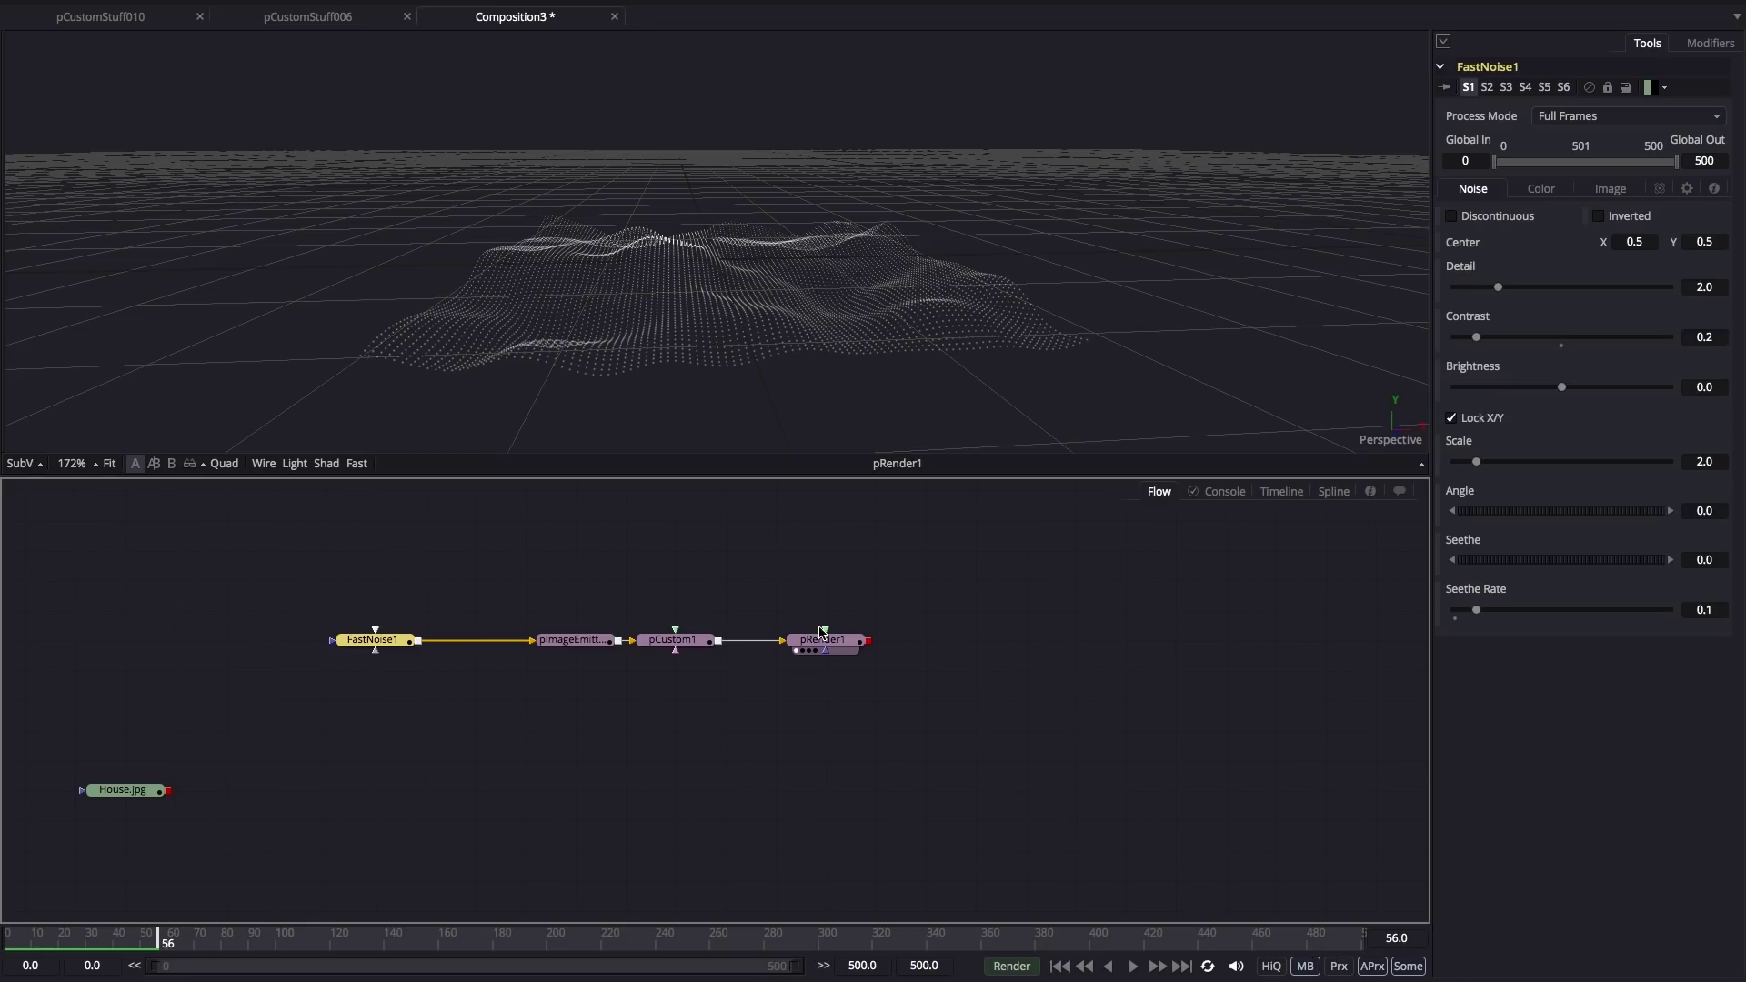
{"action": "left_click_drag", "start_coordinate": [823, 637], "coordinate": [923, 639]}
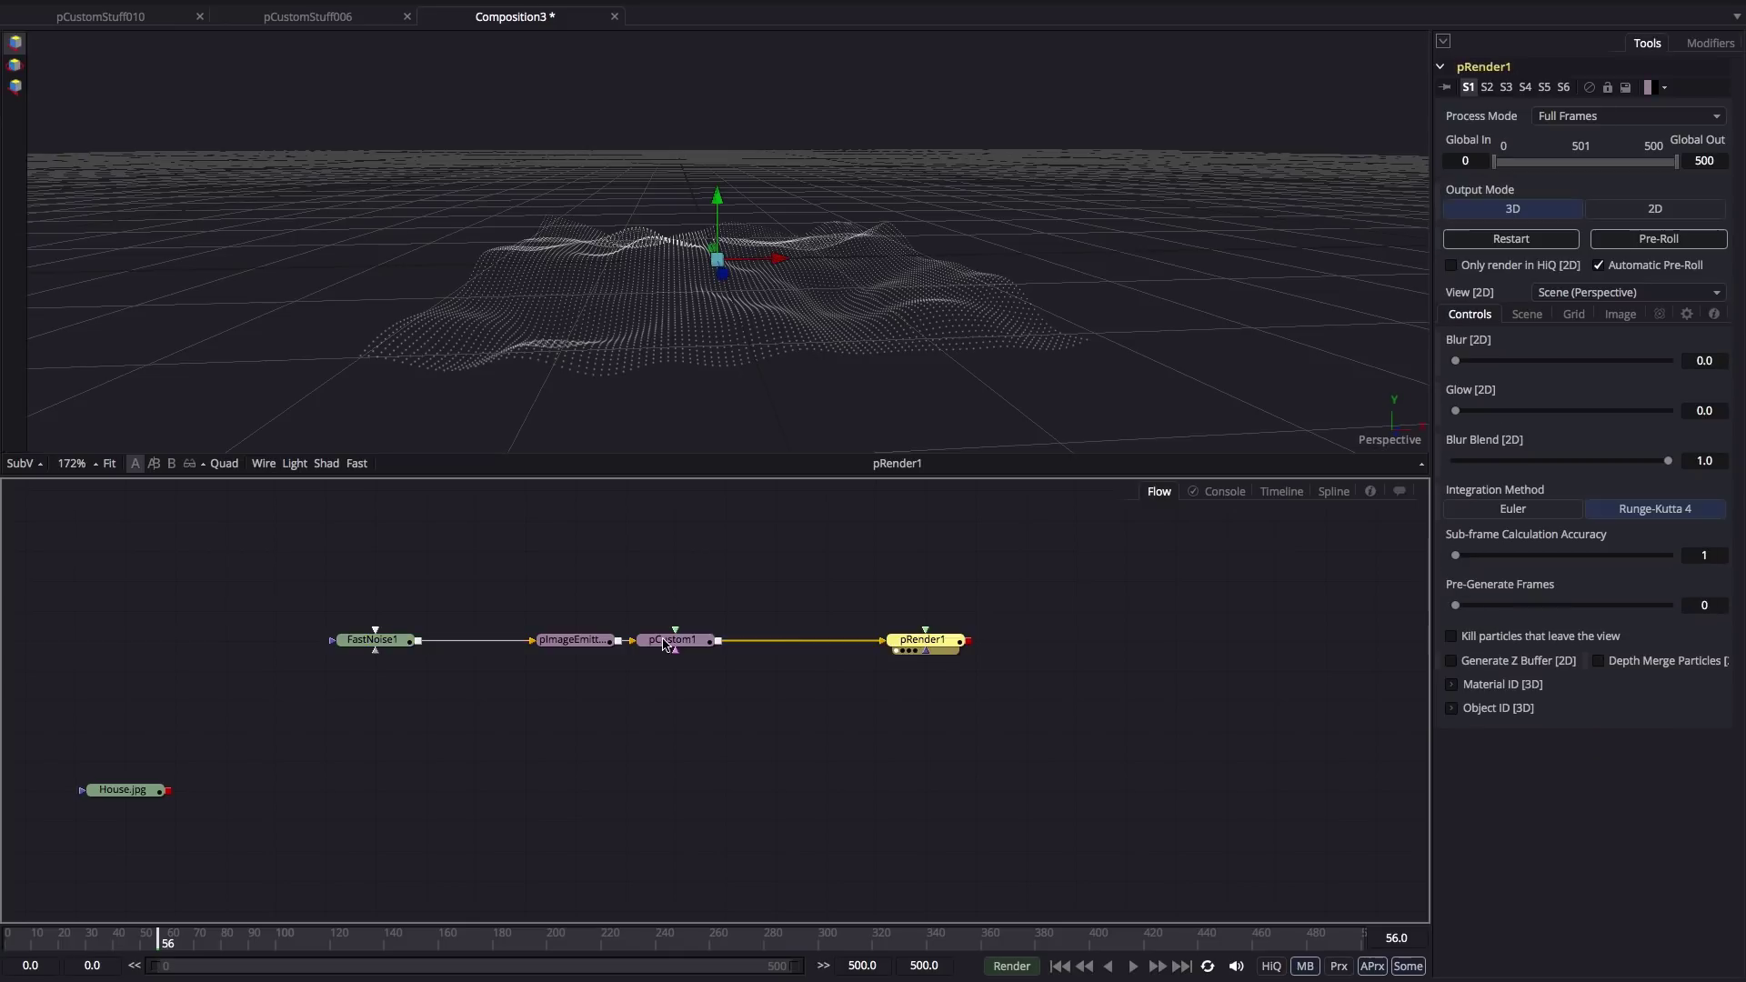
{"action": "left_click_drag", "start_coordinate": [667, 643], "coordinate": [768, 644]}
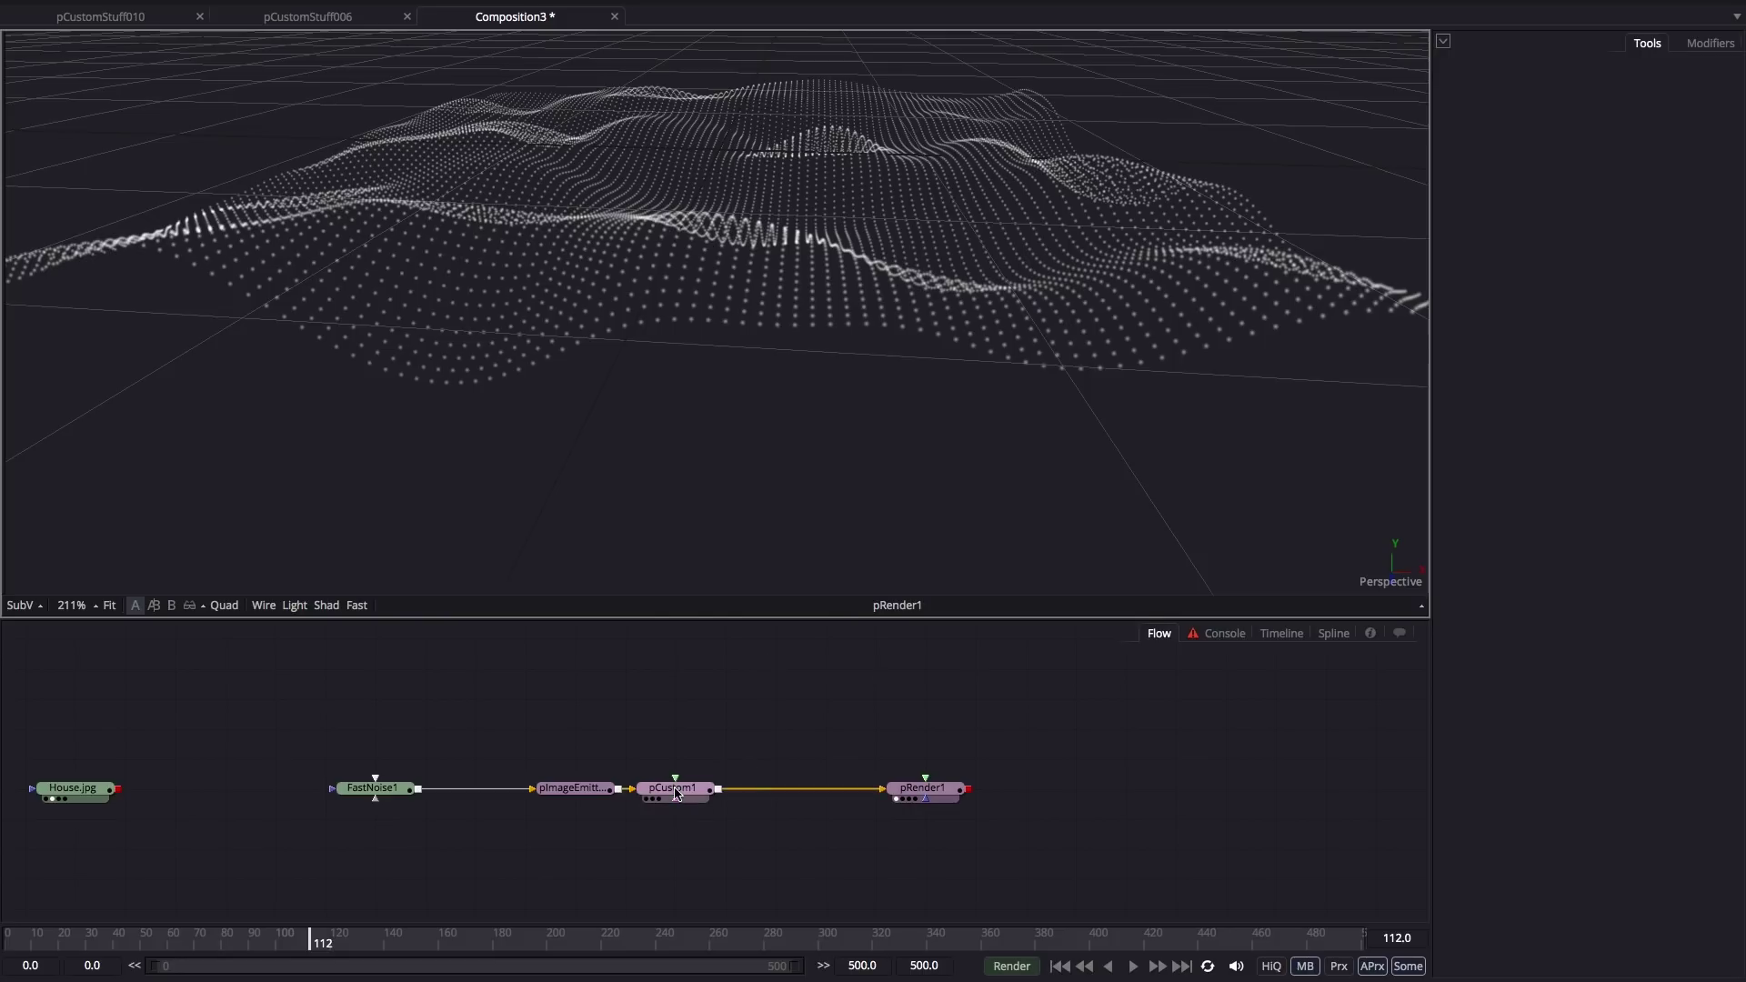
{"action": "left_click_drag", "start_coordinate": [677, 789], "coordinate": [764, 789]}
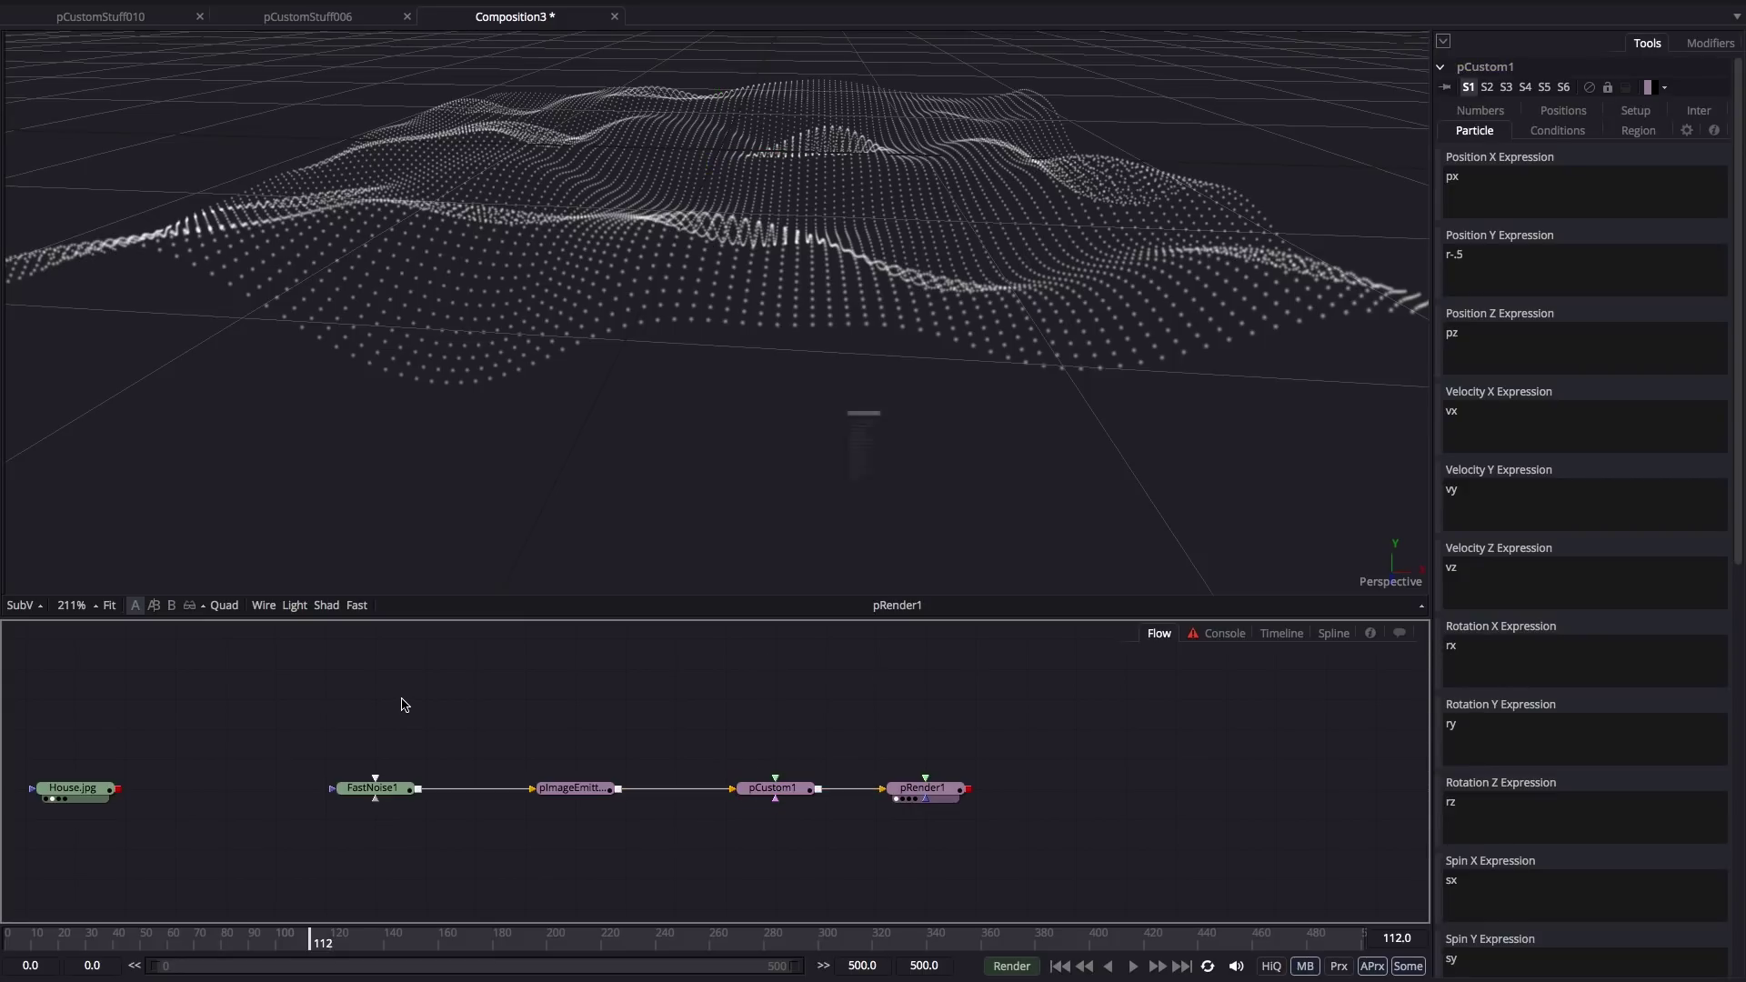
Add a Text+ node above FastNoise and merge its output over the noise feeding the pImageEmitter.
{"action": "key", "text": "ctrl+space"}
{"action": "type", "text": "txt"}
{"action": "key", "text": "Return"}
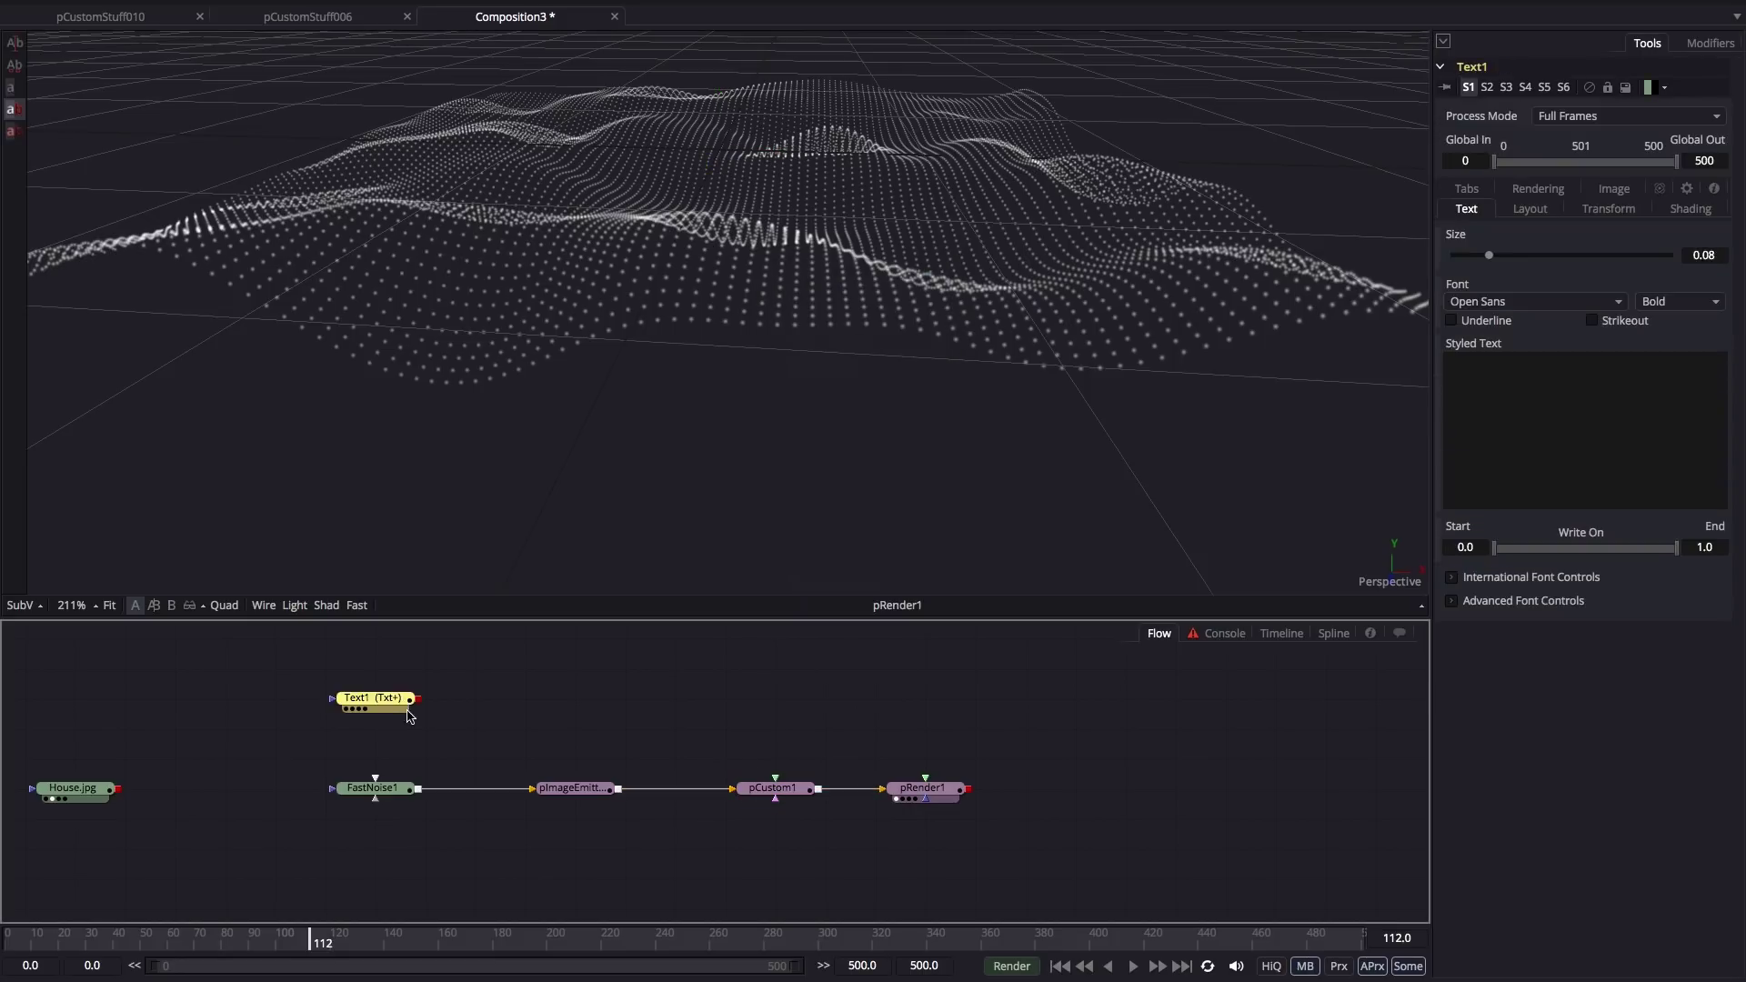
{"action": "left_click_drag", "start_coordinate": [416, 708], "coordinate": [419, 788]}
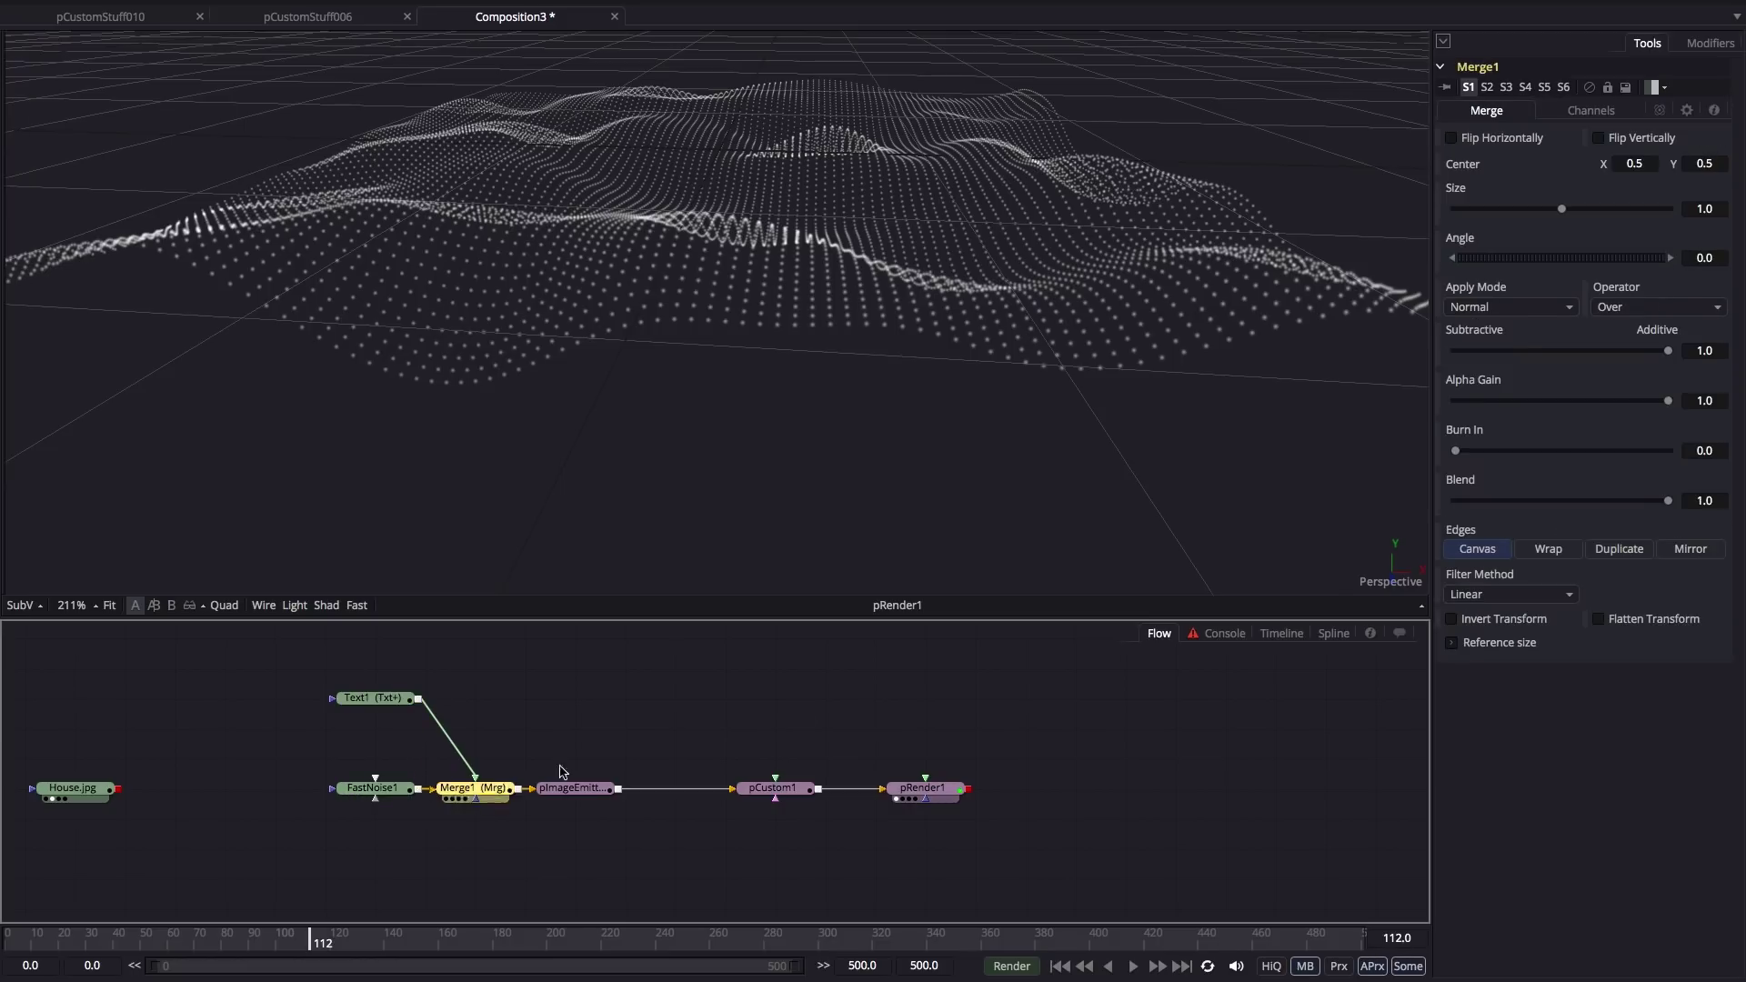
Enter pCustom as the Text+ node's styled text and view the resulting particles from several angles.
{"action": "left_click", "coordinate": [369, 698]}
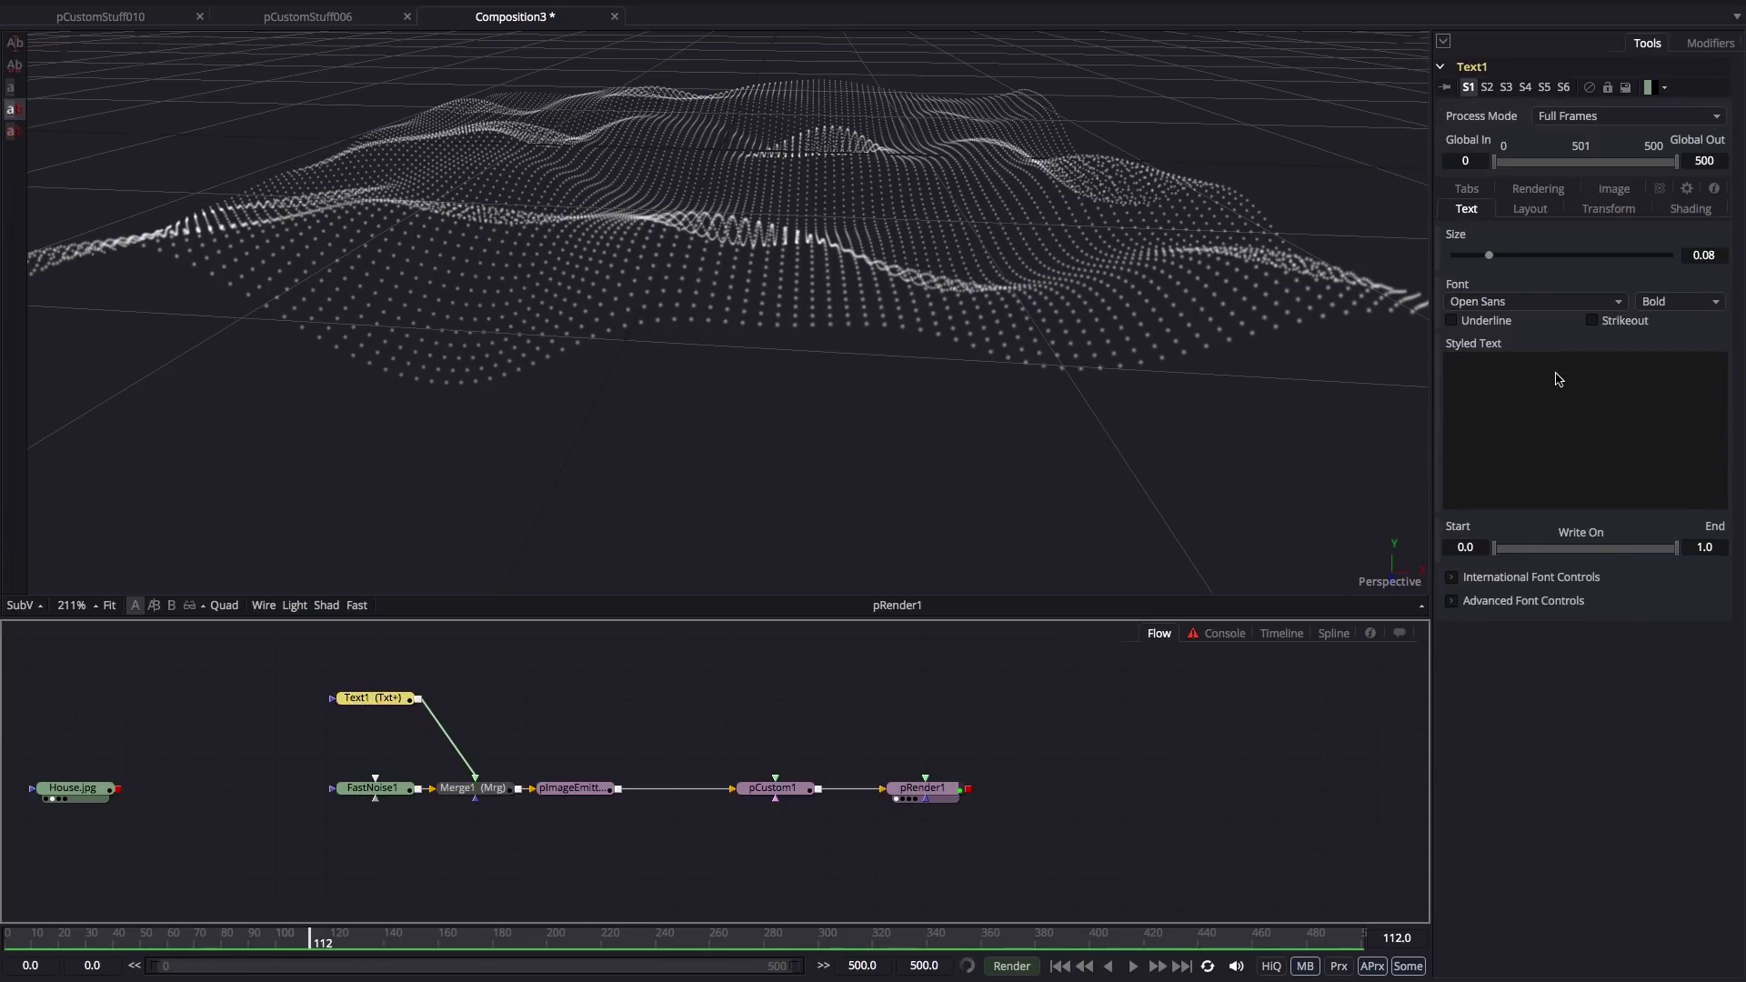
{"action": "left_click", "coordinate": [1529, 377]}
{"action": "type", "text": "pCusto"}
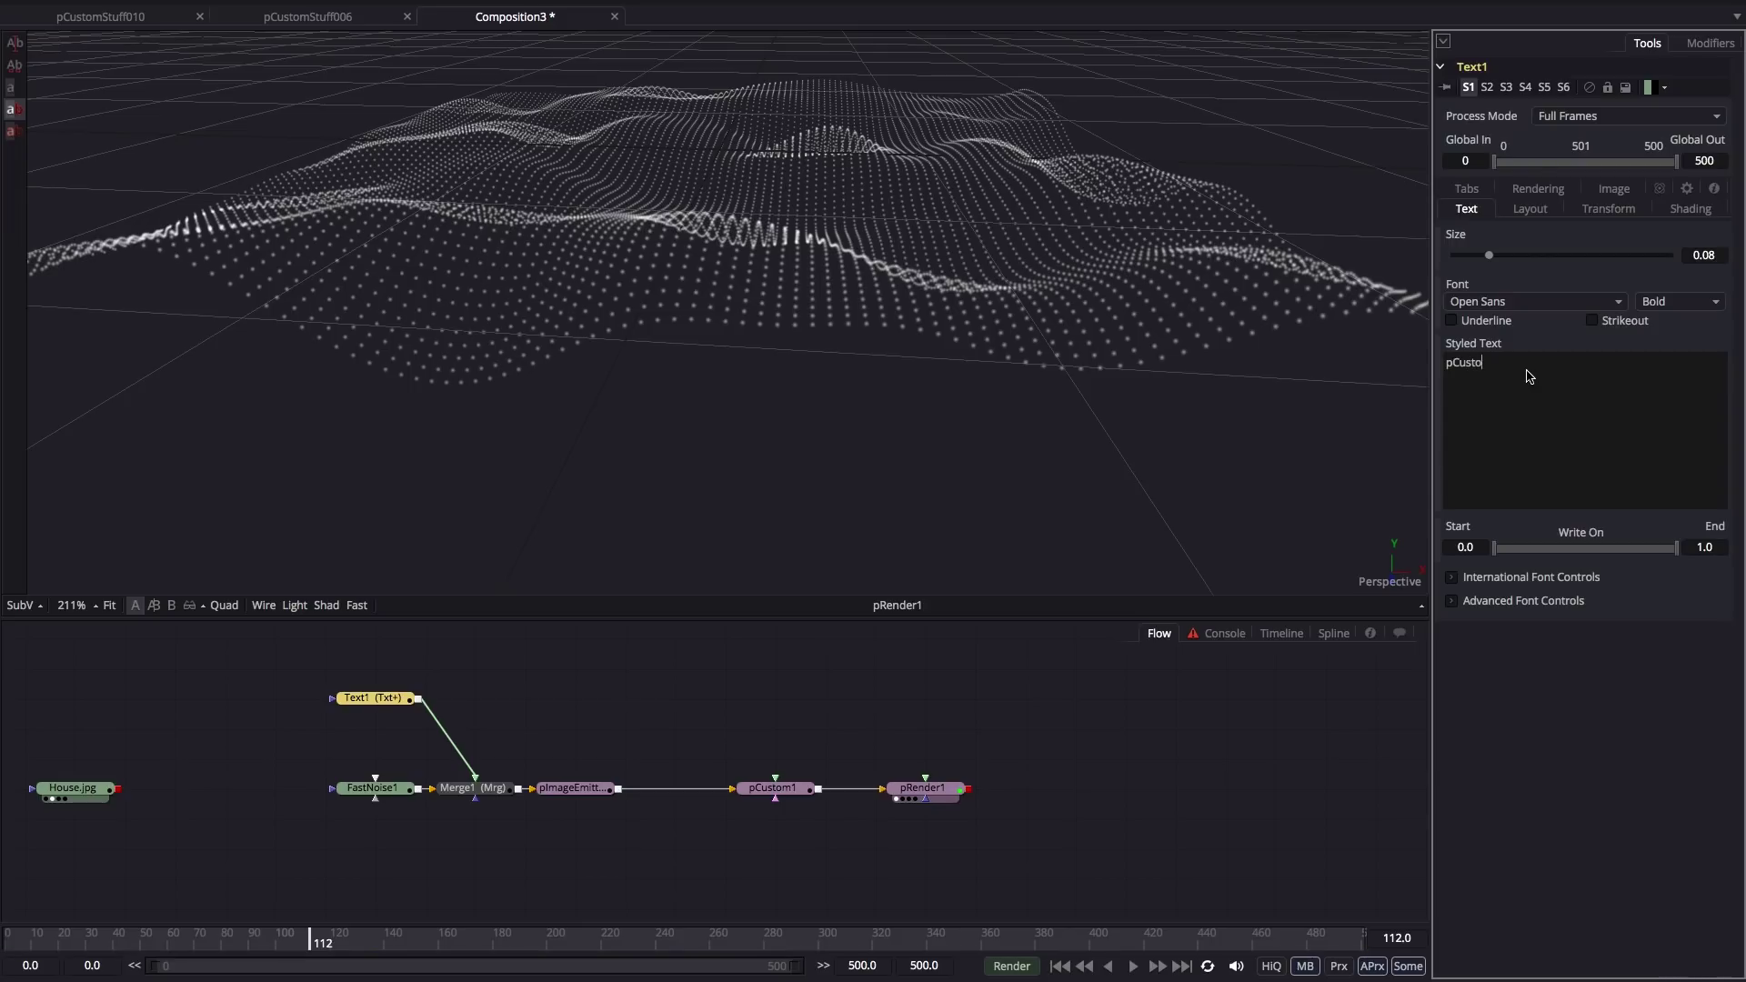
{"action": "type", "text": "m"}
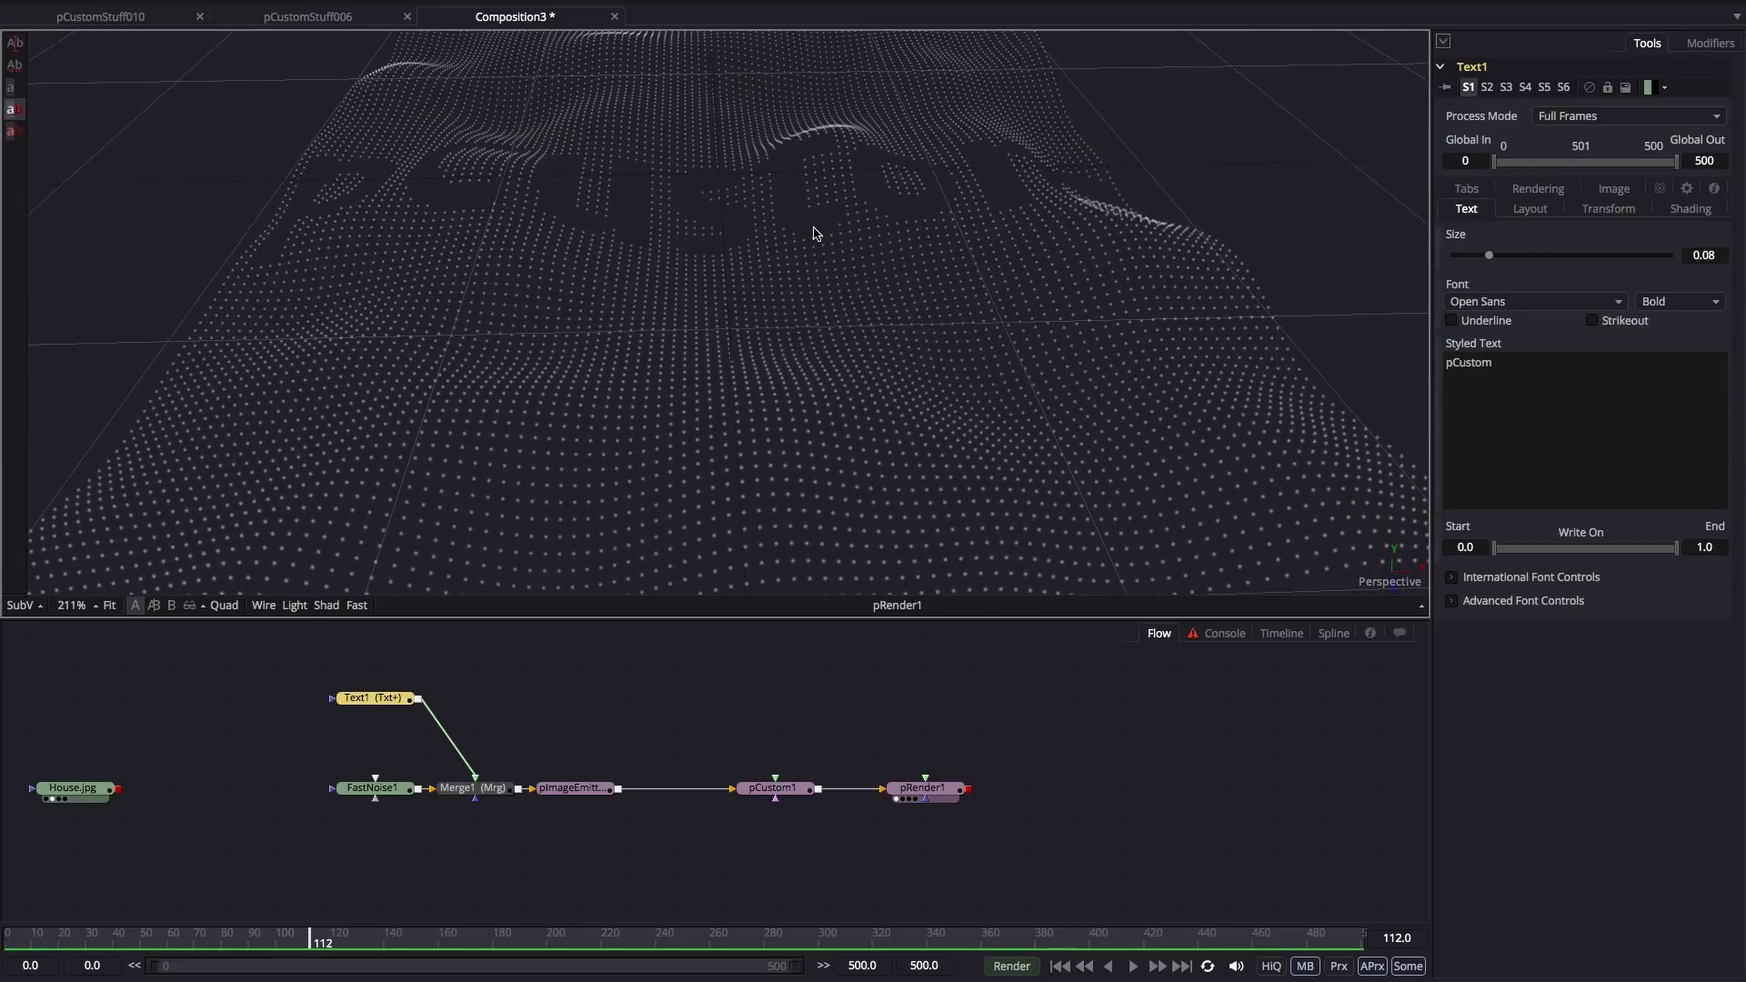
{"action": "key", "text": "ctrl+f"}
{"action": "left_click_drag", "start_coordinate": [864, 283], "coordinate": [805, 280]}
{"action": "left_click_drag", "start_coordinate": [1173, 370], "coordinate": [800, 277]}
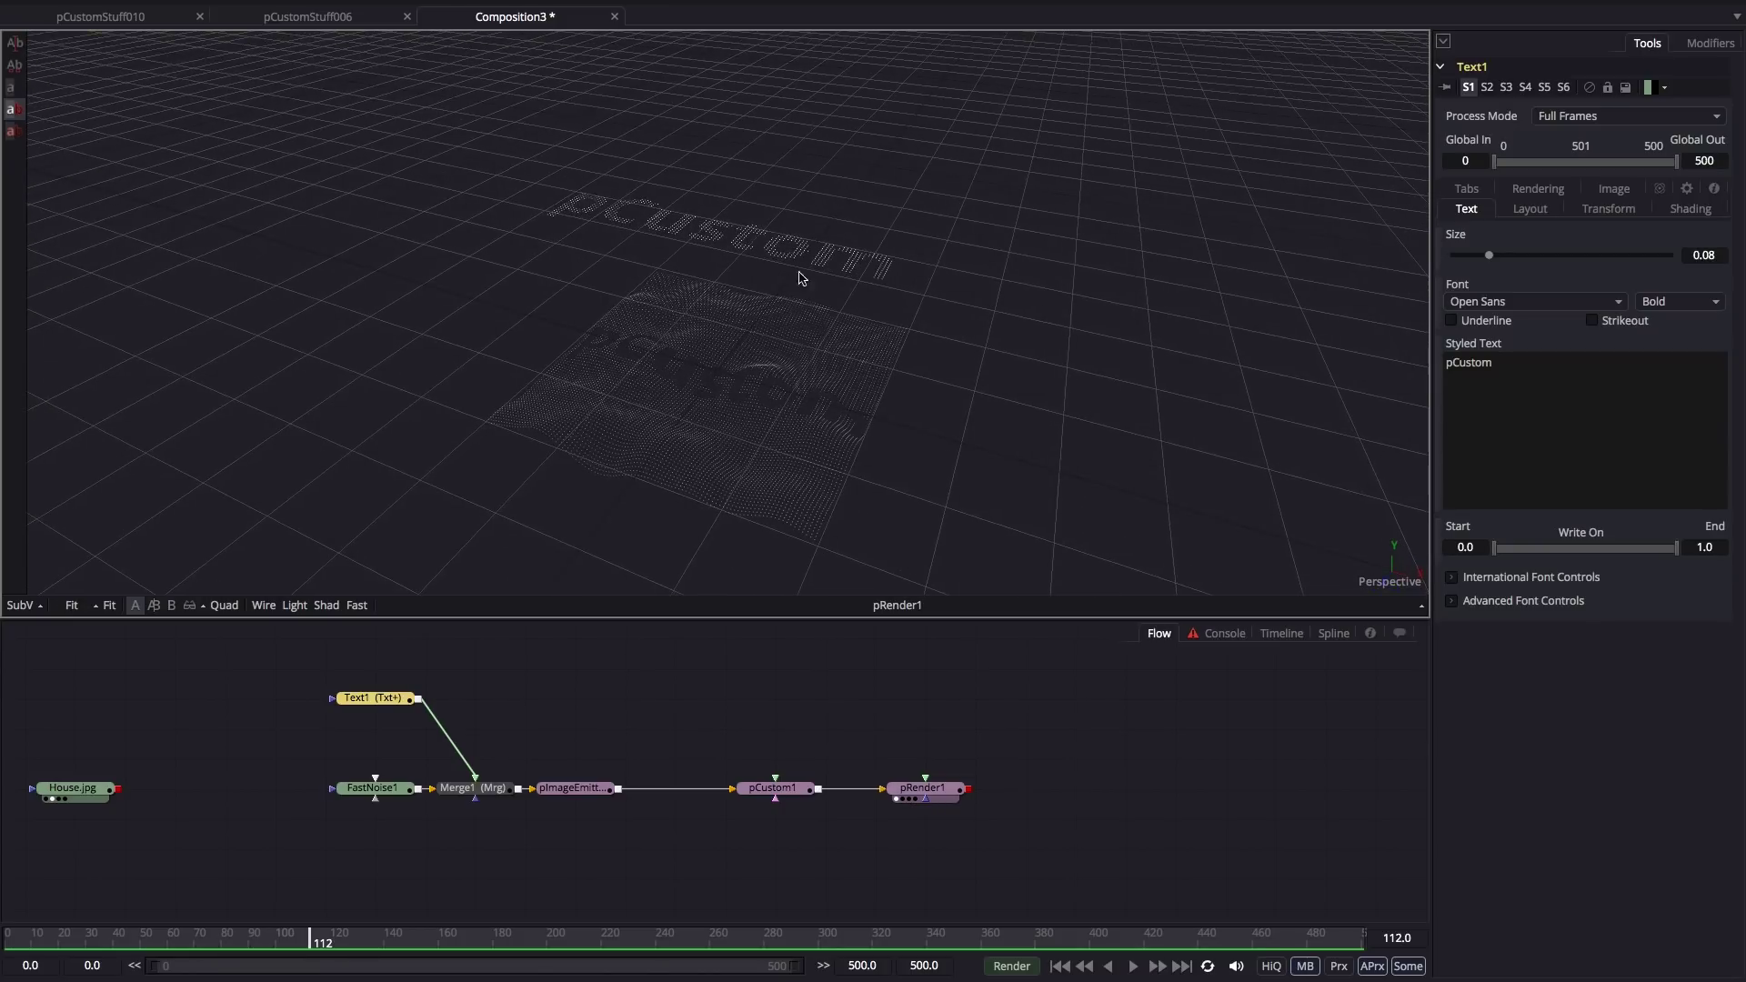
{"action": "left_click_drag", "start_coordinate": [938, 312], "coordinate": [579, 209]}
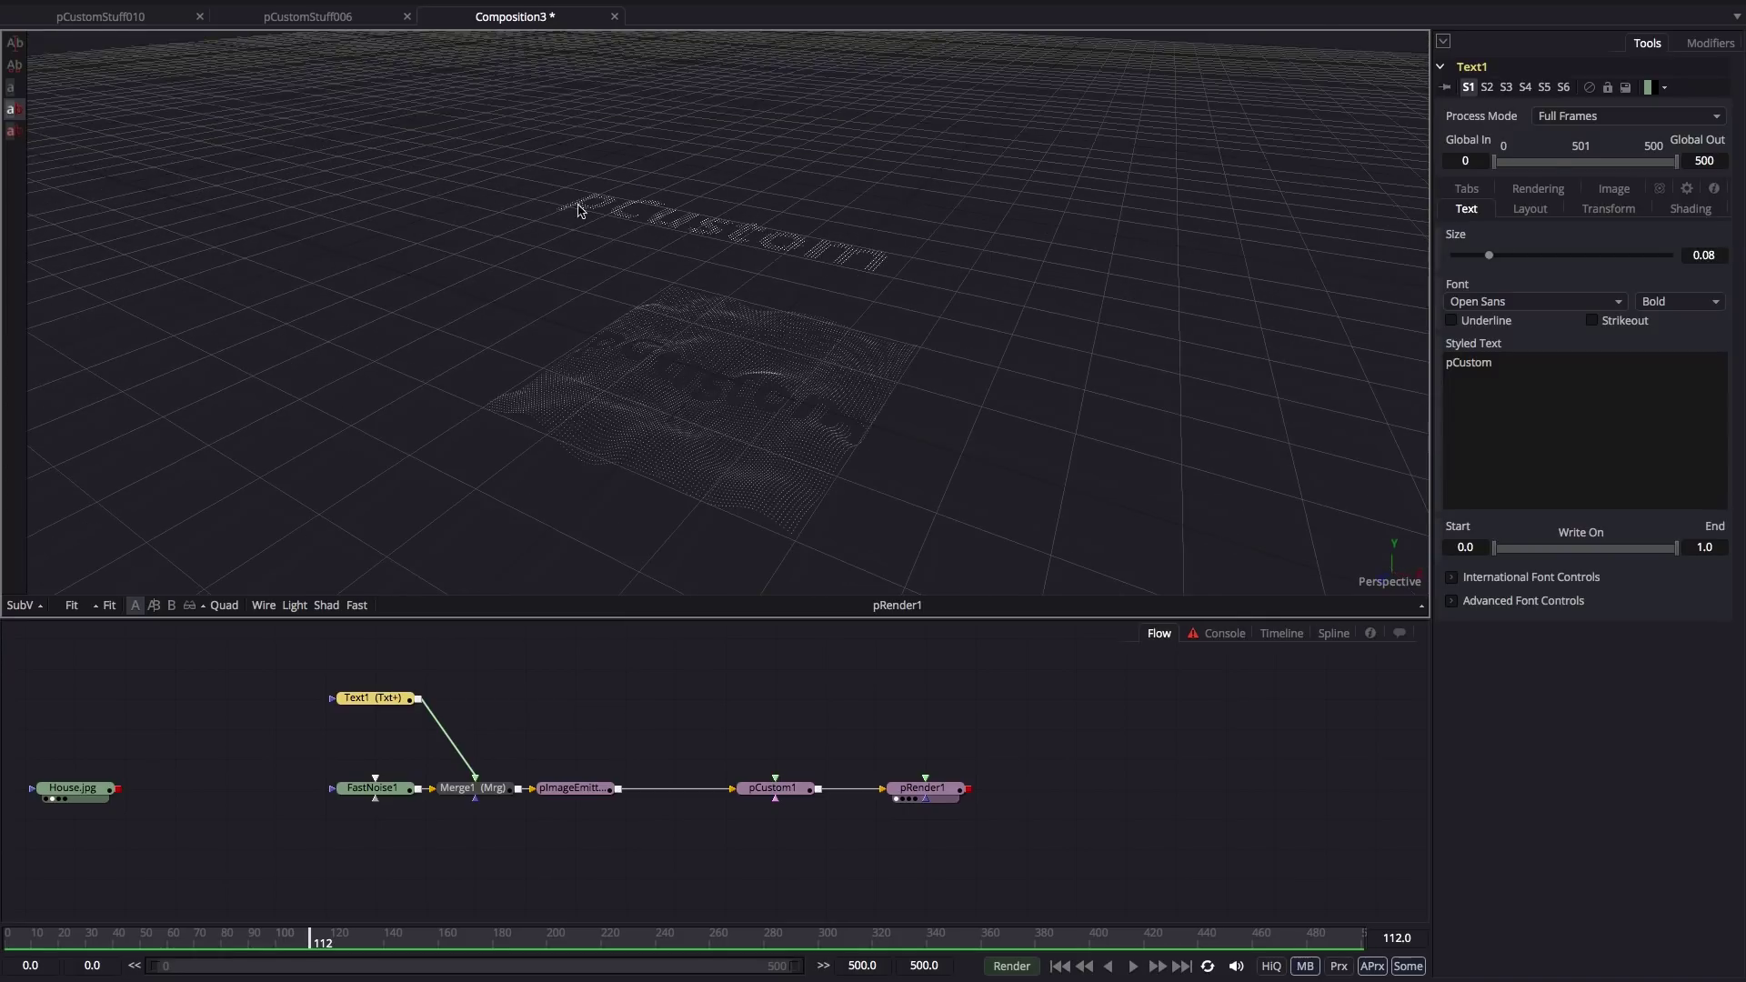
Set the Text+ node's solid fill colour Value to 0.5 and inspect the displaced particles.
{"action": "left_click", "coordinate": [1690, 209]}
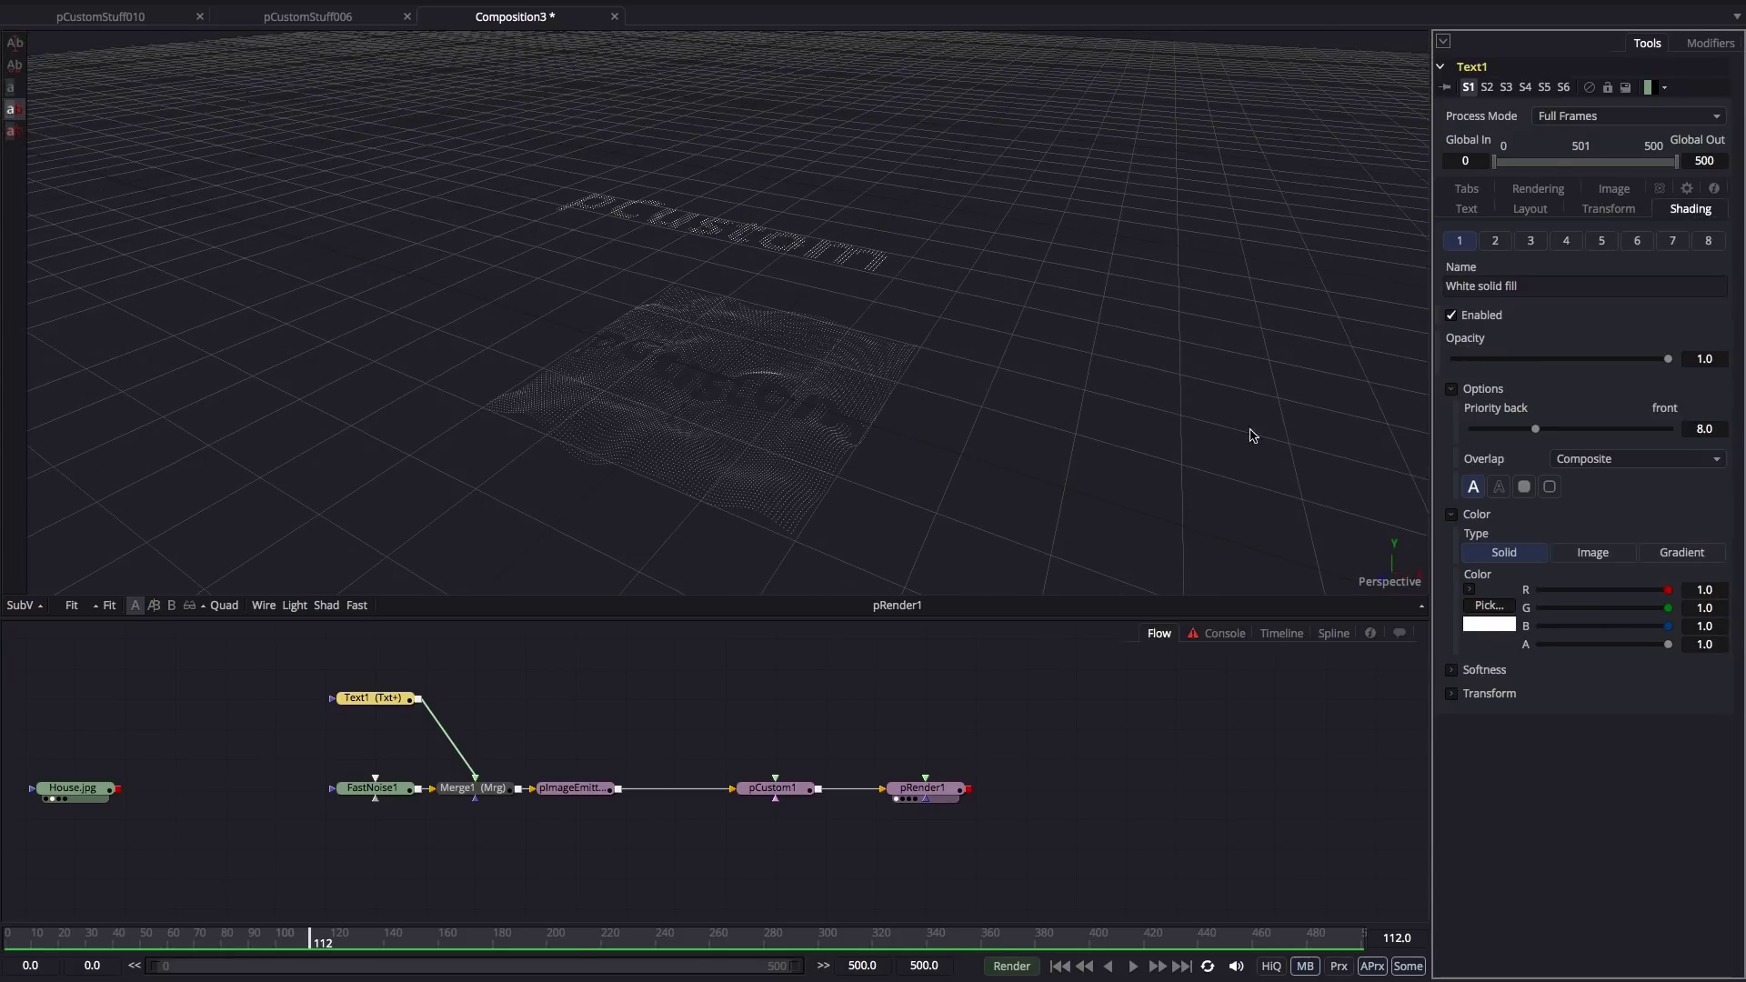
{"action": "mouse_move", "coordinate": [1053, 382]}
{"action": "left_mouse_down"}
{"action": "mouse_move", "coordinate": [1087, 354]}
{"action": "mouse_move", "coordinate": [1063, 373]}
{"action": "left_mouse_up"}
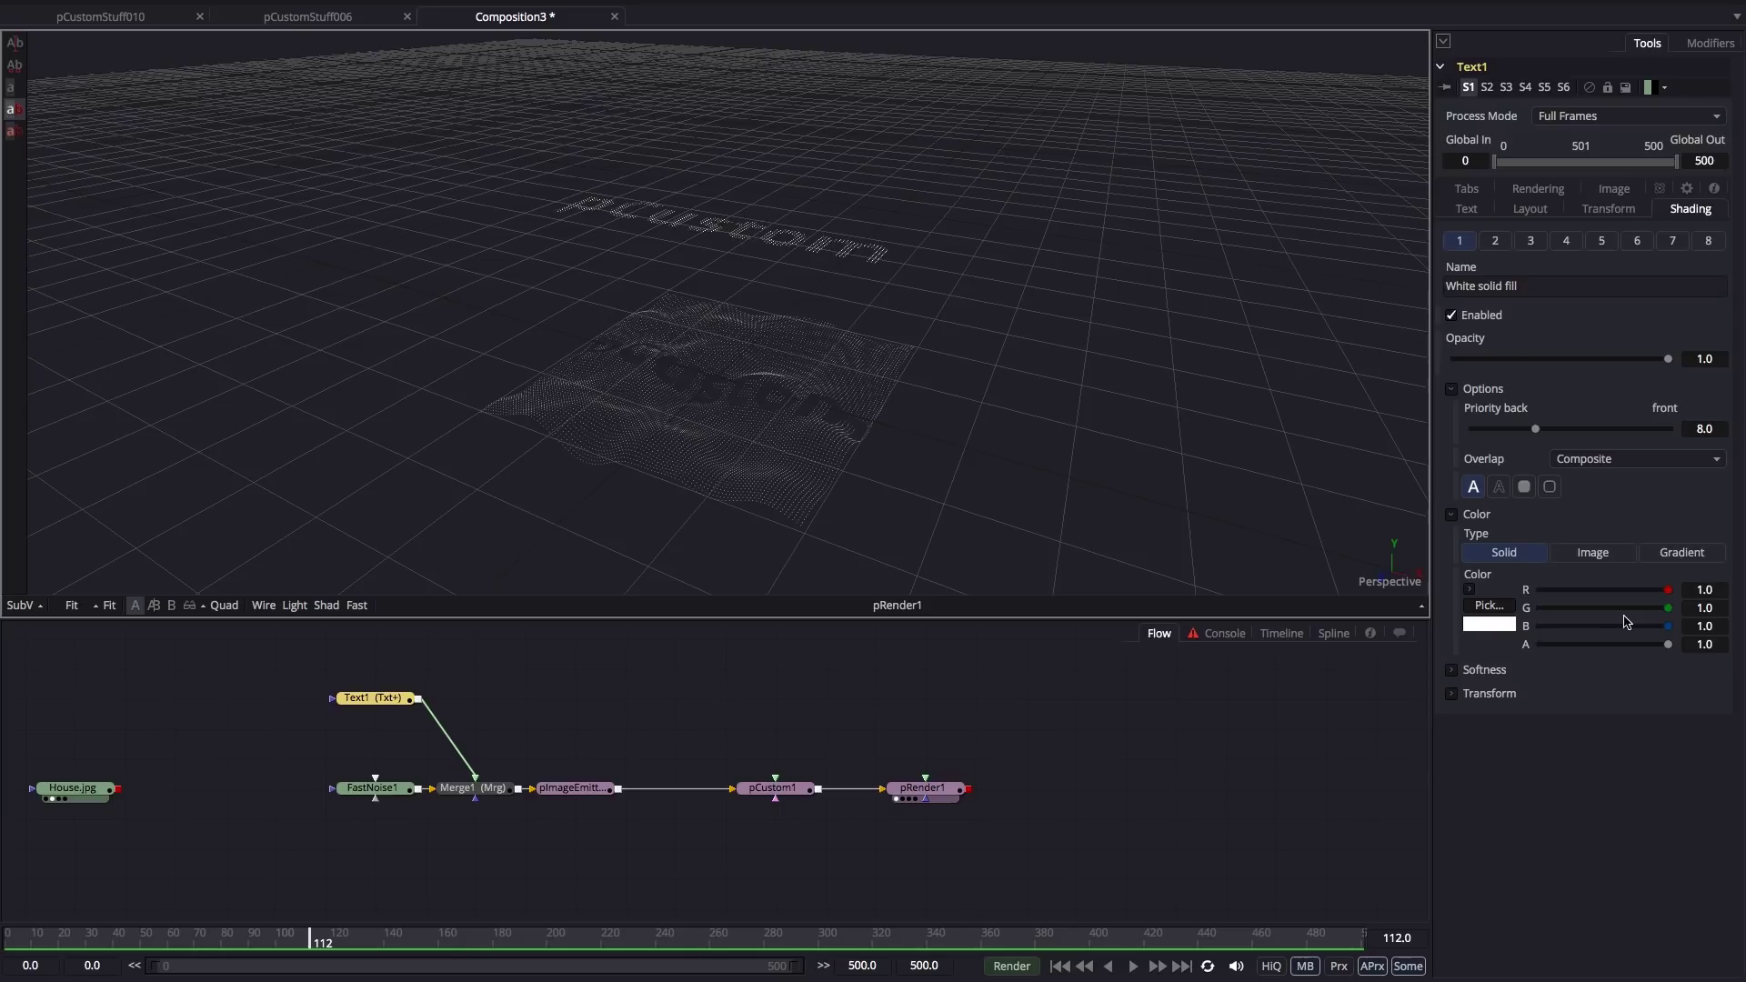
{"action": "left_click", "coordinate": [1469, 590]}
{"action": "left_click", "coordinate": [1718, 682]}
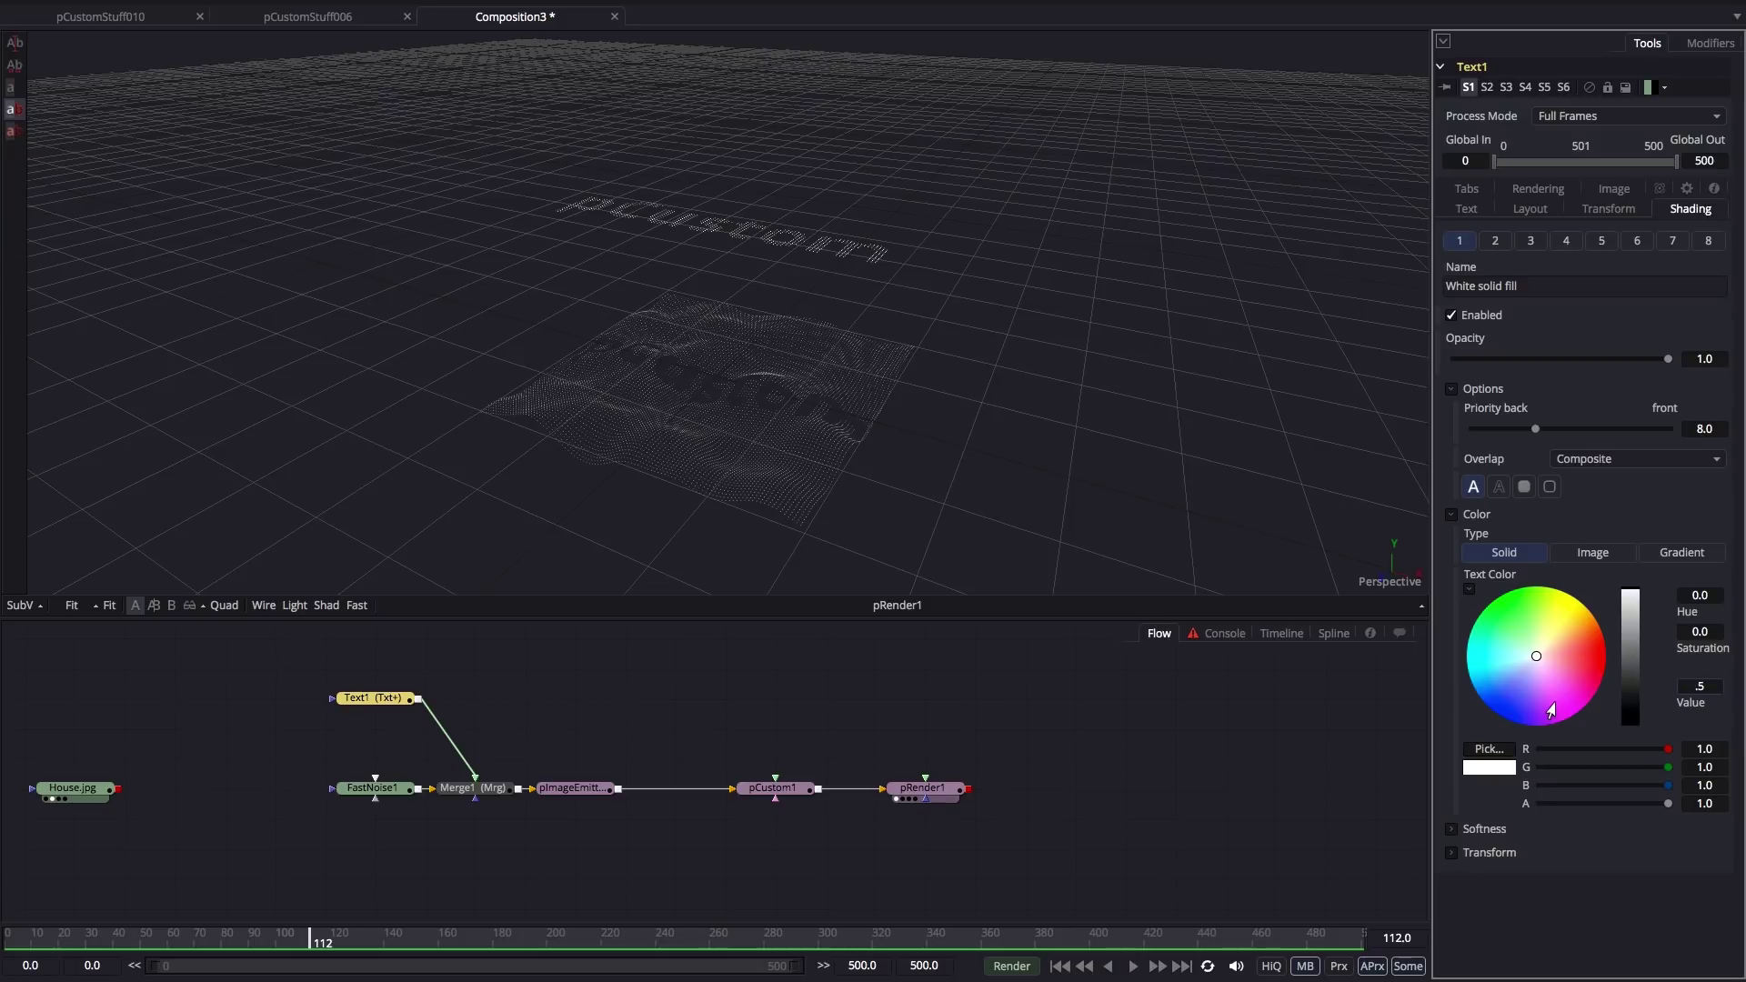
{"action": "type", "text": ".5"}
{"action": "key", "text": "Return"}
{"action": "left_click_drag", "start_coordinate": [888, 506], "coordinate": [762, 400]}
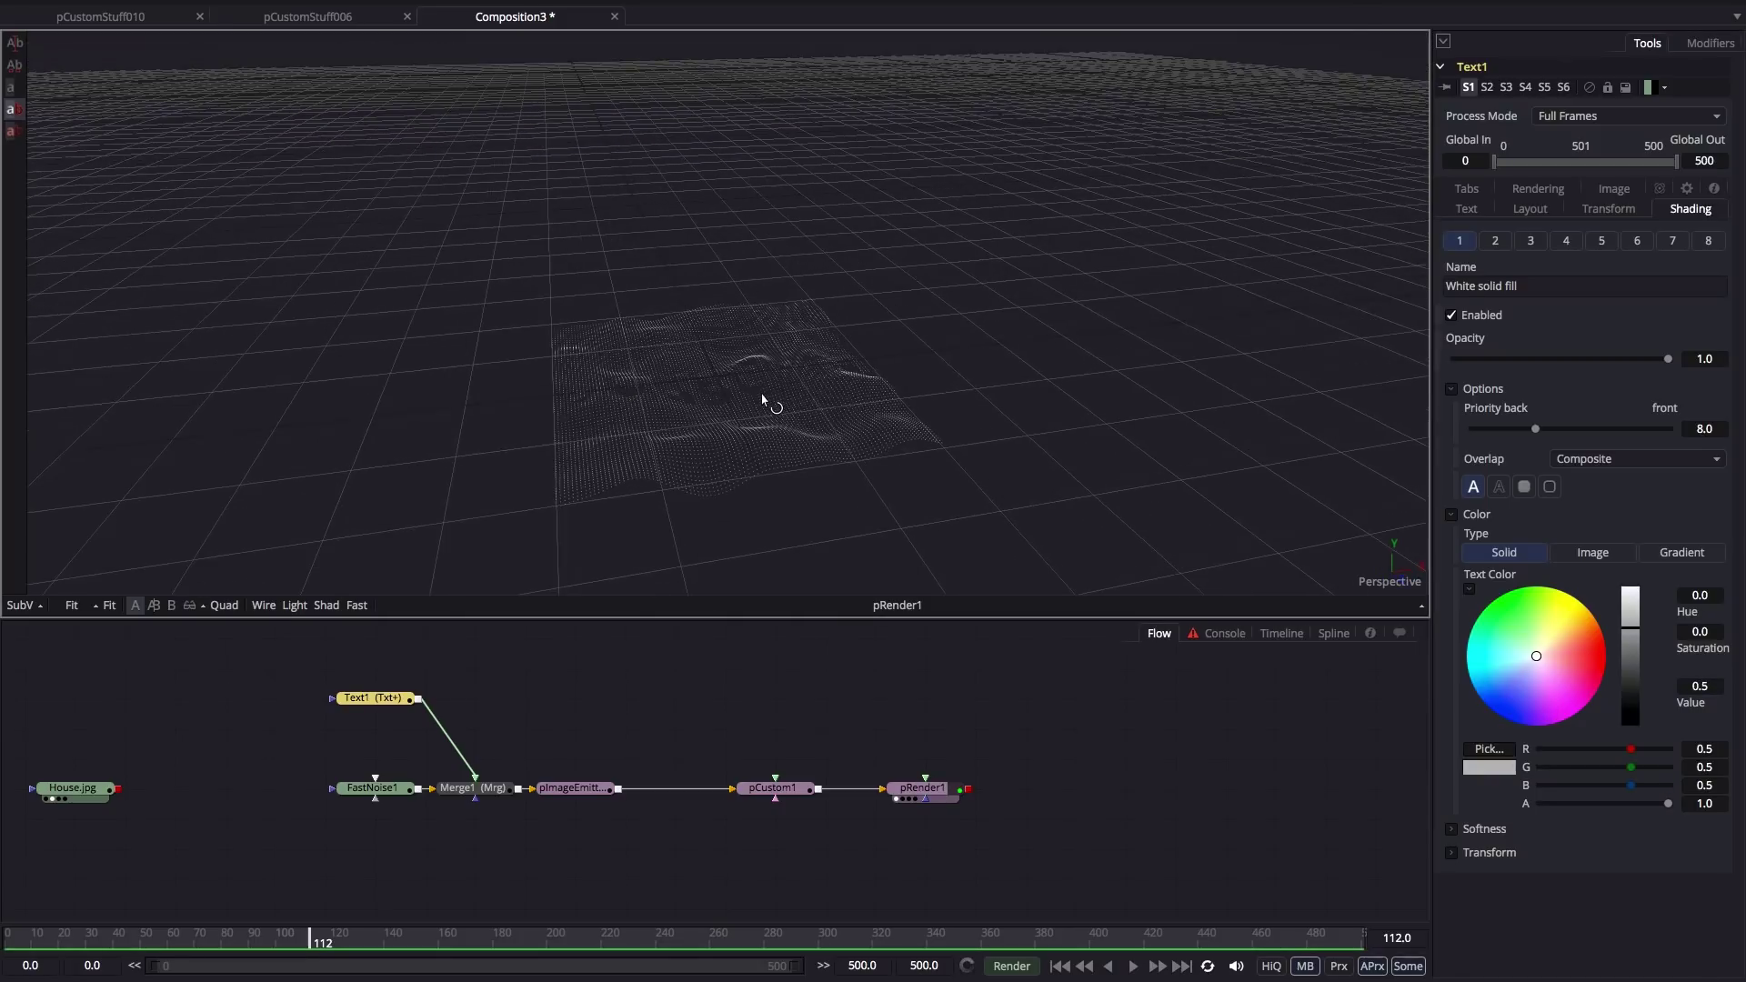
{"action": "scroll", "coordinate": [791, 406], "scroll_direction": "up", "scroll_amount": 5}
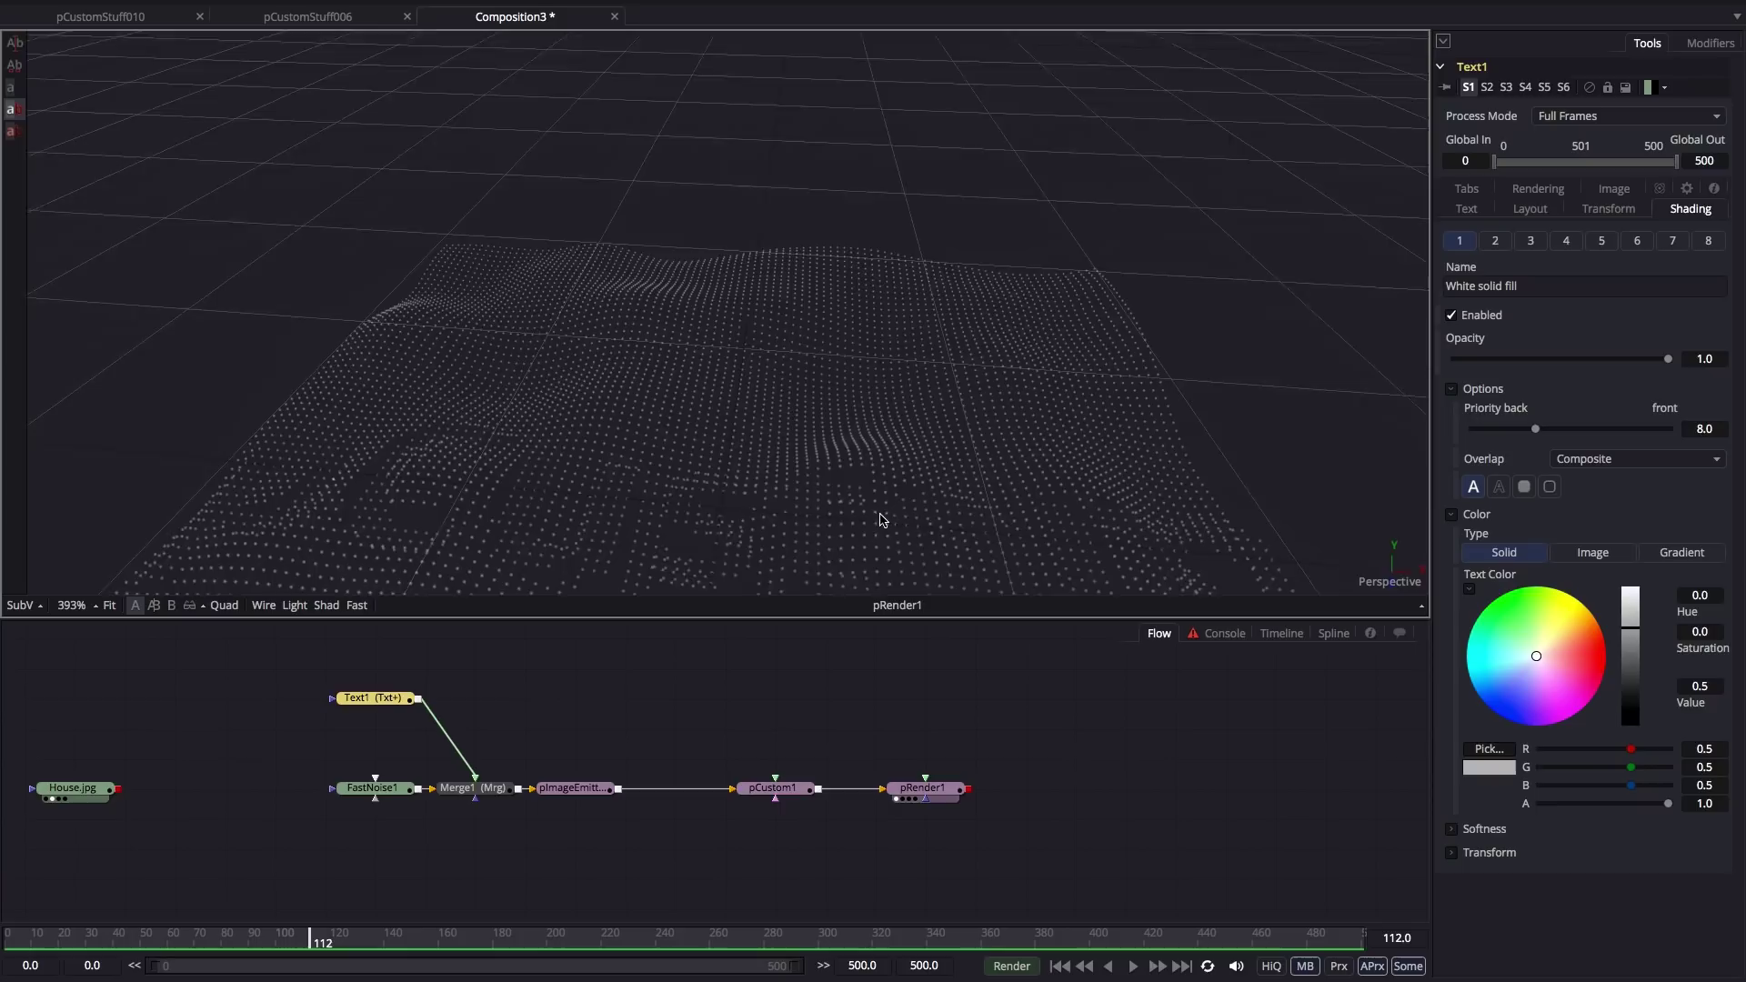
Add a Blur node with a Blur Size of 2.0 between the text and the merge, and play the particle animation.
{"action": "left_click_drag", "start_coordinate": [881, 520], "coordinate": [891, 618]}
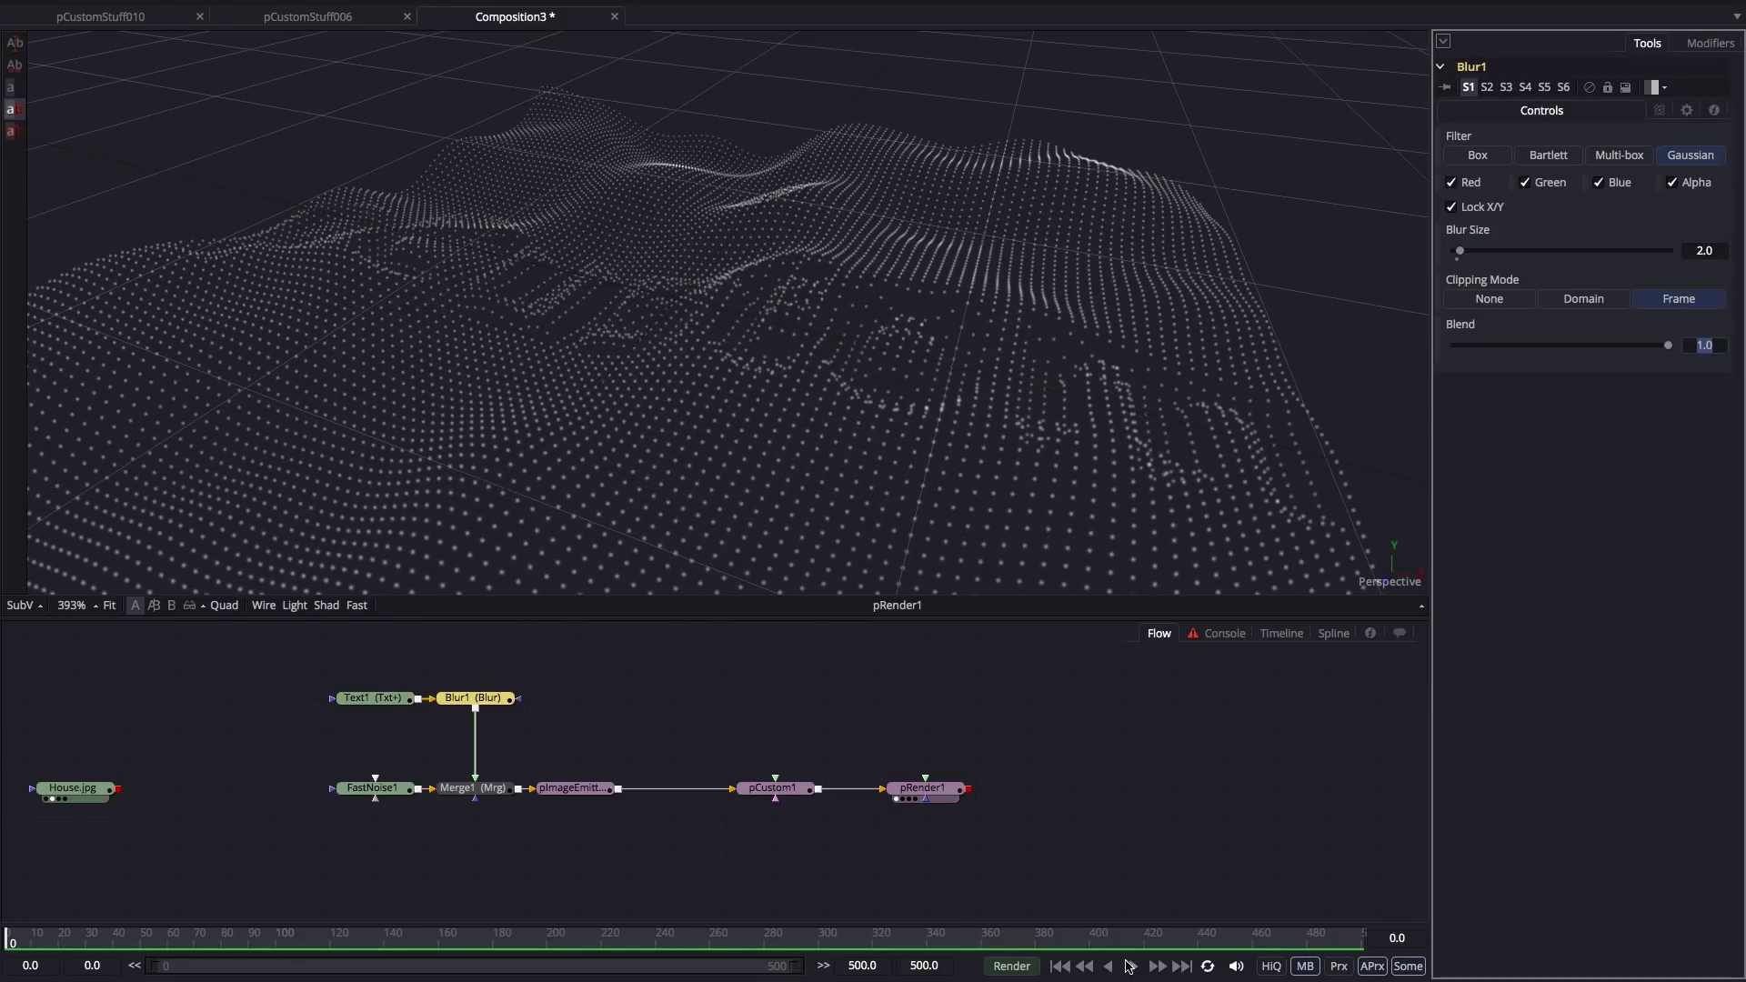
{"action": "left_click", "coordinate": [1133, 966]}
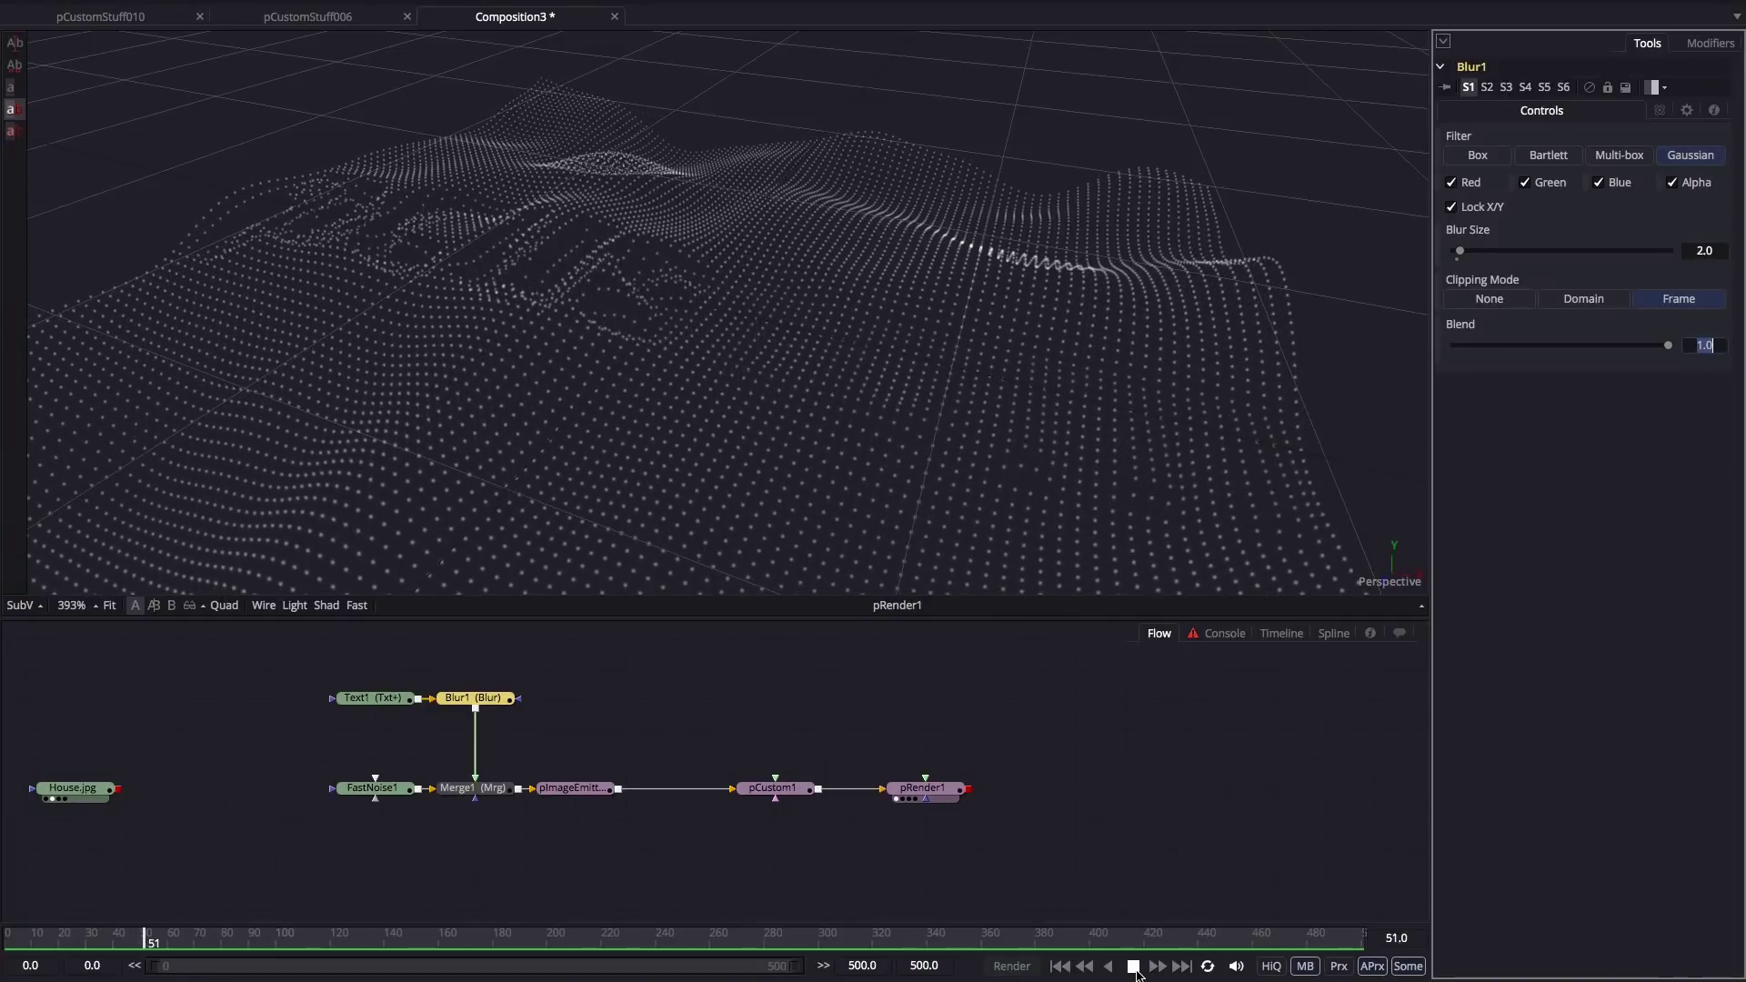
{"action": "left_click", "coordinate": [1133, 966]}
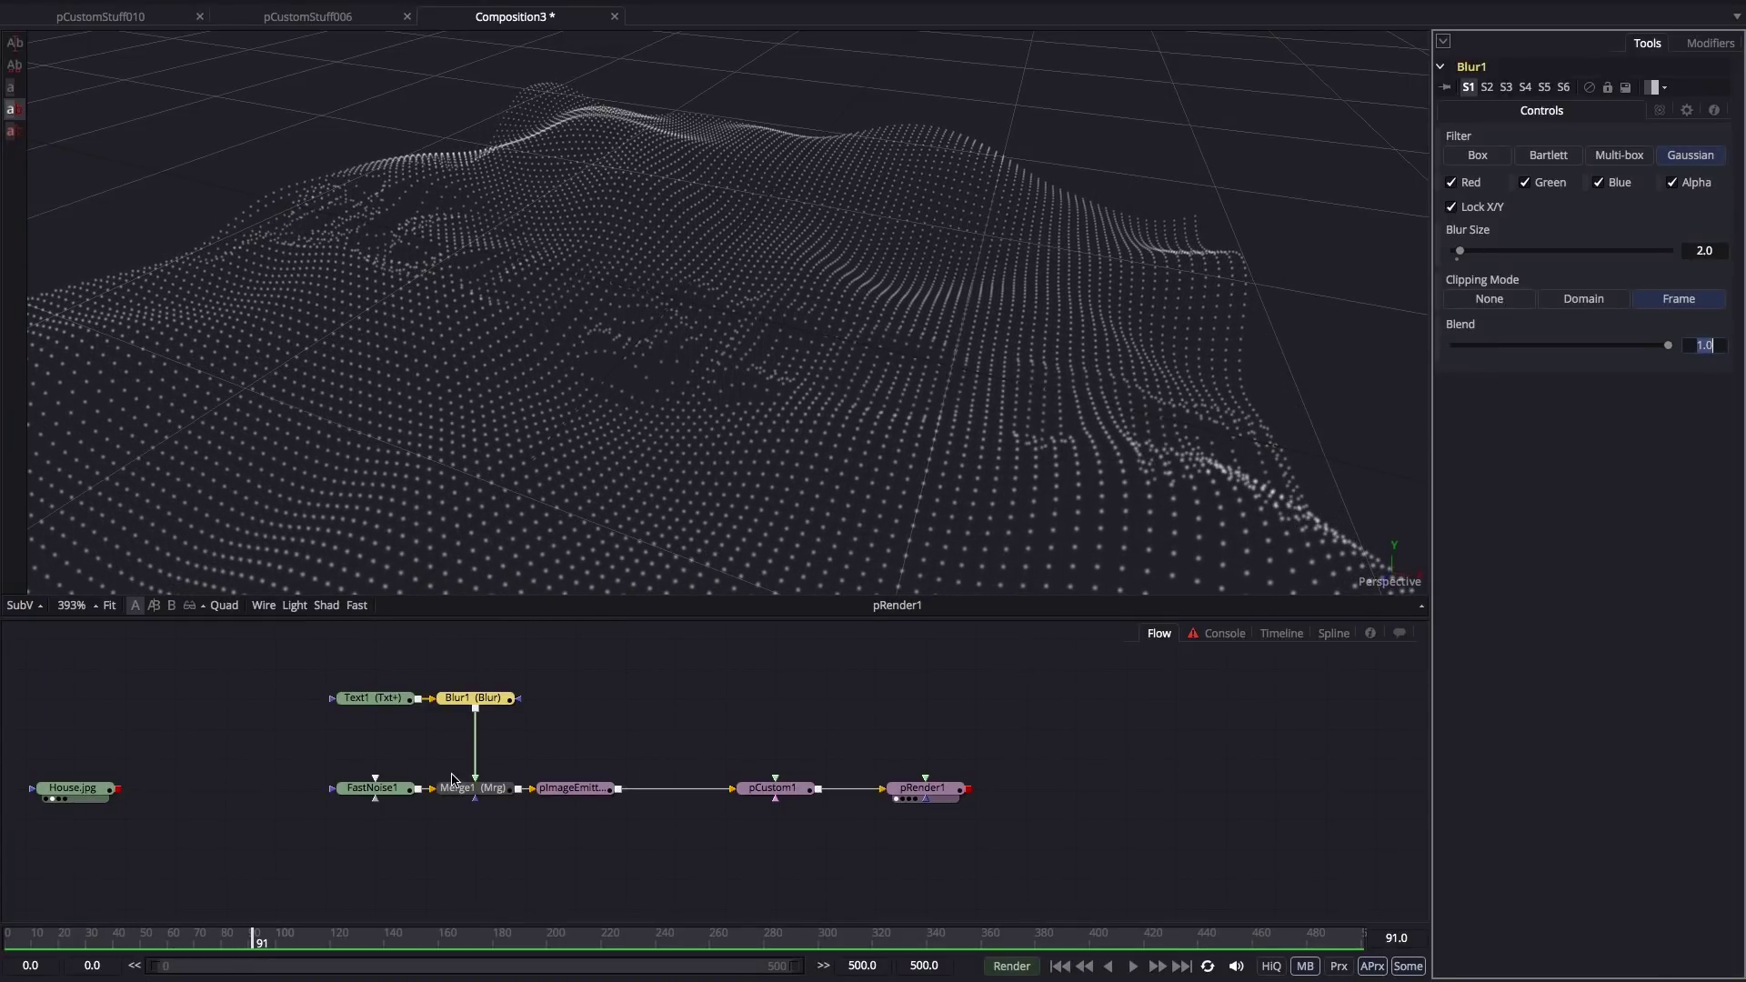
View the merged noise and text image, return to the pRender output and play the animation again.
{"action": "left_click", "coordinate": [447, 799]}
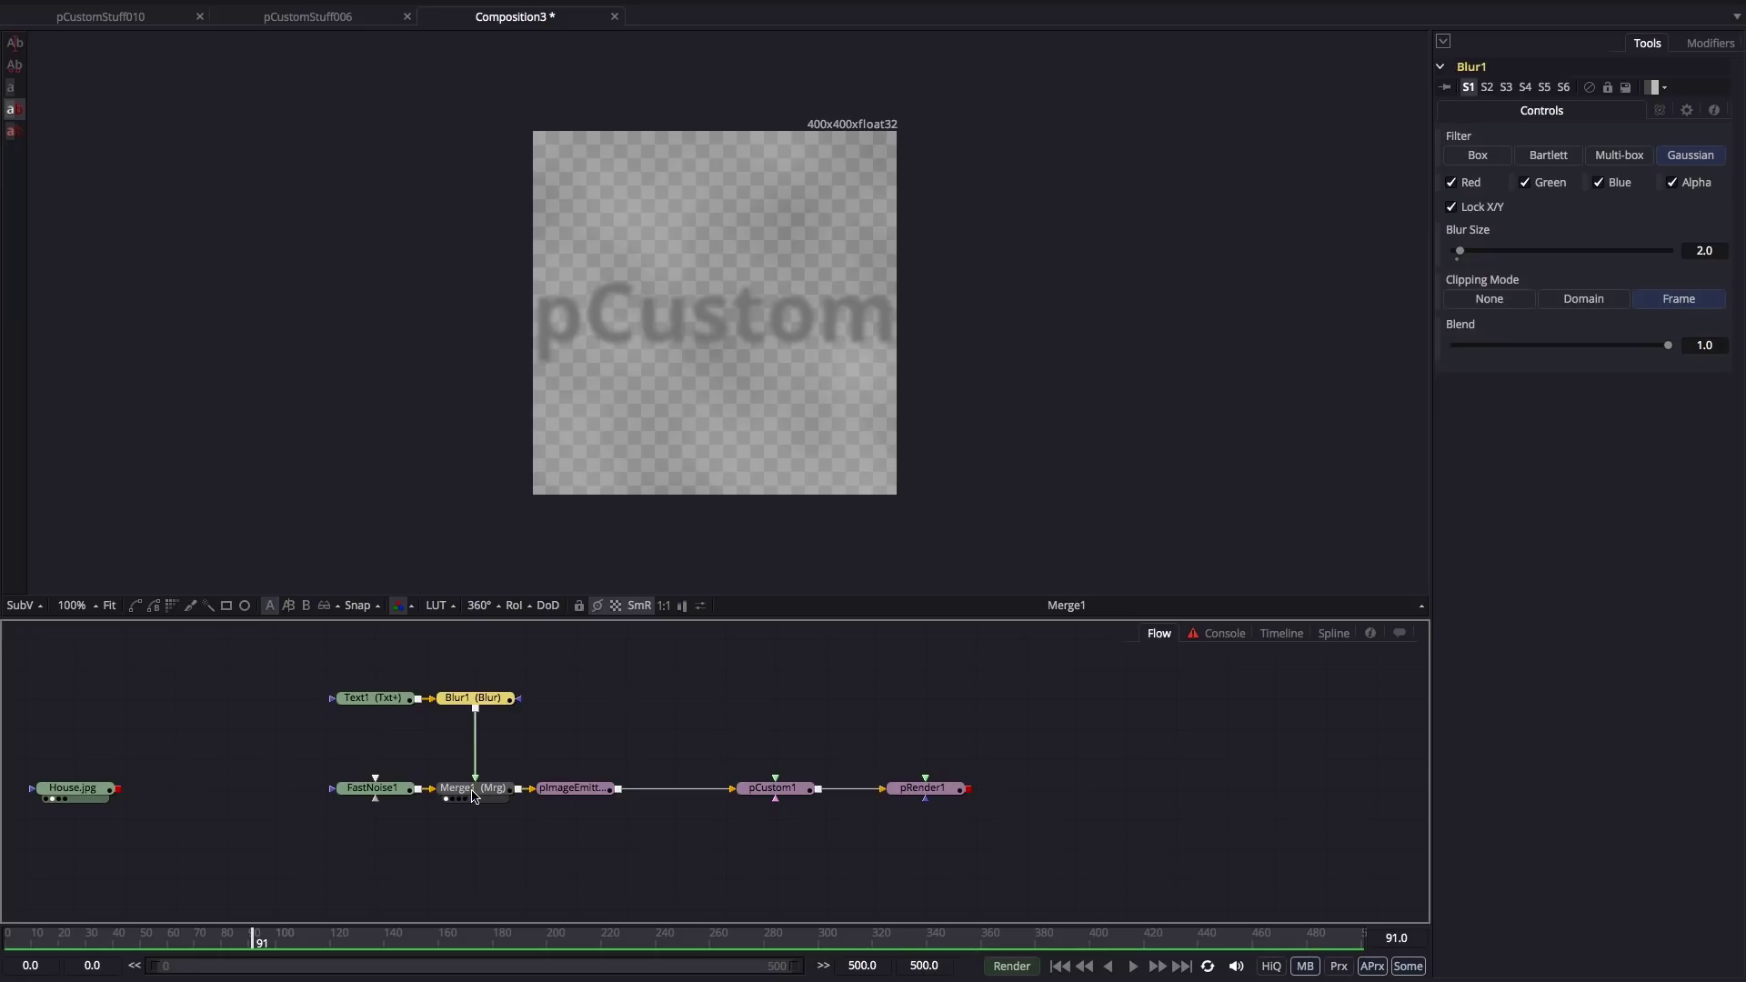
{"action": "left_click_drag", "start_coordinate": [926, 786], "coordinate": [705, 319]}
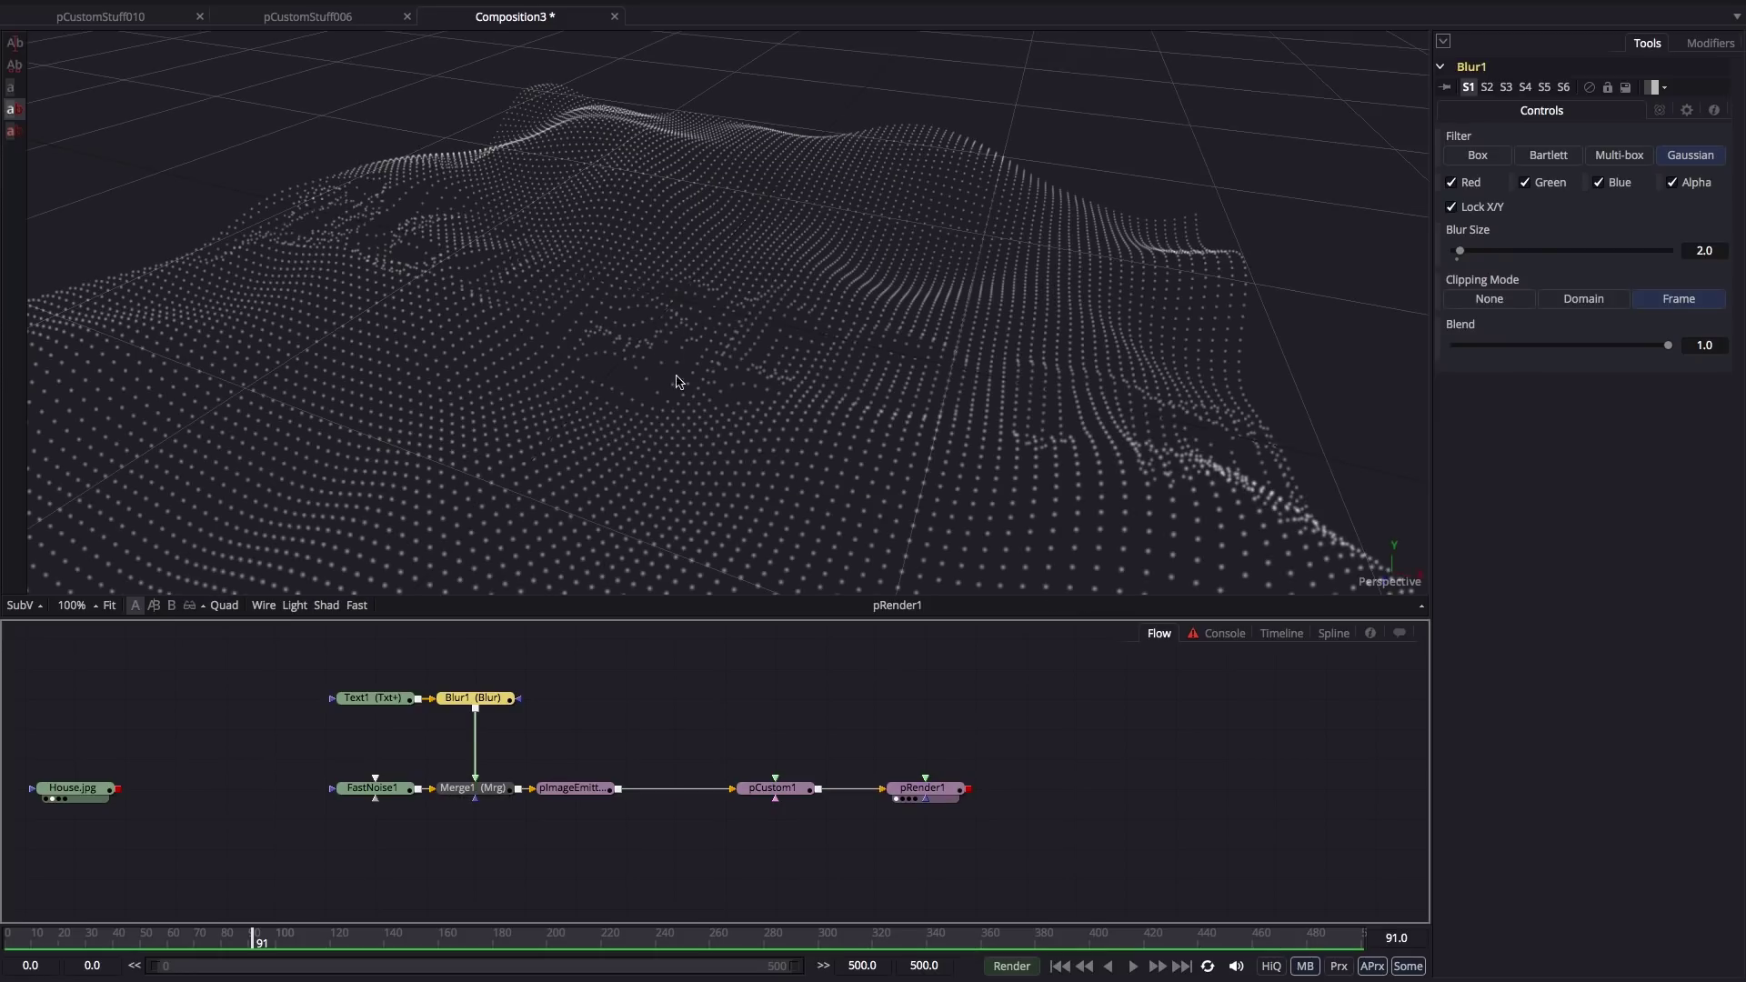
{"action": "left_click", "coordinate": [1133, 965]}
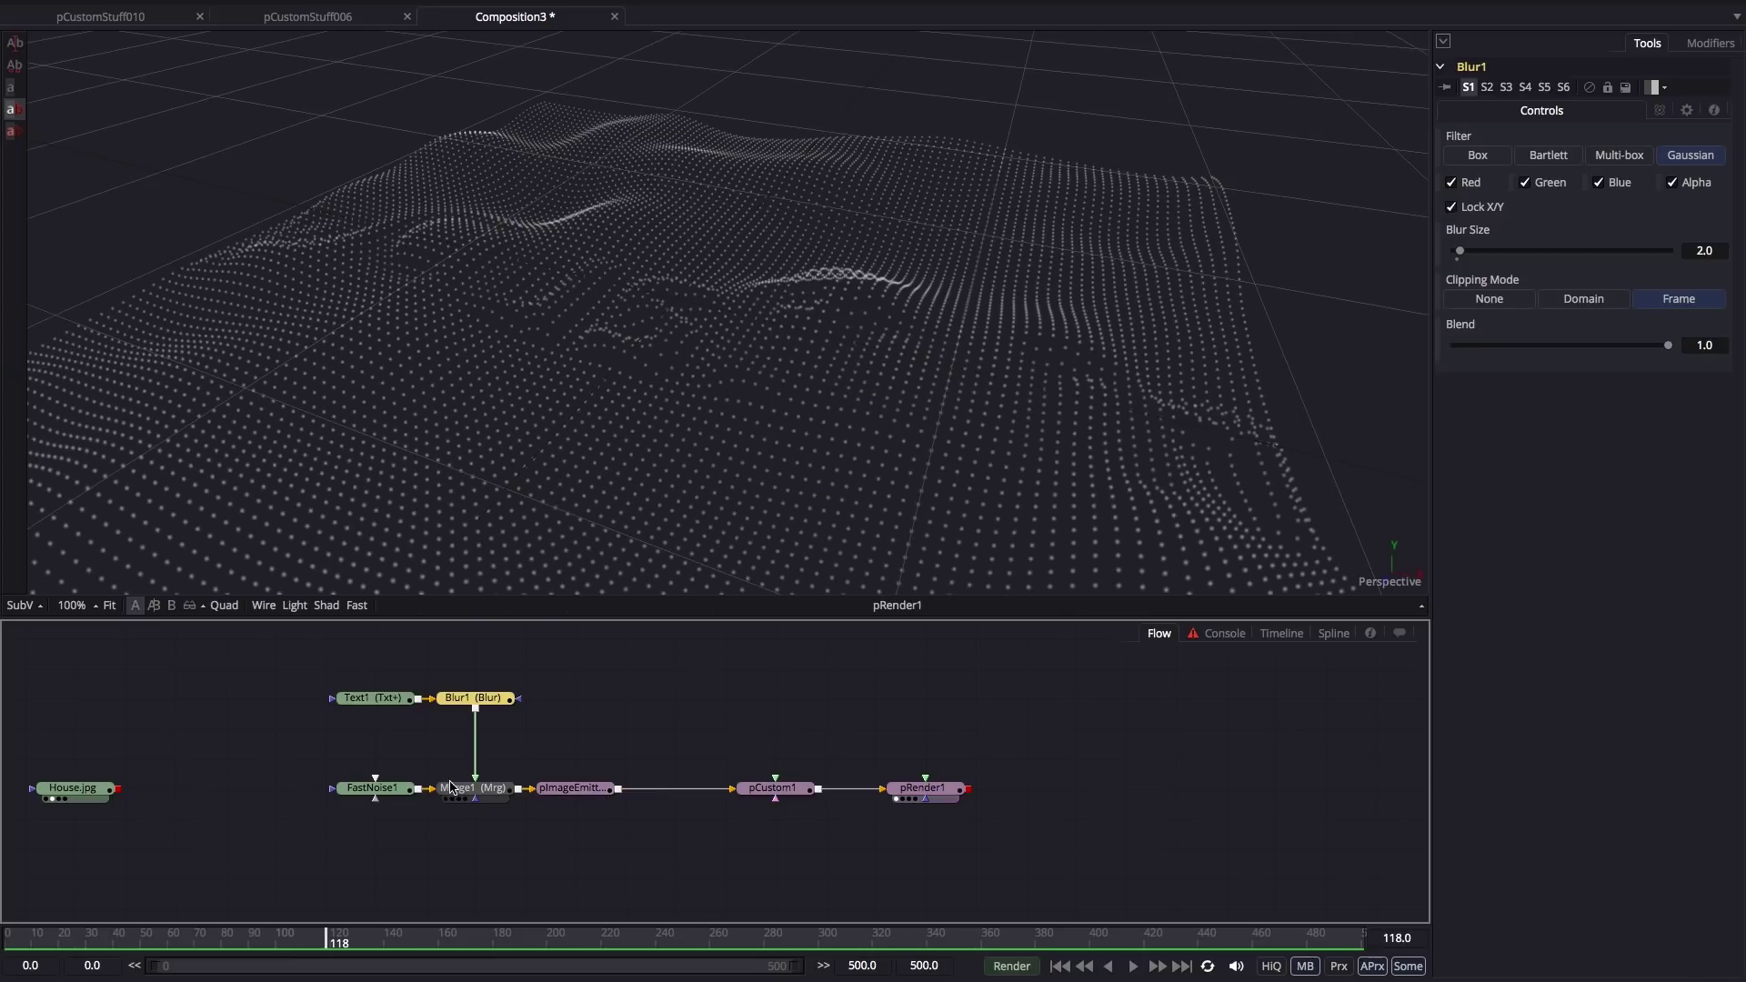
Place the House.jpg loader below the noise branch and connect it to the pImageEmitter in place of the merge.
{"action": "left_click_drag", "start_coordinate": [311, 652], "coordinate": [512, 743]}
{"action": "left_click_drag", "start_coordinate": [98, 788], "coordinate": [350, 225]}
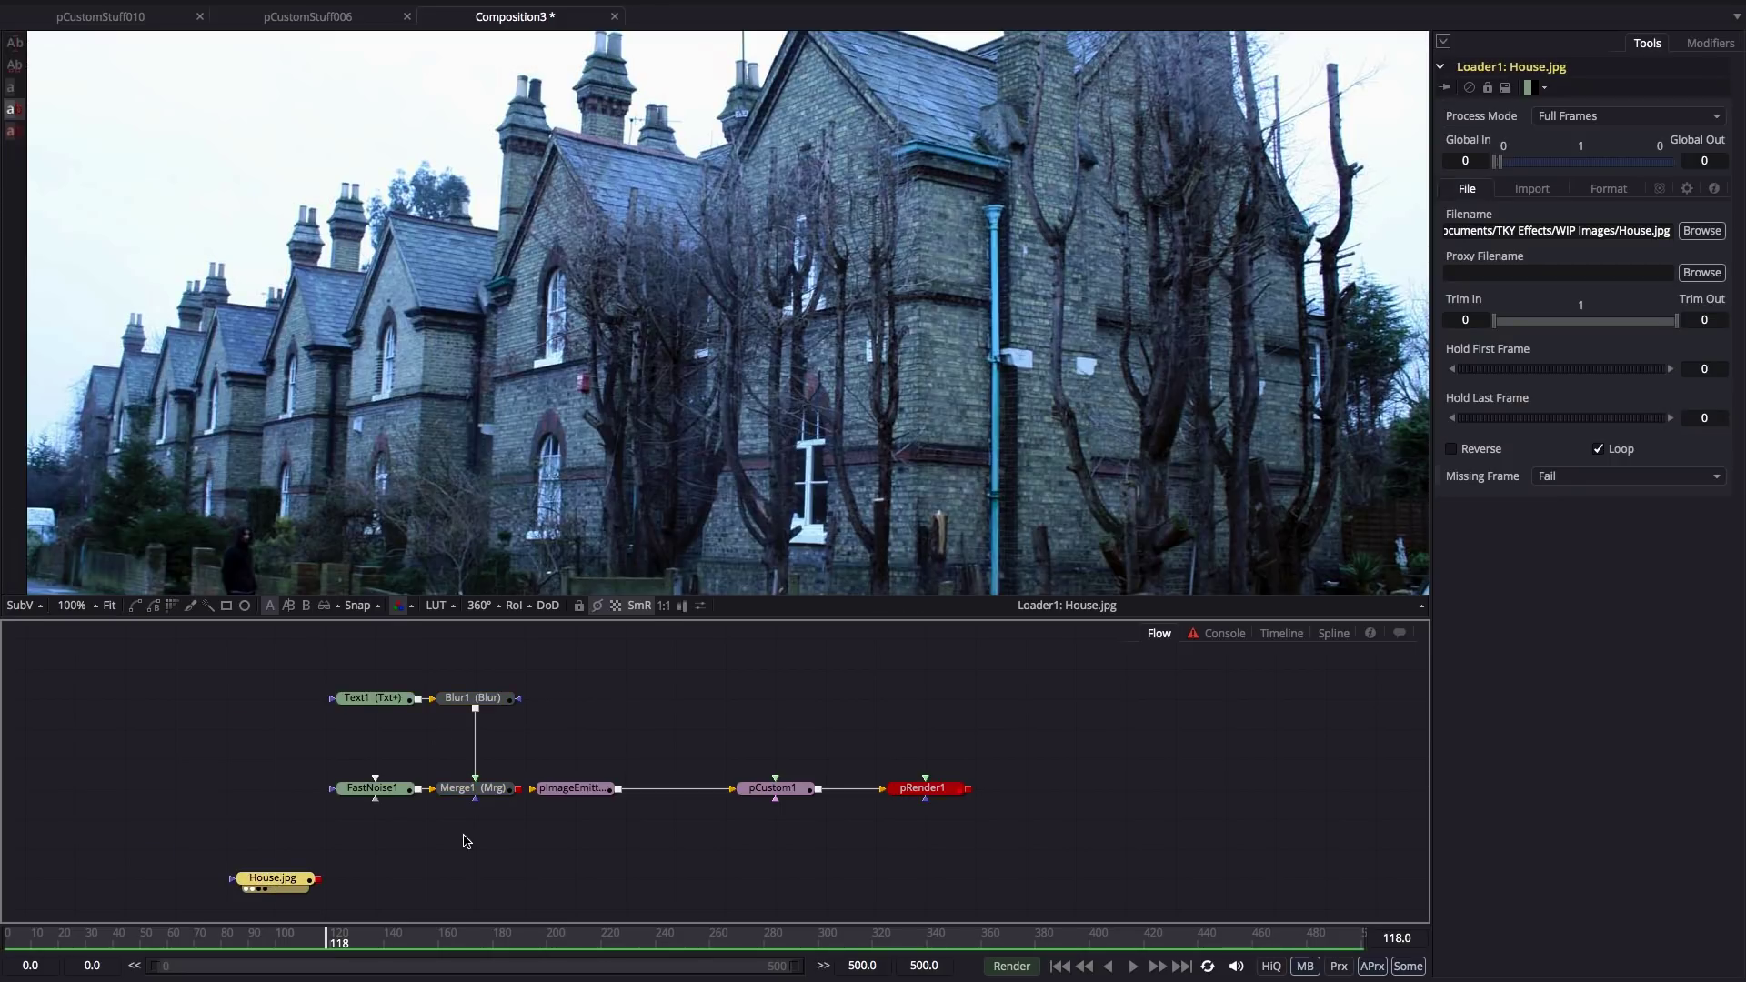
{"action": "left_click_drag", "start_coordinate": [313, 878], "coordinate": [537, 789]}
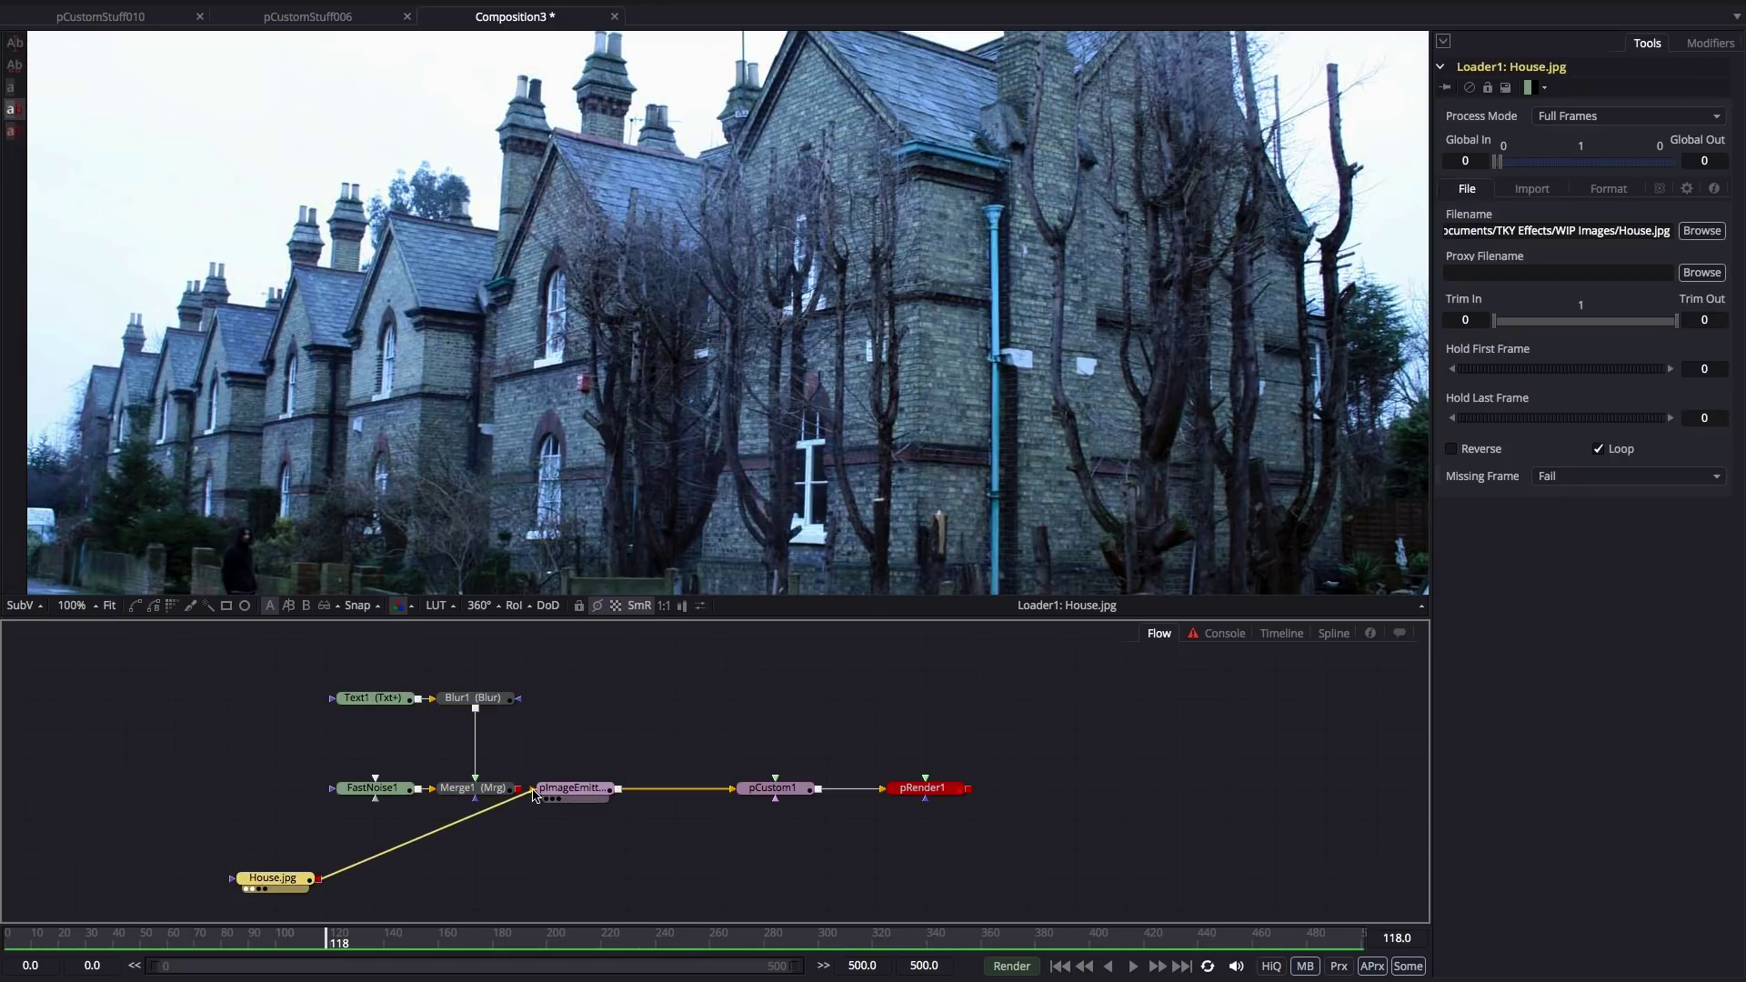
Set the pImageEmitter's X Density and Y Density to 0.15 and move the node slightly below the merge row.
{"action": "left_click", "coordinate": [573, 795]}
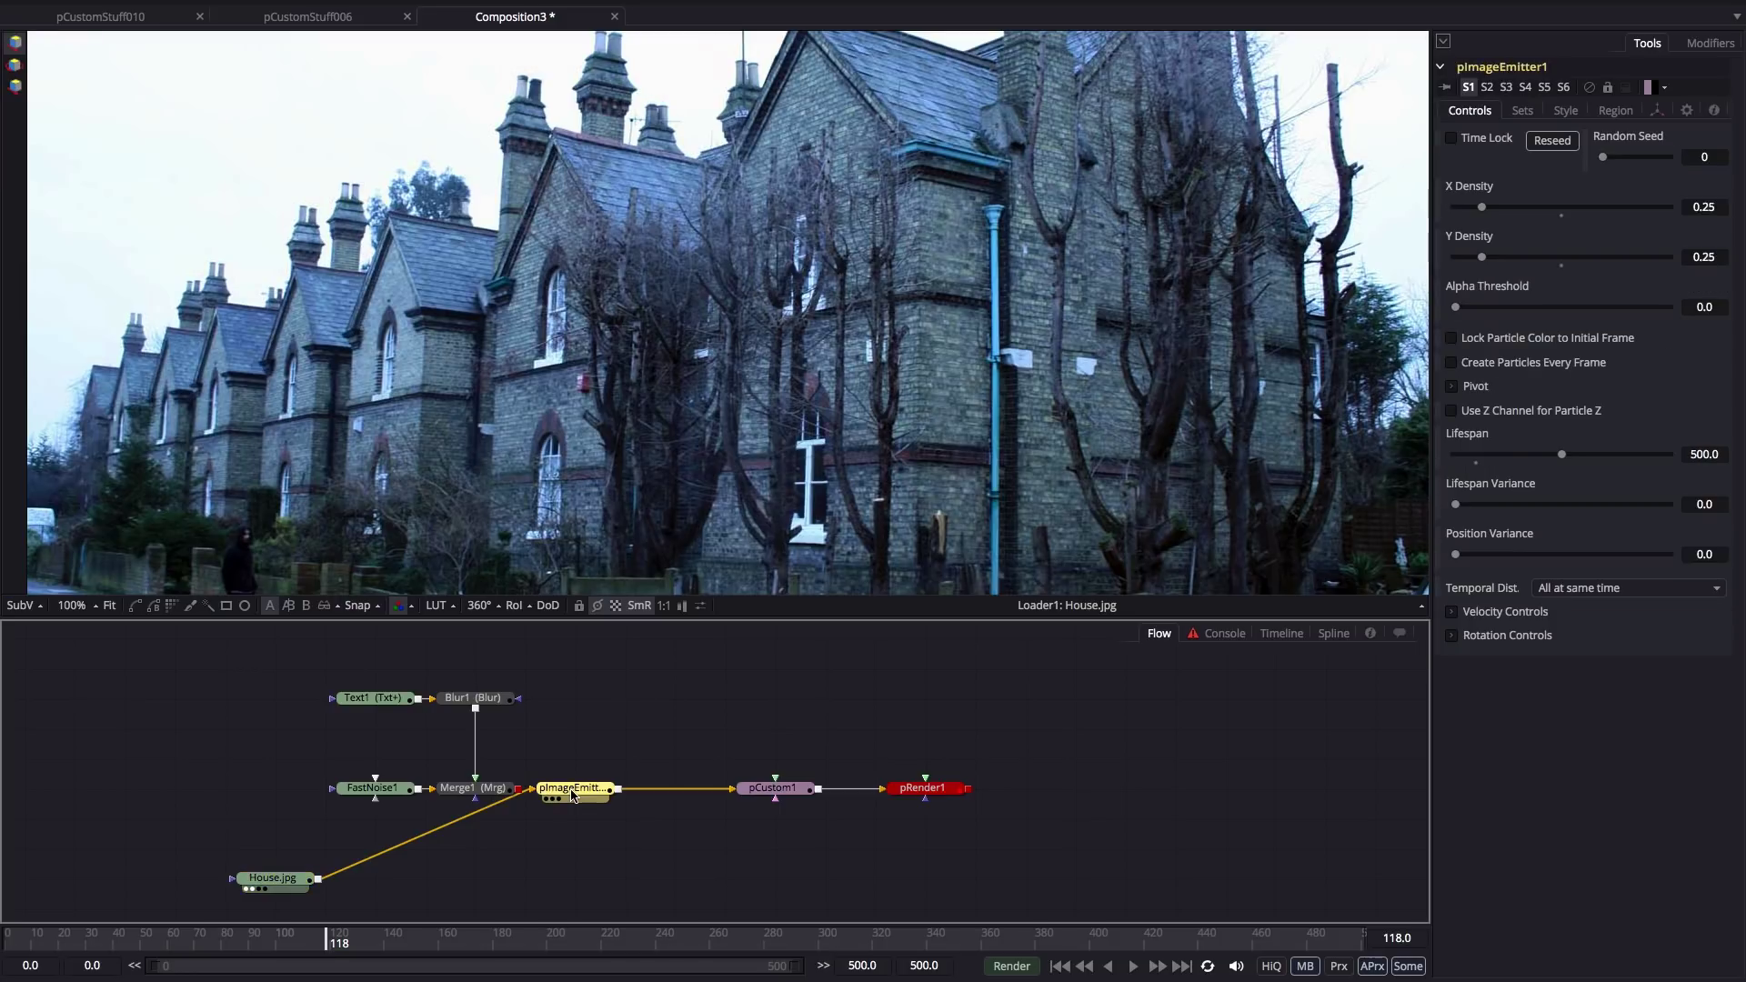
{"action": "left_click", "coordinate": [1721, 206]}
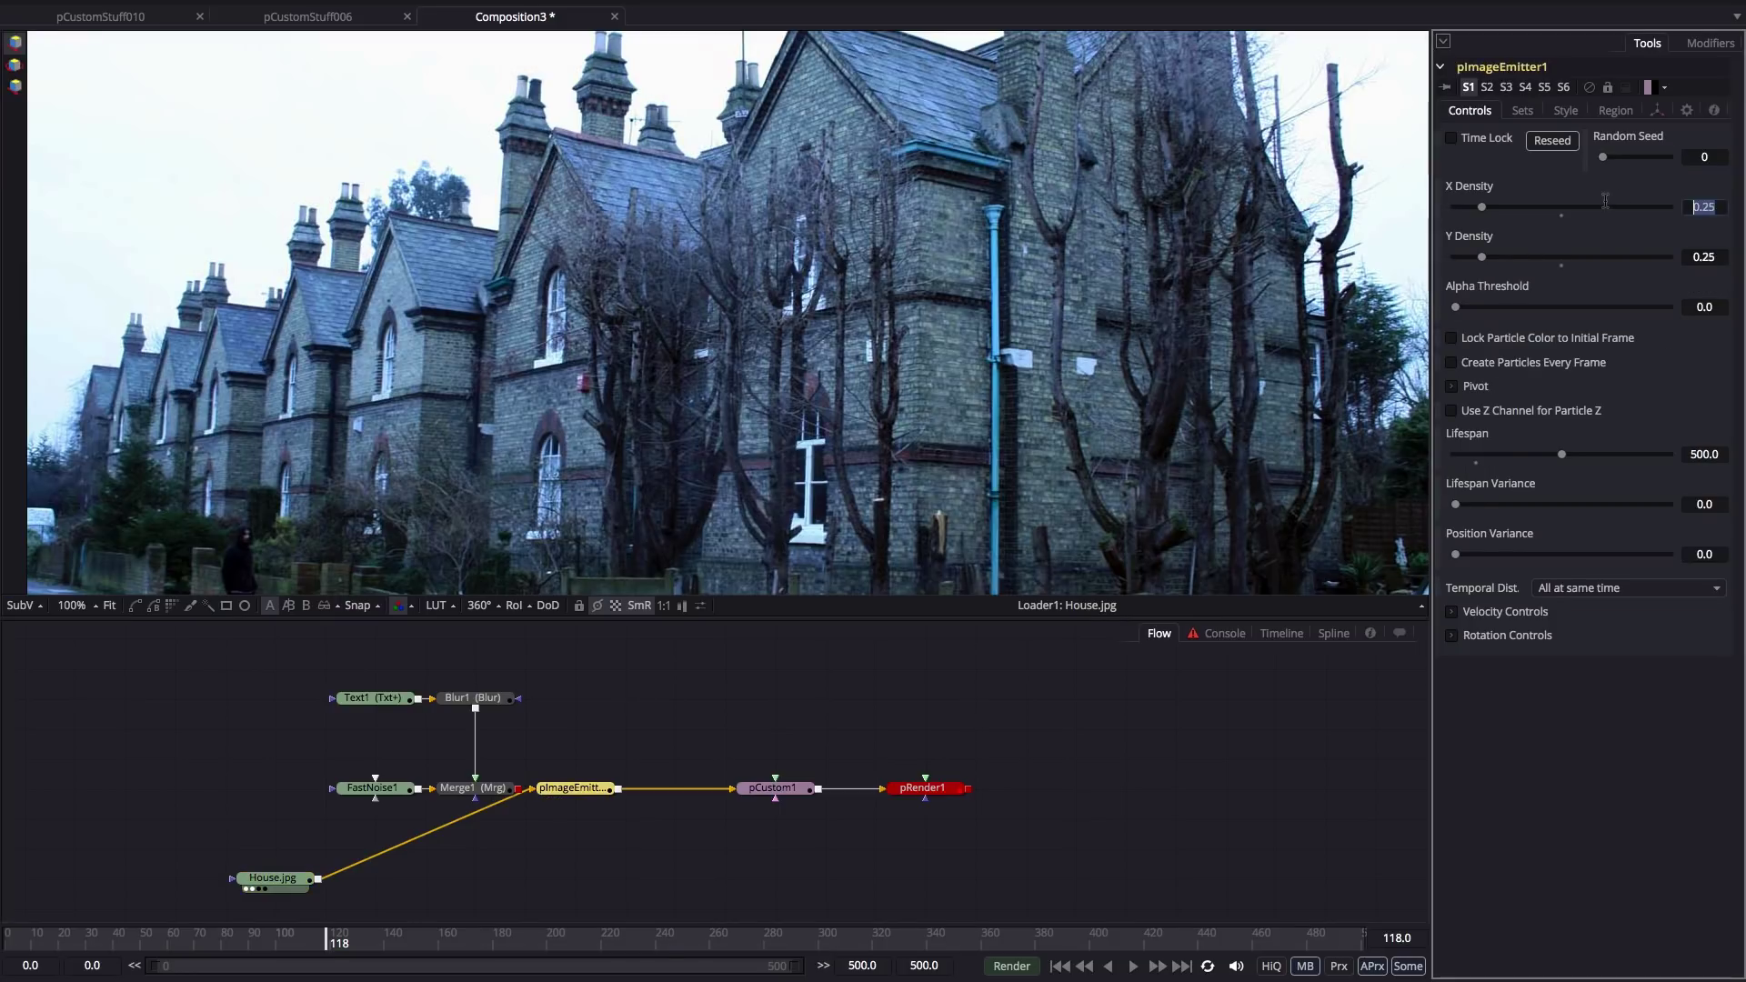
{"action": "type", "text": "0.15"}
{"action": "key", "text": "Return"}
{"action": "left_click_drag", "start_coordinate": [568, 788], "coordinate": [570, 818]}
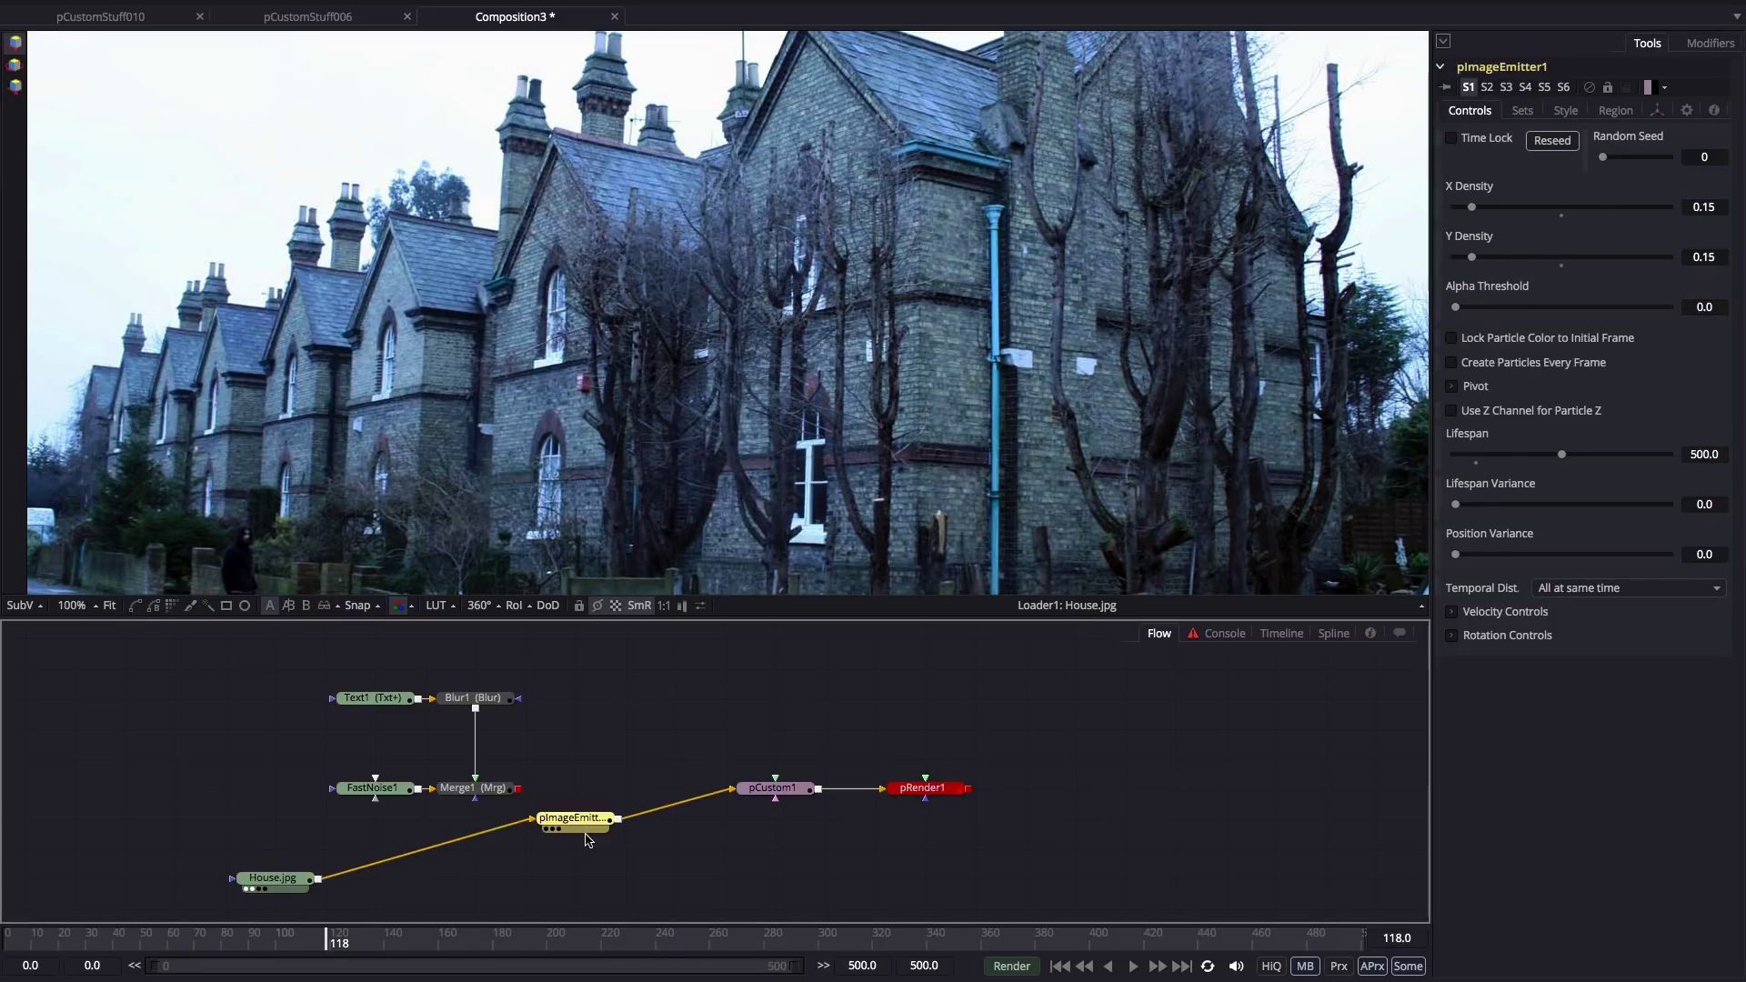
View the pRender output beside the house photo and examine how image brightness displaces the particles from several angles.
{"action": "left_click_drag", "start_coordinate": [938, 787], "coordinate": [670, 162]}
{"action": "key", "text": "ctrl+f"}
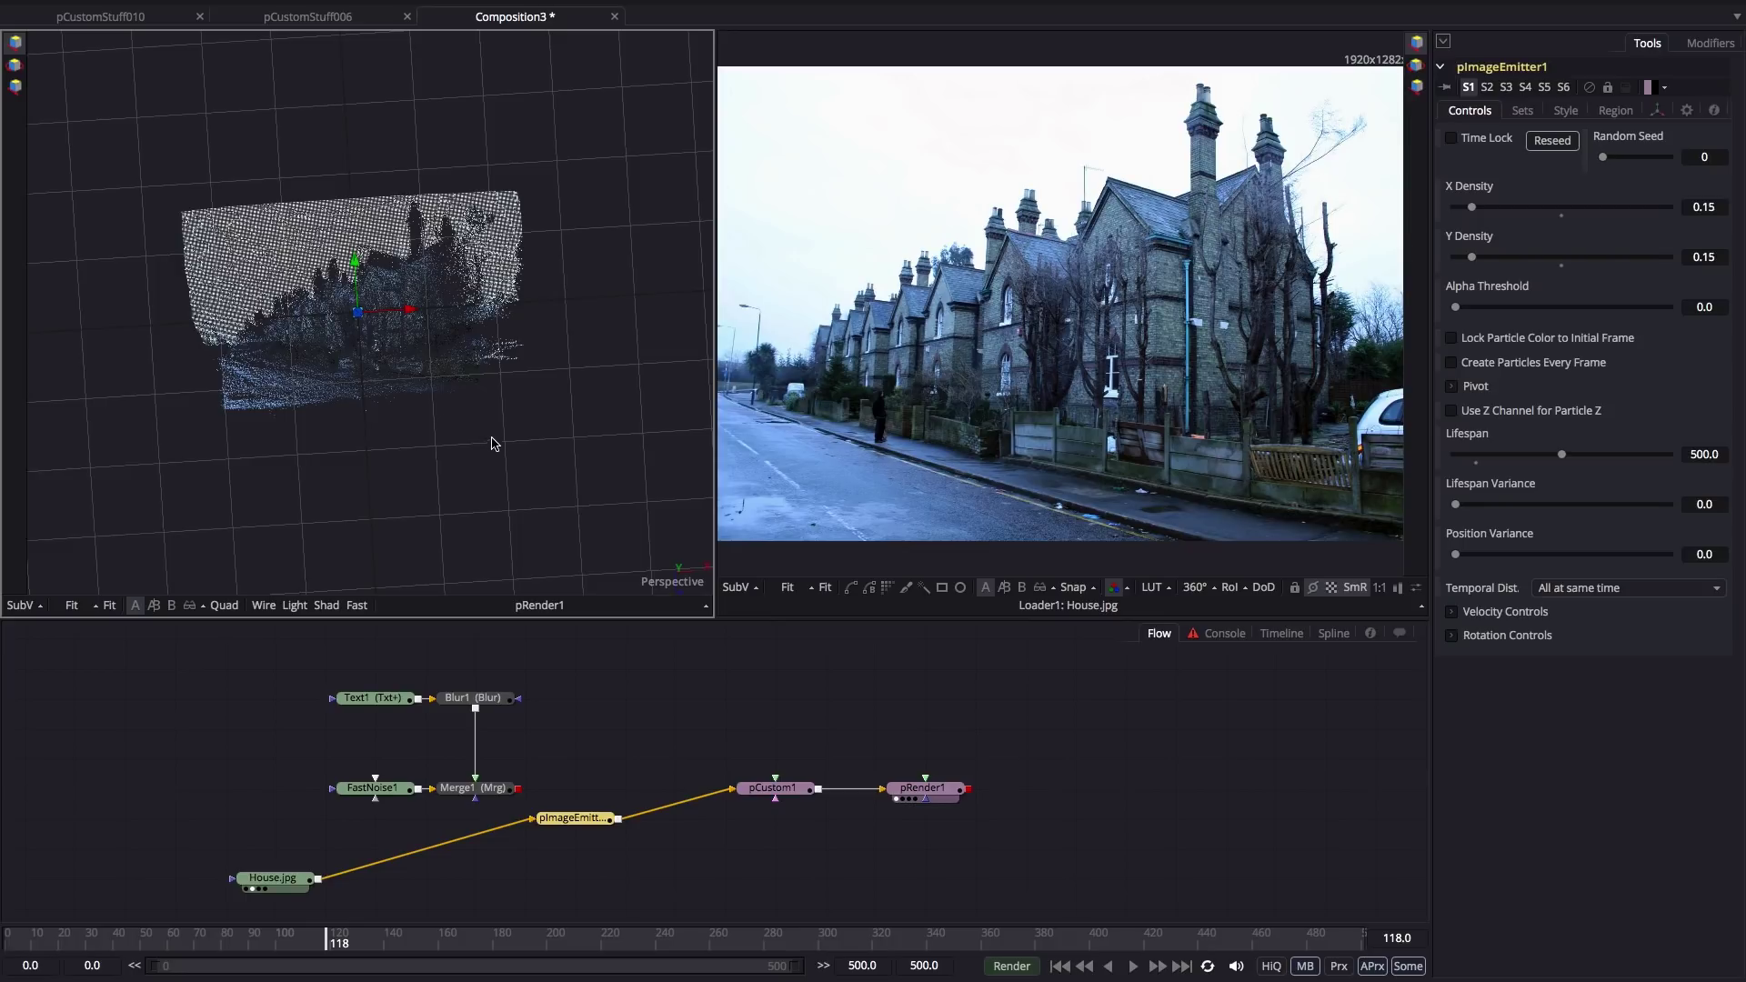
{"action": "scroll", "coordinate": [483, 426], "scroll_direction": "up", "scroll_amount": 5}
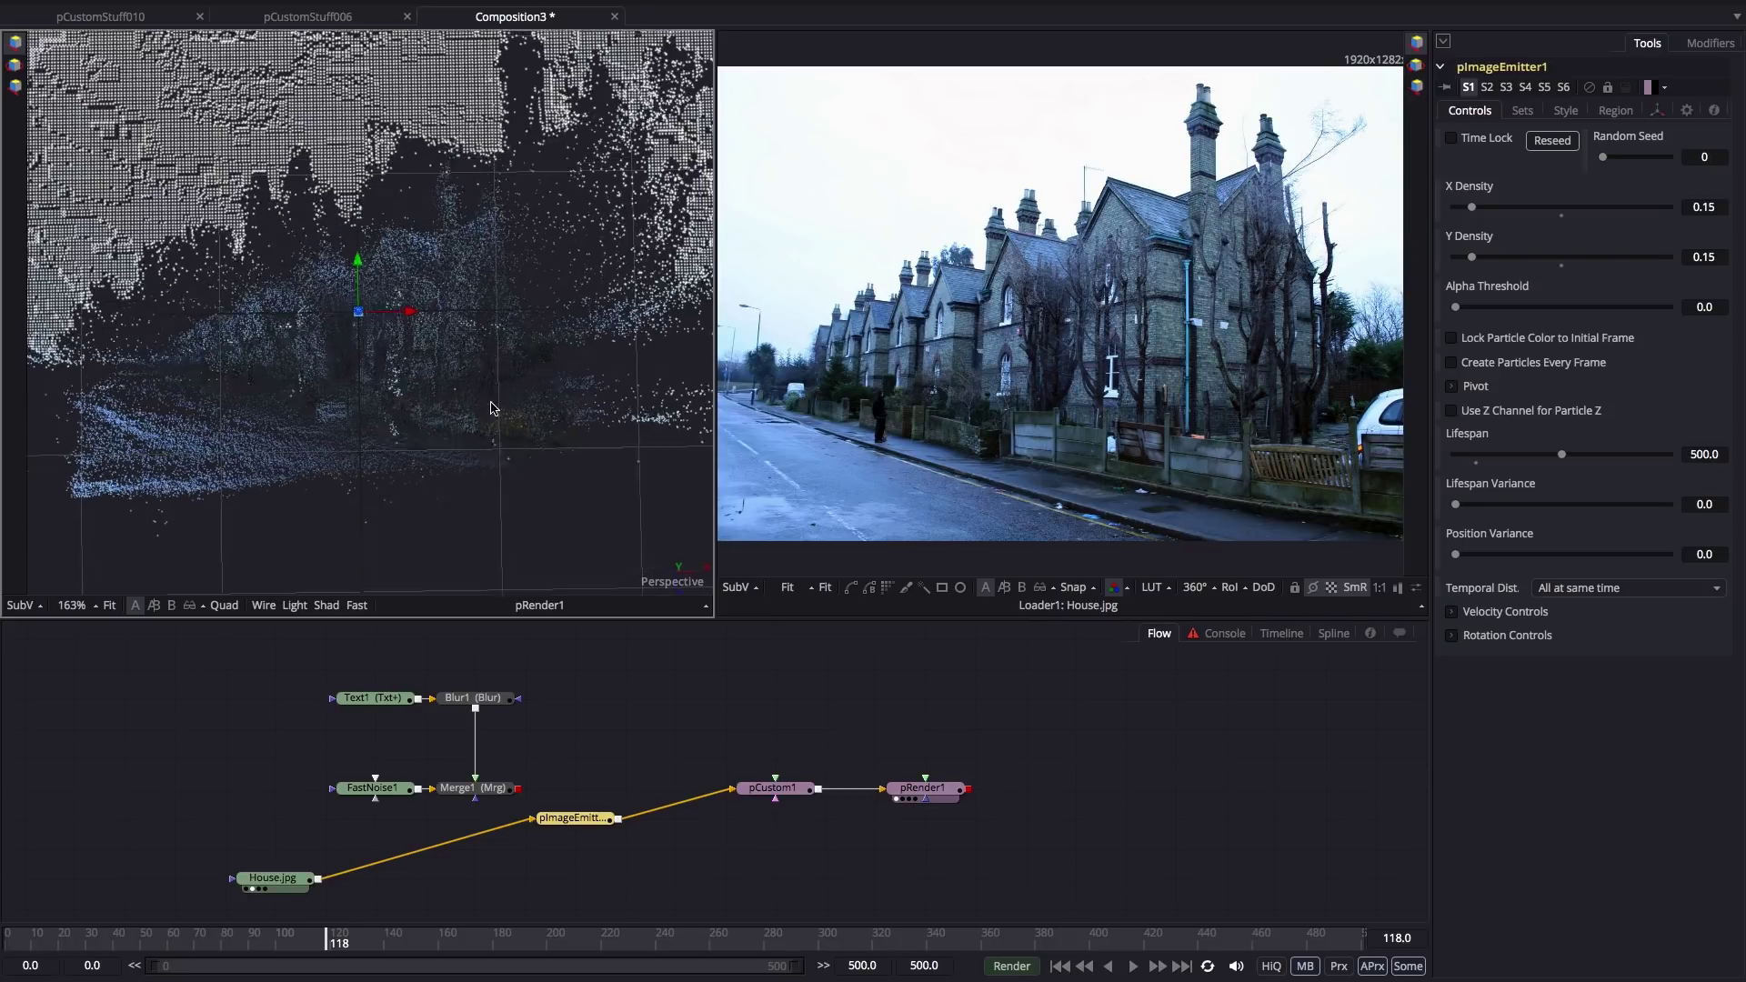
{"action": "left_click_drag", "start_coordinate": [504, 343], "coordinate": [501, 399]}
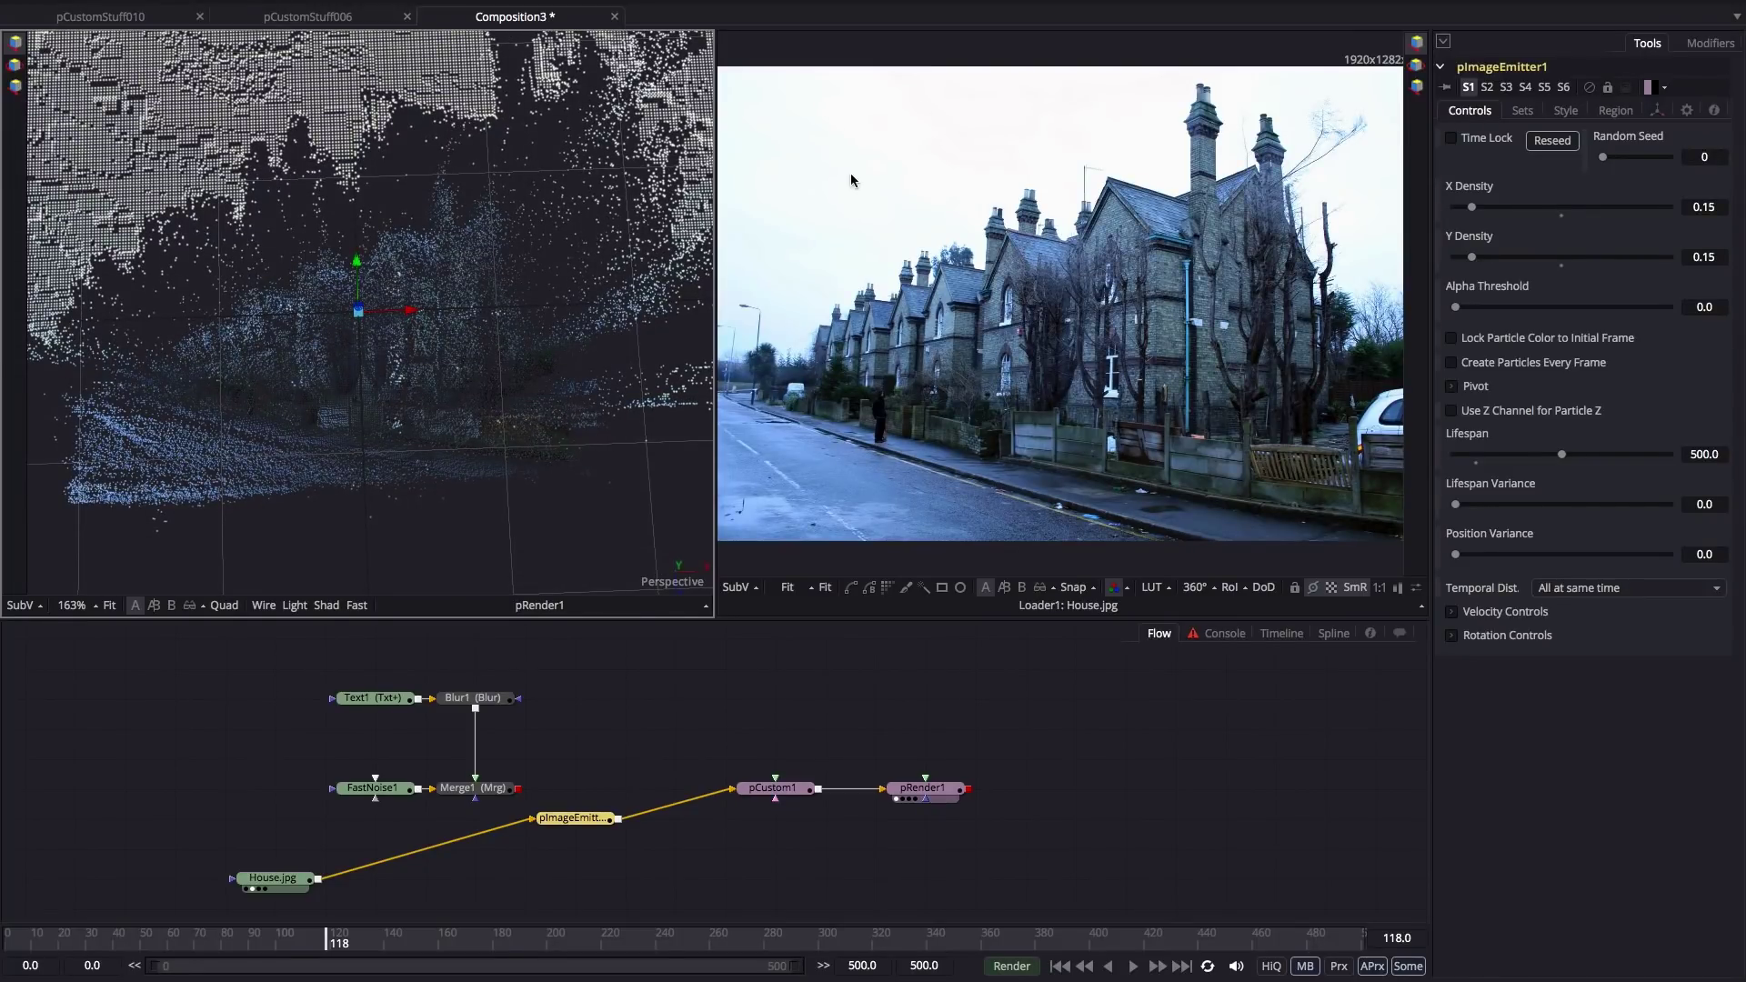
{"action": "left_click_drag", "start_coordinate": [439, 199], "coordinate": [363, 172]}
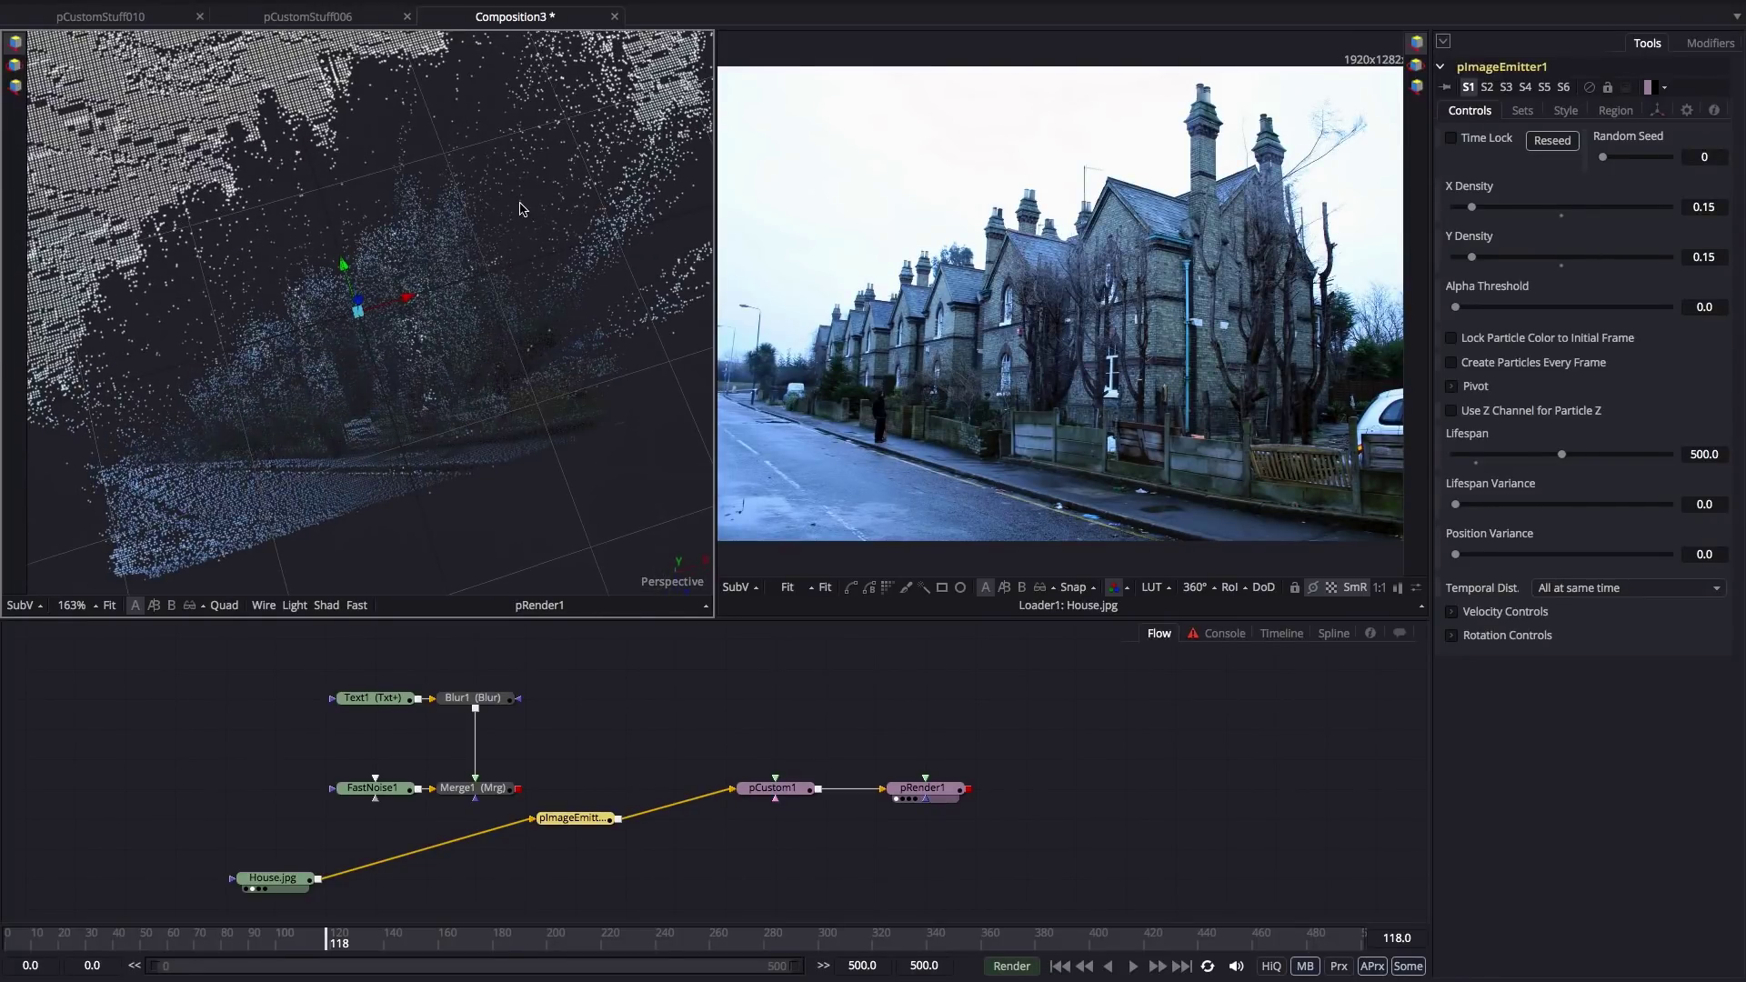
{"action": "left_click_drag", "start_coordinate": [431, 494], "coordinate": [404, 154]}
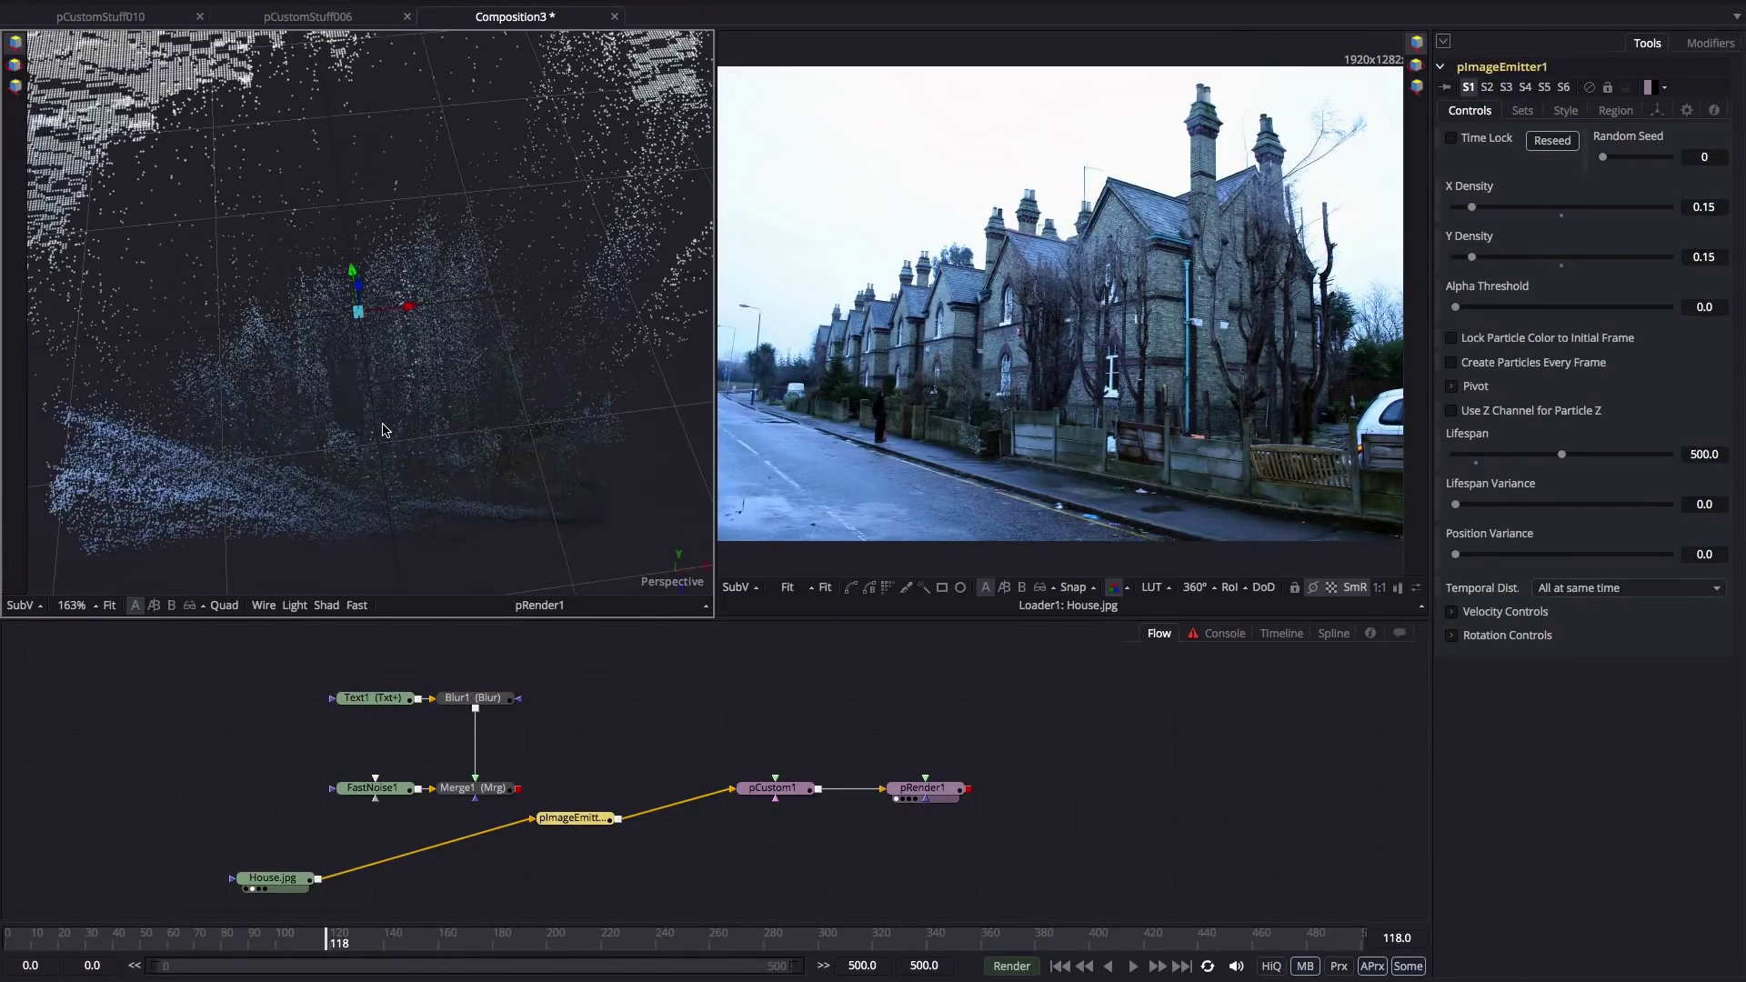
{"action": "left_click_drag", "start_coordinate": [383, 430], "coordinate": [717, 310]}
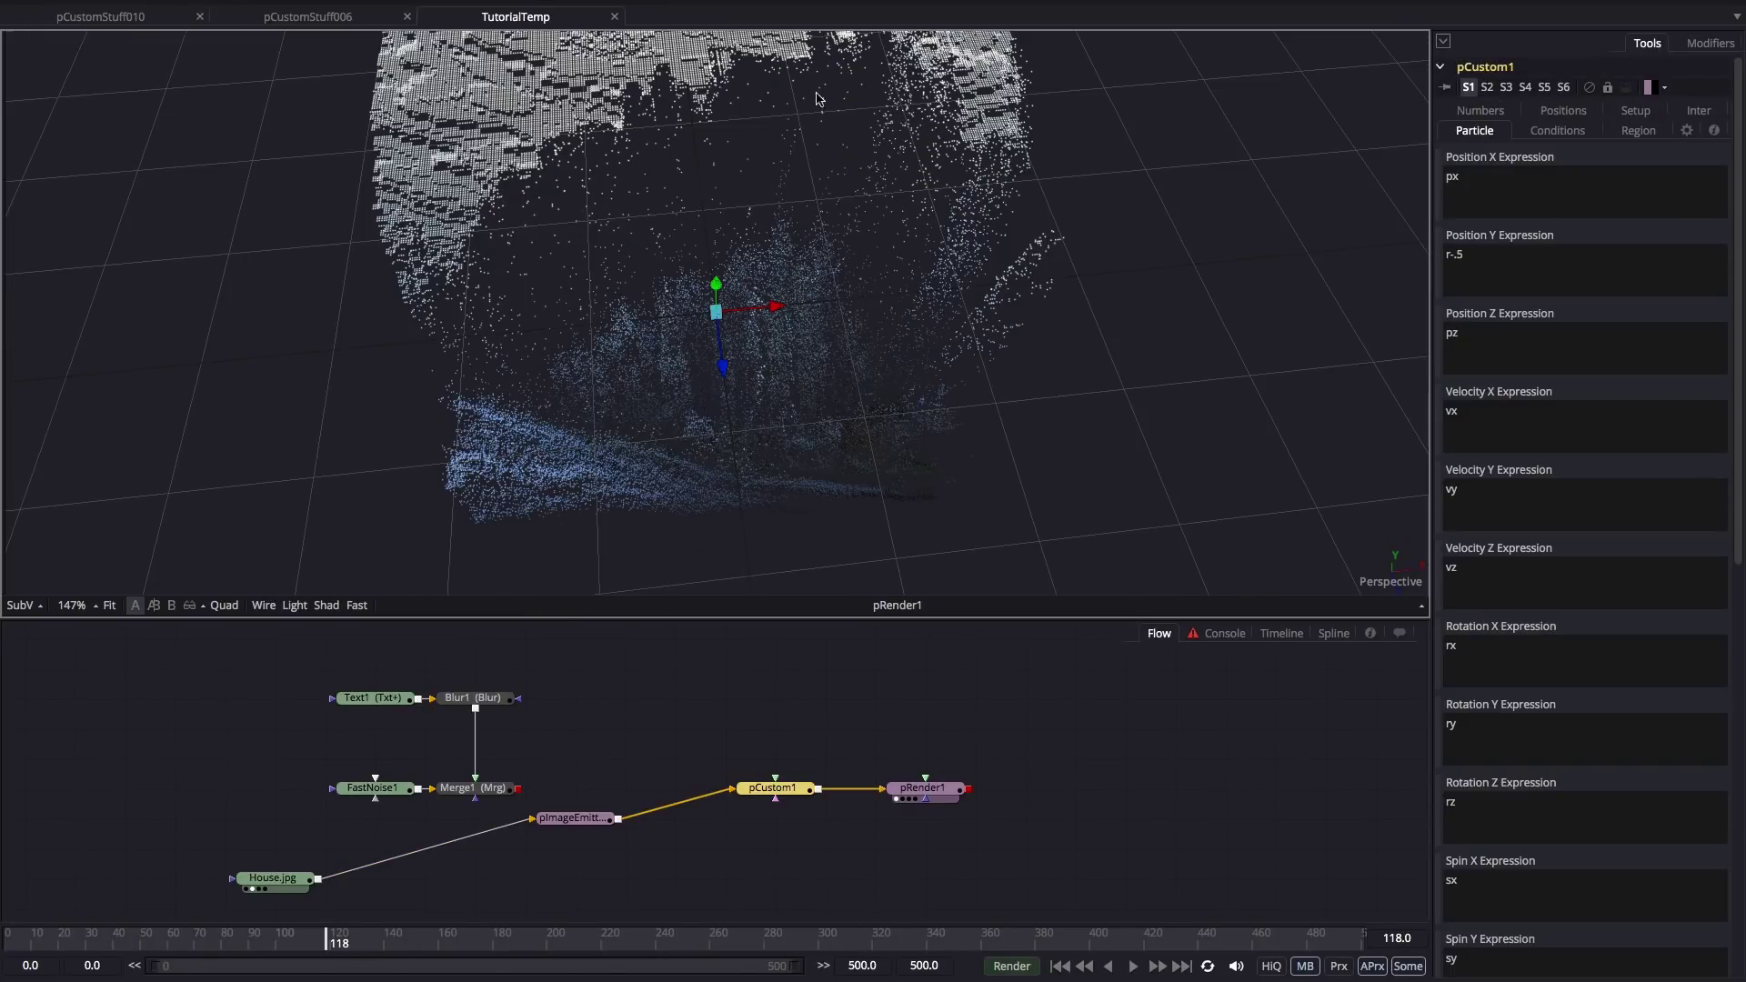
{"action": "mouse_move", "coordinate": [847, 291]}
{"action": "left_mouse_down"}
{"action": "mouse_move", "coordinate": [799, 249]}
{"action": "mouse_move", "coordinate": [833, 98]}
{"action": "mouse_move", "coordinate": [842, 313]}
{"action": "left_mouse_up"}
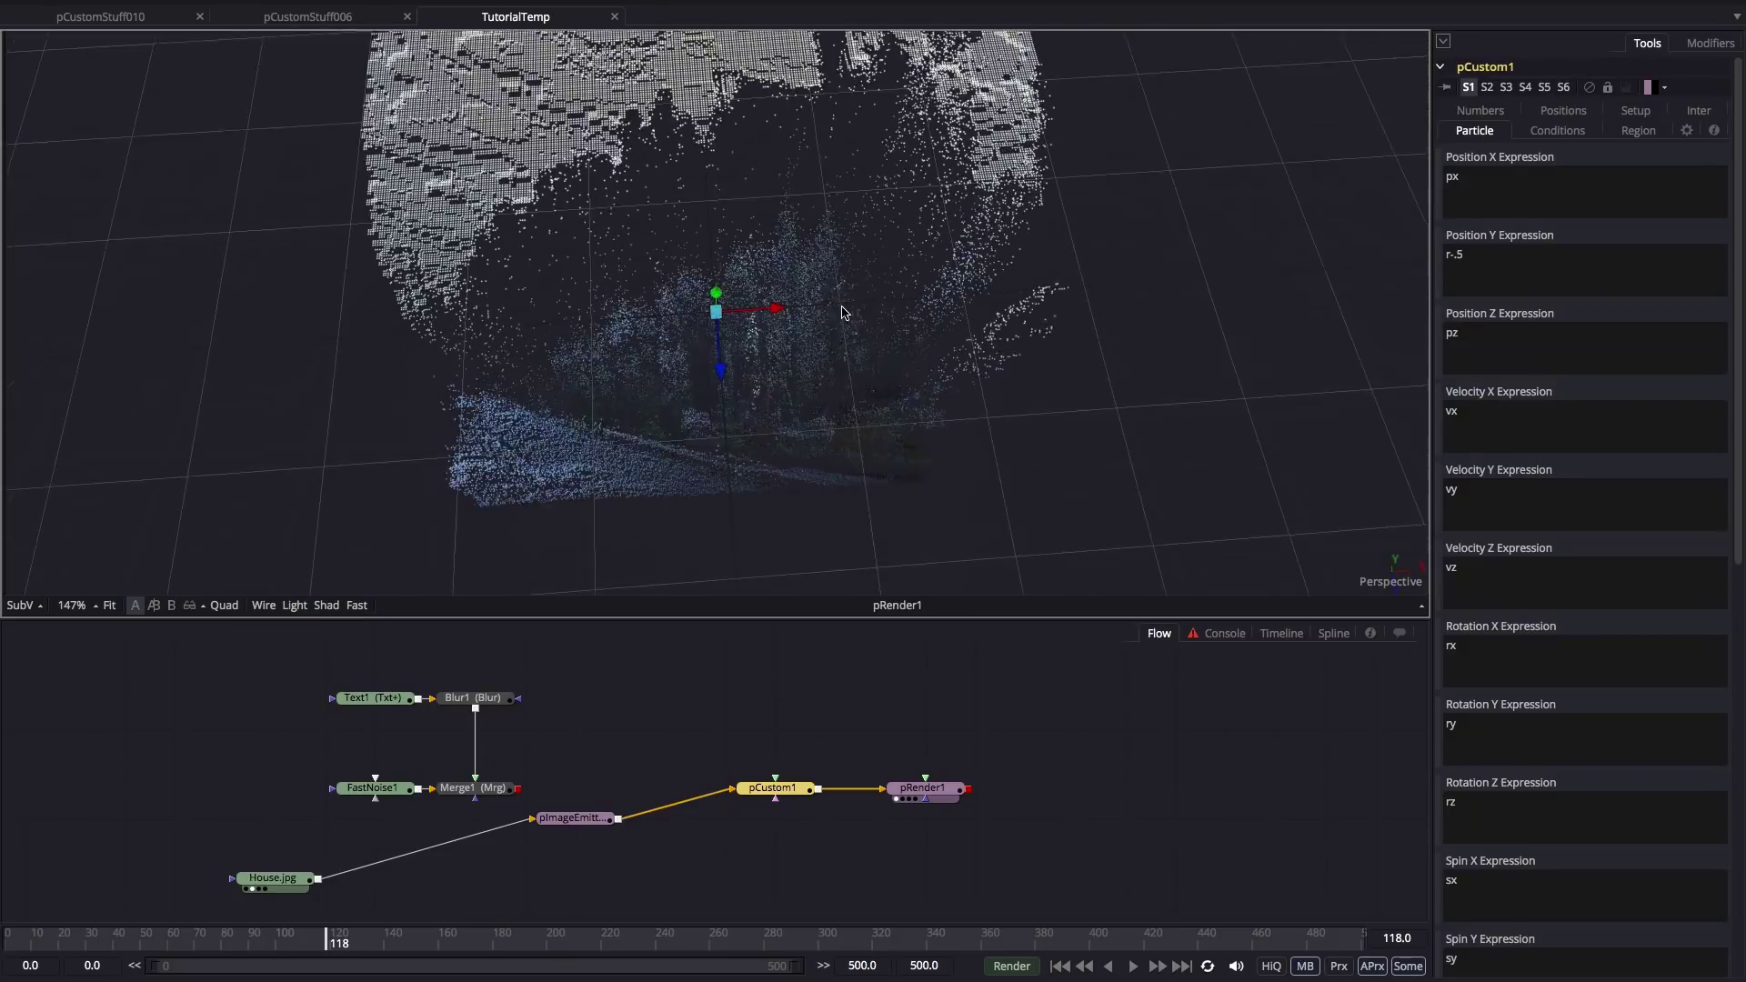
Change the pCustom node's Position Y Expression to r*.25-.5.
{"action": "left_click", "coordinate": [270, 880]}
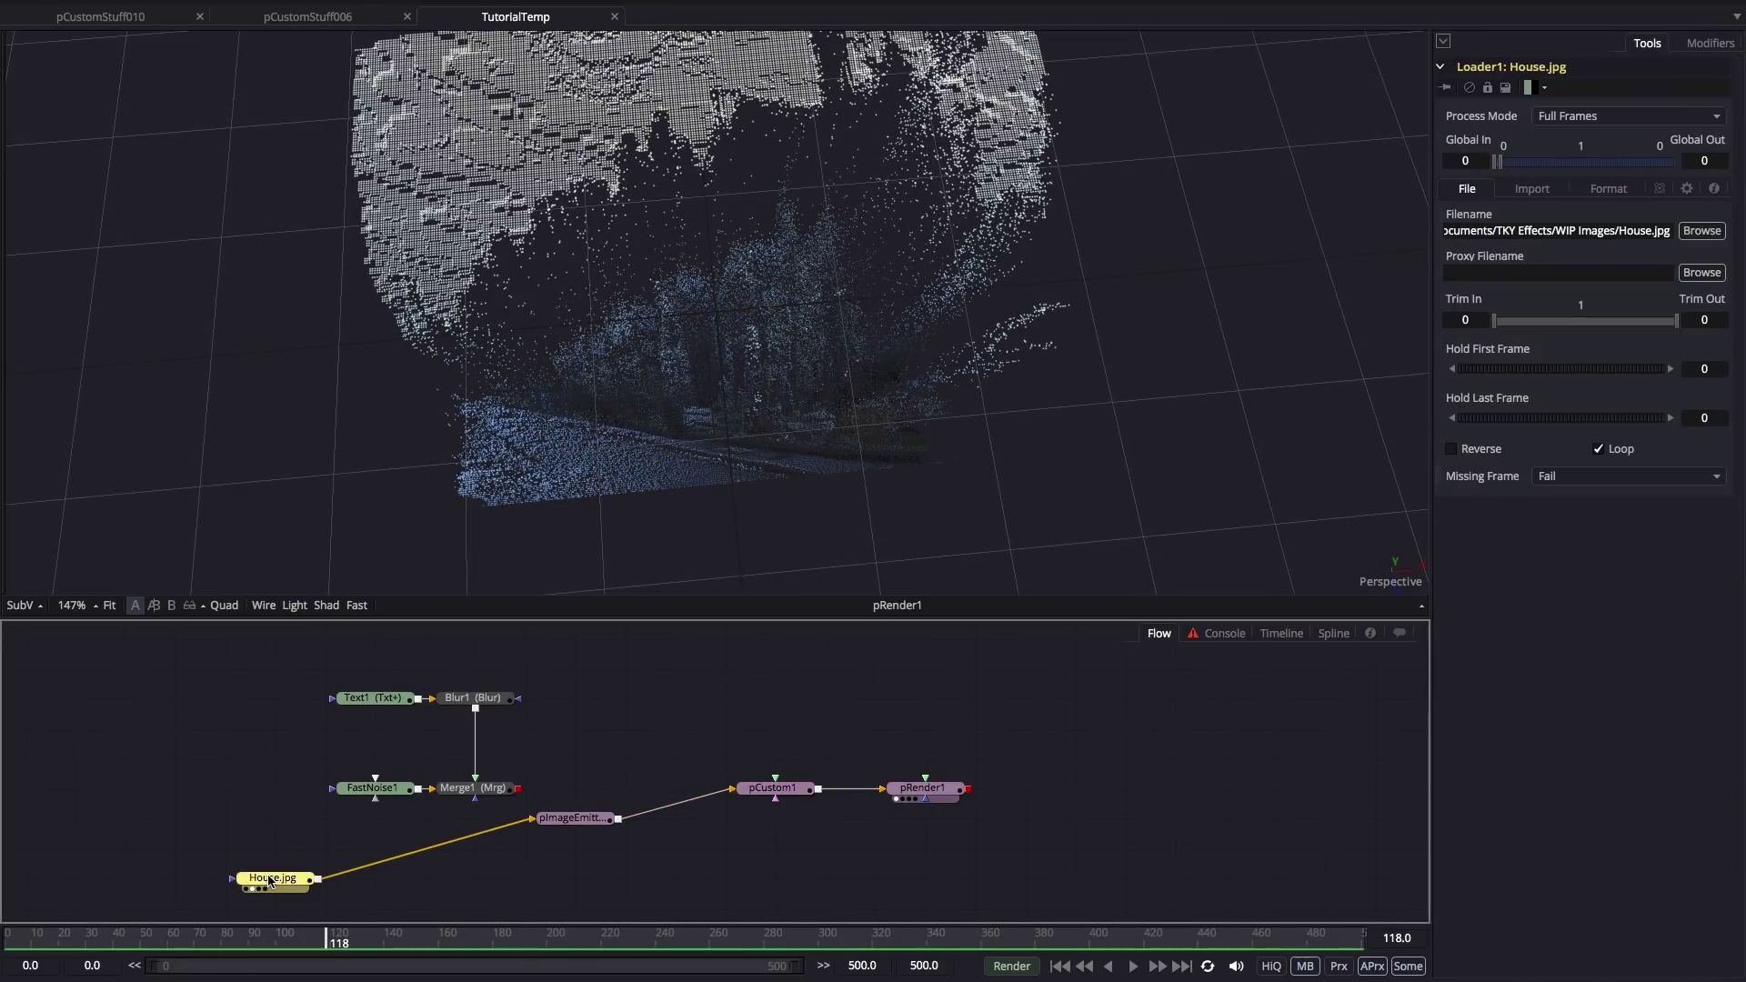
{"action": "left_click", "coordinate": [767, 789]}
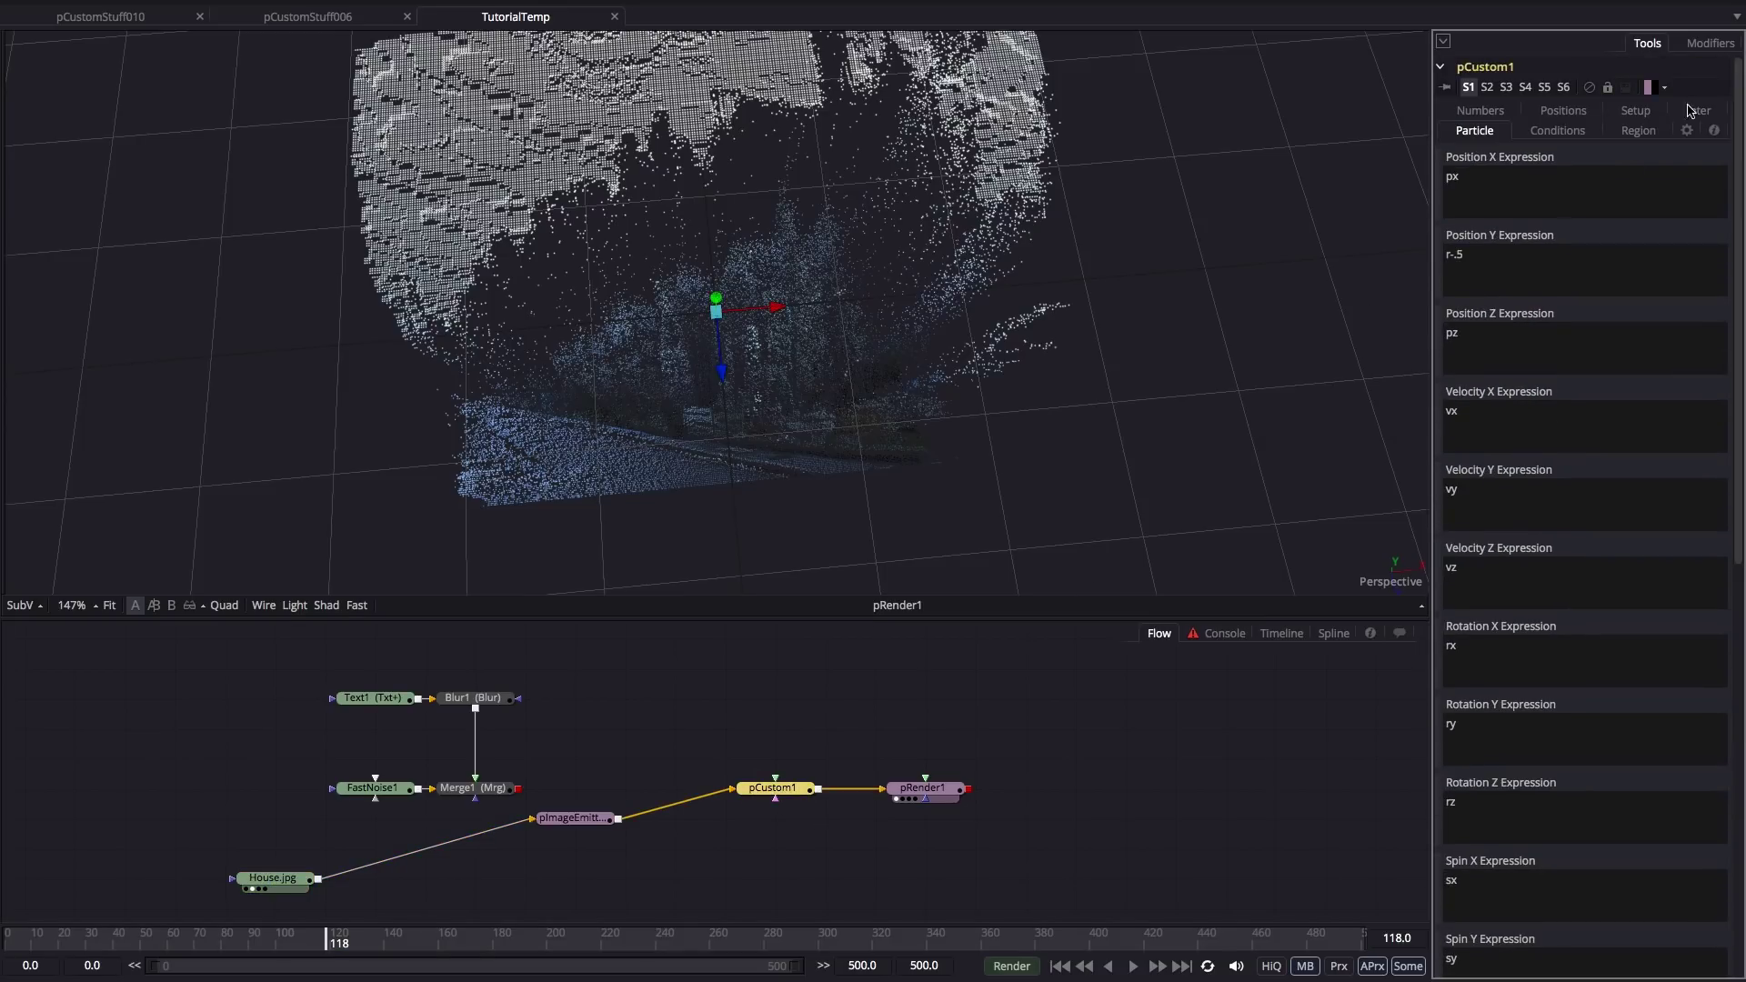
{"action": "left_click_drag", "start_coordinate": [1499, 254], "coordinate": [1361, 244]}
{"action": "left_click", "coordinate": [1507, 257]}
{"action": "left_click", "coordinate": [1450, 255]}
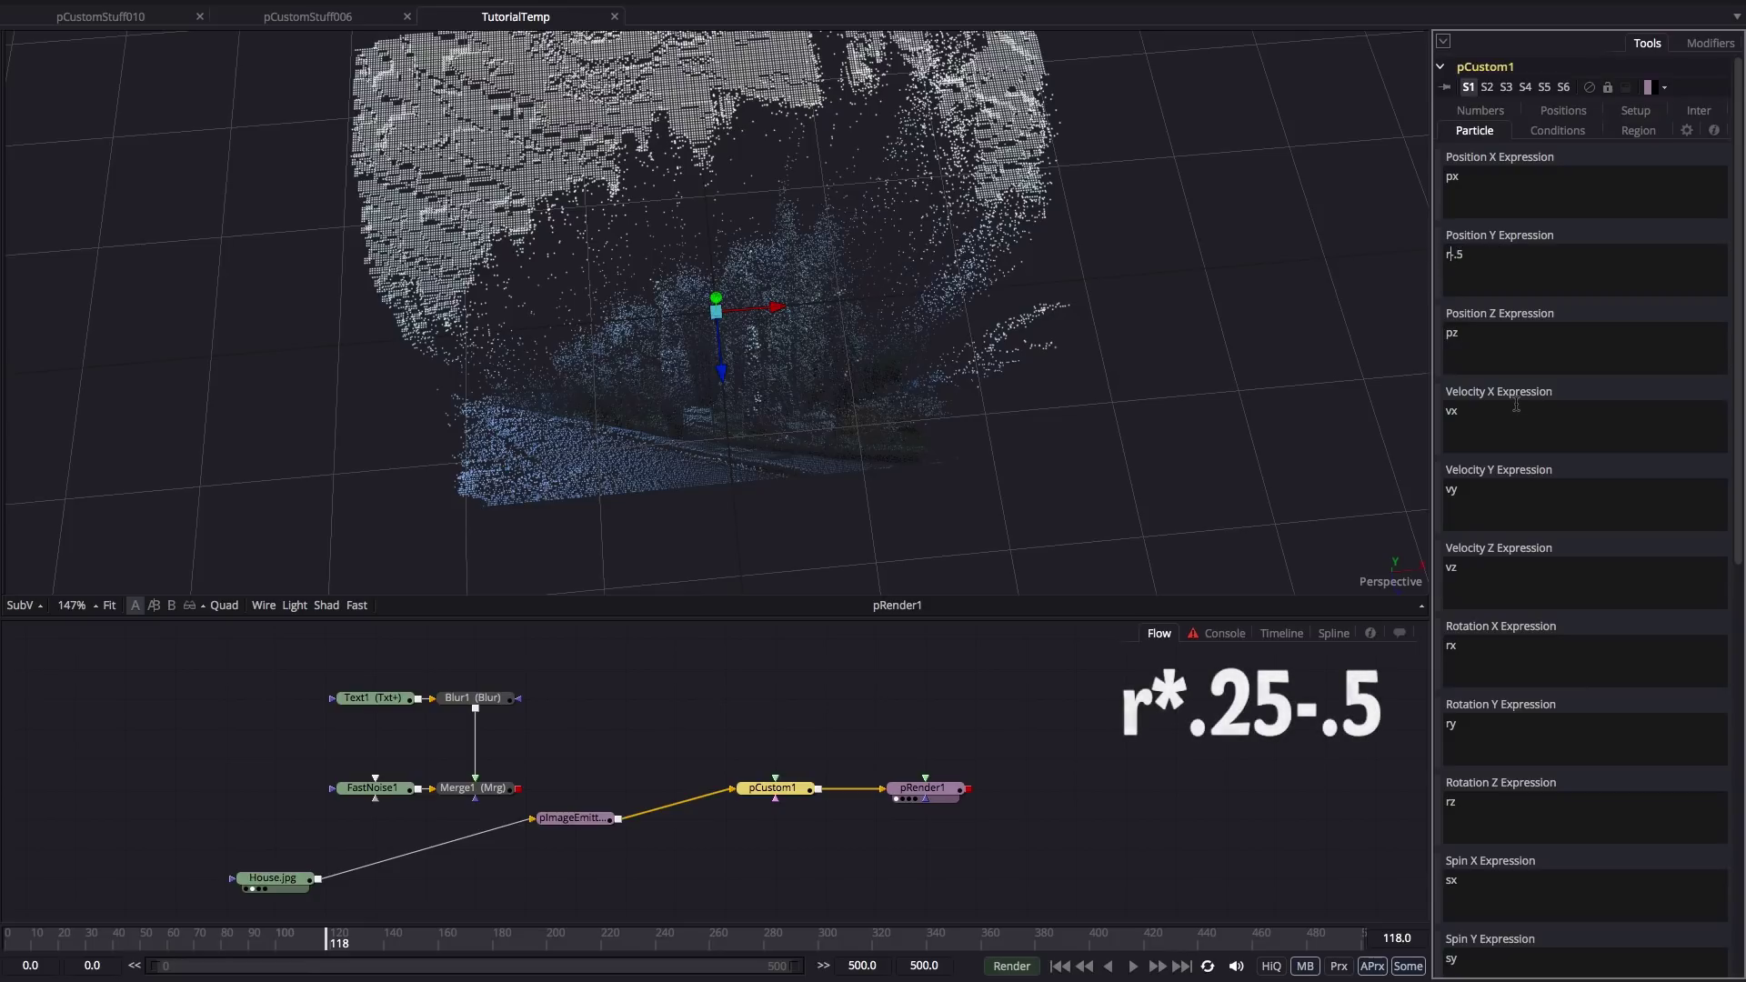
{"action": "type", "text": "*.25"}
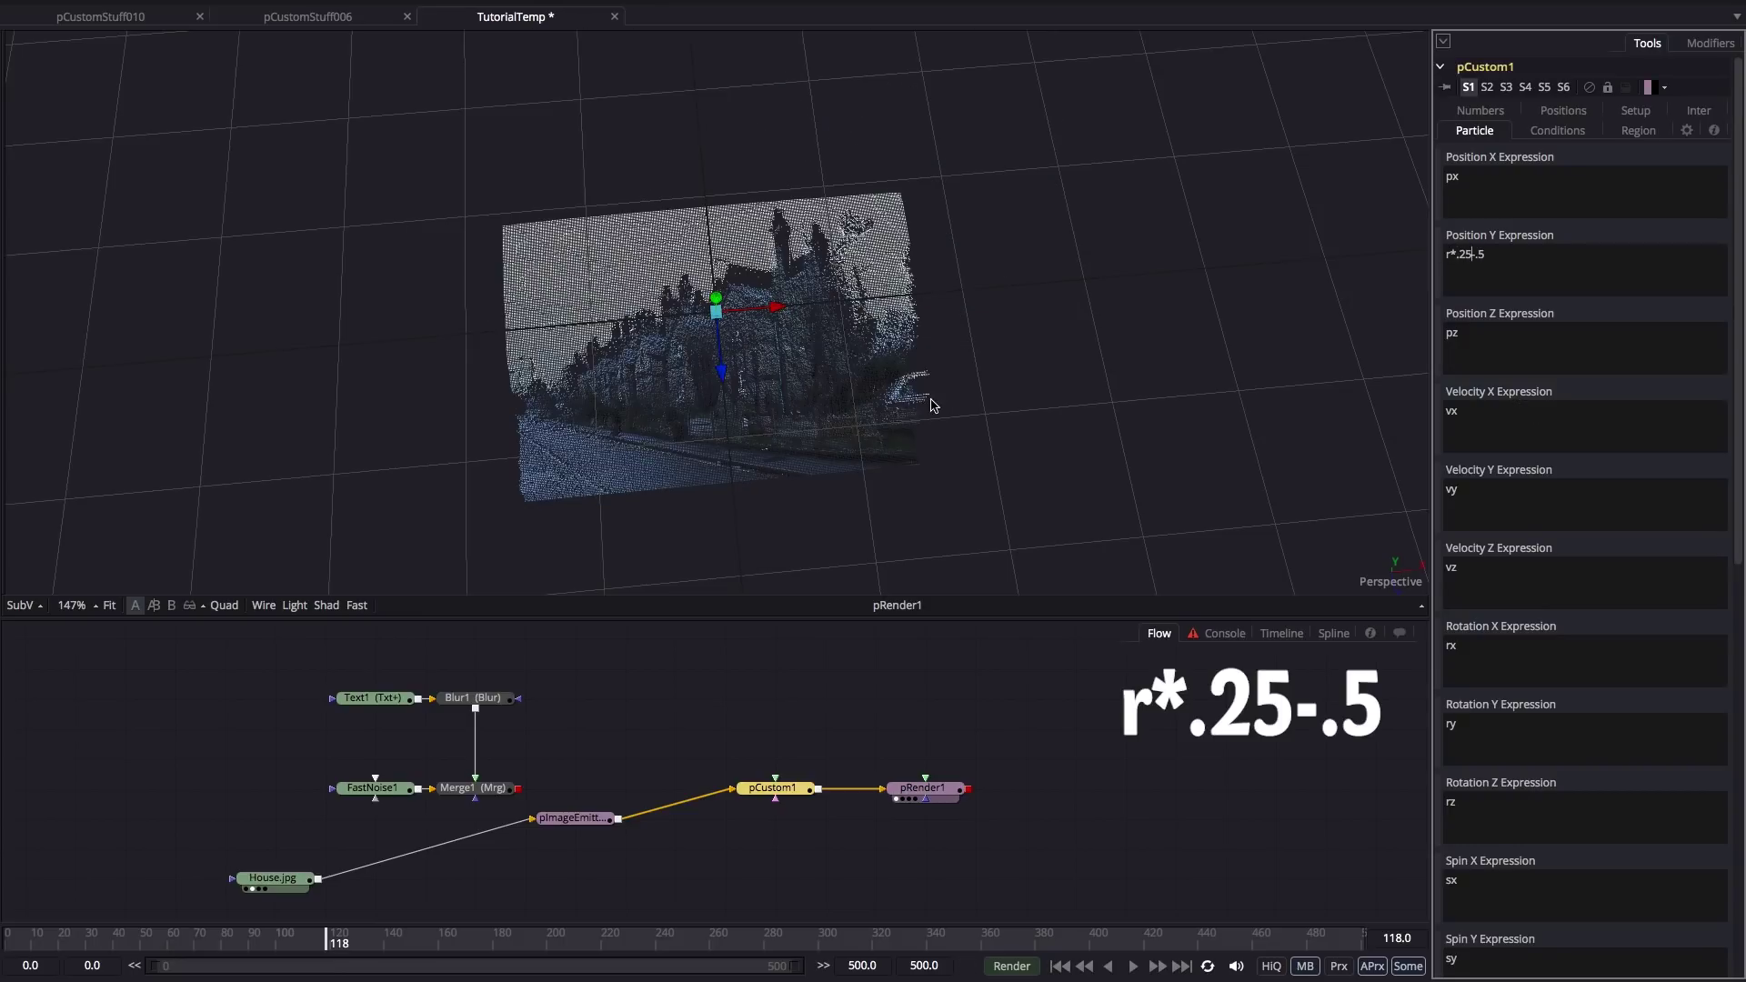
Change the pCustom node's Position Y Expression to r*.25-.125 and view the particles from a new angle.
{"action": "left_click_drag", "start_coordinate": [932, 401], "coordinate": [1095, 269]}
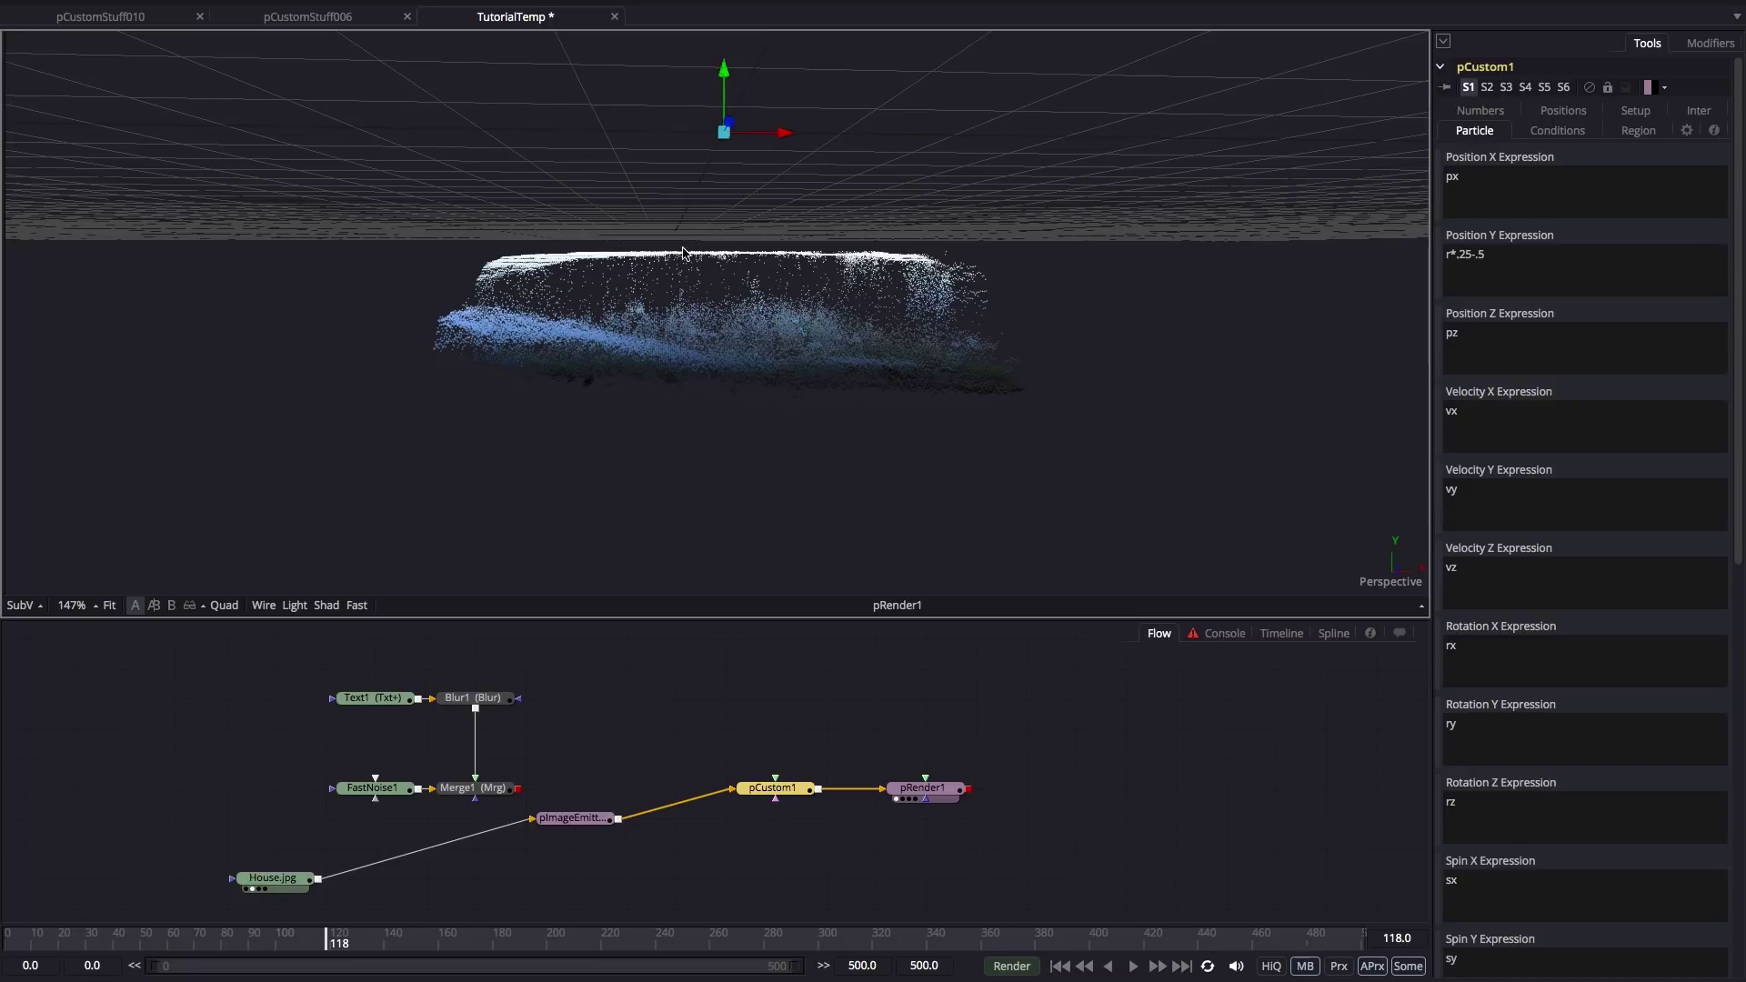
{"action": "left_click_drag", "start_coordinate": [984, 298], "coordinate": [985, 312]}
{"action": "left_click", "coordinate": [1478, 256]}
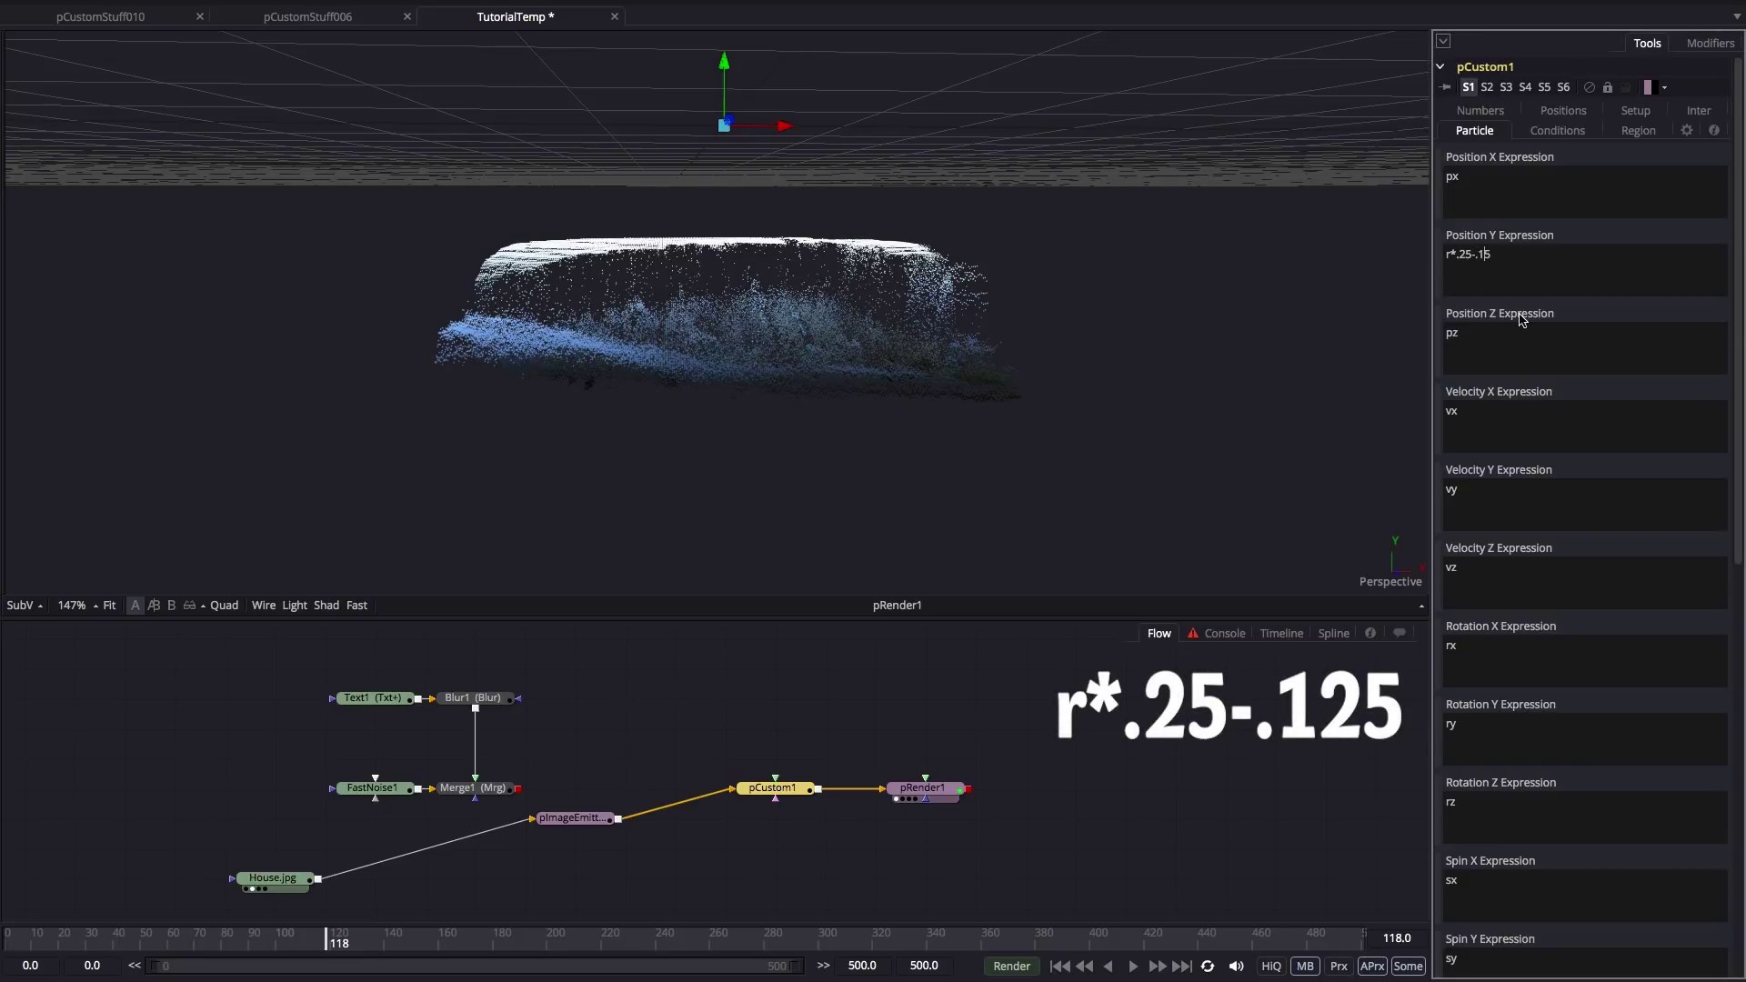
{"action": "type", "text": "2"}
{"action": "left_click_drag", "start_coordinate": [787, 324], "coordinate": [1018, 359]}
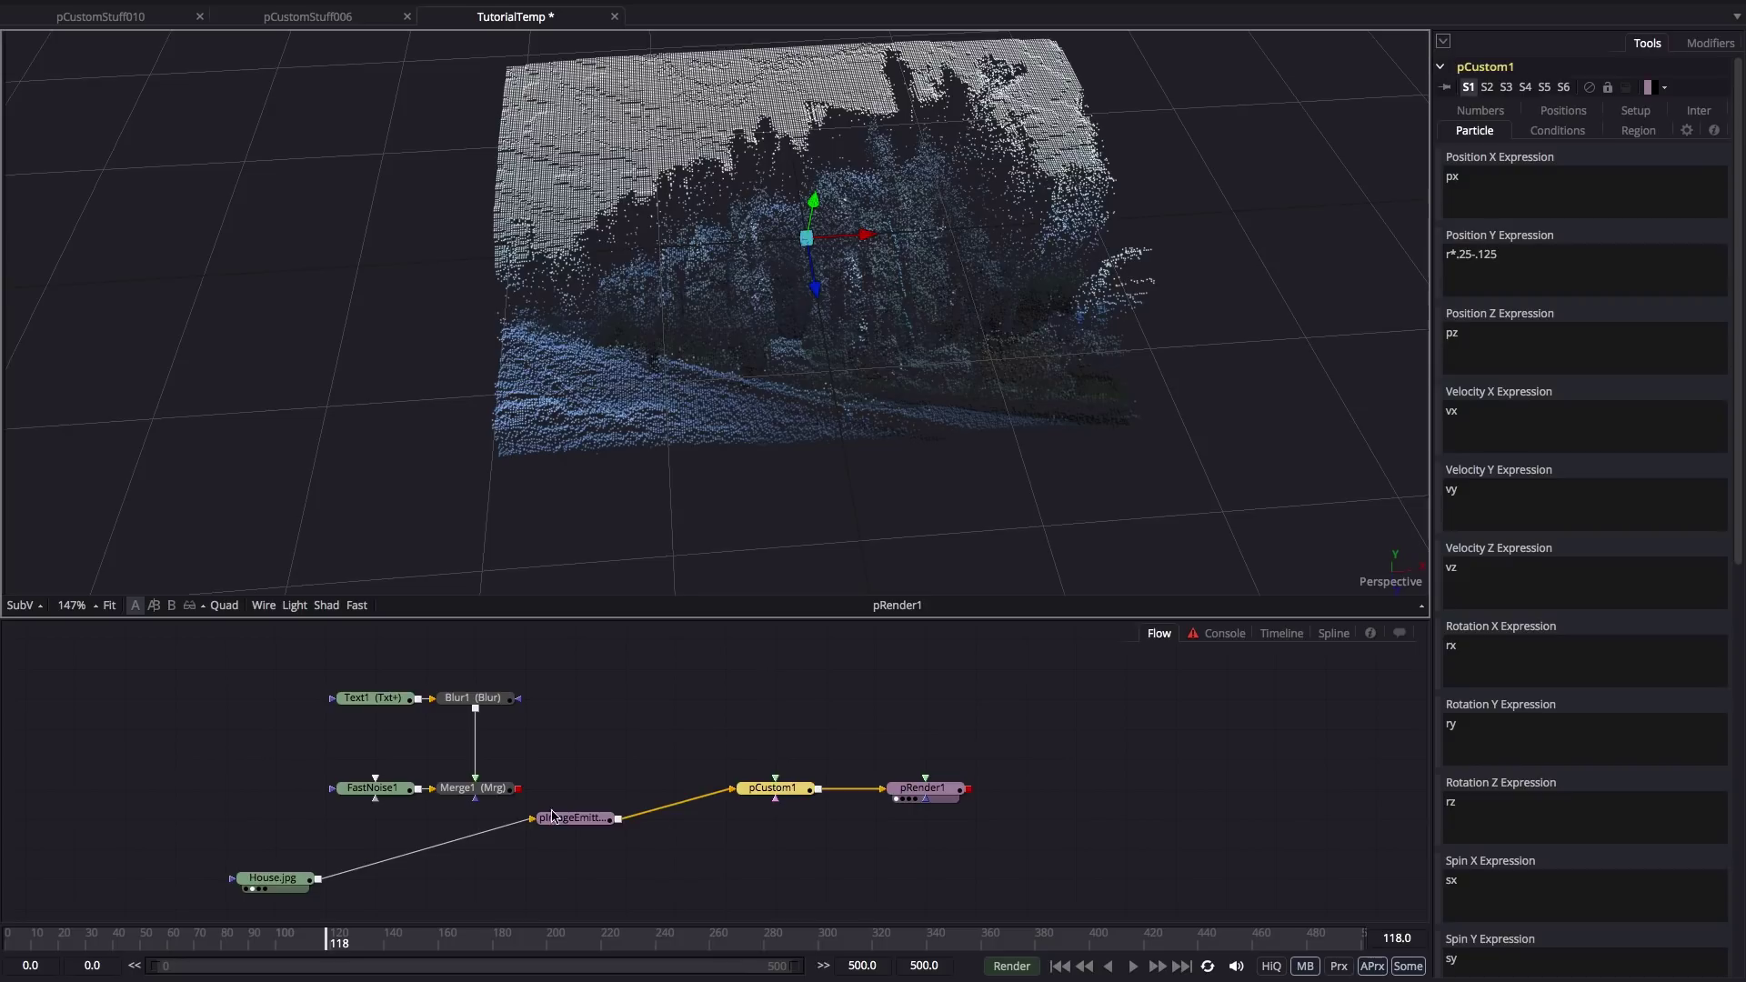
Disconnect the pImageEmitter from pCustom, move it aside and add an unconnected pEmitter node above.
{"action": "left_click_drag", "start_coordinate": [712, 794], "coordinate": [702, 846]}
{"action": "left_click_drag", "start_coordinate": [574, 820], "coordinate": [524, 849]}
{"action": "left_click", "coordinate": [658, 674]}
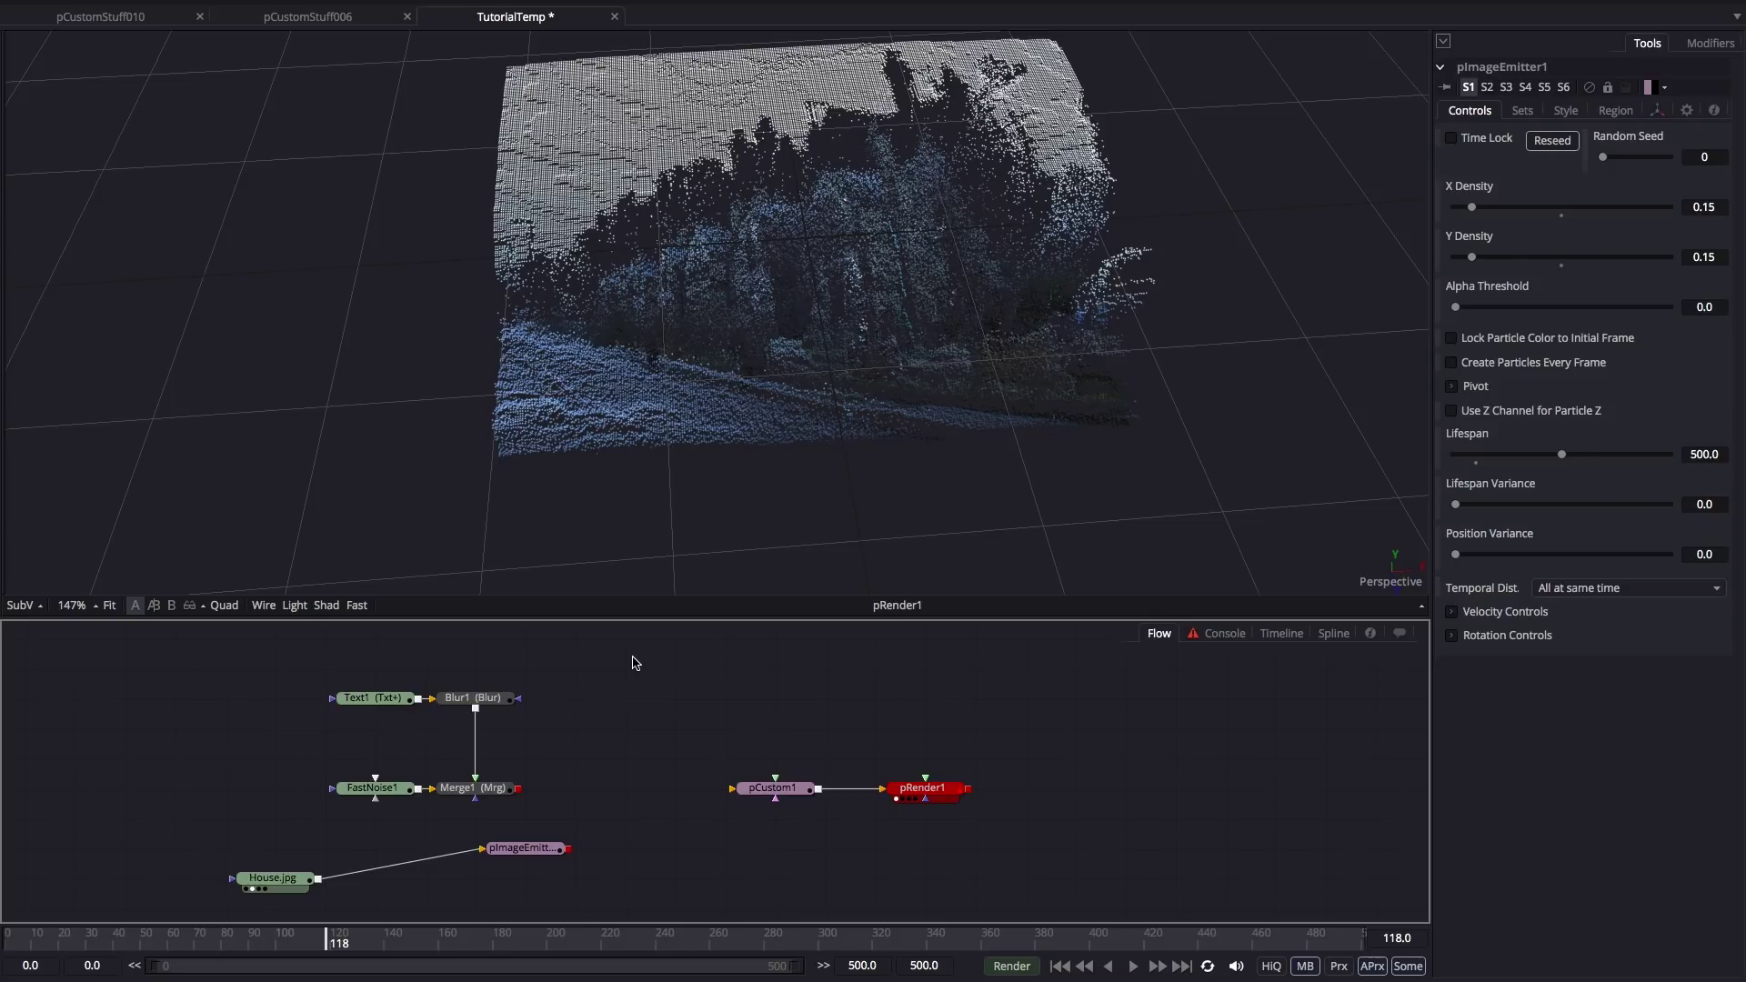
{"action": "key", "text": "shift+space"}
{"action": "type", "text": "pe"}
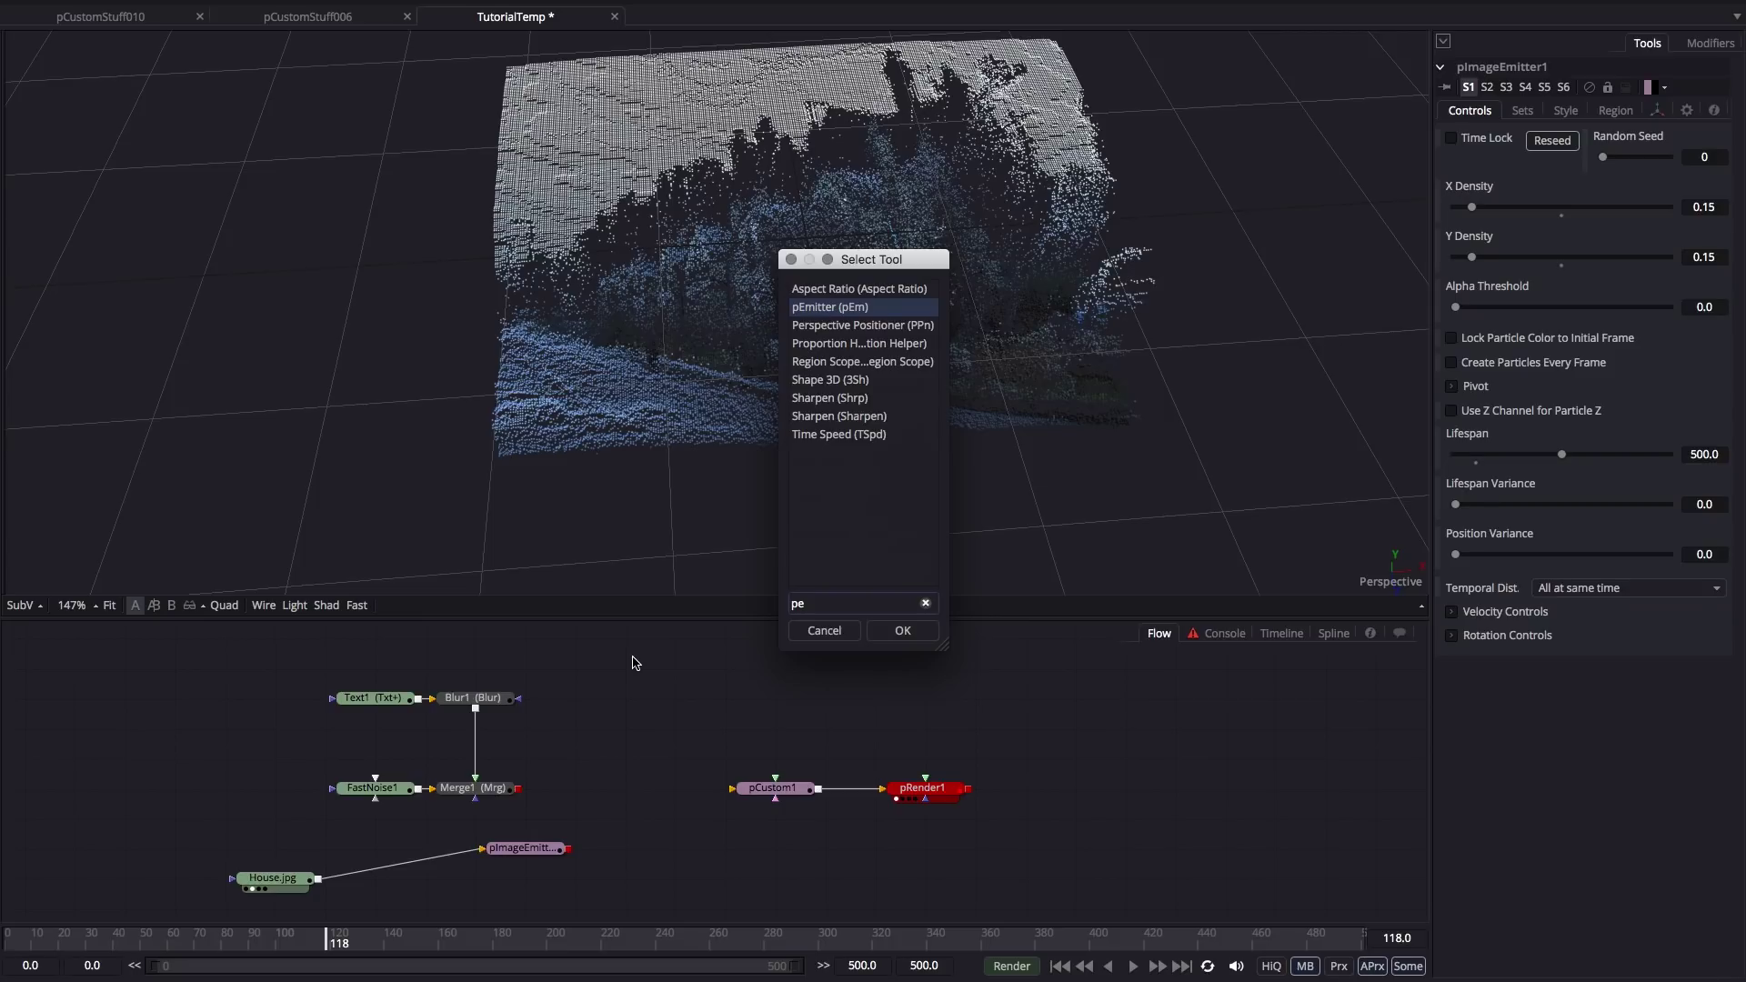
{"action": "key", "text": "Return"}
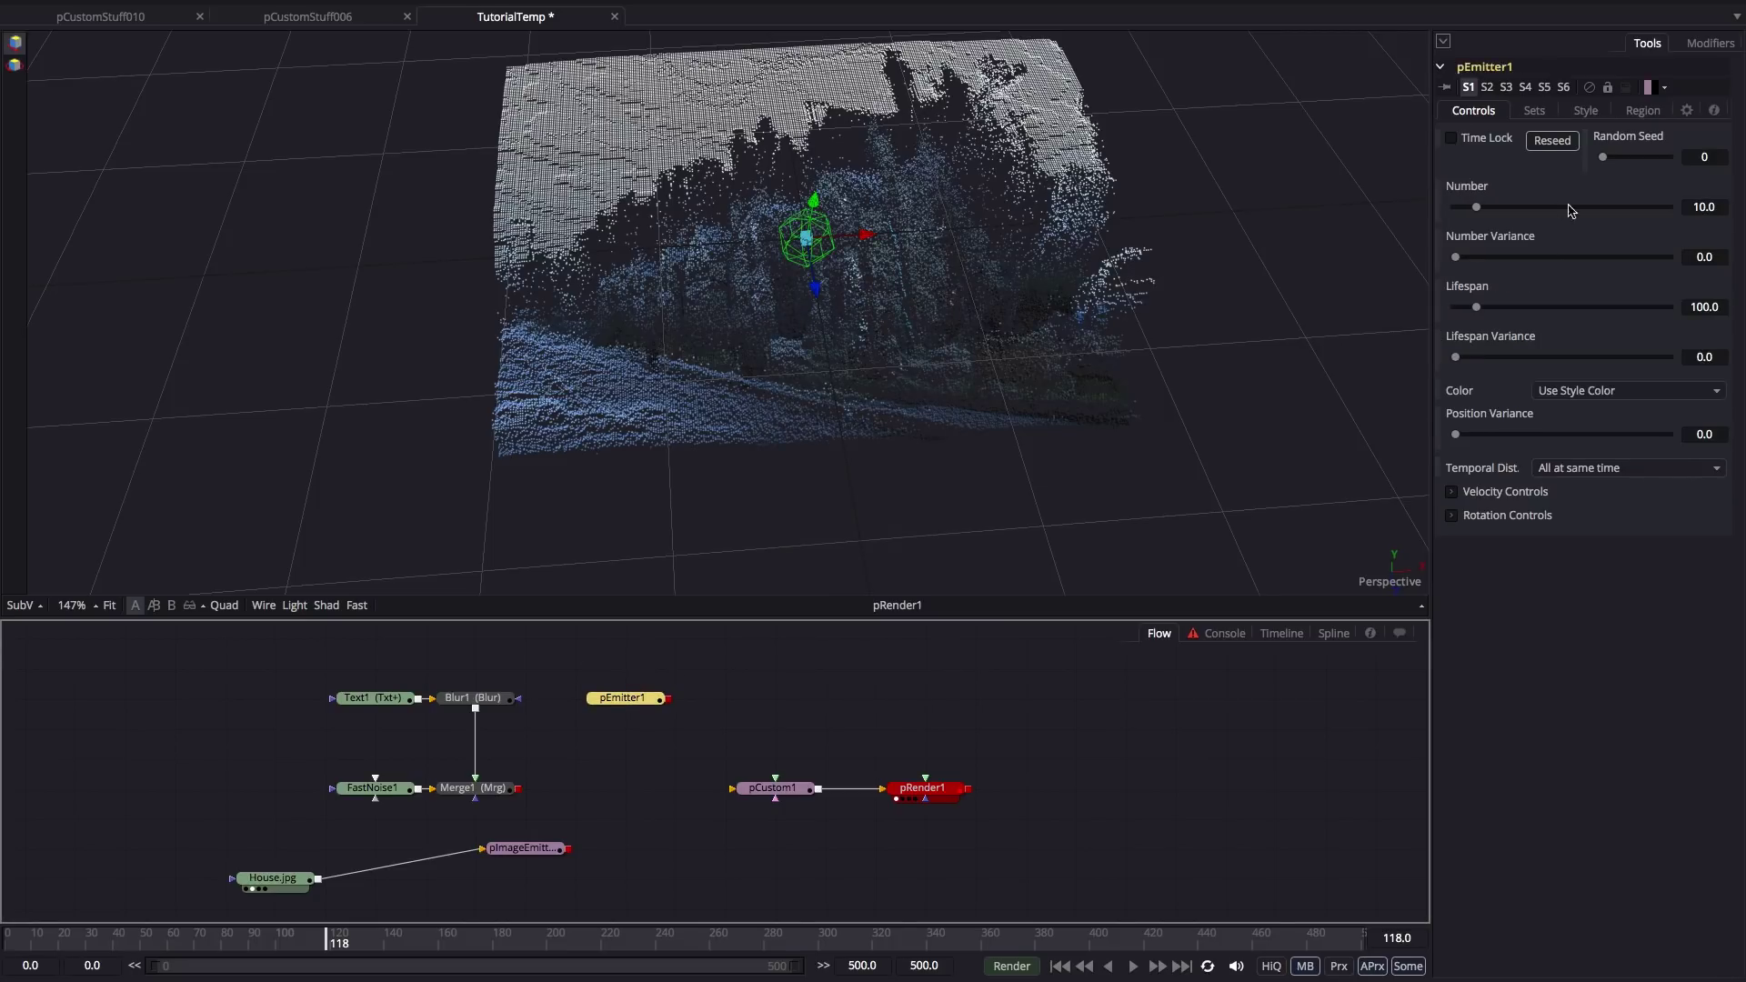
Give the pEmitter's Number the expression iif(time==0, 64, 0).
{"action": "left_click", "coordinate": [1721, 206]}
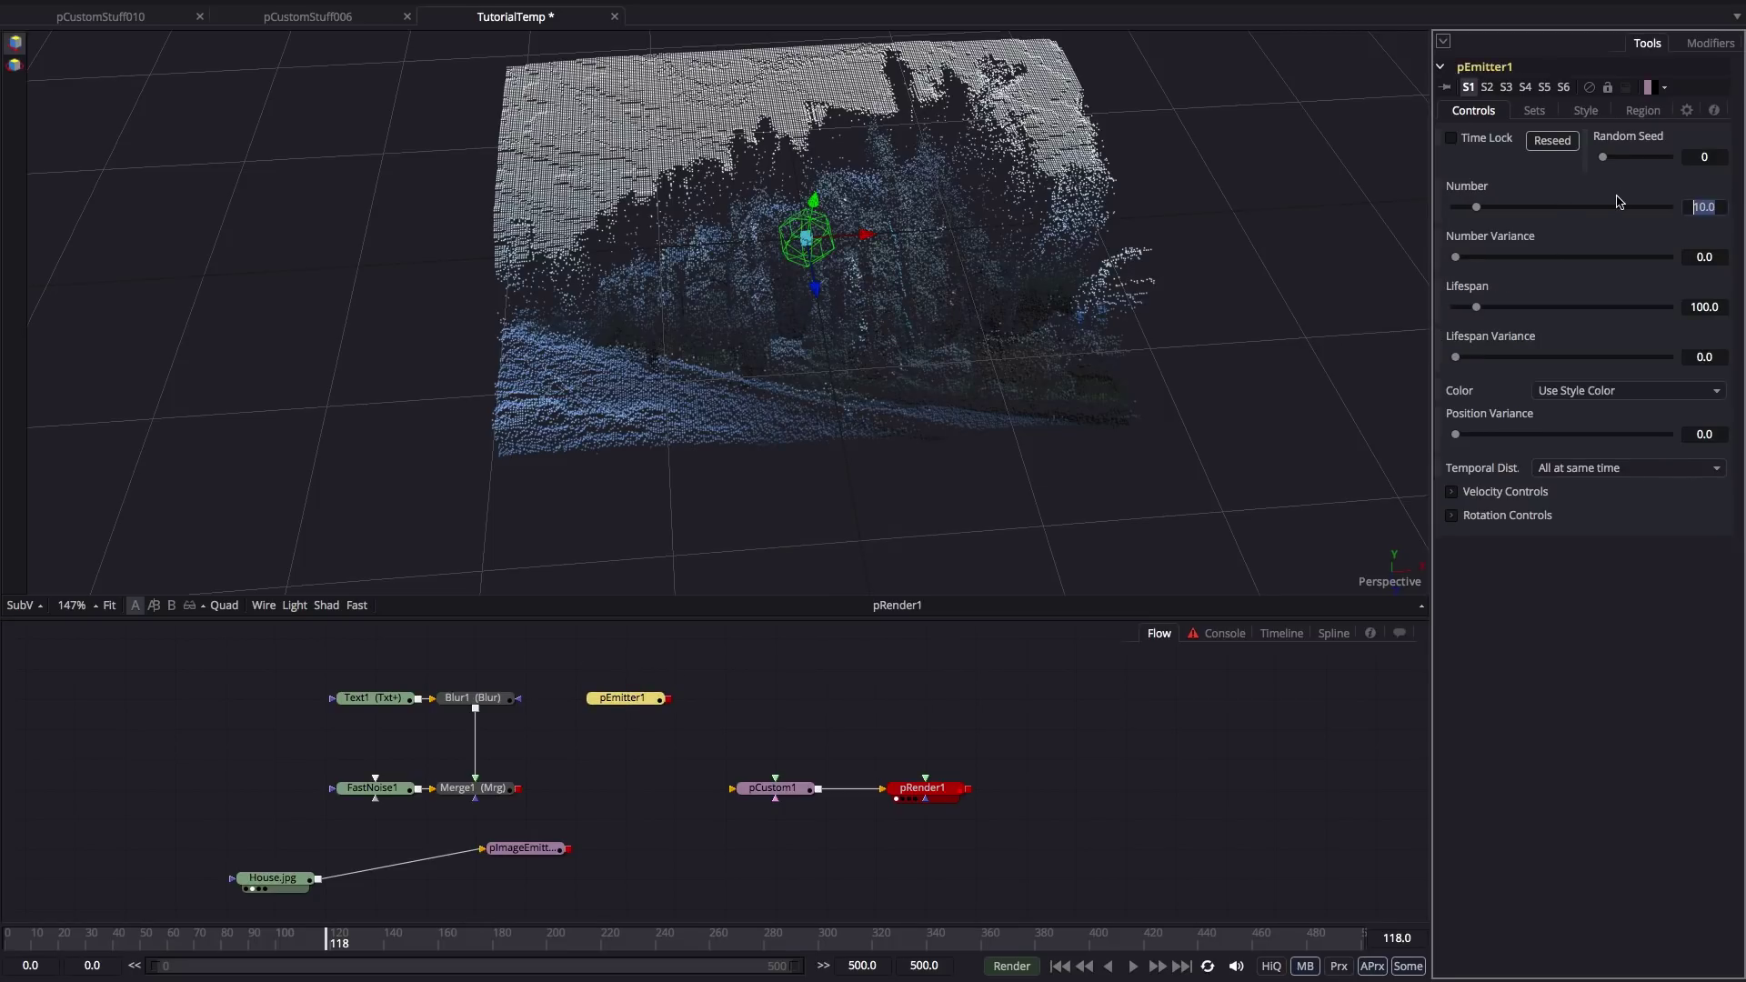
{"action": "type", "text": "="}
{"action": "key", "text": "Return"}
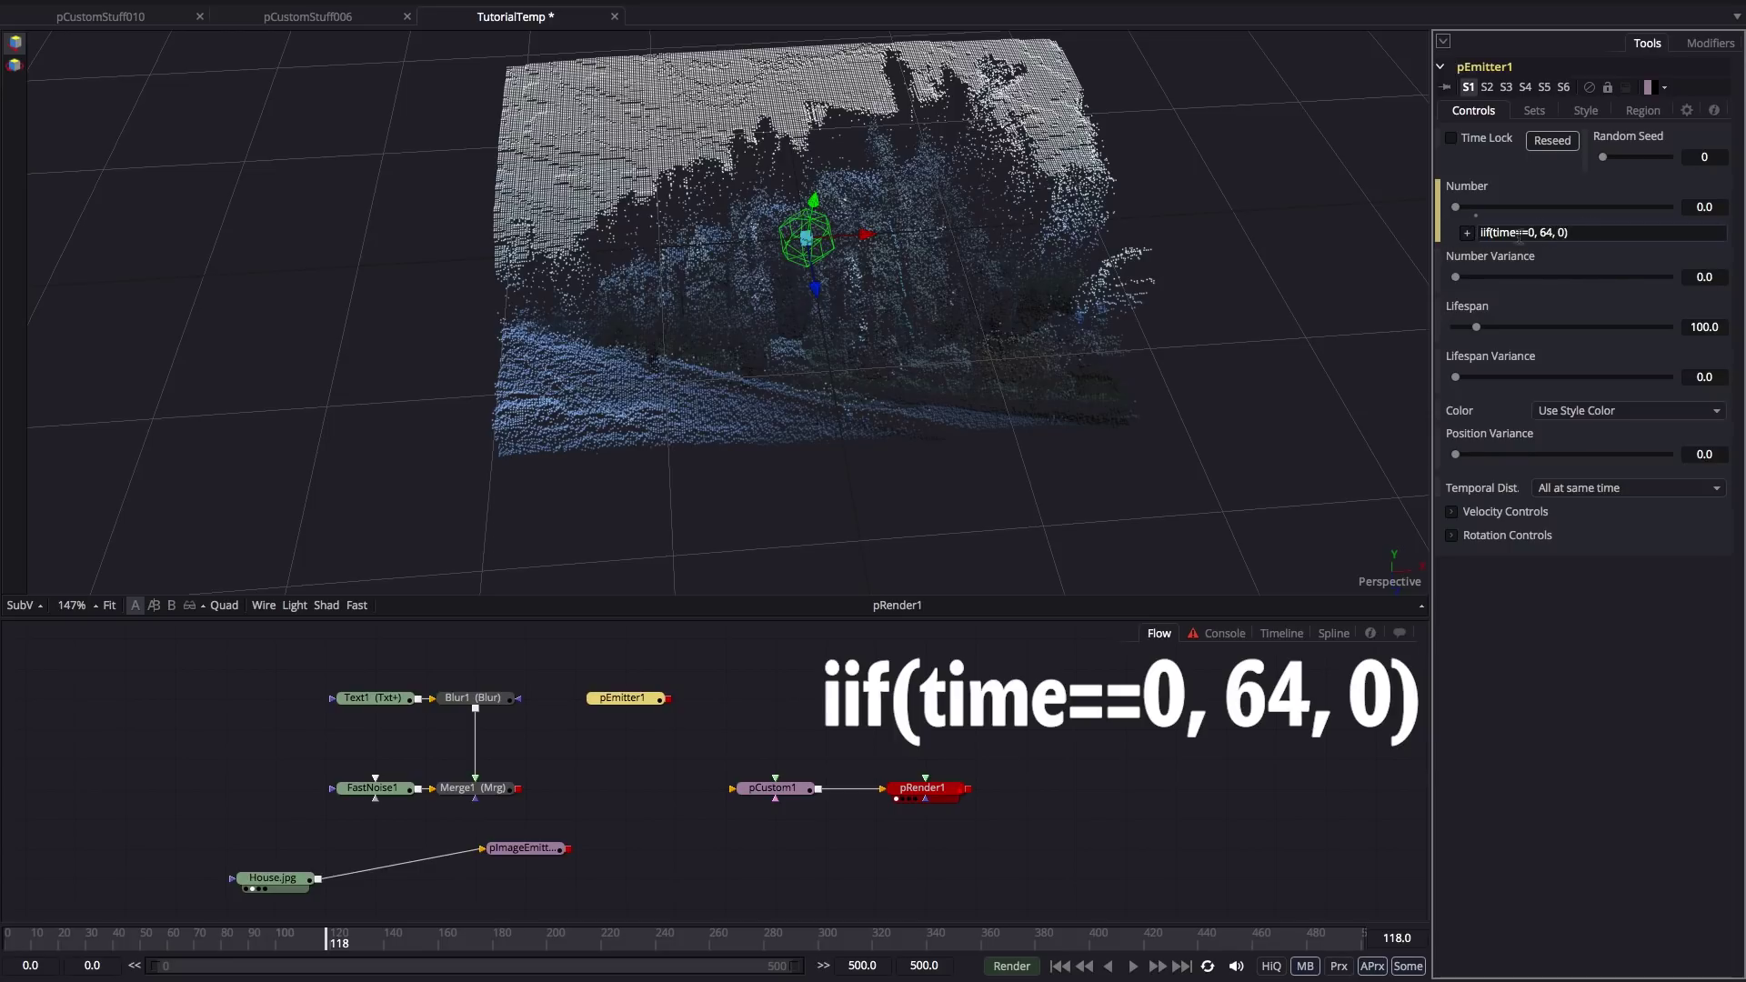
Connect the pEmitter to the pCustom node at frame 0 and briefly play back the particles.
{"action": "left_click", "coordinate": [6, 938]}
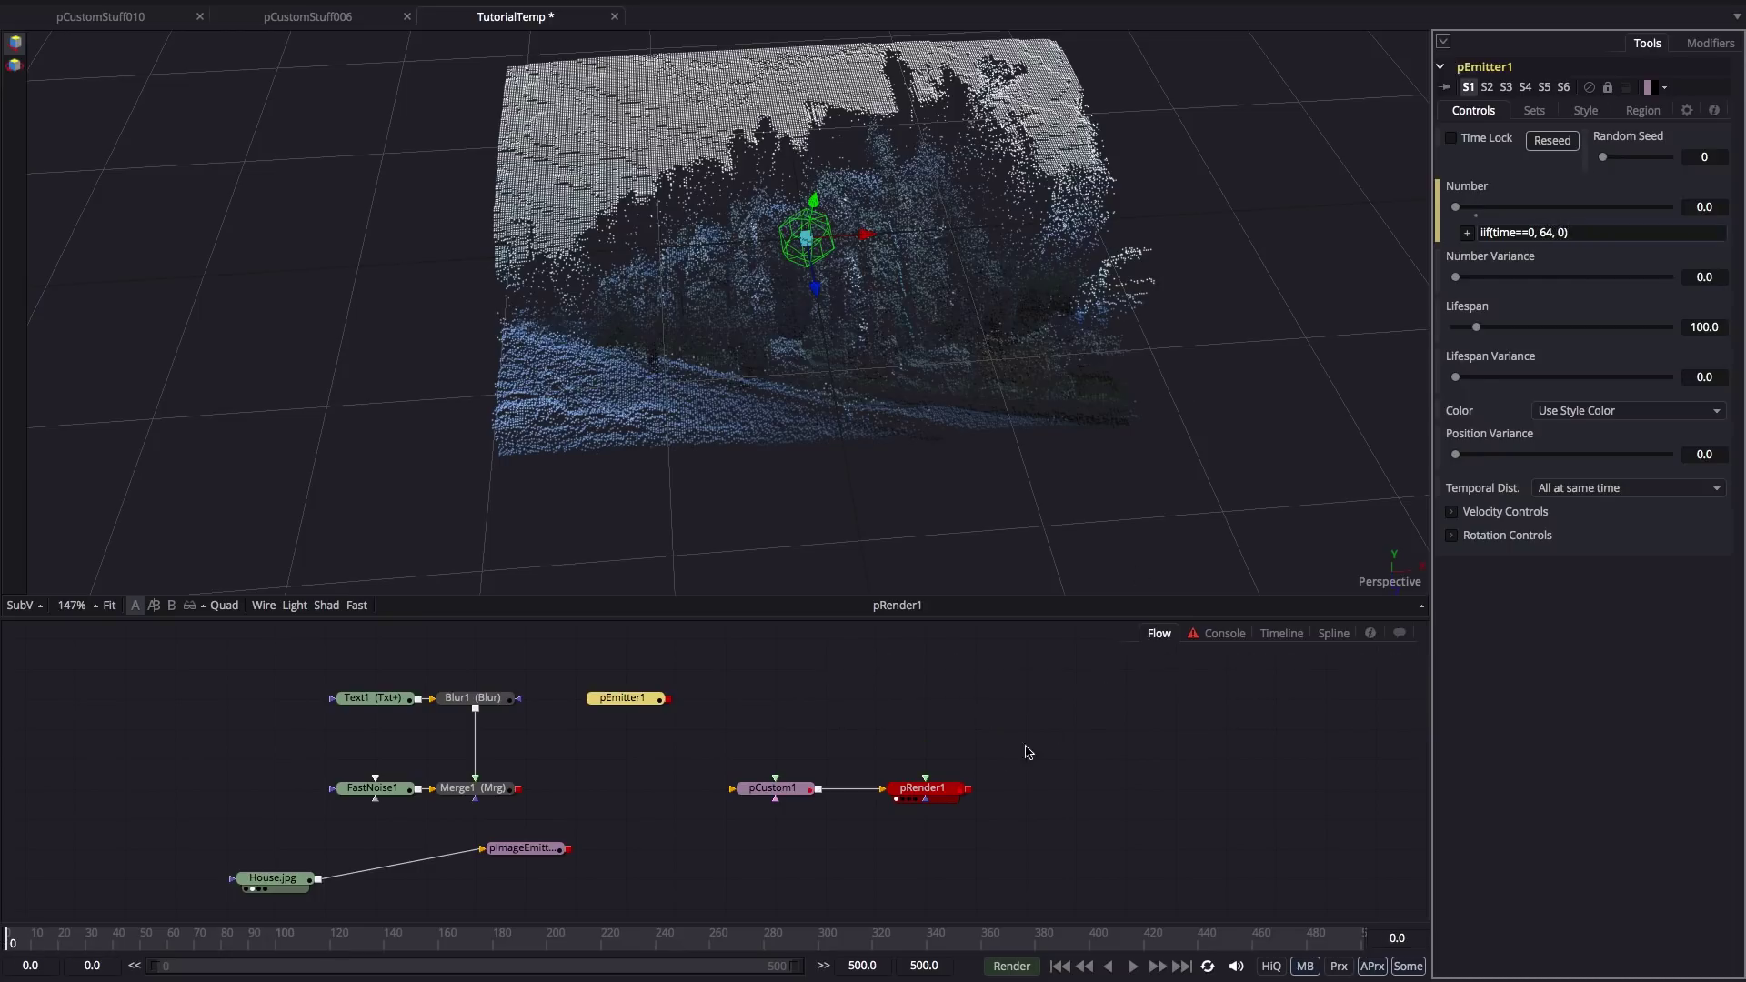
{"action": "left_click_drag", "start_coordinate": [773, 787], "coordinate": [772, 818]}
{"action": "left_click_drag", "start_coordinate": [669, 698], "coordinate": [732, 818]}
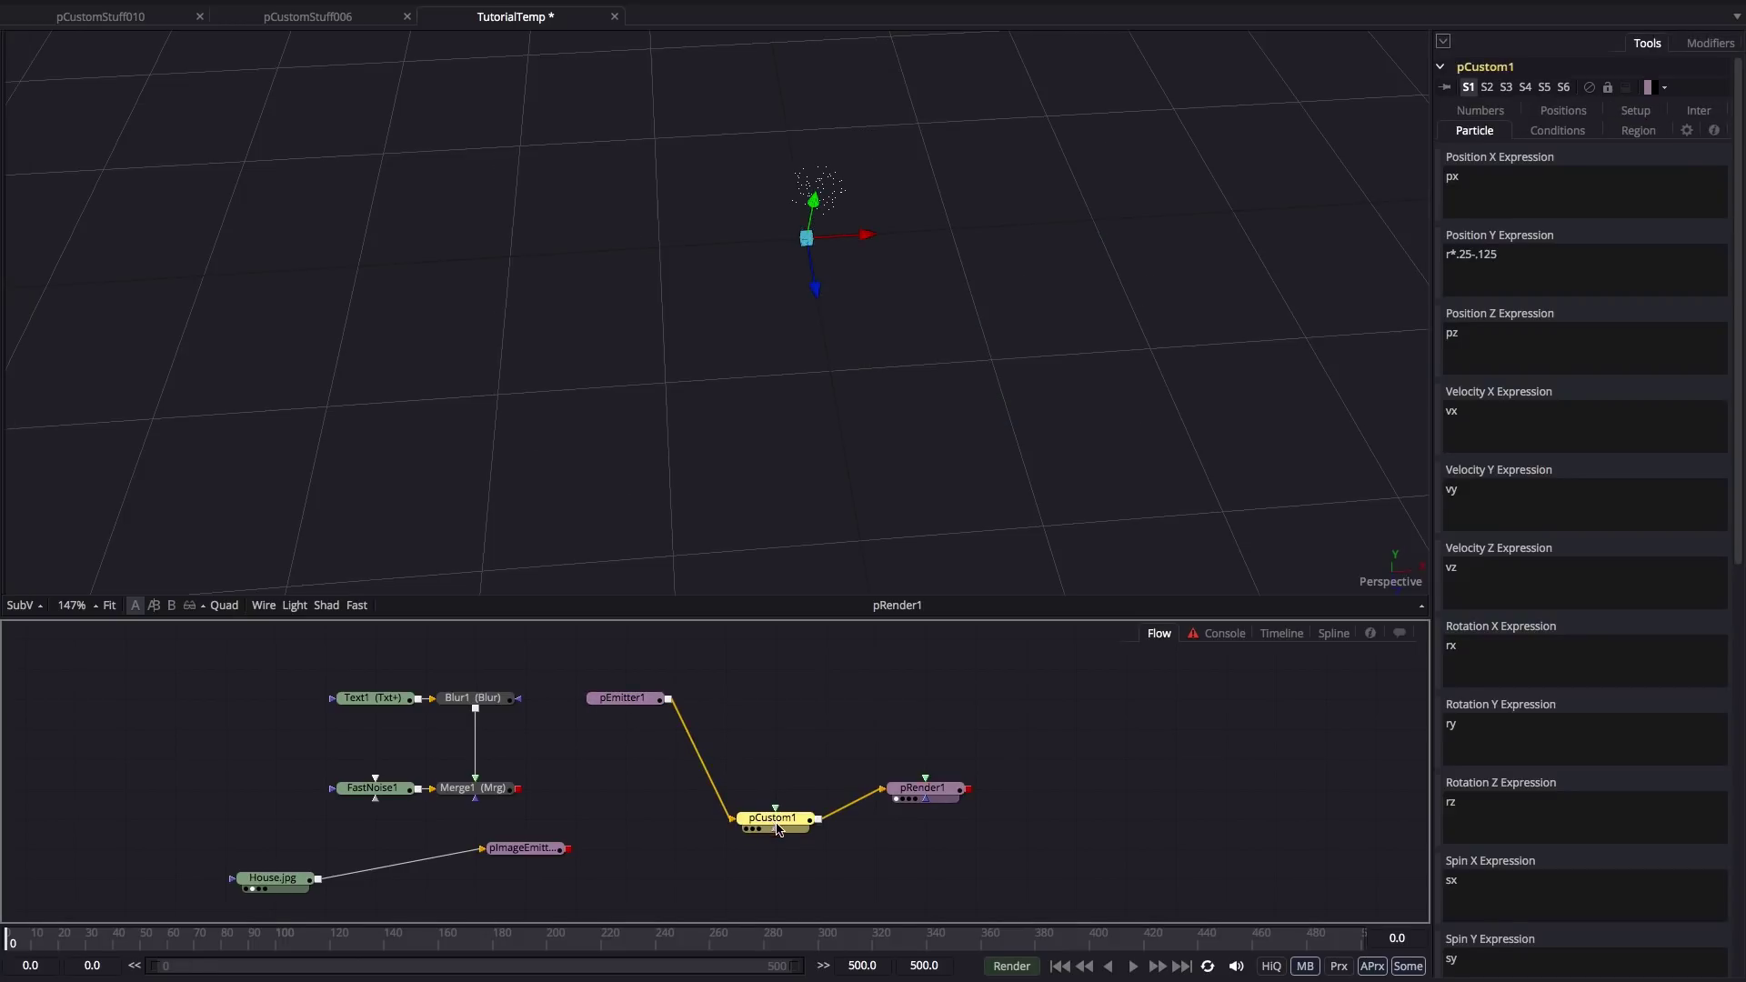
{"action": "left_click_drag", "start_coordinate": [946, 386], "coordinate": [1037, 144]}
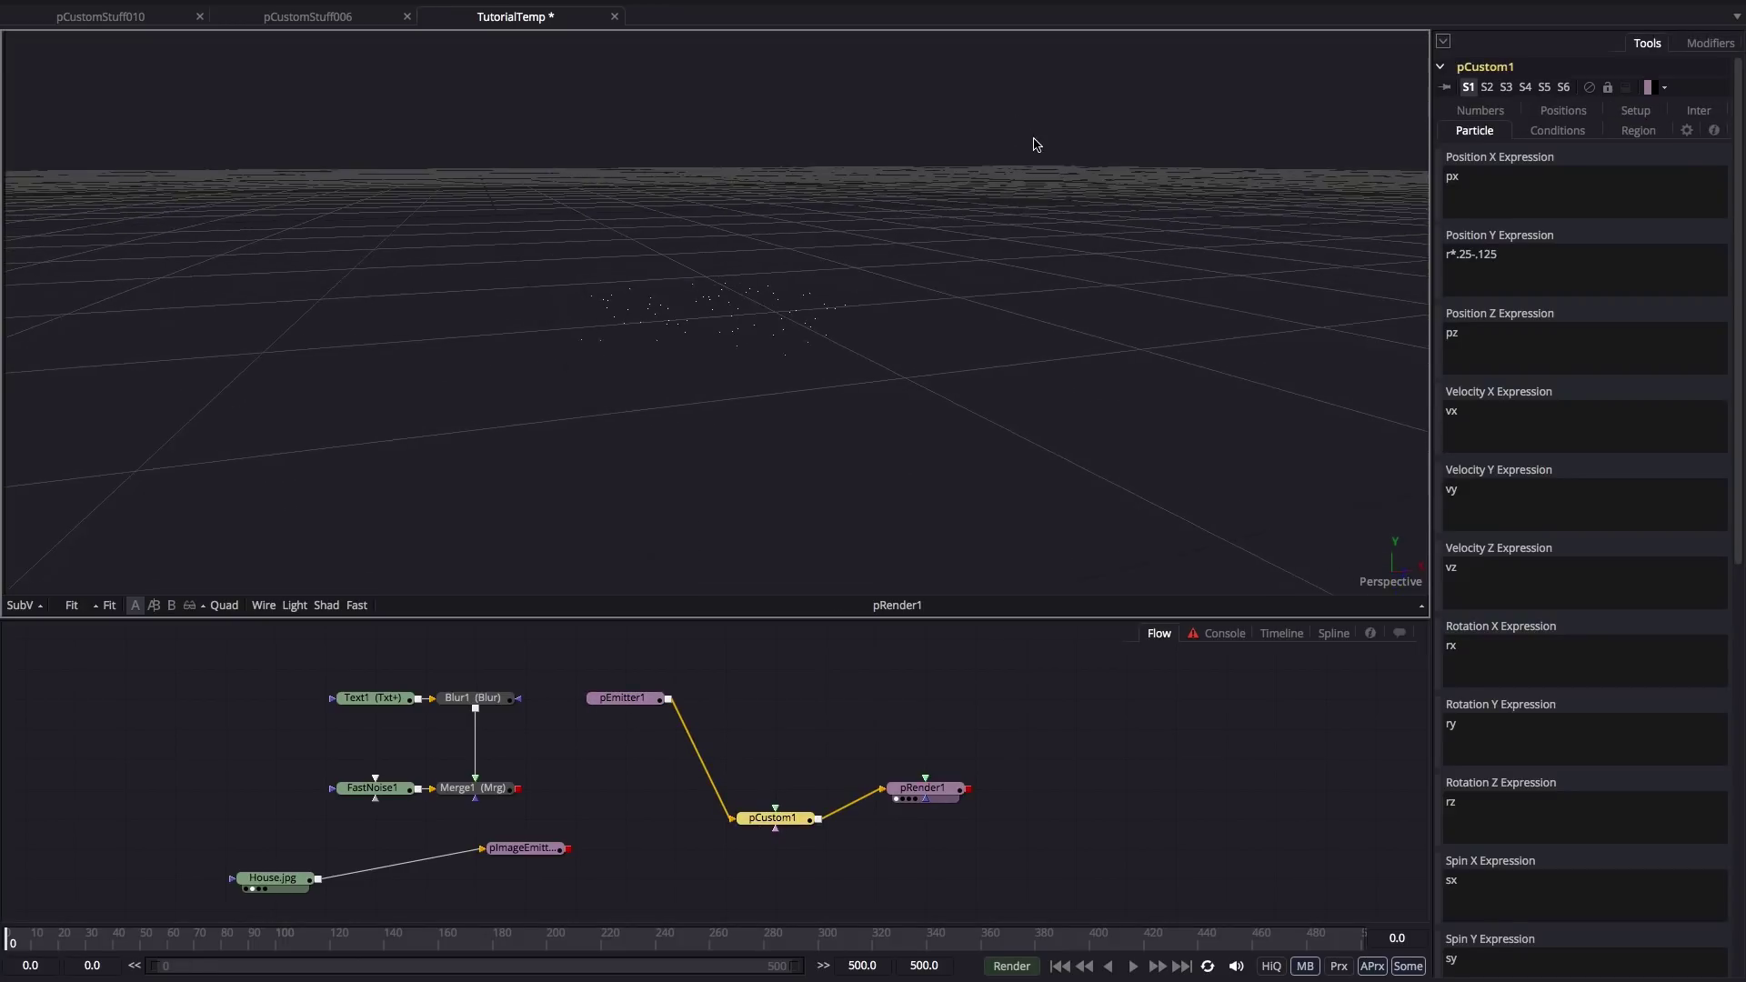
{"action": "left_click", "coordinate": [1133, 965]}
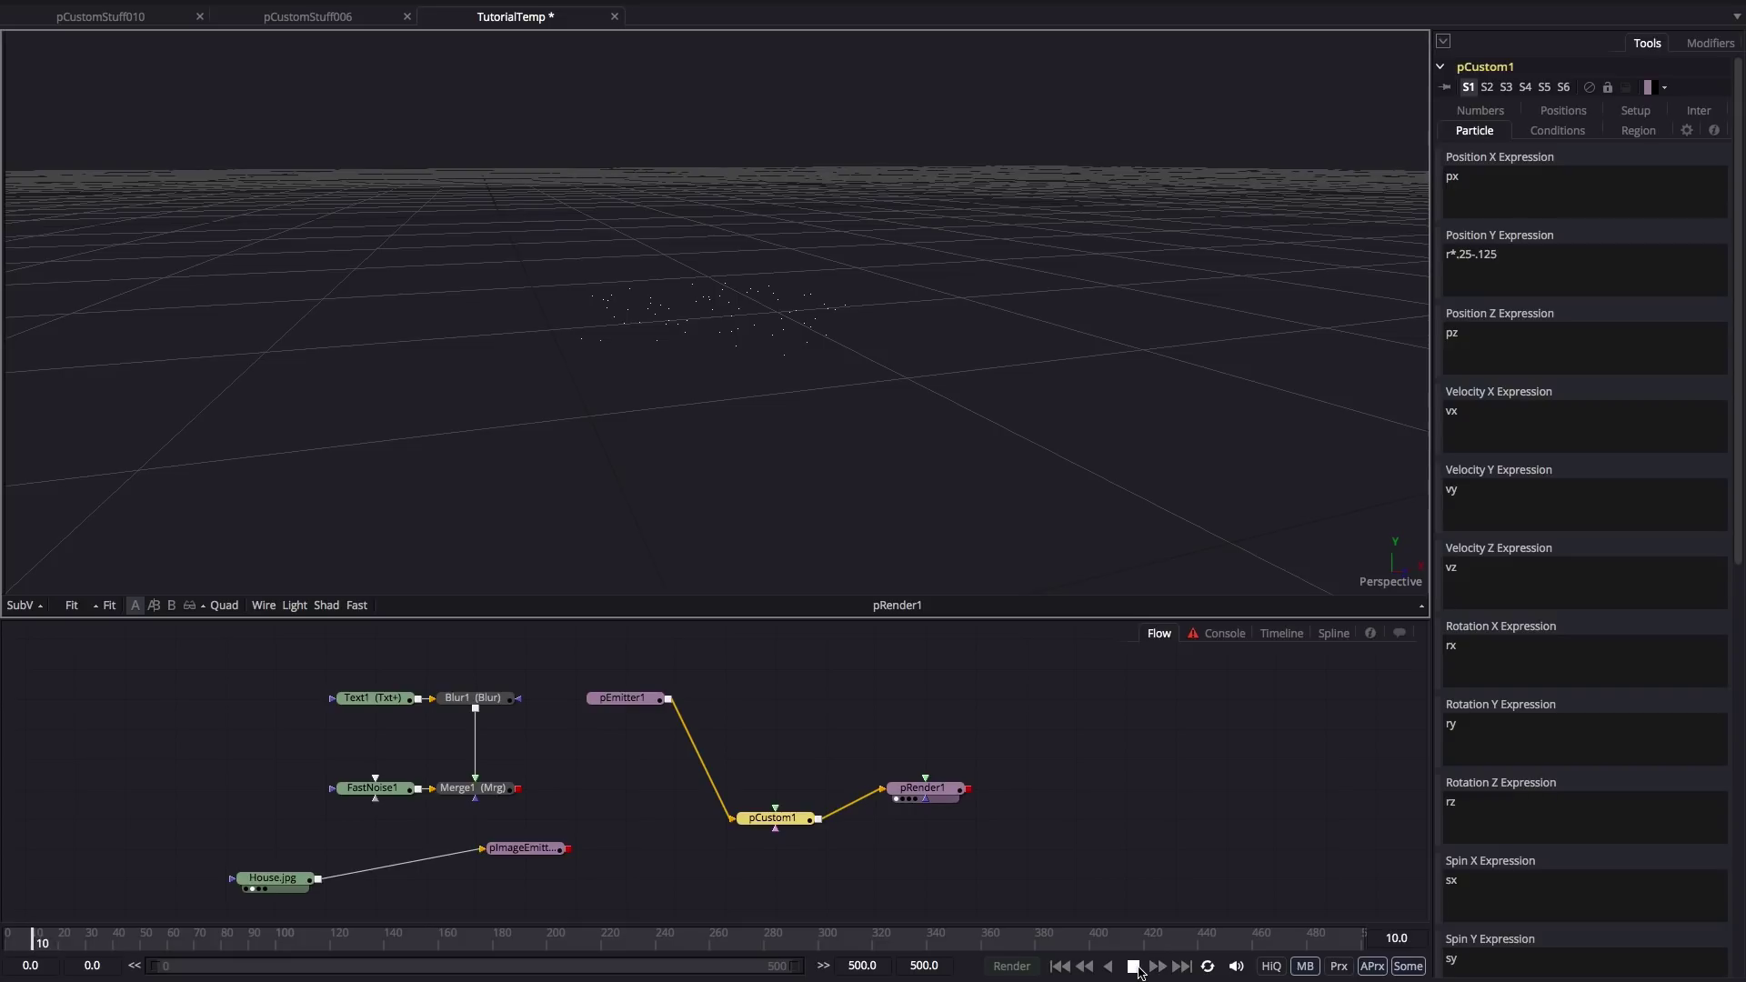
{"action": "left_click", "coordinate": [1133, 966]}
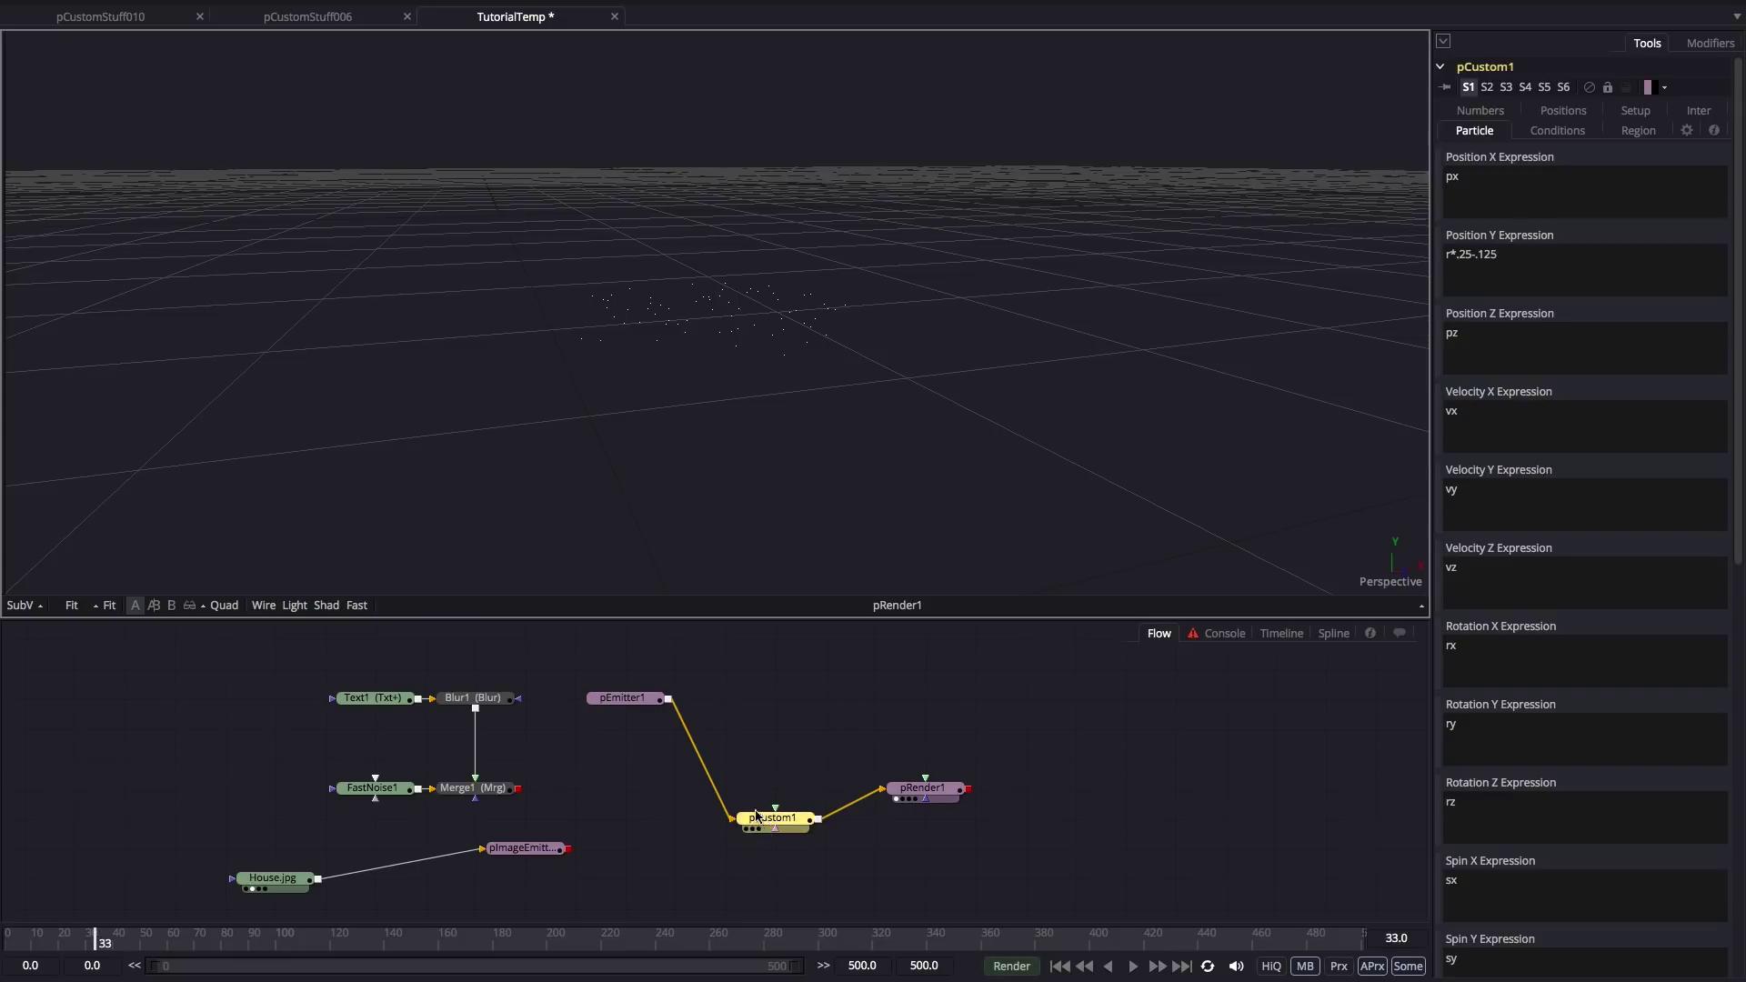
Set the pEmitter's Lifespan to 500 and view the particles from above.
{"action": "left_click", "coordinate": [621, 700]}
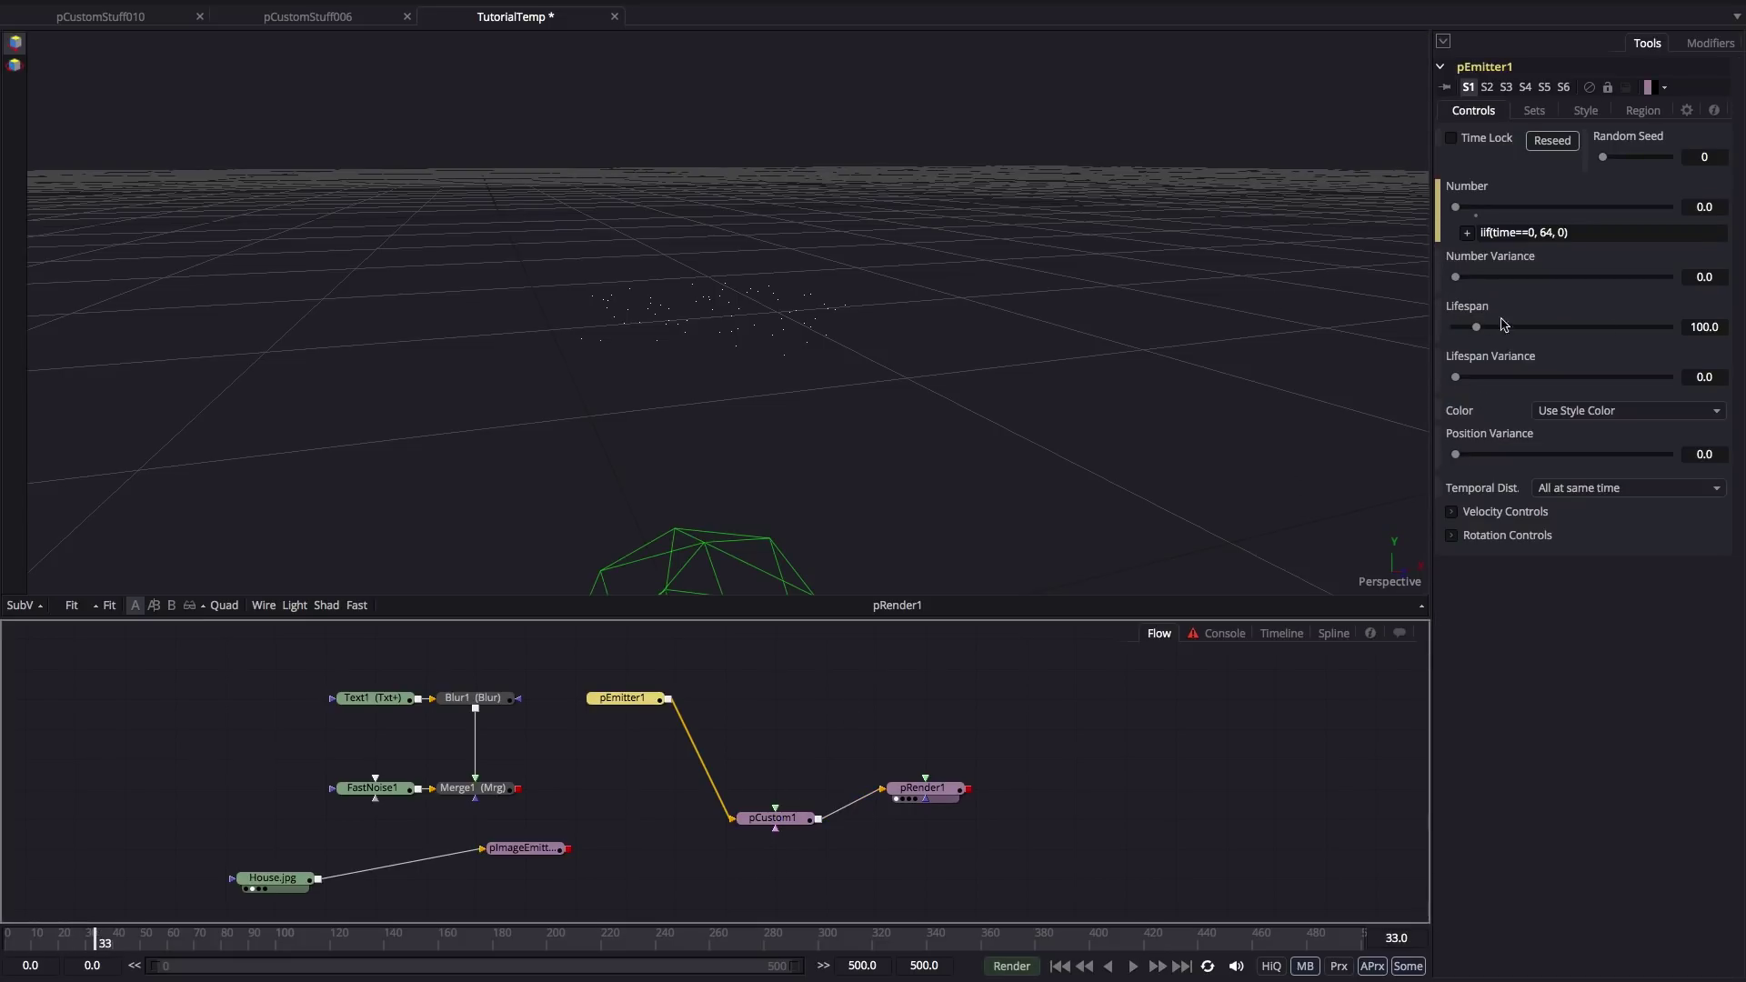
{"action": "left_click", "coordinate": [1452, 512]}
{"action": "left_click", "coordinate": [1453, 516]}
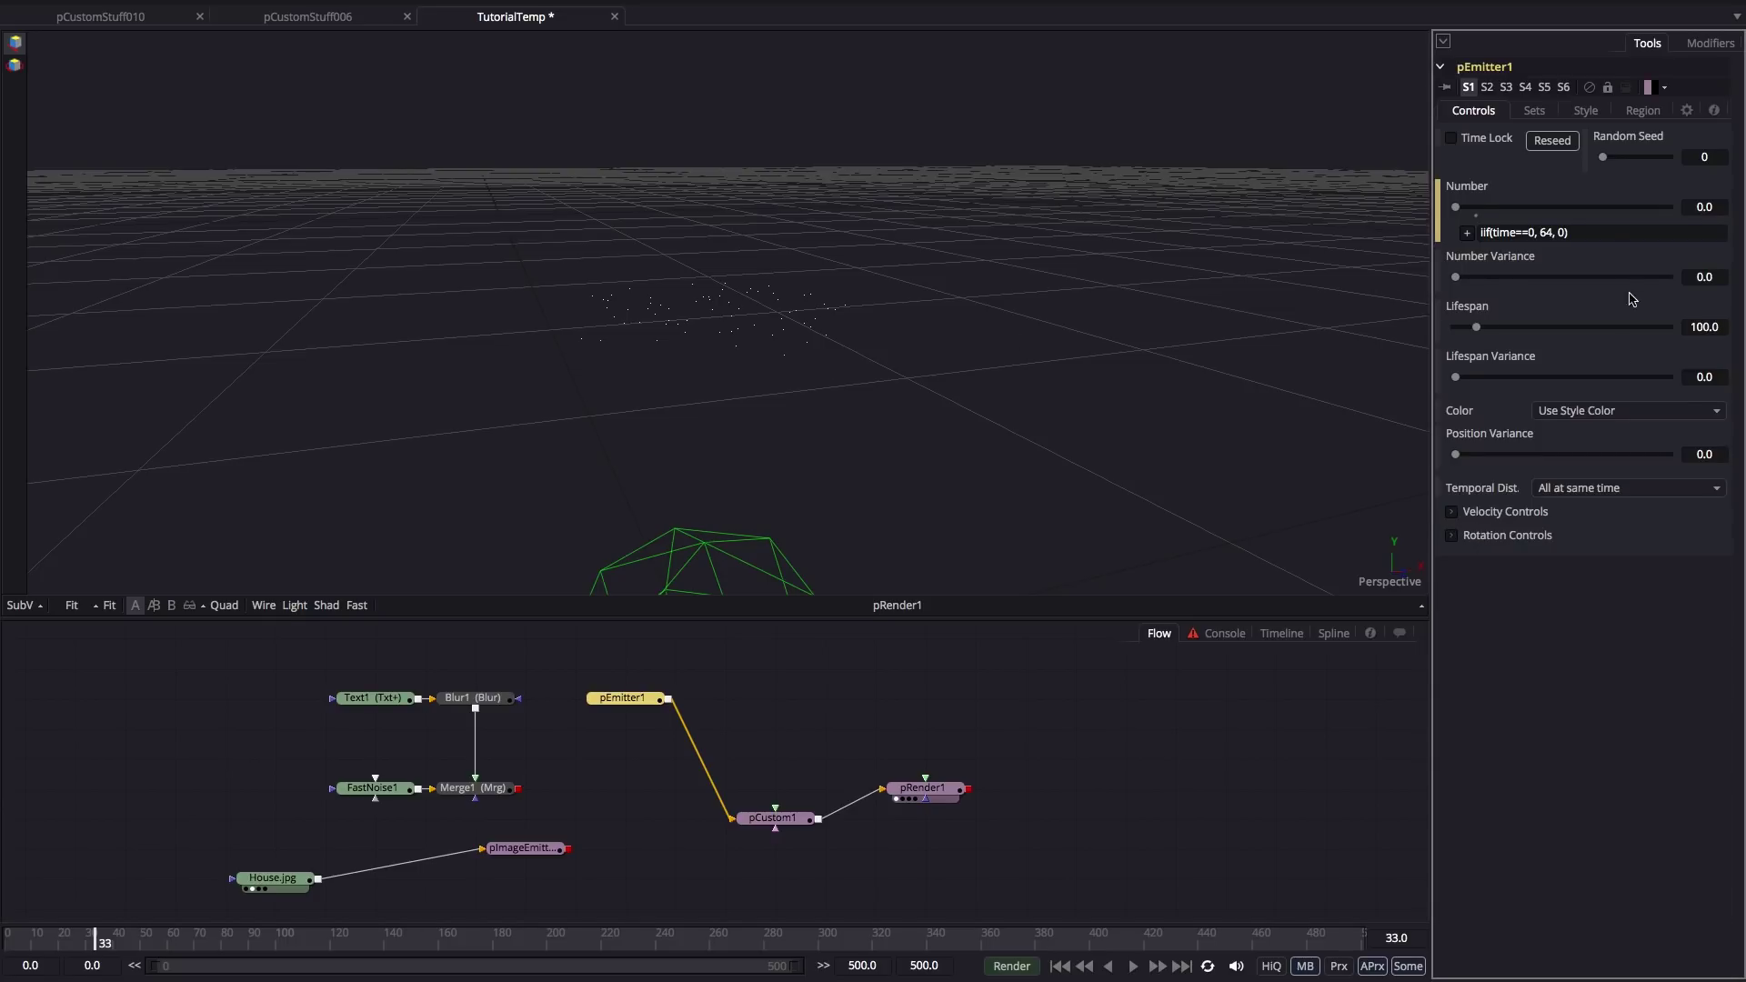
{"action": "left_click", "coordinate": [1723, 325]}
{"action": "type", "text": "500"}
{"action": "key", "text": "Return"}
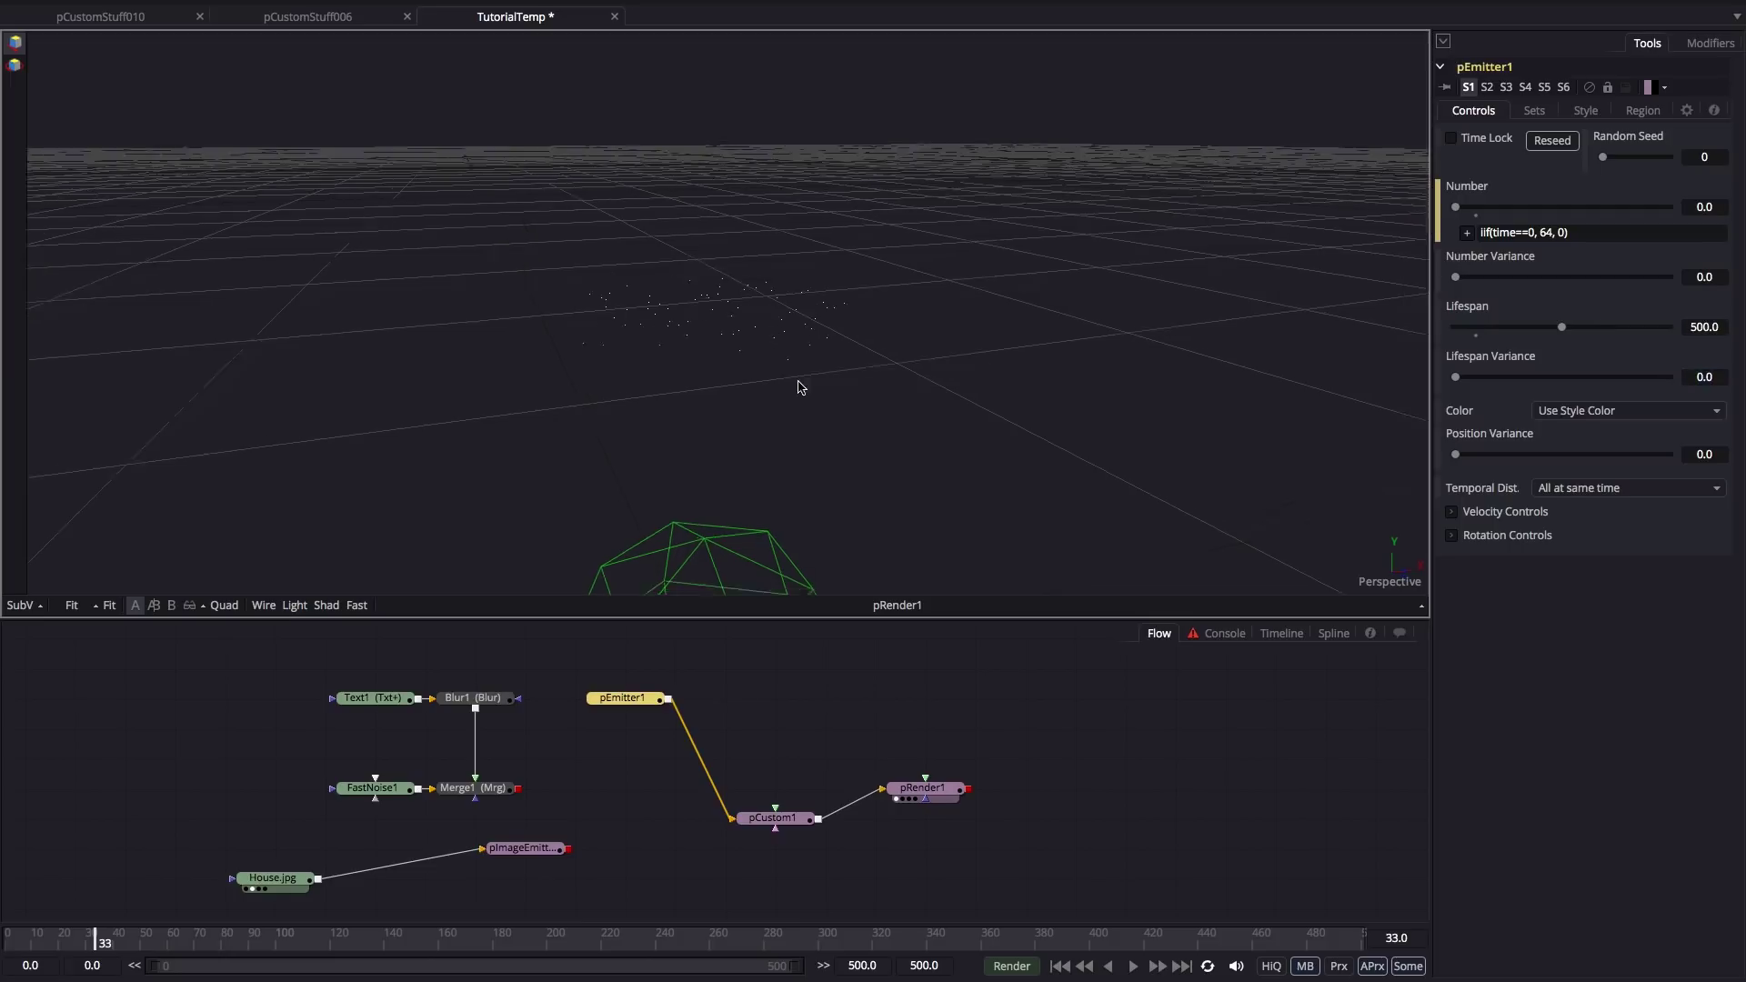
{"action": "left_click_drag", "start_coordinate": [799, 387], "coordinate": [810, 475]}
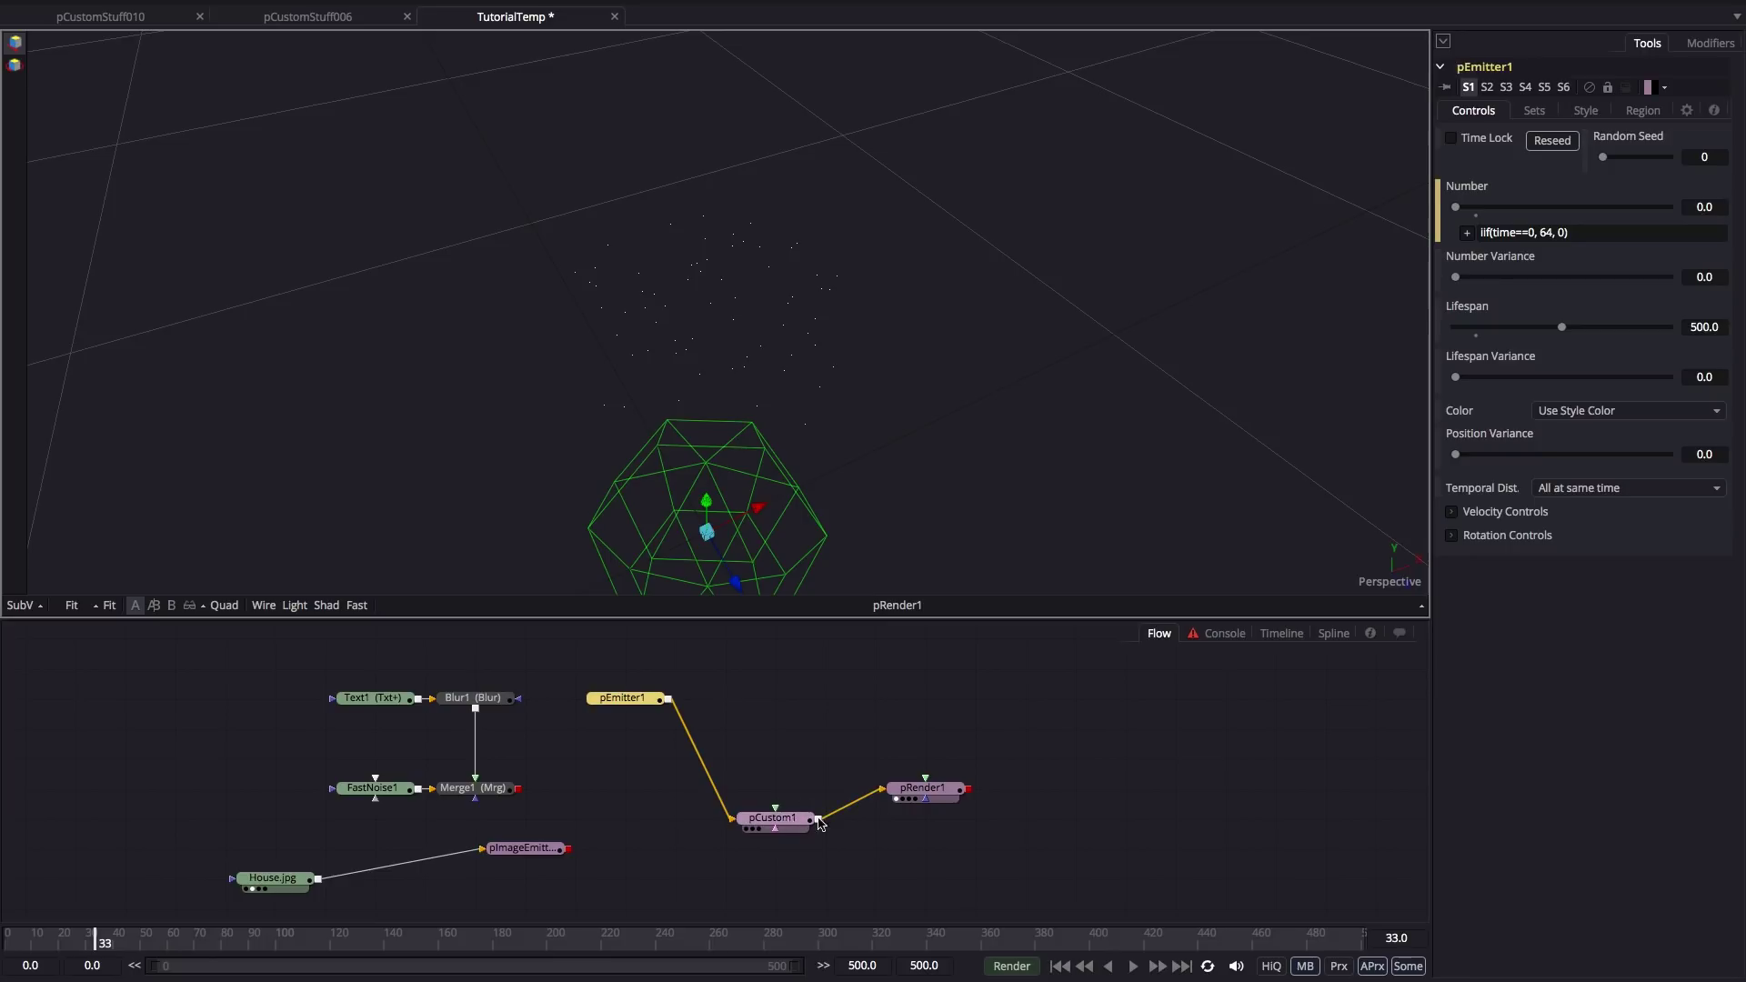
Spread out the pCustom and pRender nodes beside the pEmitter and reset pCustom's Position Y Expression to py.
{"action": "left_click_drag", "start_coordinate": [923, 787], "coordinate": [1073, 758]}
{"action": "left_click_drag", "start_coordinate": [786, 819], "coordinate": [835, 729]}
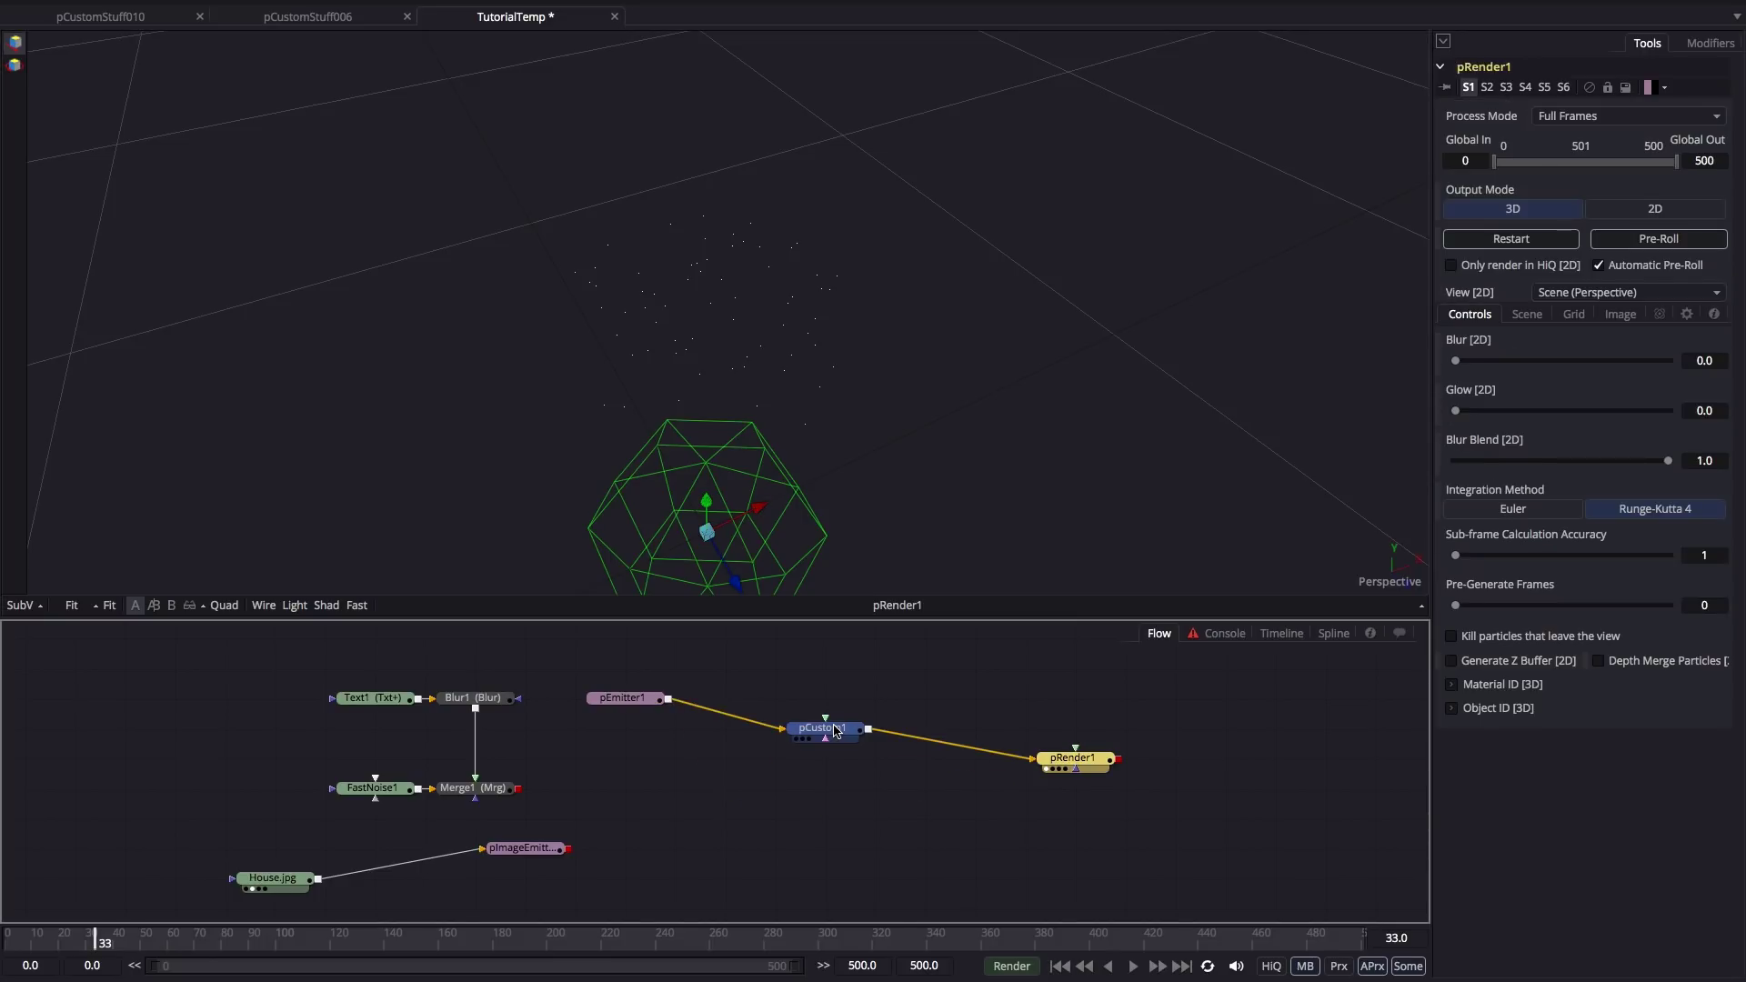
{"action": "left_click", "coordinate": [835, 729]}
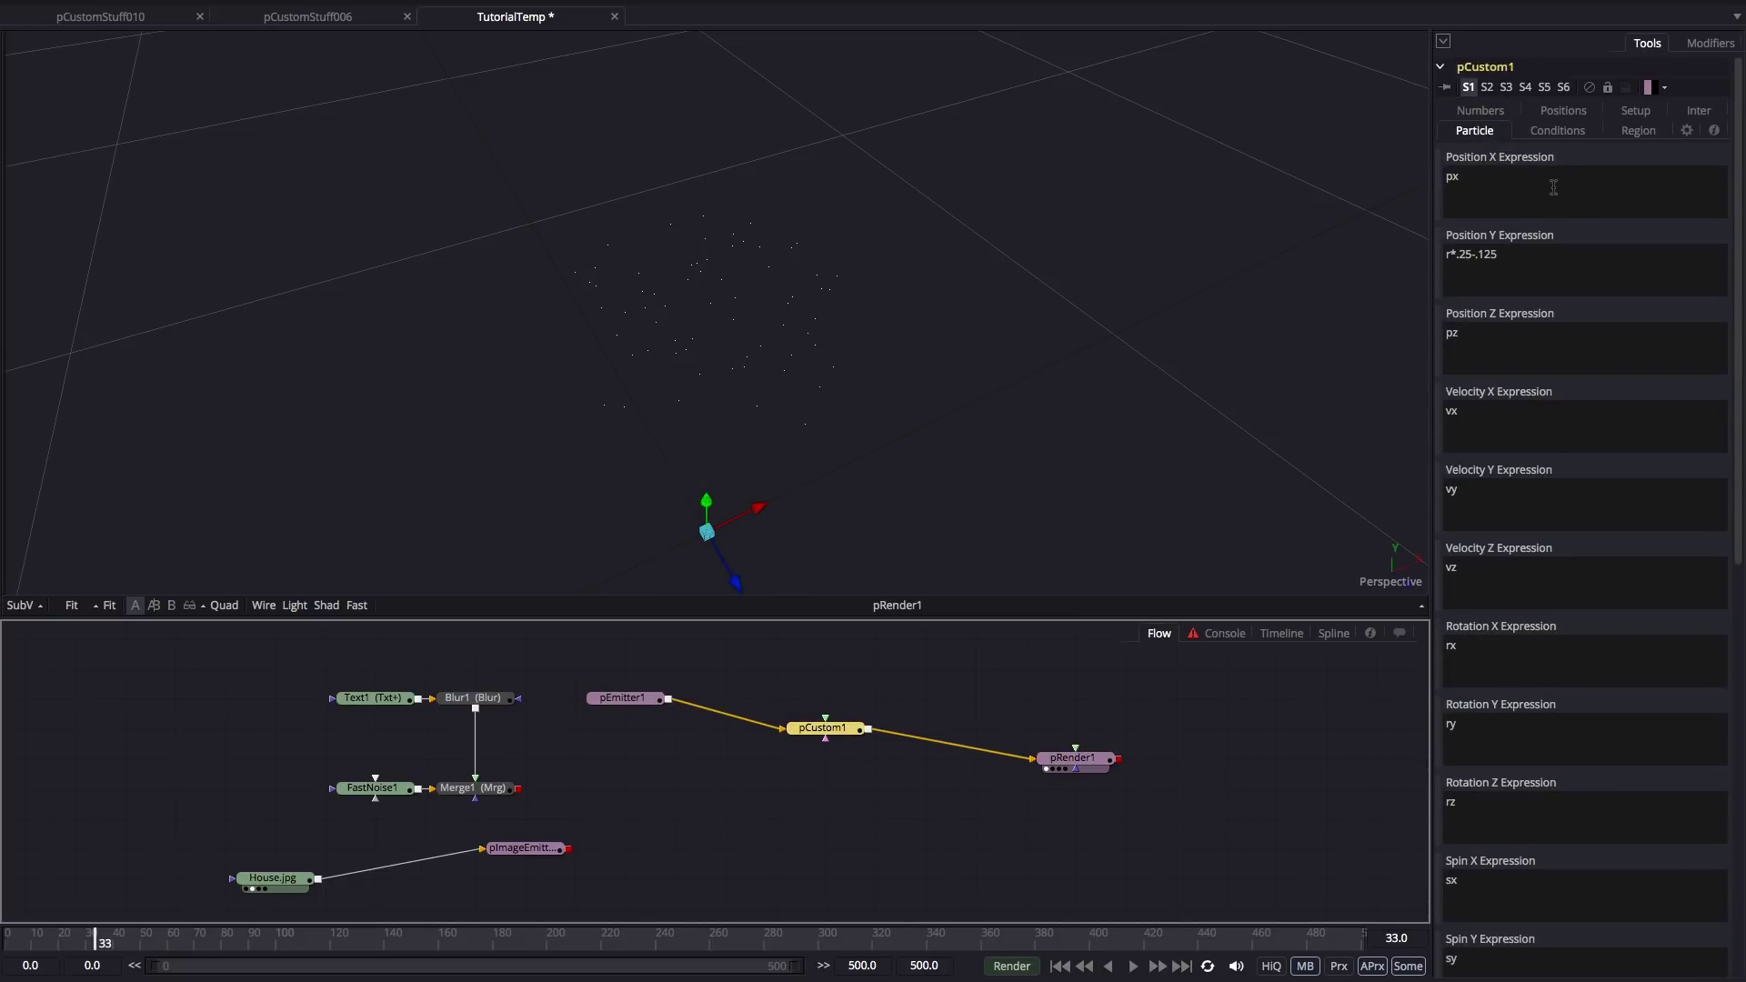
{"action": "triple_click", "coordinate": [1550, 251]}
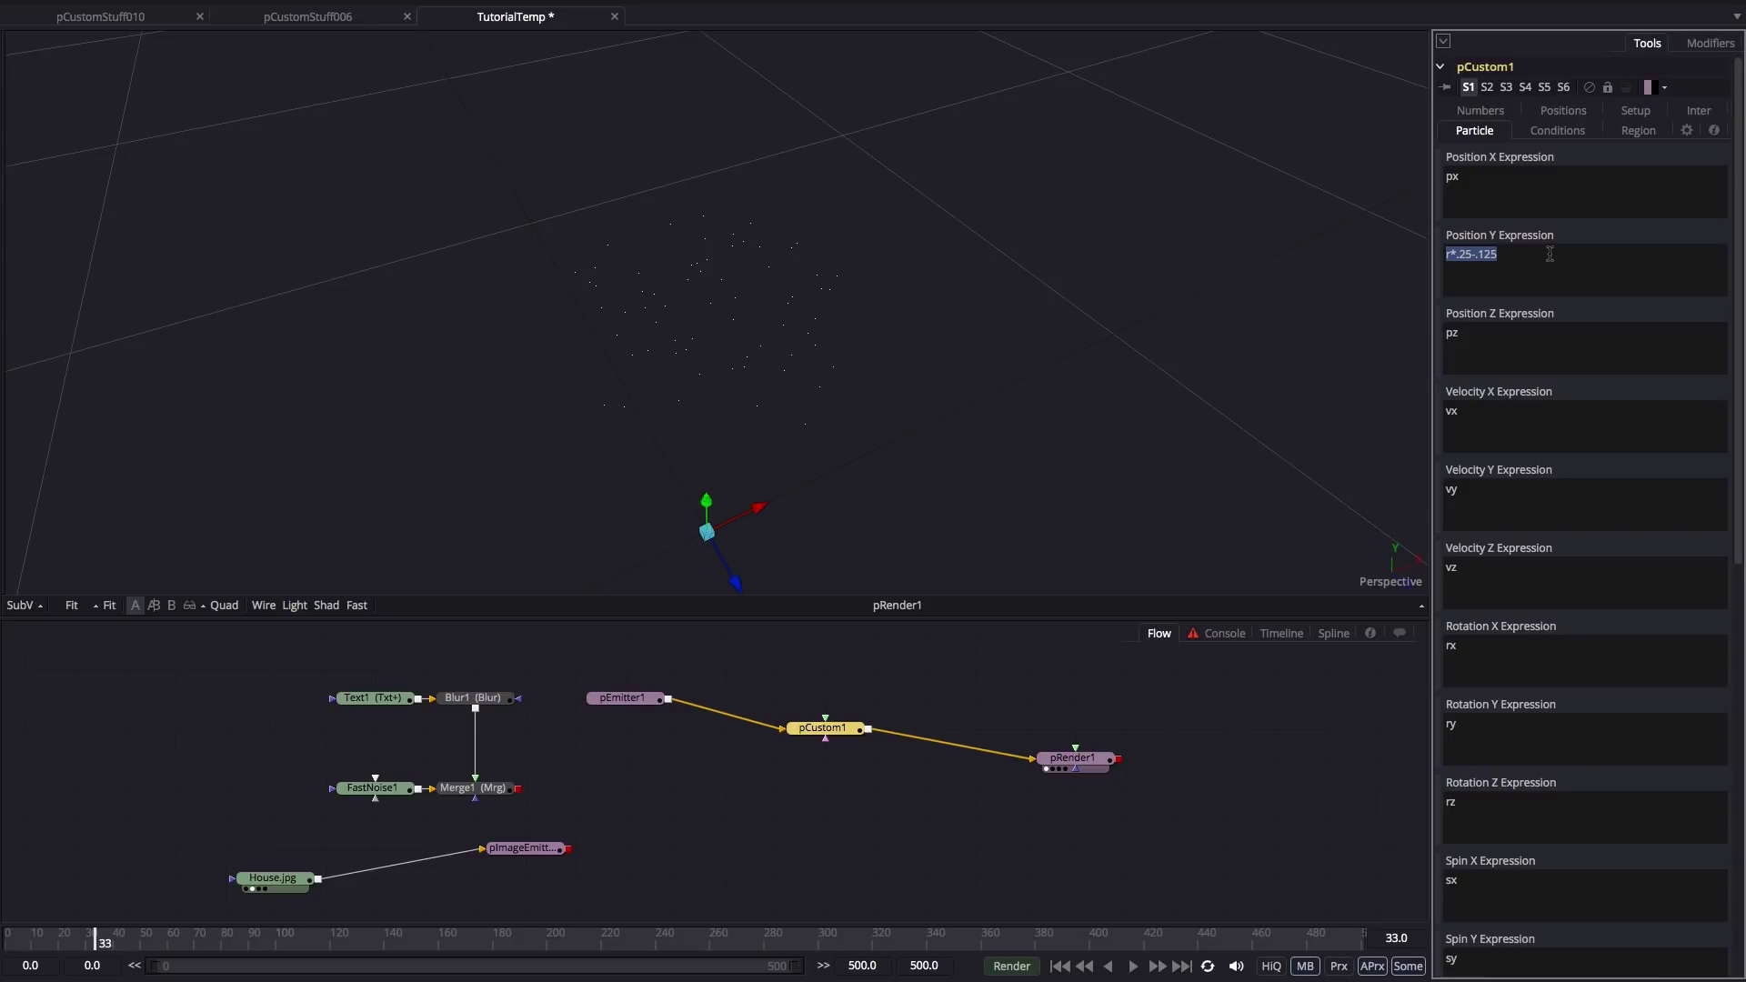
{"action": "type", "text": "py"}
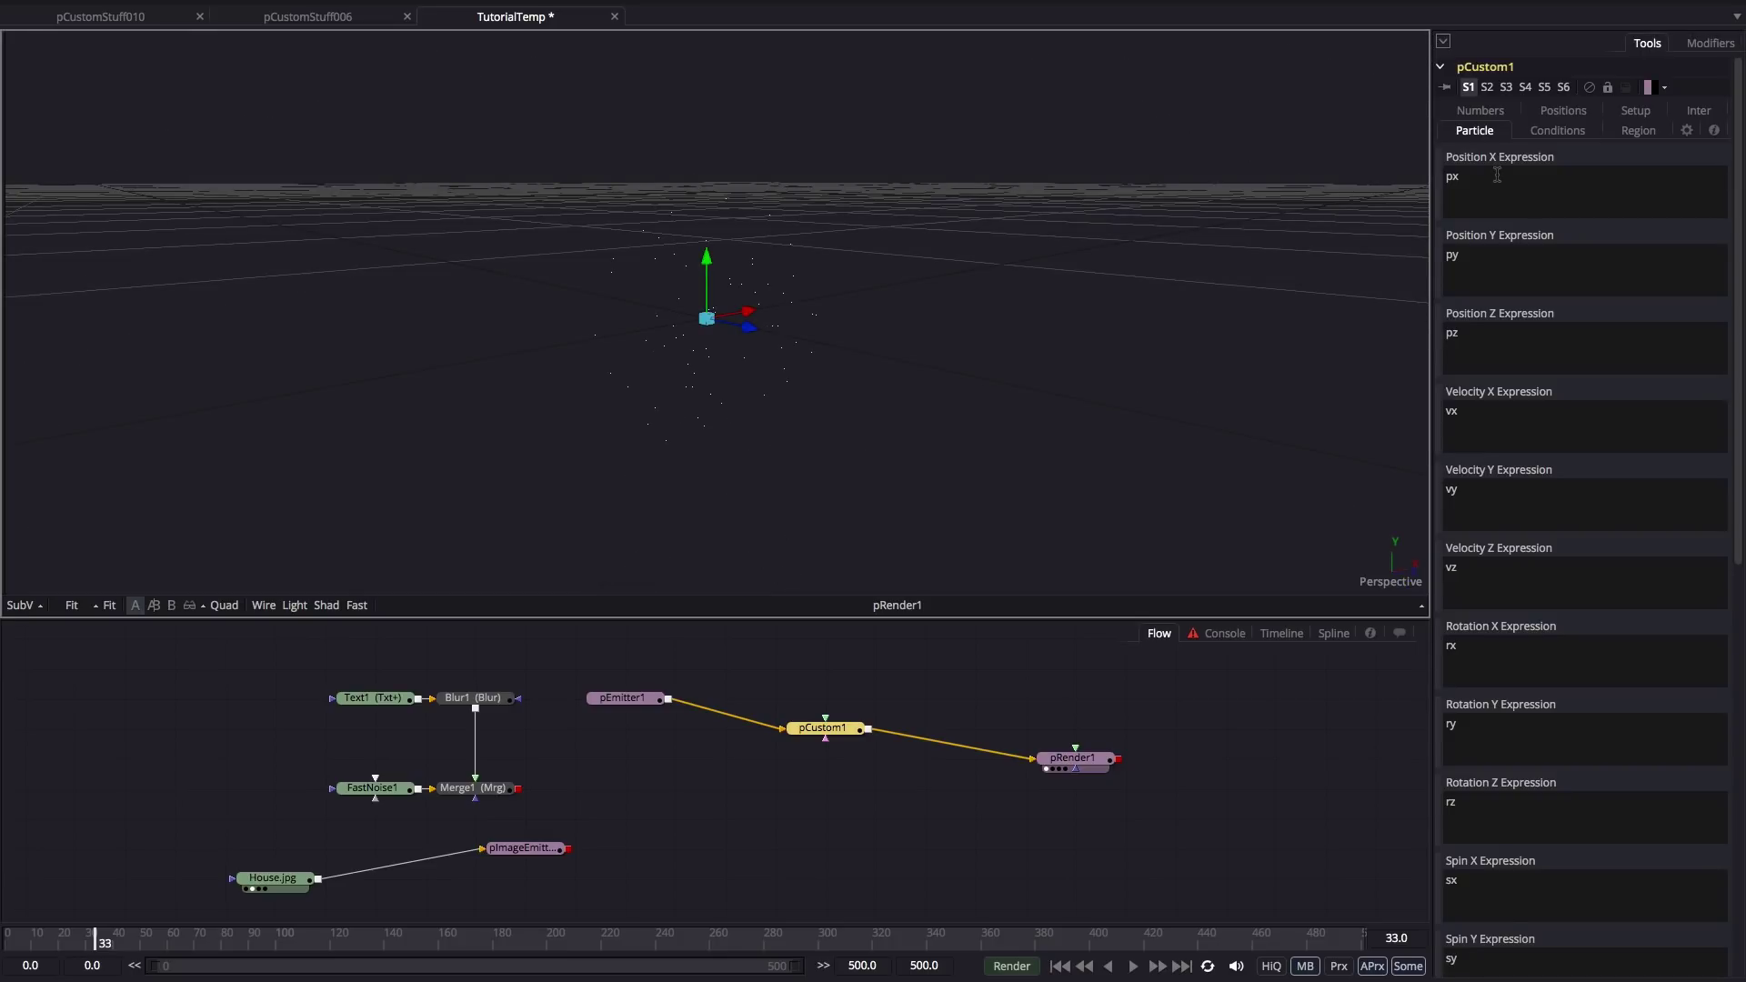
Set the pCustom node's Position Y Expression to id and inspect the particle column from several angles.
{"action": "double_click", "coordinate": [1496, 175]}
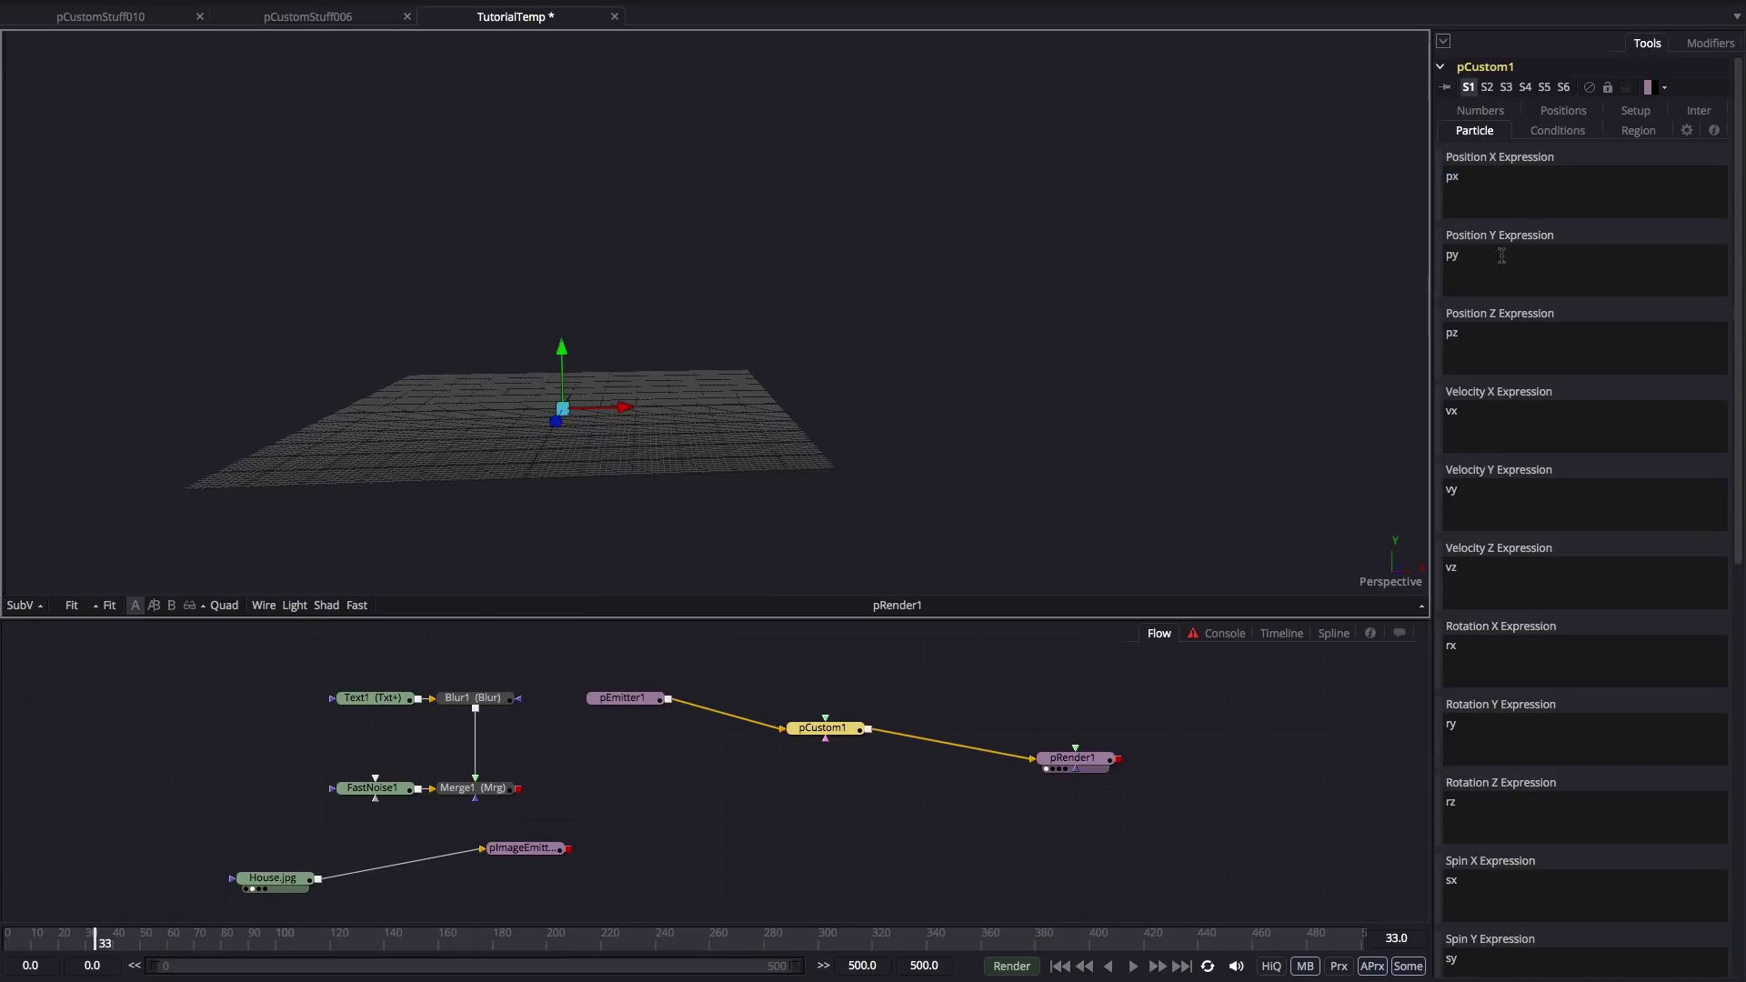
{"action": "key", "text": "Tab"}
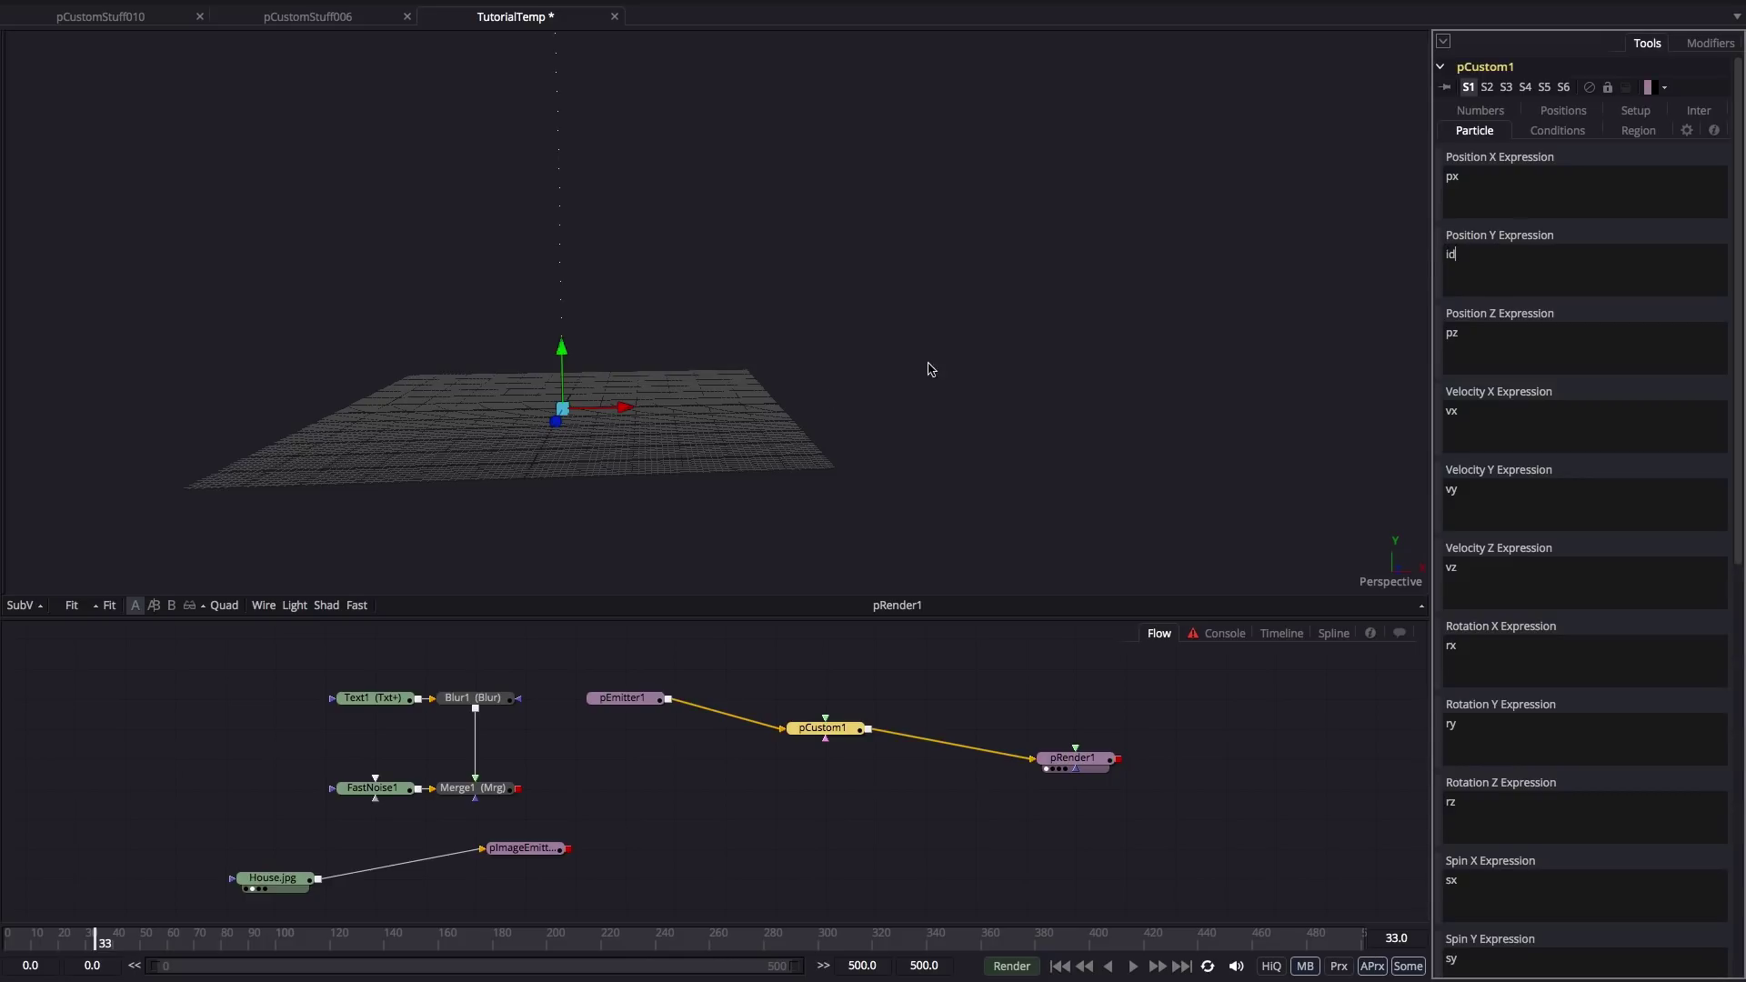
{"action": "left_click_drag", "start_coordinate": [829, 396], "coordinate": [807, 335]}
{"action": "key", "text": "f"}
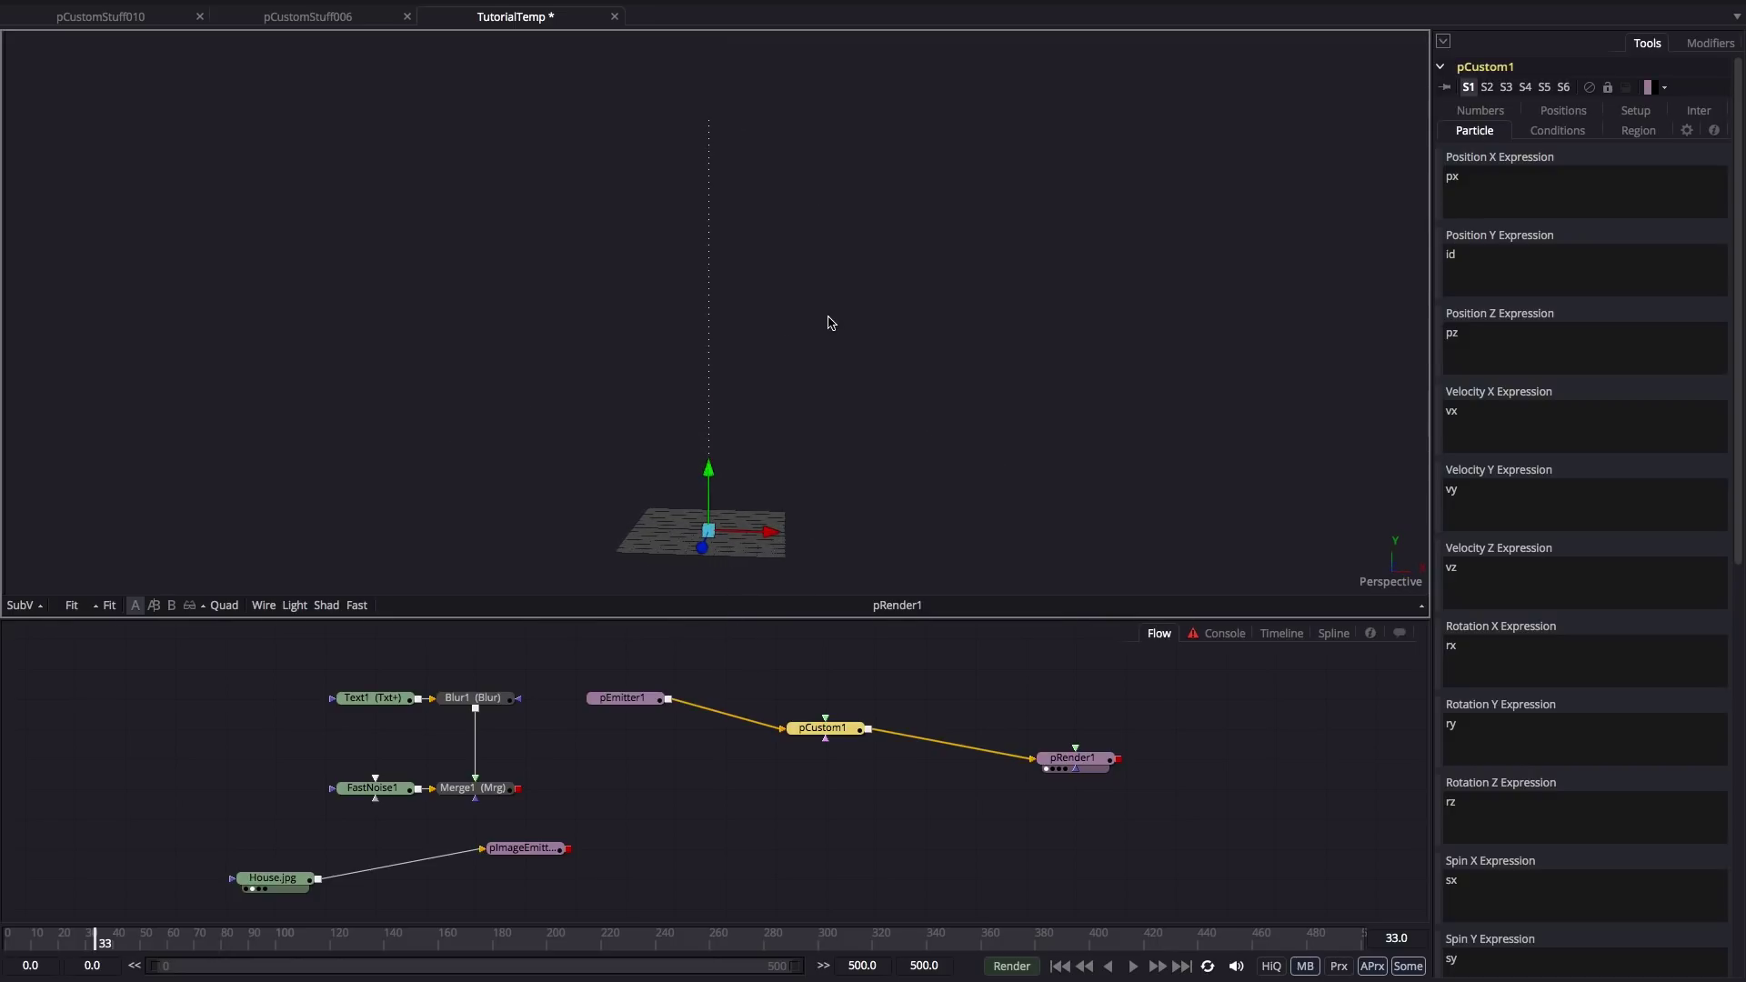
{"action": "left_click_drag", "start_coordinate": [827, 324], "coordinate": [1075, 235]}
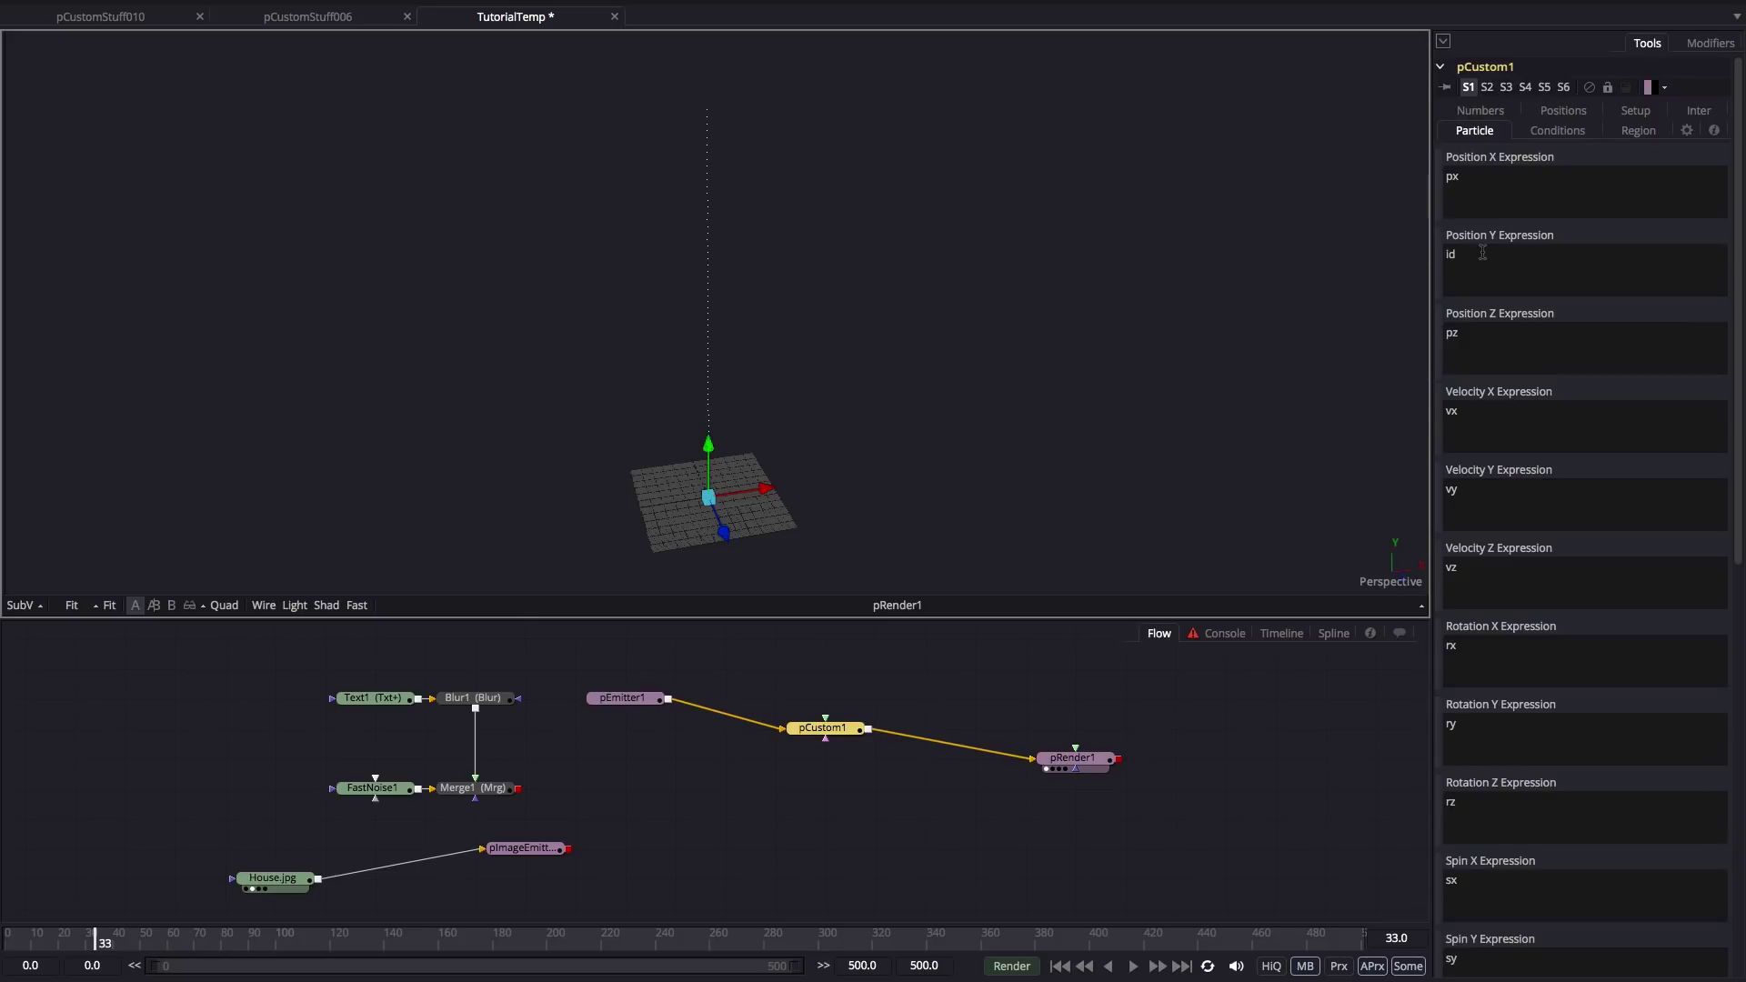
{"action": "scroll", "coordinate": [814, 449], "scroll_direction": "up", "scroll_amount": 5}
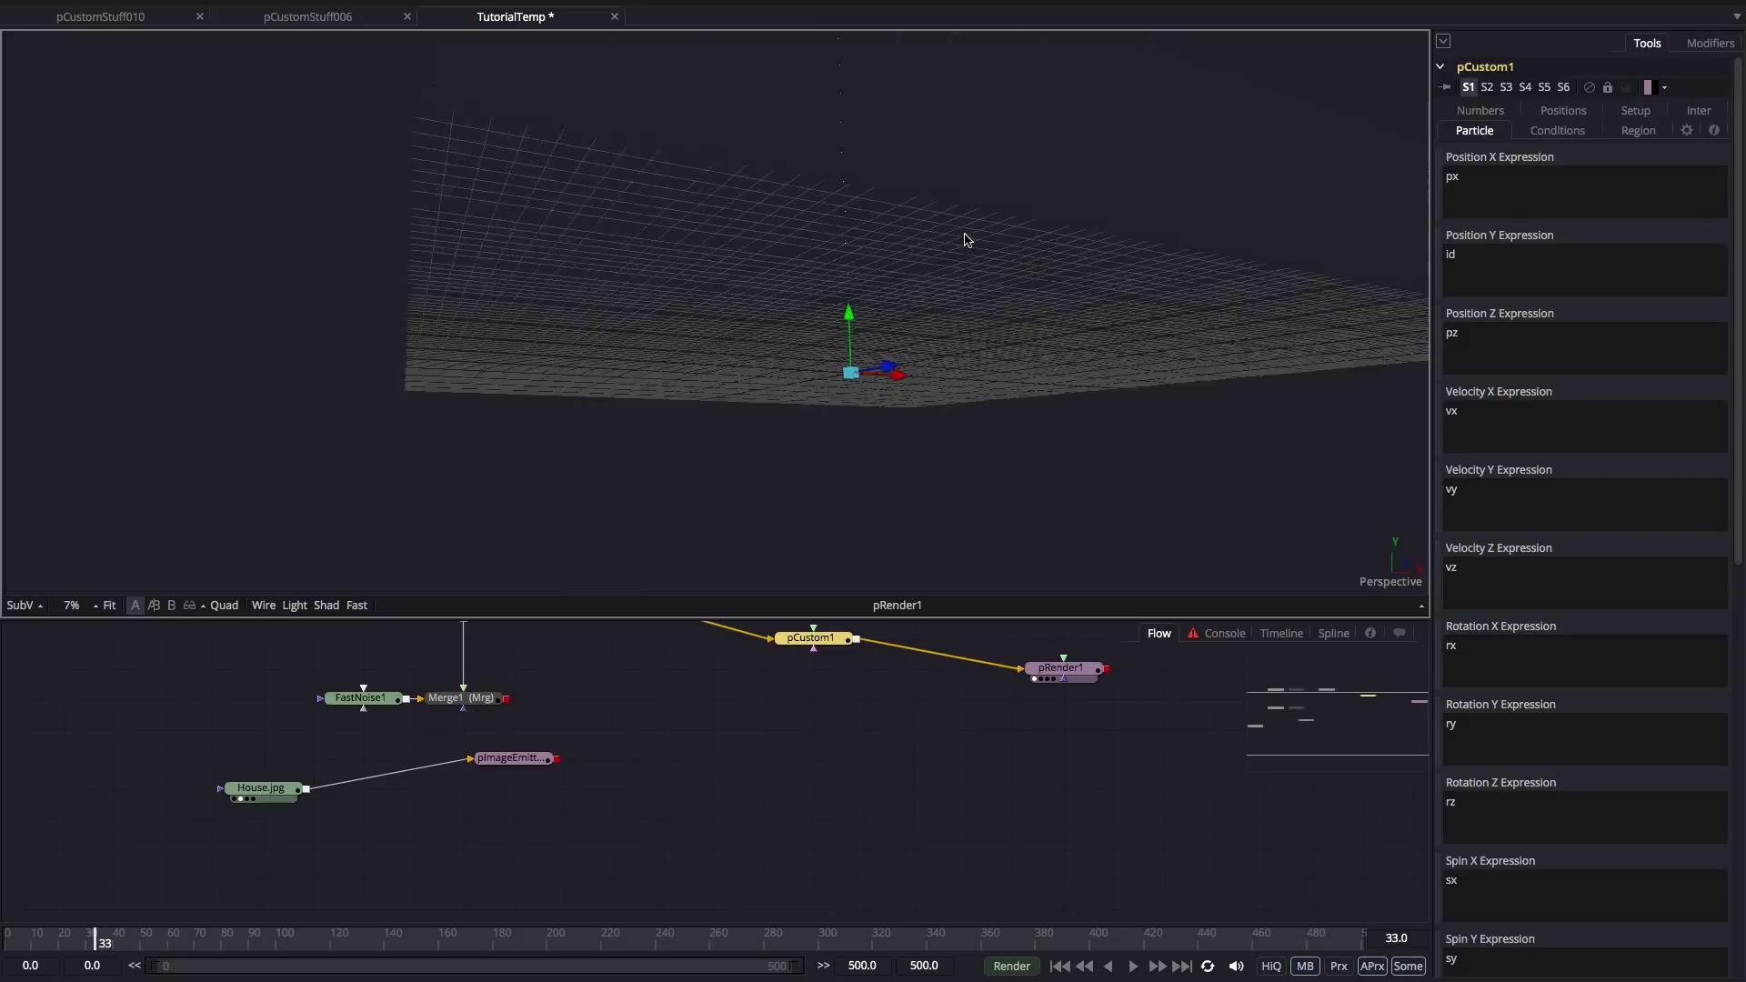
{"action": "left_click_drag", "start_coordinate": [966, 239], "coordinate": [1025, 300]}
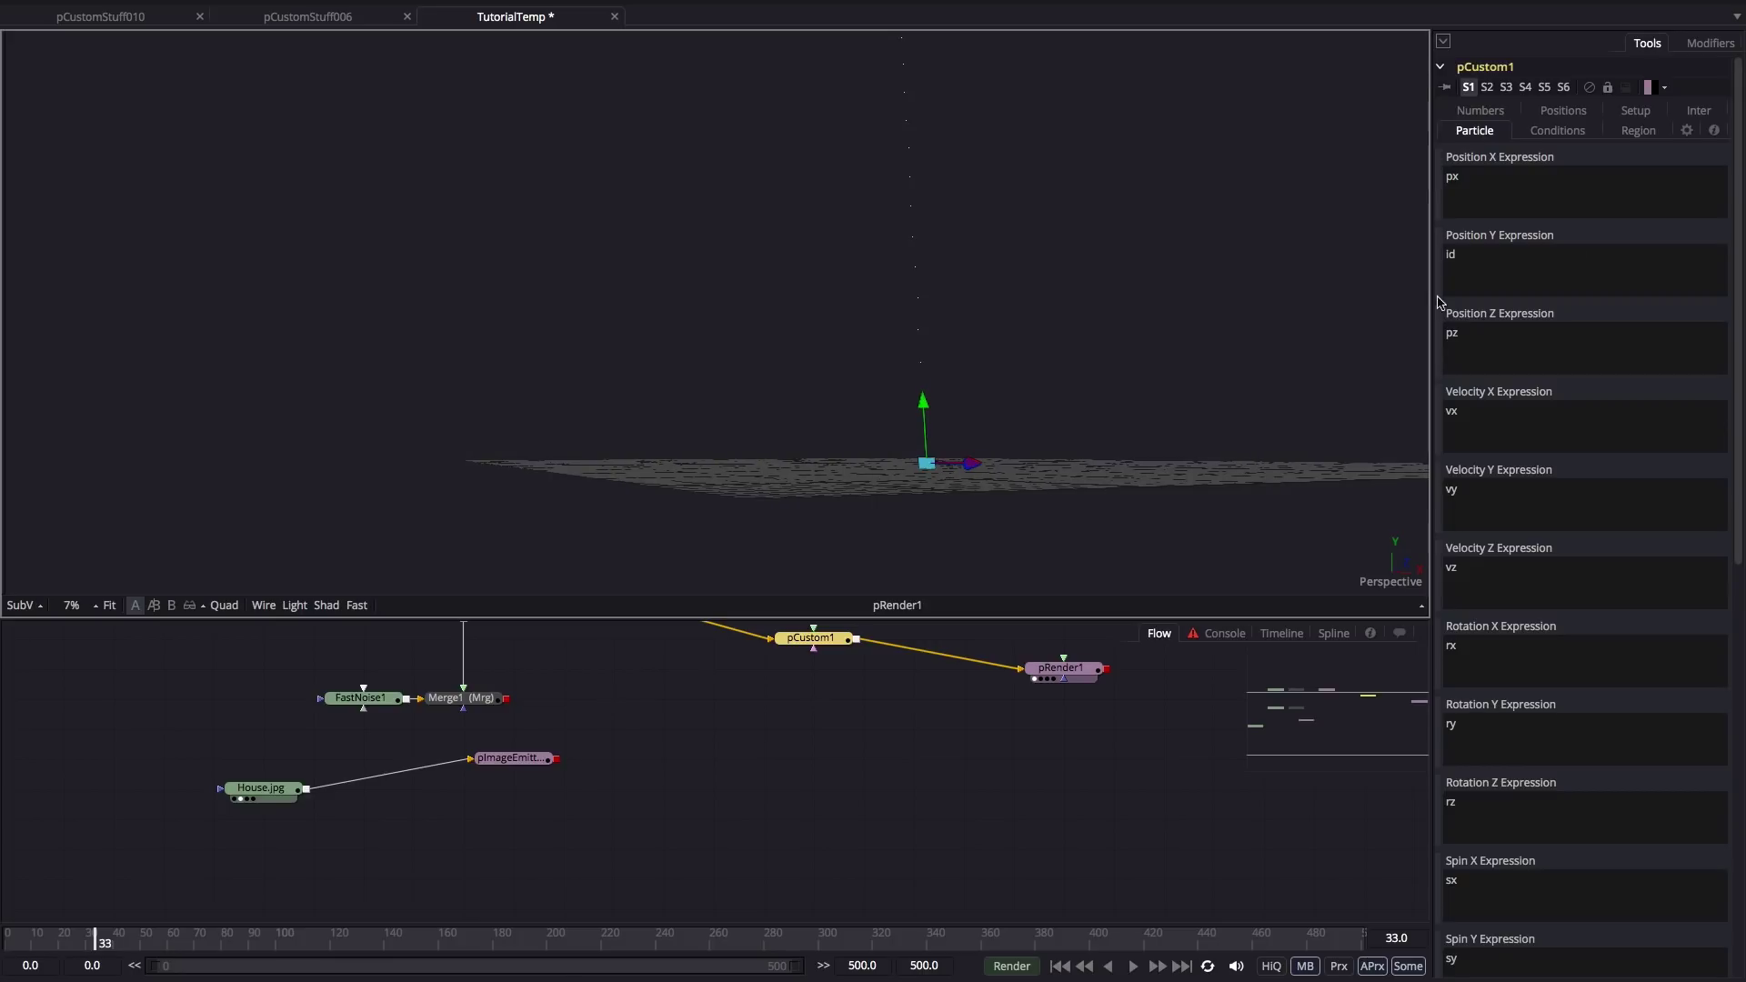
Change the pCustom node's Position Y Expression to id-1.
{"action": "left_click", "coordinate": [1500, 259]}
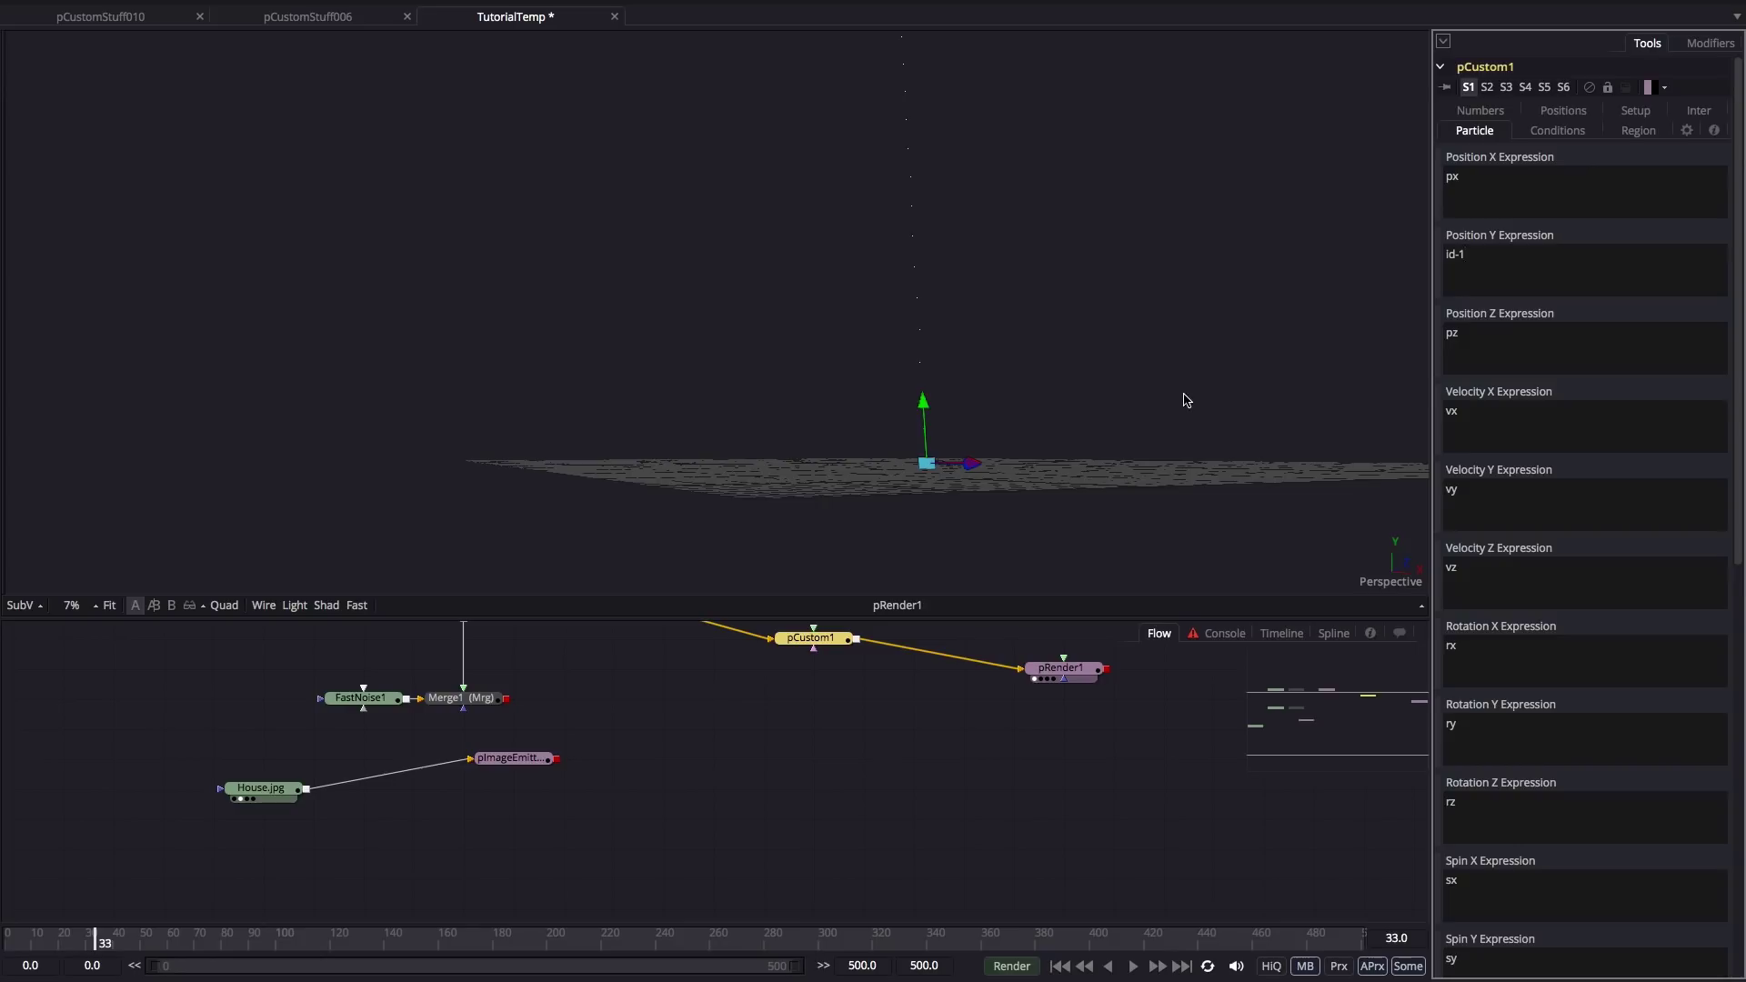
{"action": "left_click_drag", "start_coordinate": [1239, 405], "coordinate": [1246, 450]}
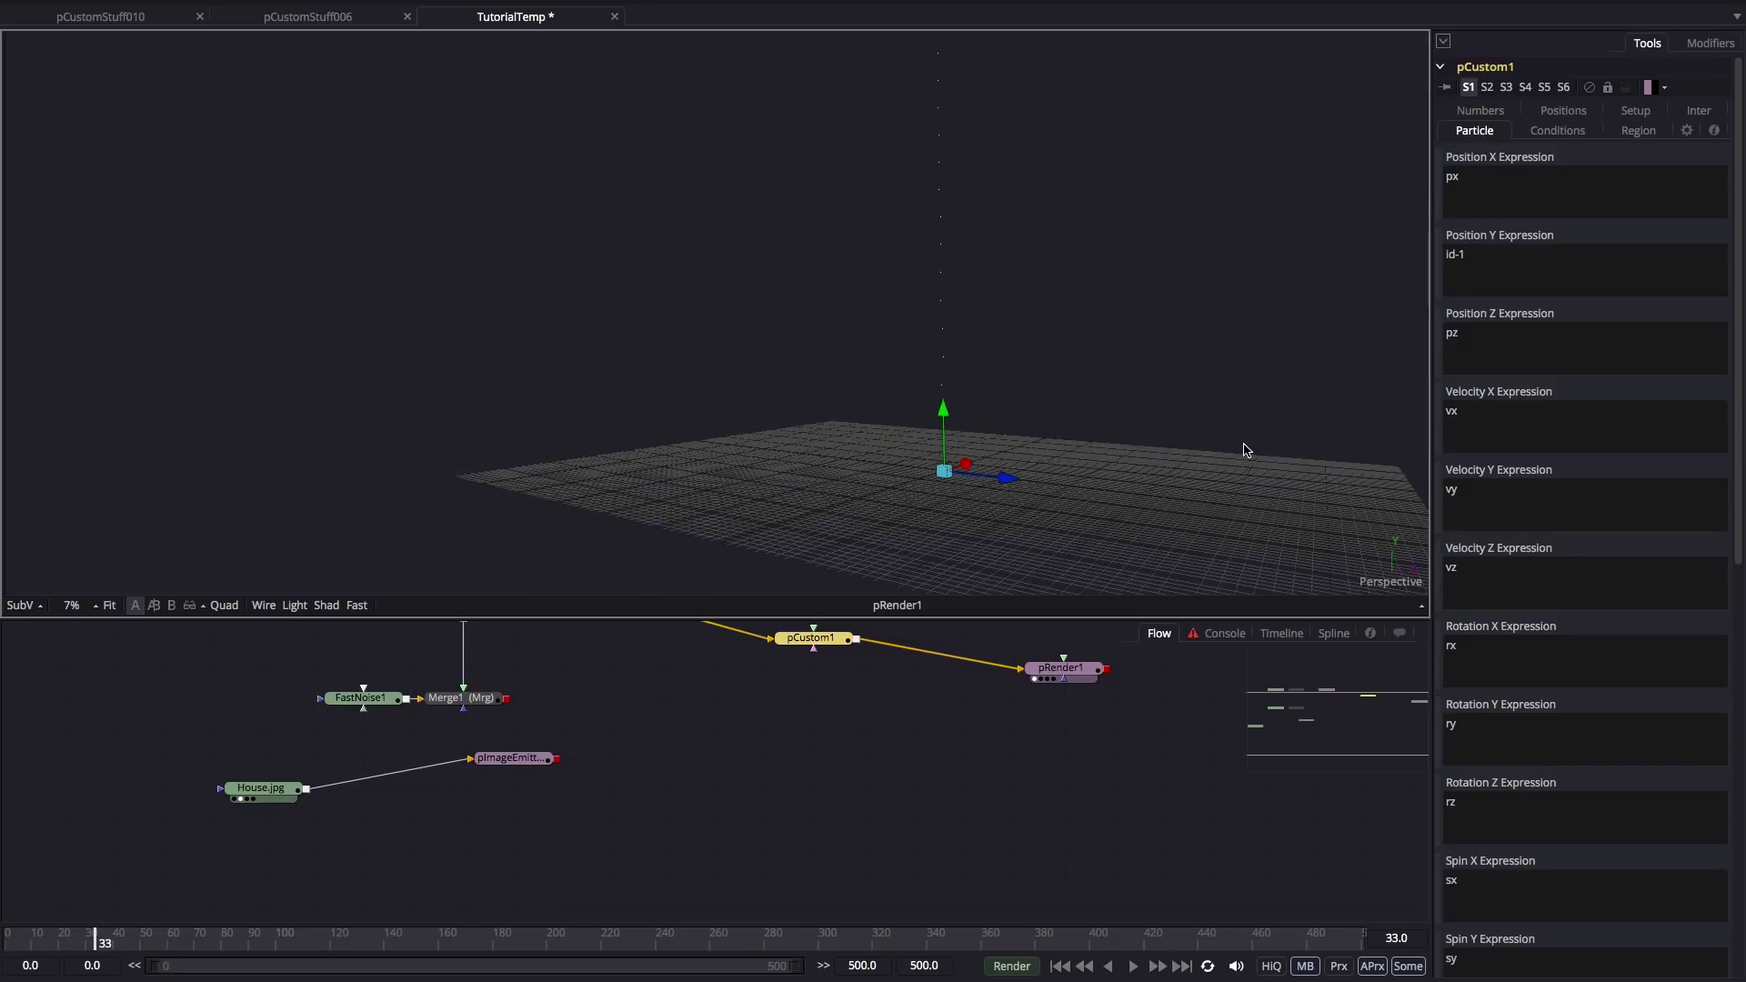
Switch the pEmitter's particle style to Blob and set its Size to 0.25.
{"action": "scroll", "coordinate": [872, 740], "scroll_direction": "up", "scroll_amount": 3}
{"action": "left_click", "coordinate": [623, 706]}
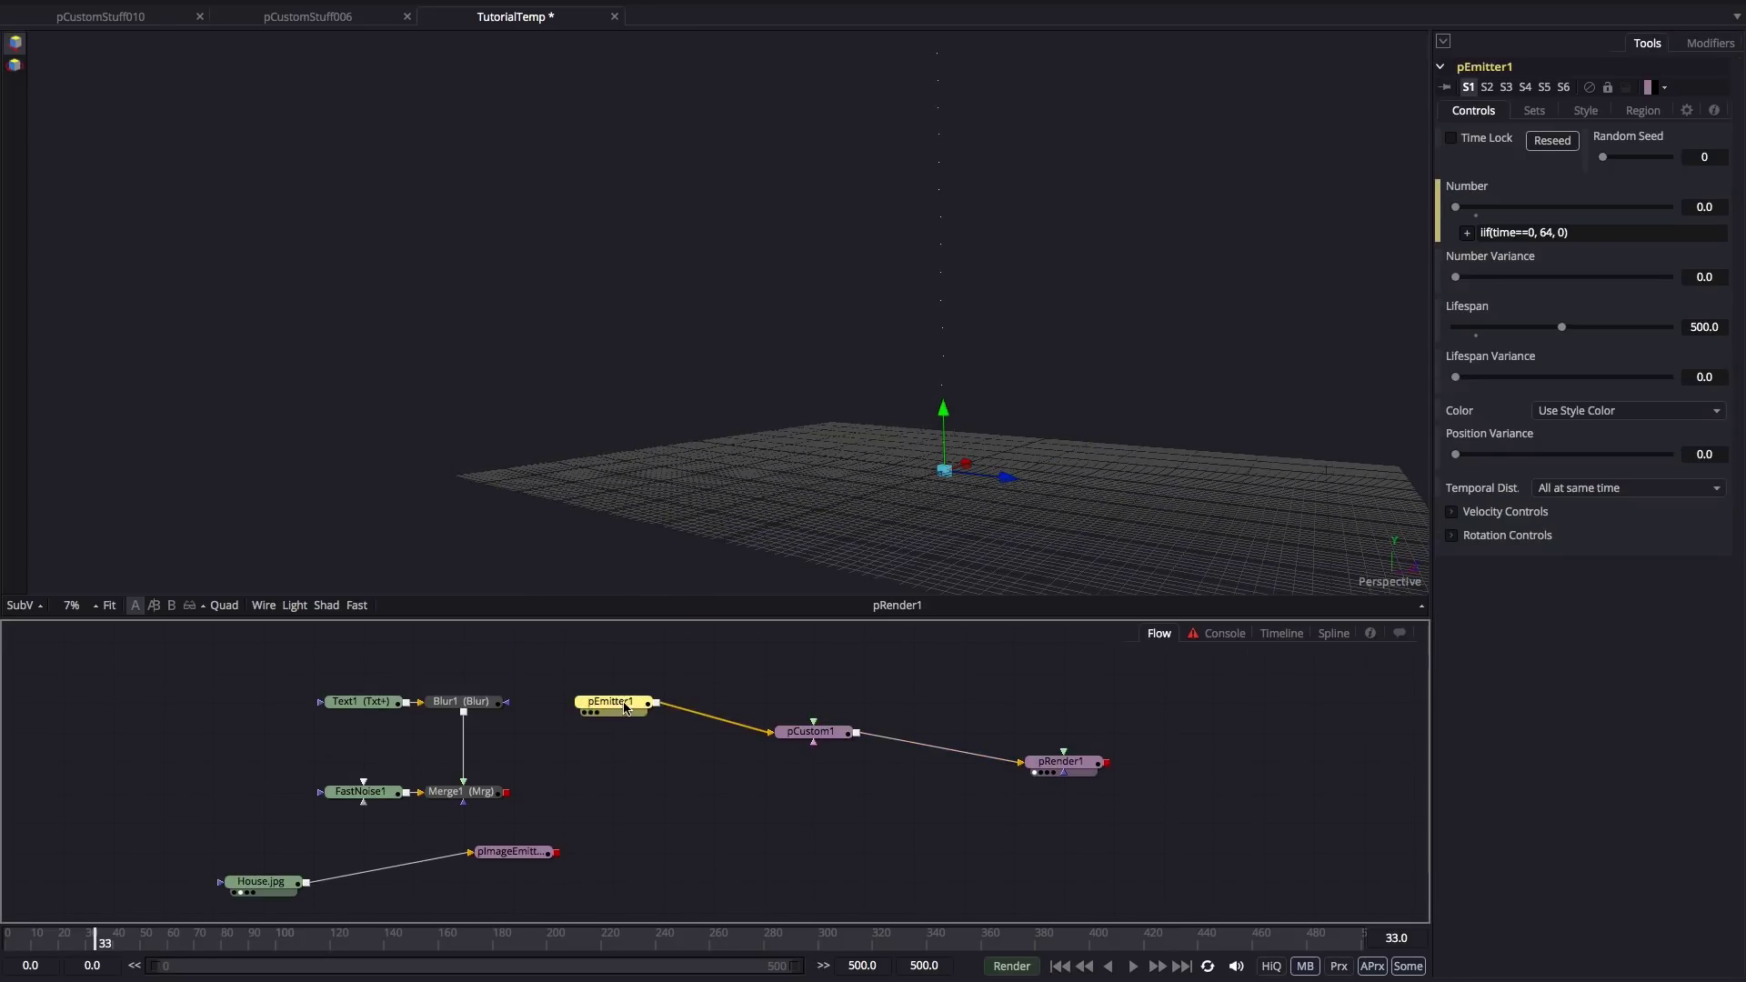
{"action": "left_click", "coordinate": [1588, 110]}
{"action": "left_click", "coordinate": [1582, 140]}
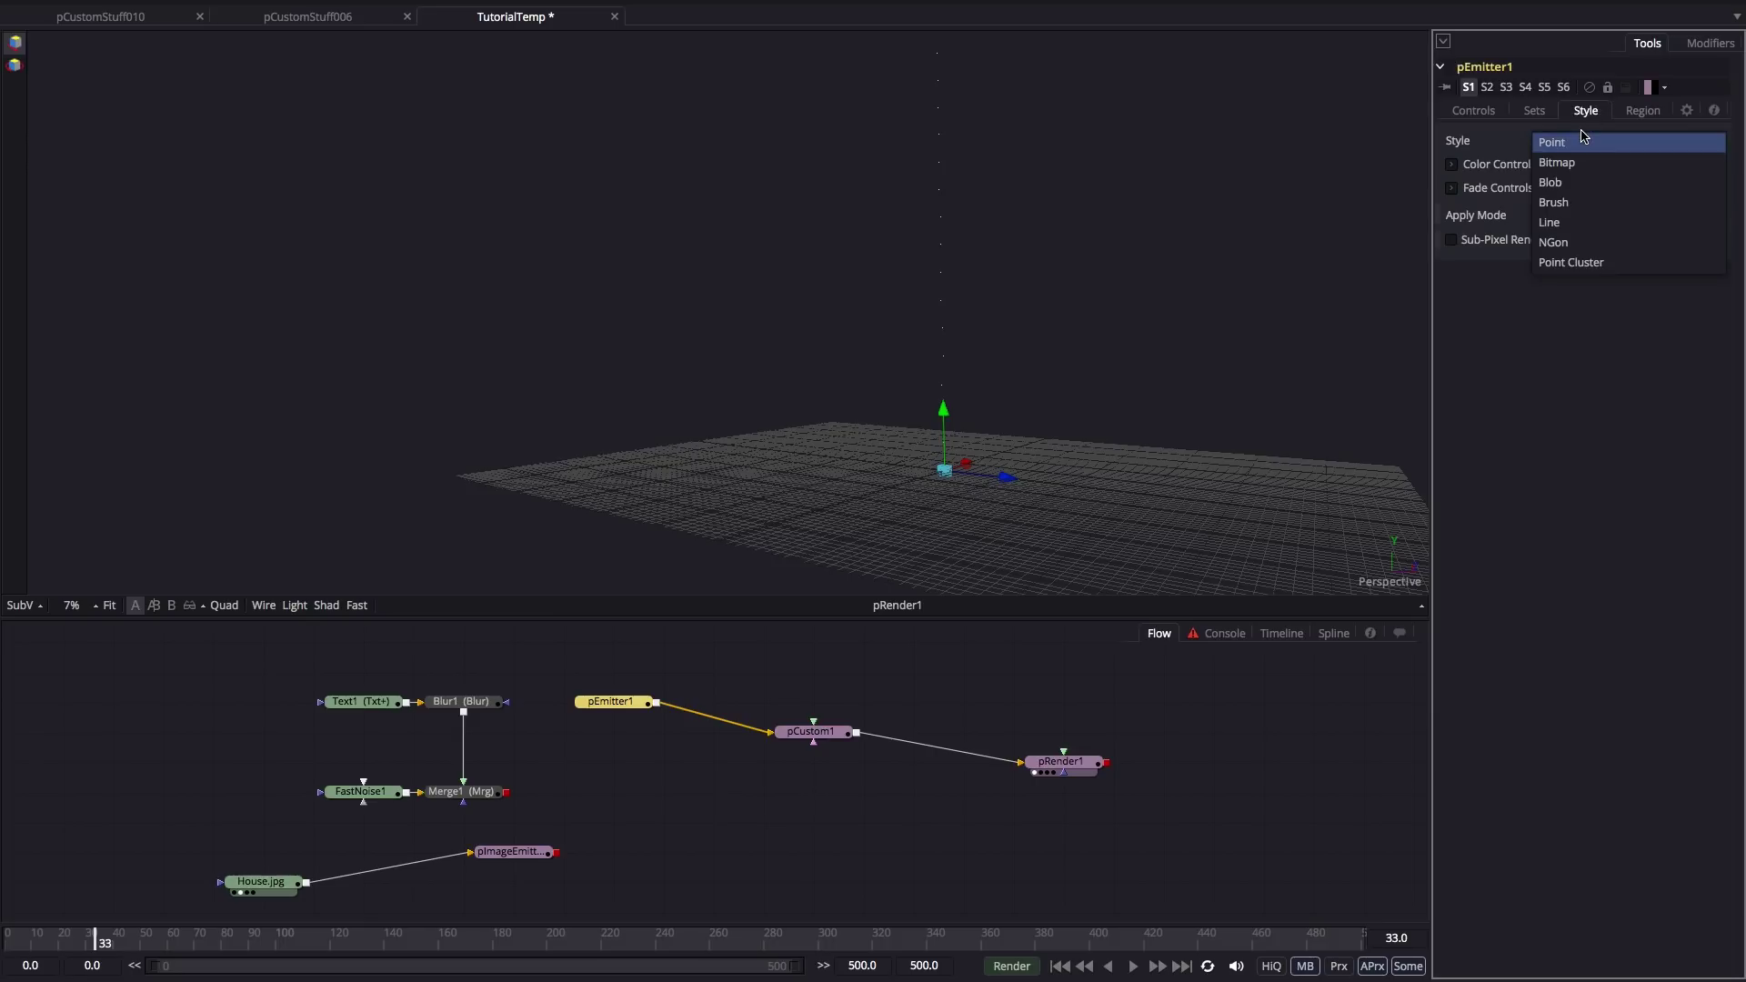
{"action": "left_click", "coordinate": [1578, 185]}
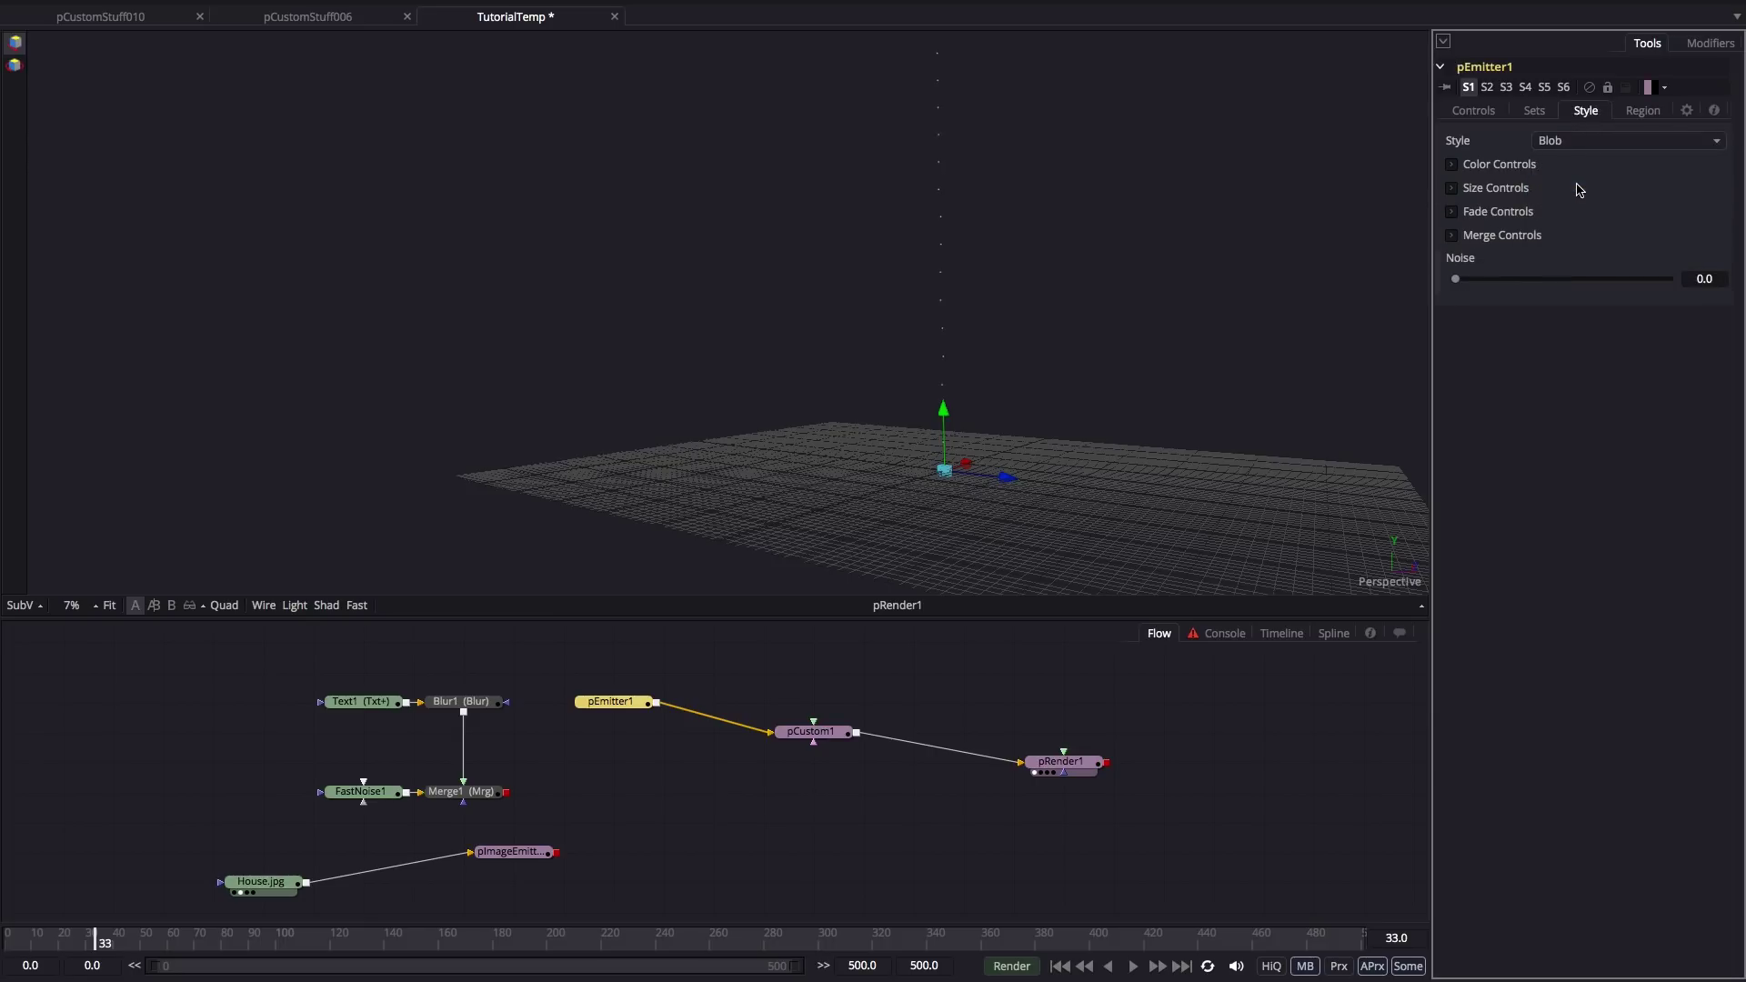
{"action": "left_click", "coordinate": [1451, 188]}
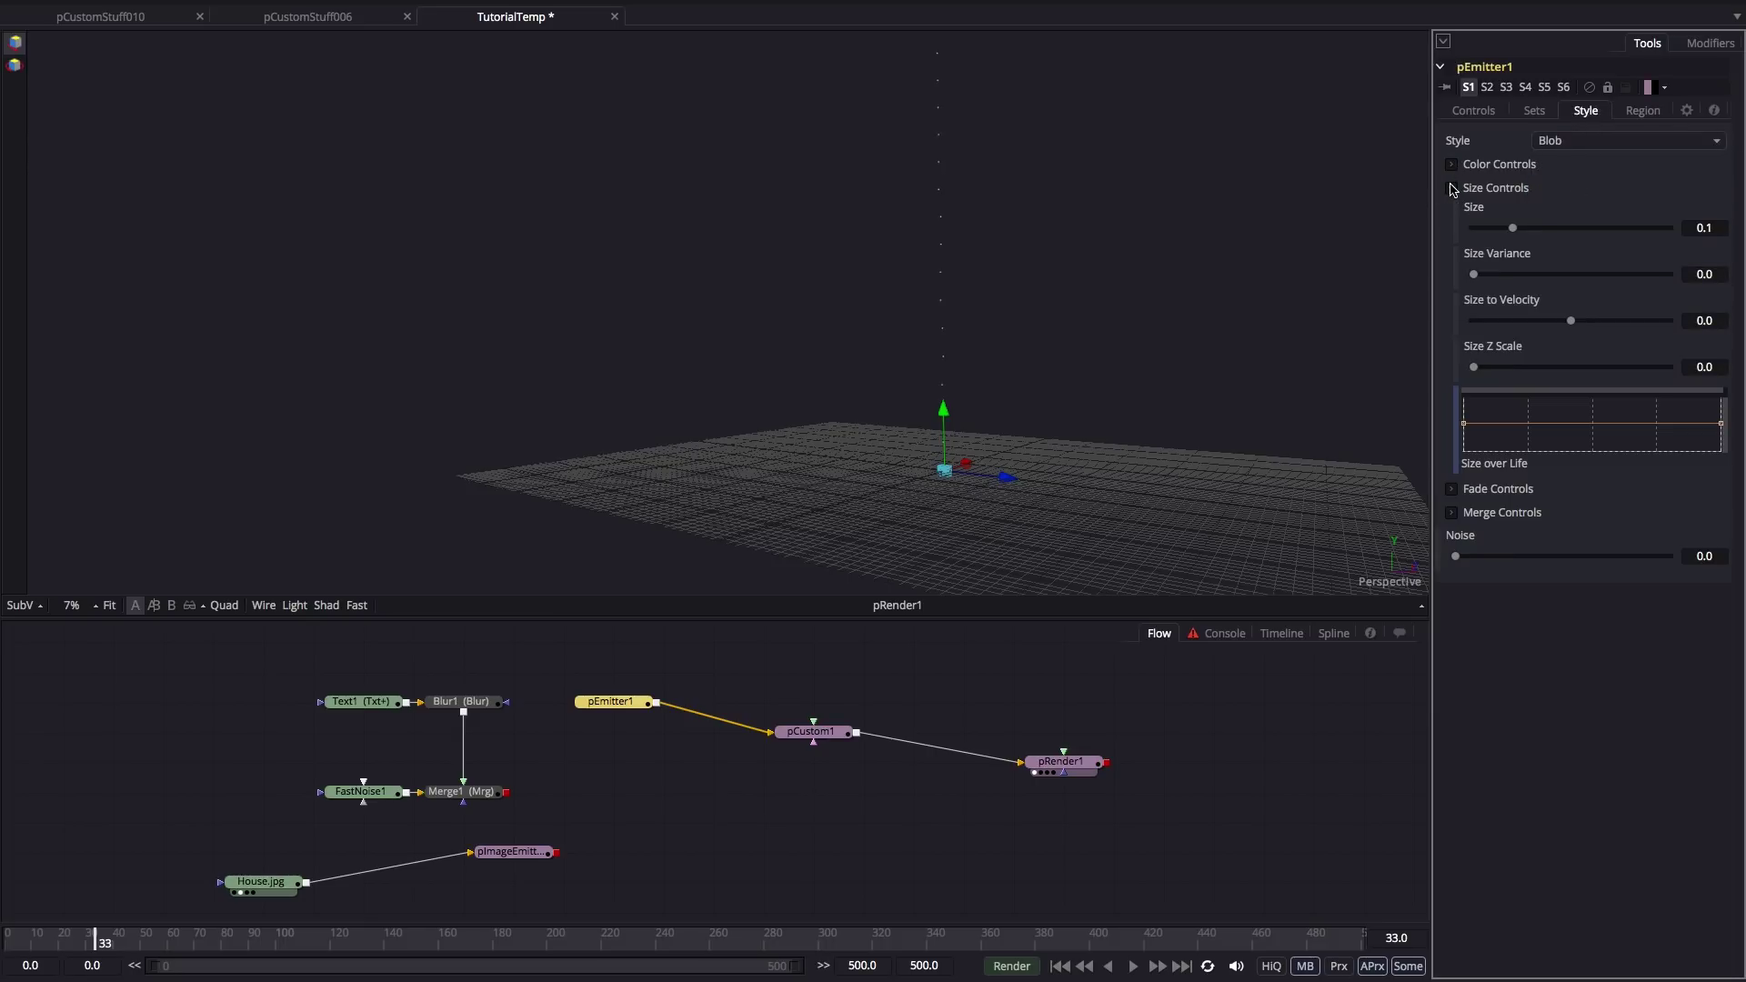
{"action": "left_click", "coordinate": [1720, 230]}
{"action": "type", "text": ".25"}
{"action": "key", "text": "Return"}
{"action": "left_click_drag", "start_coordinate": [1188, 351], "coordinate": [1099, 370]}
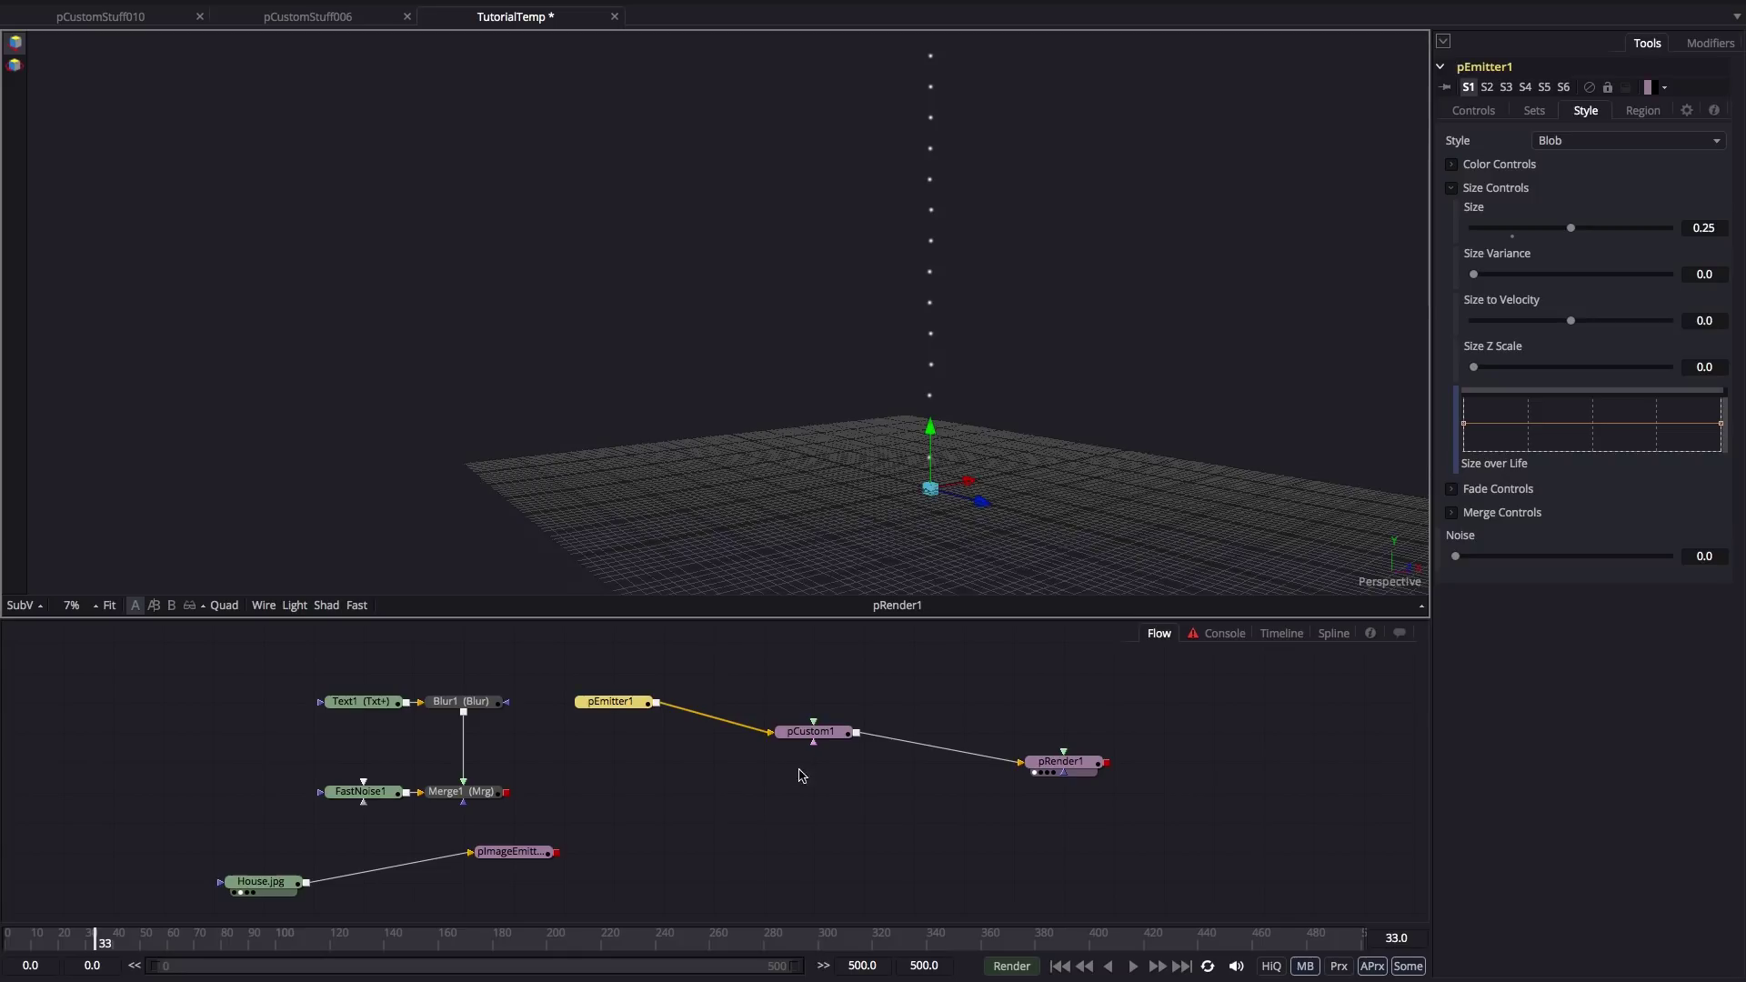
Enter id-1 as the Intermediate 1 expression of the pCustom node.
{"action": "left_click", "coordinate": [810, 732]}
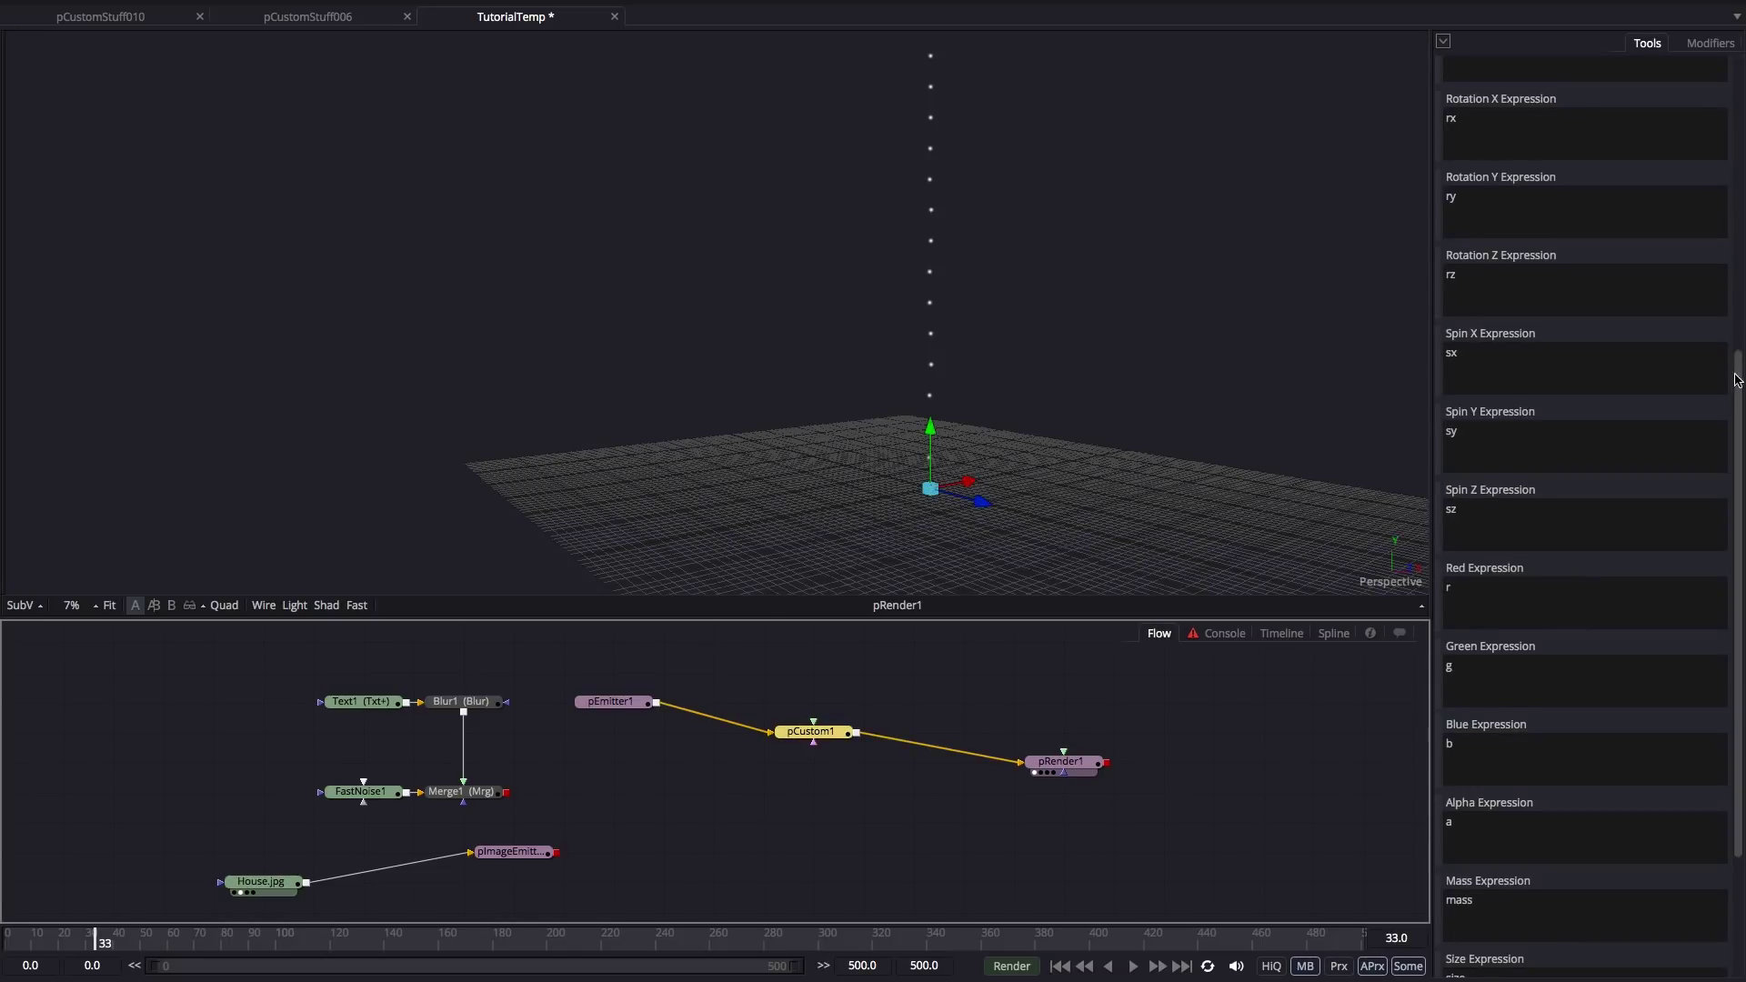
{"action": "left_click_drag", "start_coordinate": [1737, 382], "coordinate": [1737, 86]}
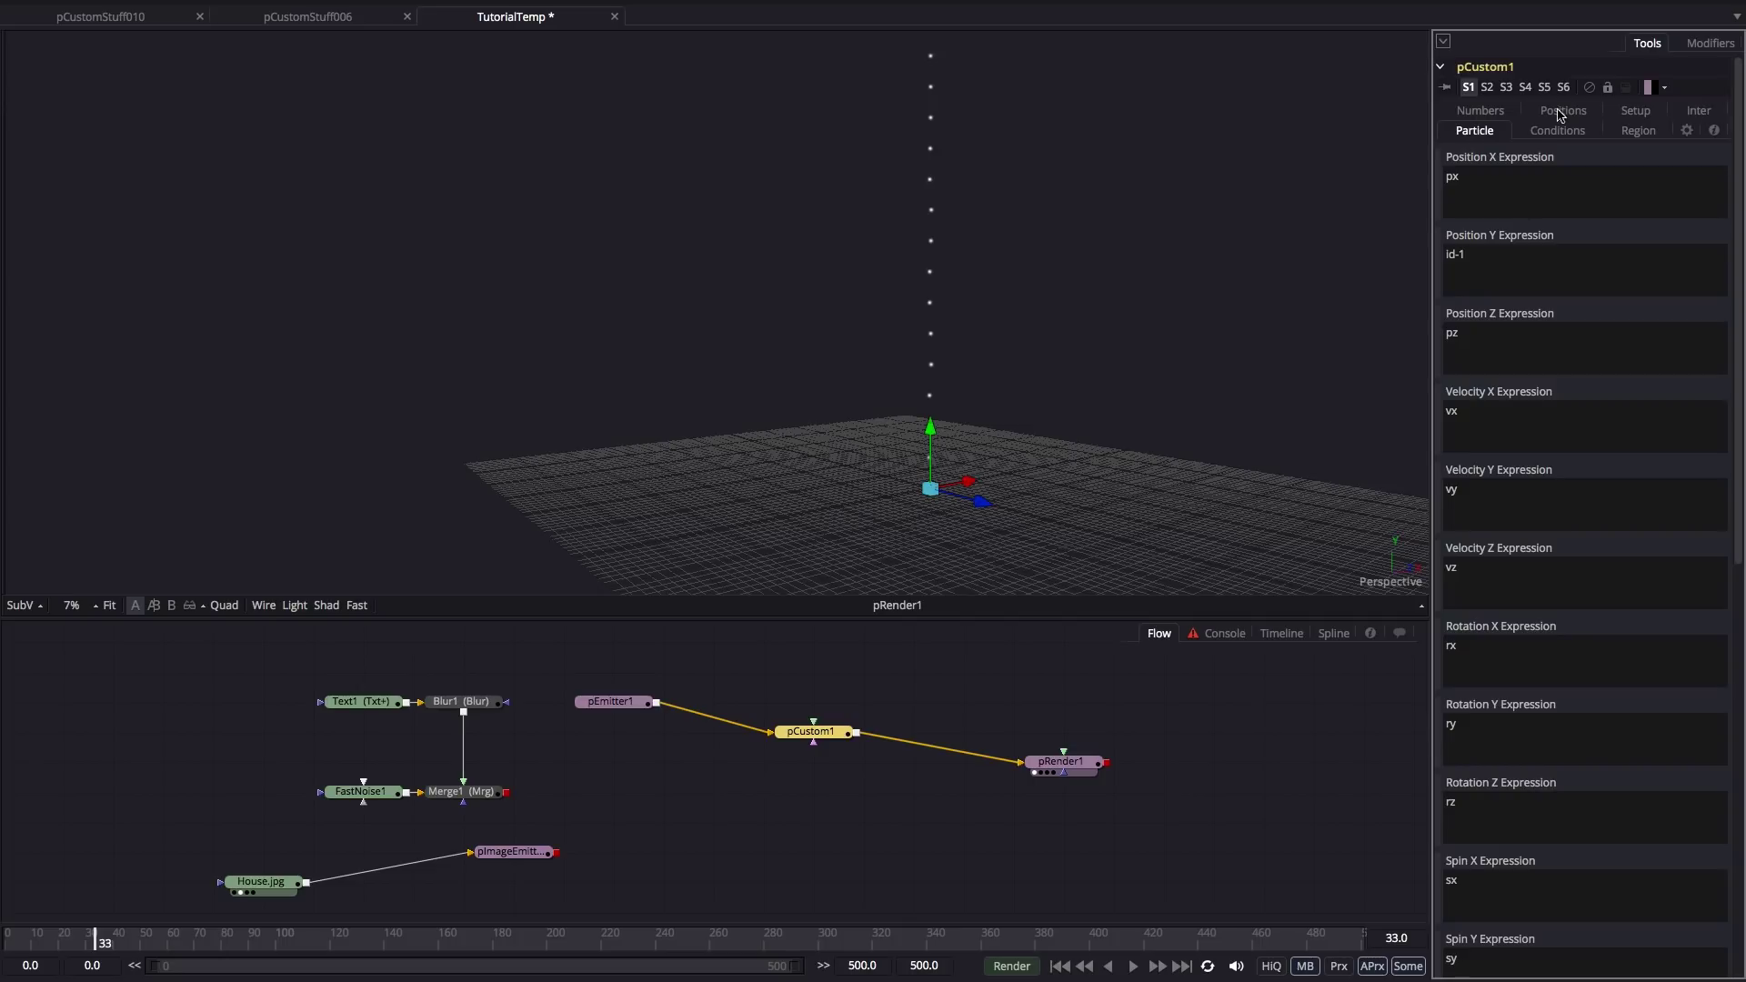
{"action": "left_click", "coordinate": [1698, 110]}
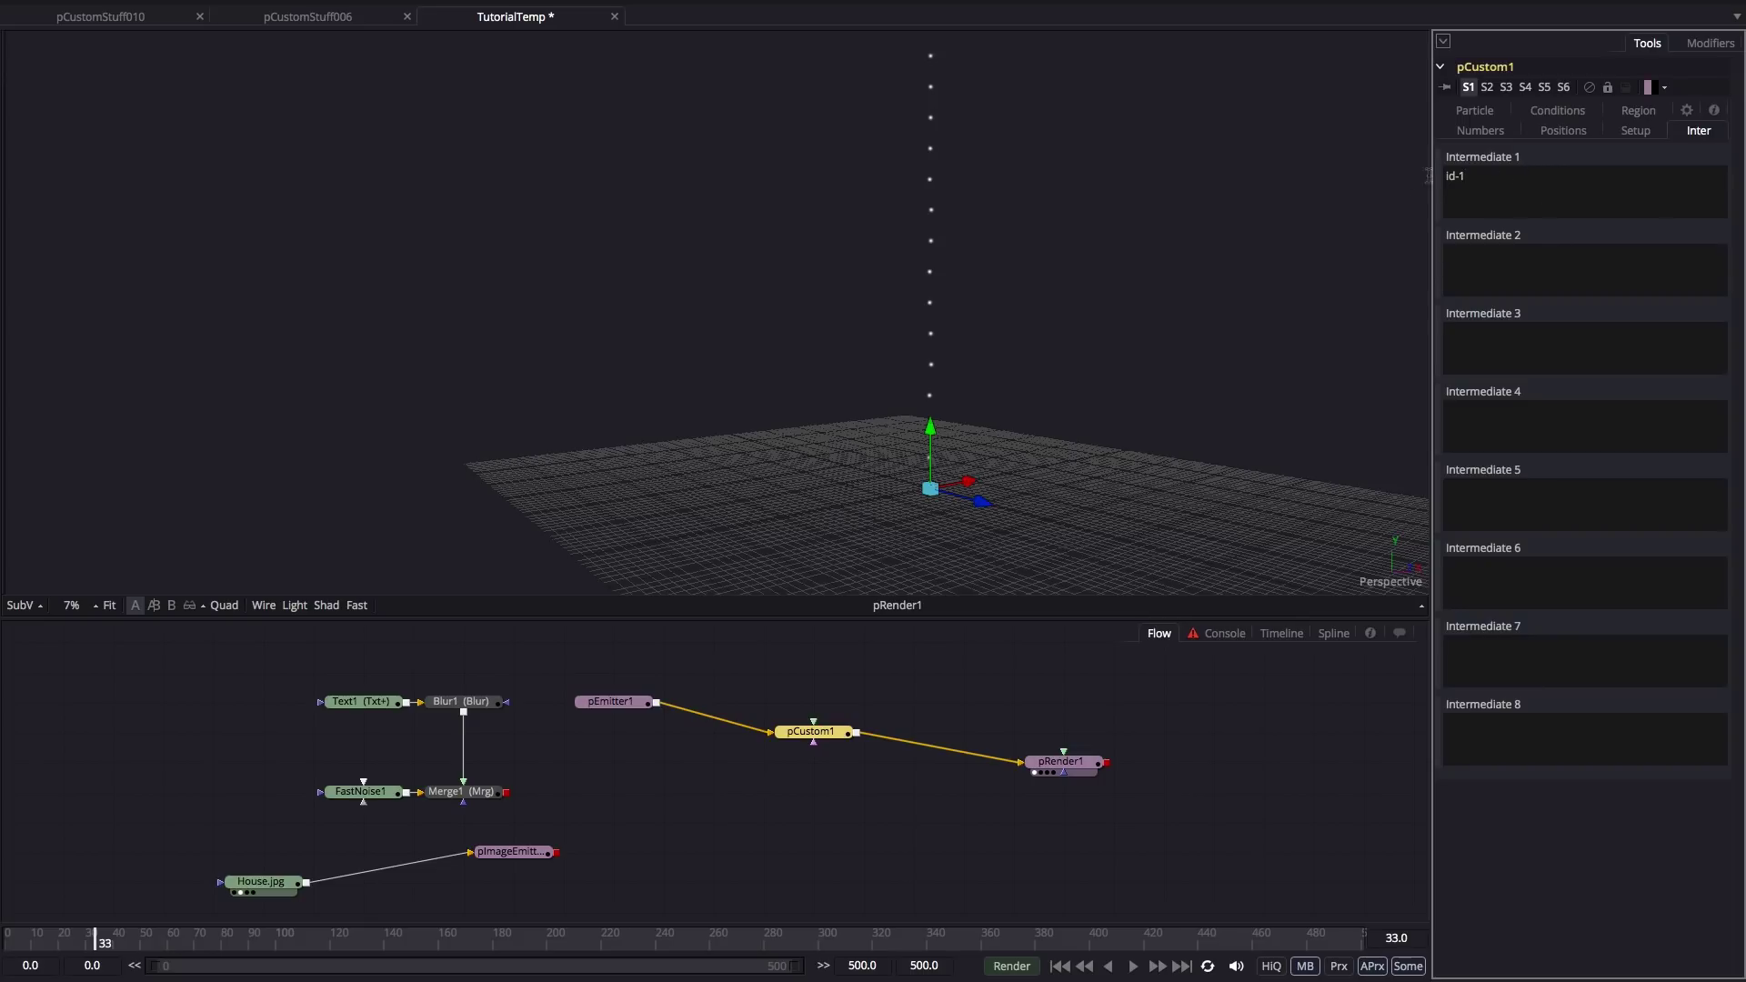
Replace the pCustom node's Position Y Expression with i1 and reframe the particle column.
{"action": "left_click", "coordinate": [1475, 111]}
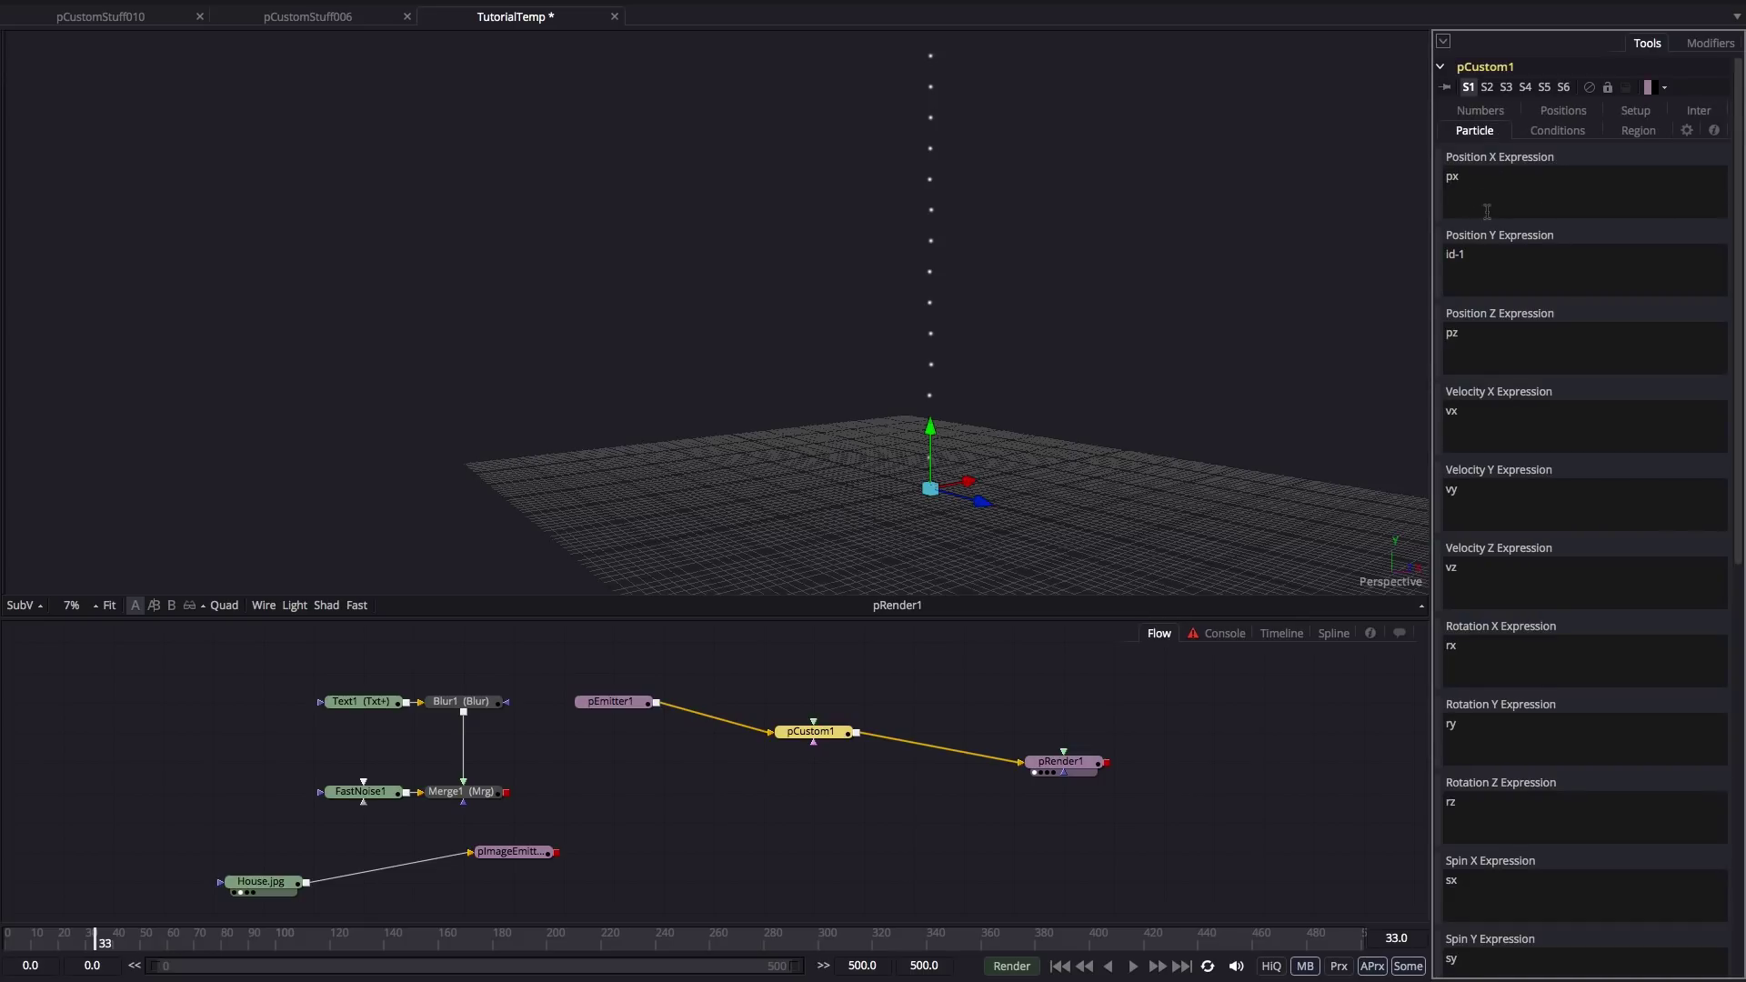
{"action": "left_click_drag", "start_coordinate": [1496, 256], "coordinate": [1315, 237]}
{"action": "type", "text": "i1"}
{"action": "left_click_drag", "start_coordinate": [1022, 406], "coordinate": [1037, 429]}
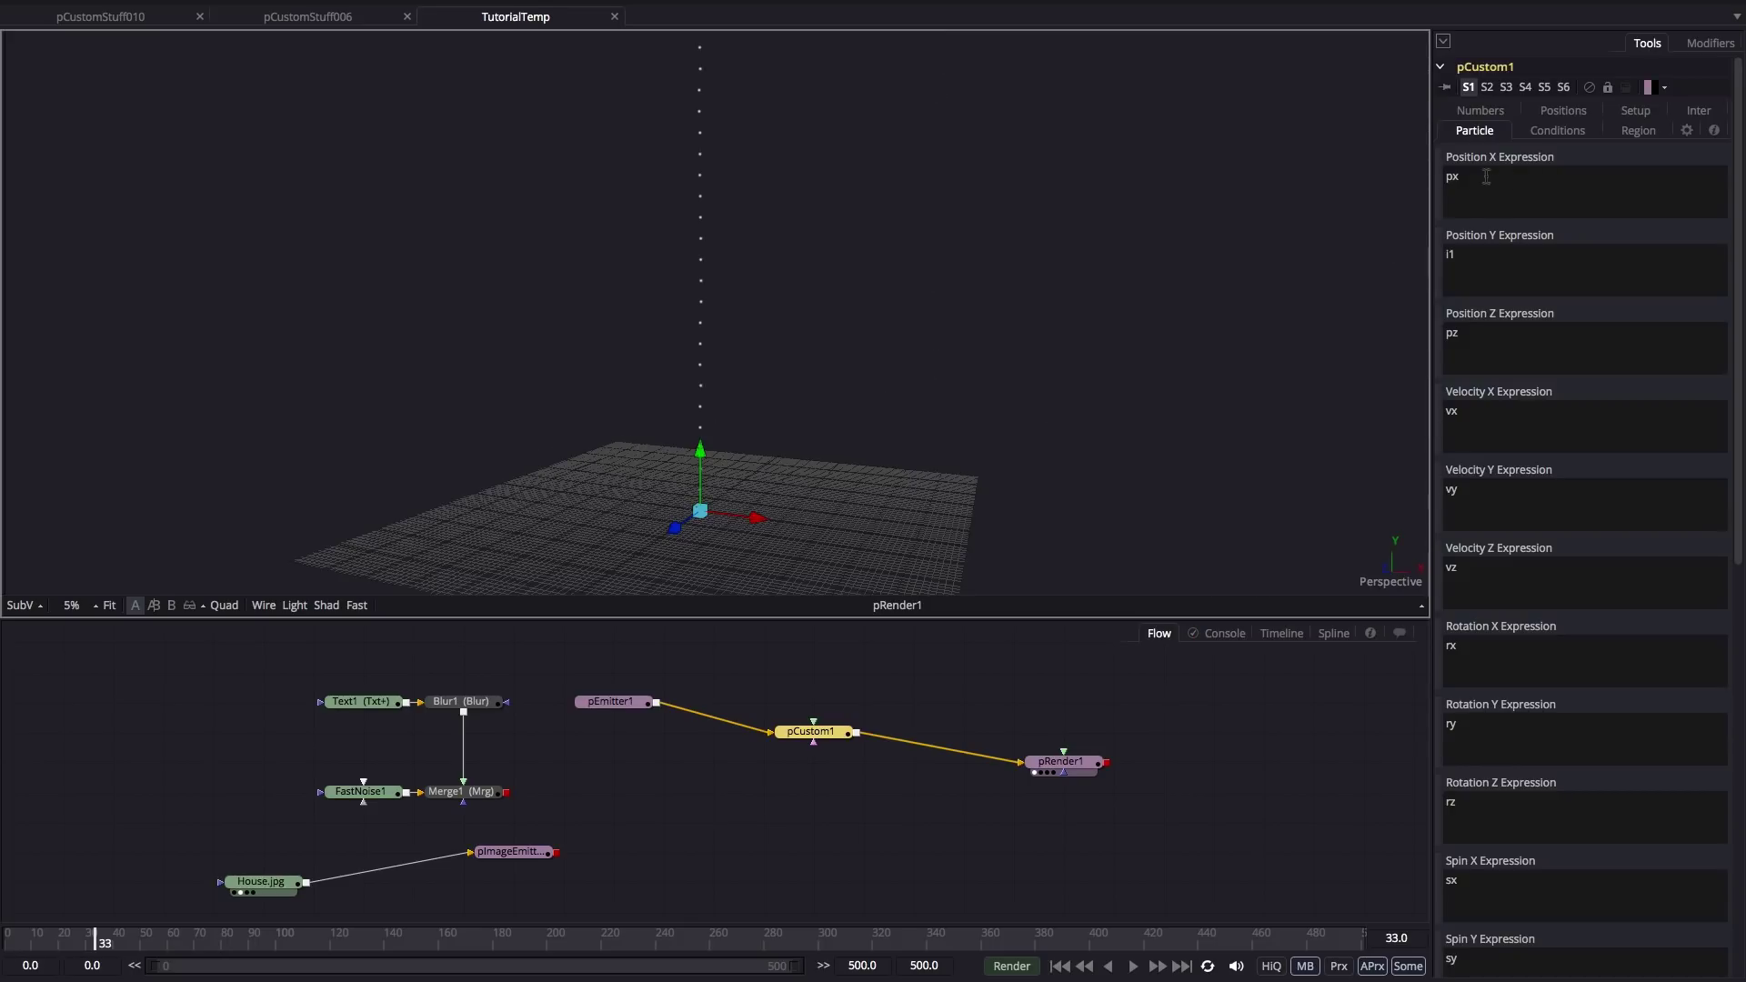
Set the pCustom node's Position X Expression to id%8 and its Position Y Expression to py.
{"action": "double_click", "coordinate": [1485, 177]}
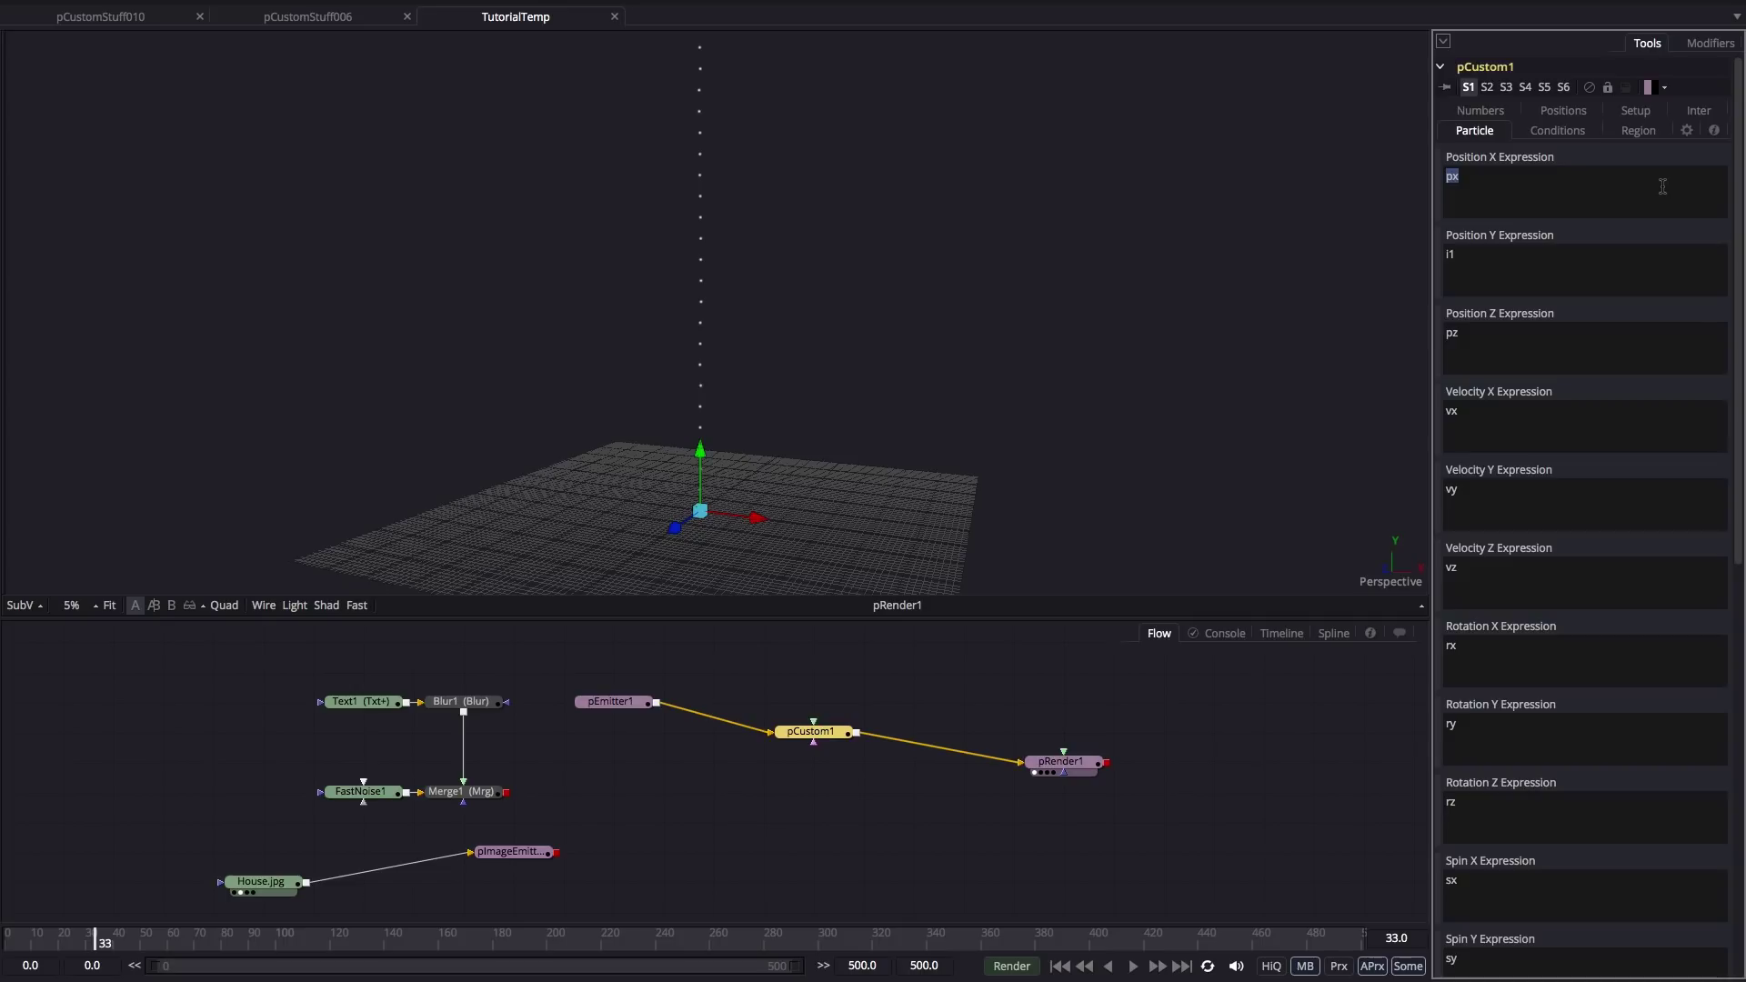
{"action": "type", "text": "id%8"}
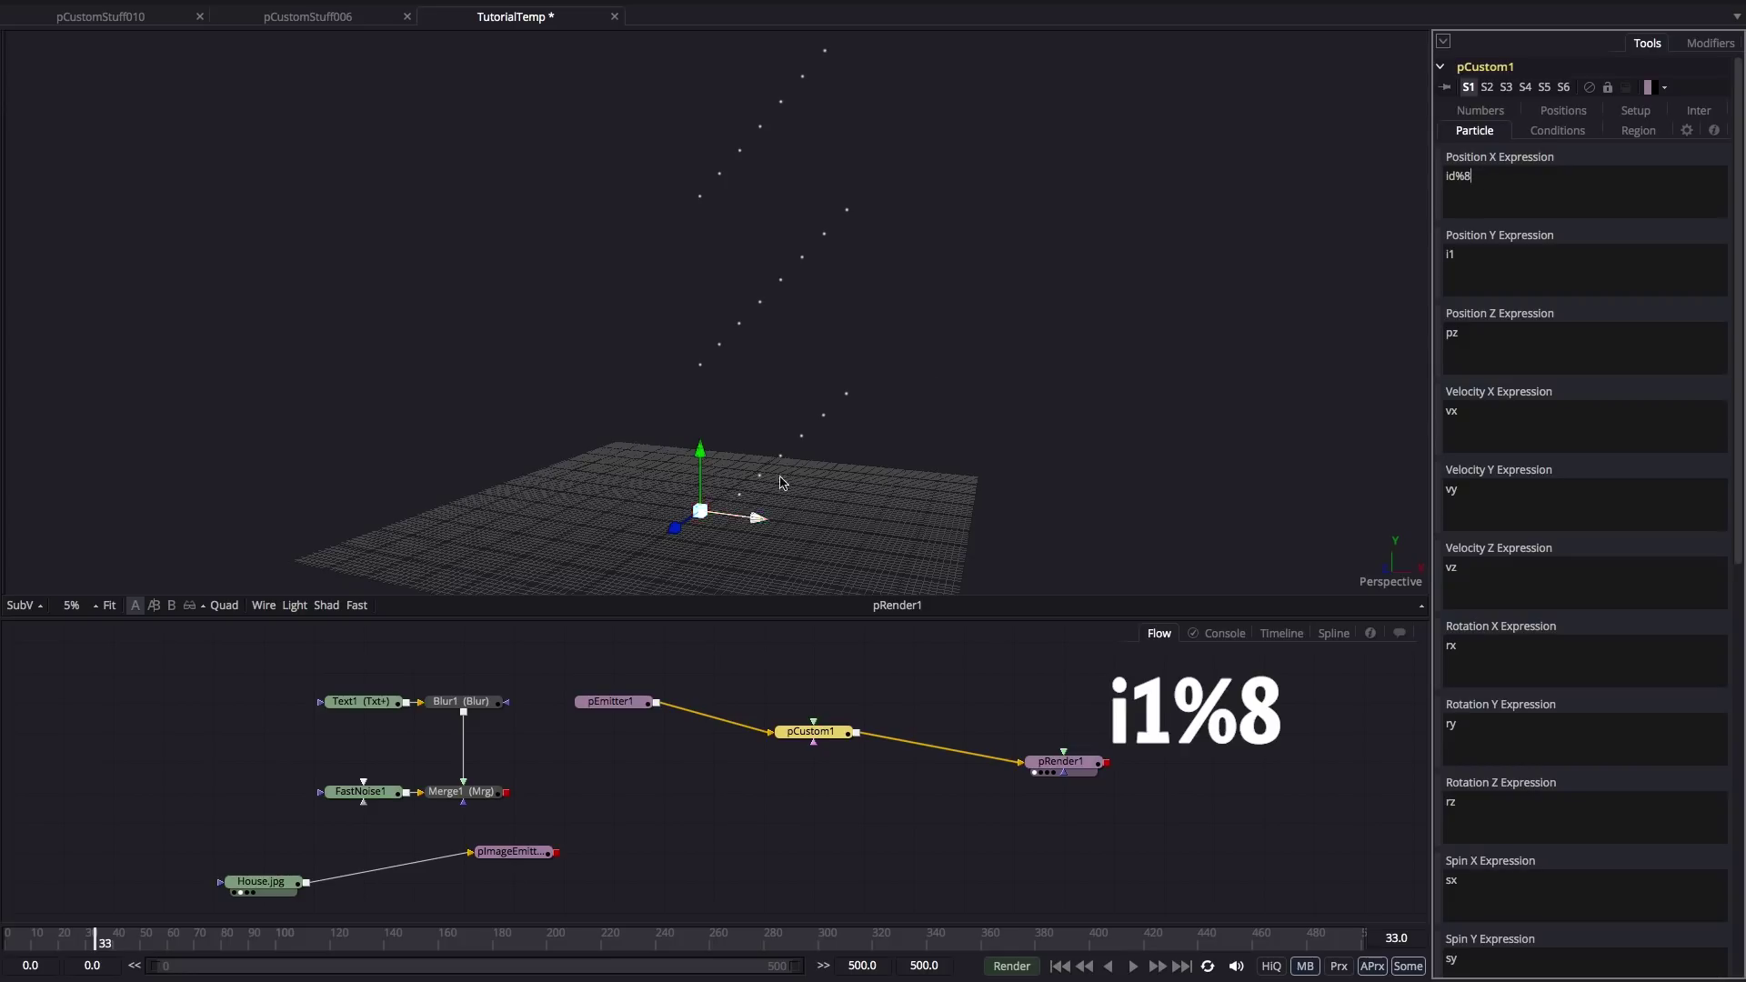
{"action": "double_click", "coordinate": [1450, 254]}
{"action": "type", "text": "py"}
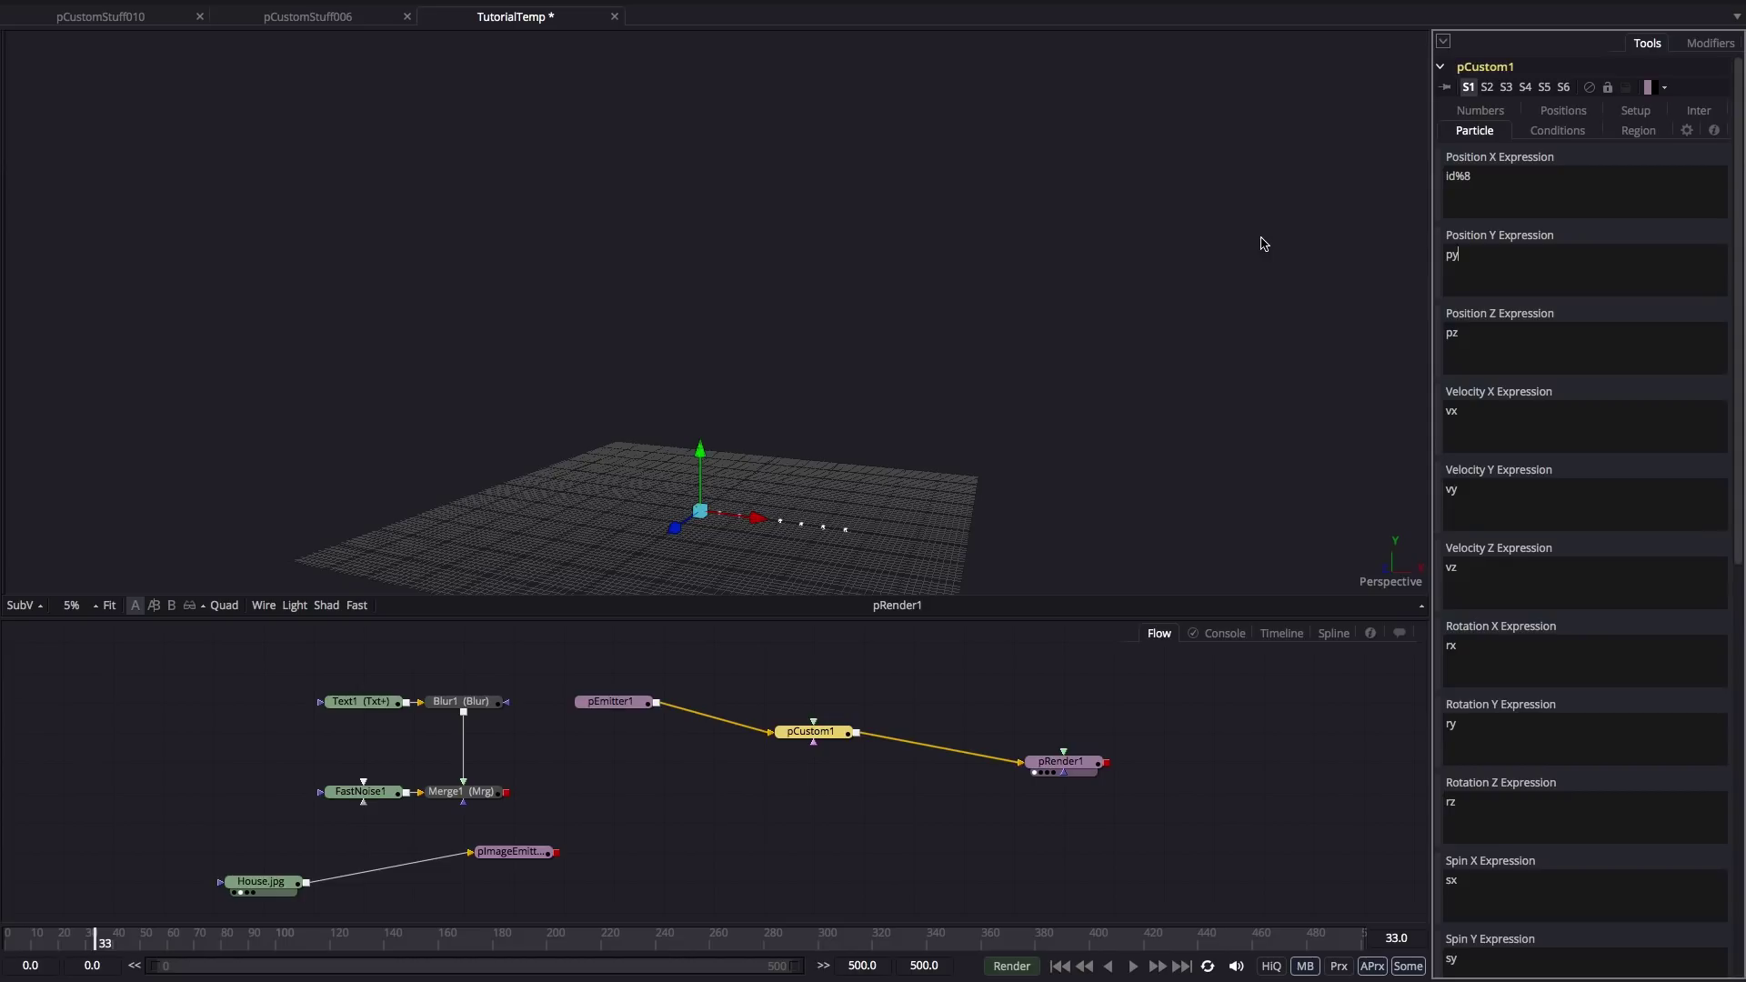
{"action": "left_click_drag", "start_coordinate": [956, 542], "coordinate": [1017, 455]}
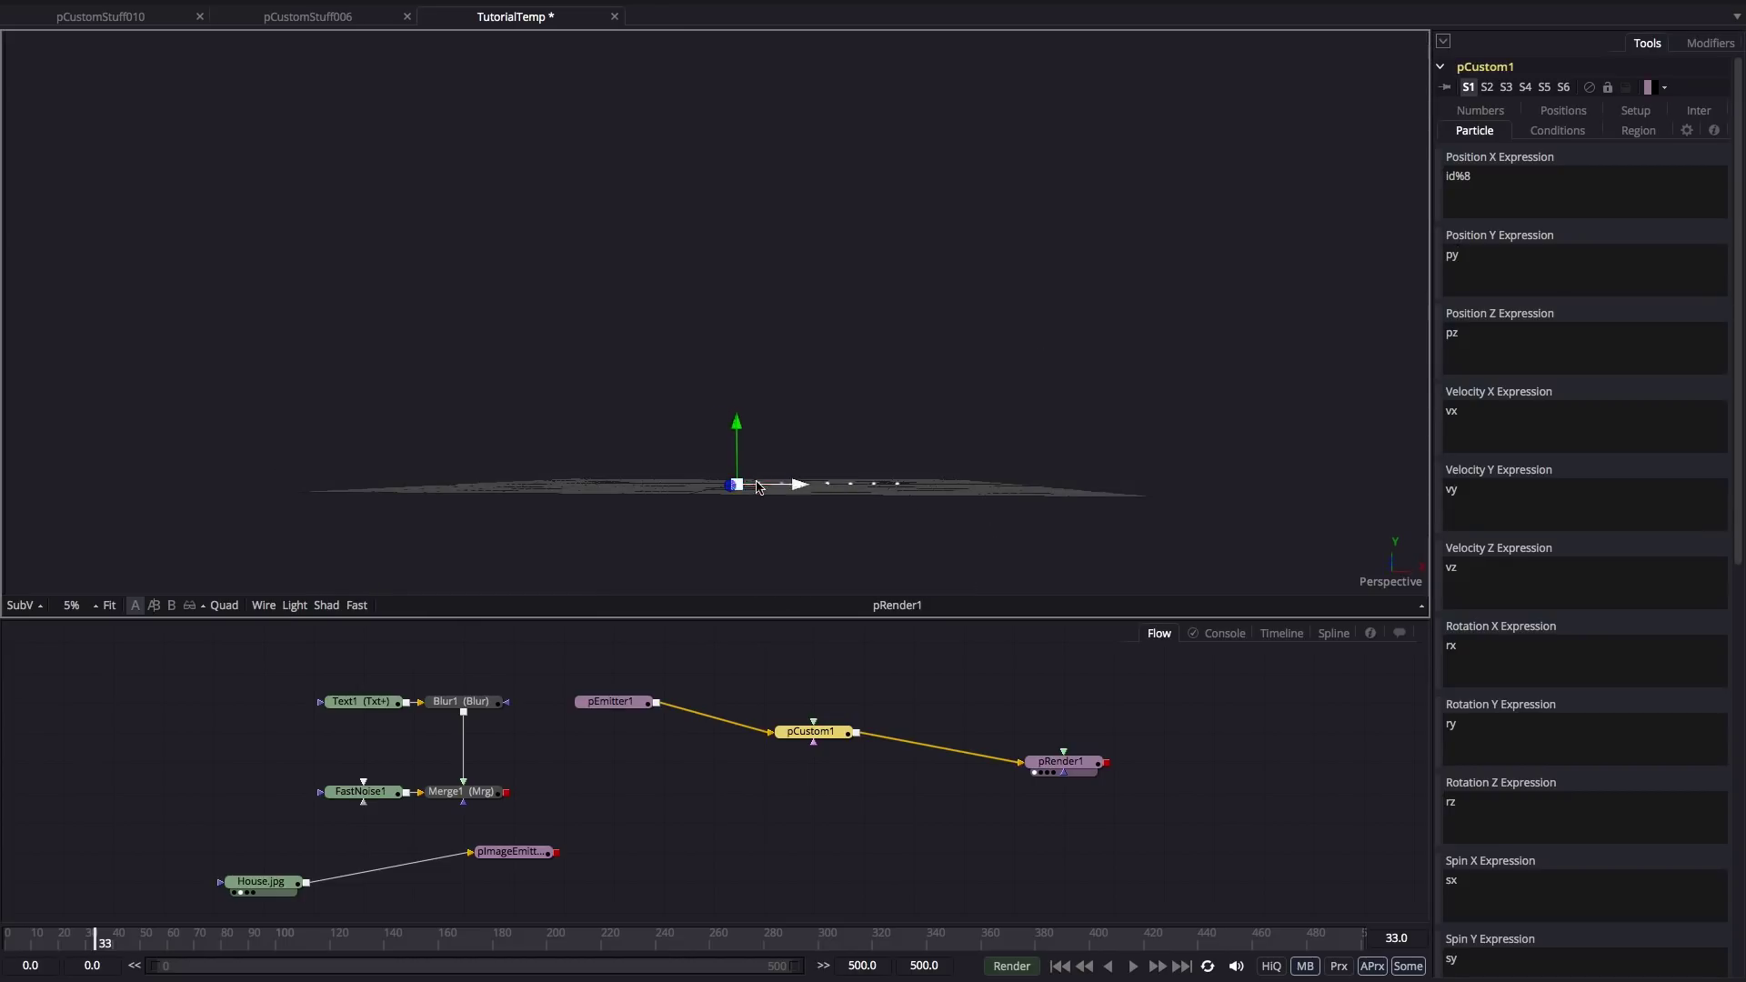
Set the pCustom node's Position Y Expression to ceil(i1/8) and frame the particle grid in the viewer.
{"action": "left_click_drag", "start_coordinate": [1050, 536], "coordinate": [925, 559]}
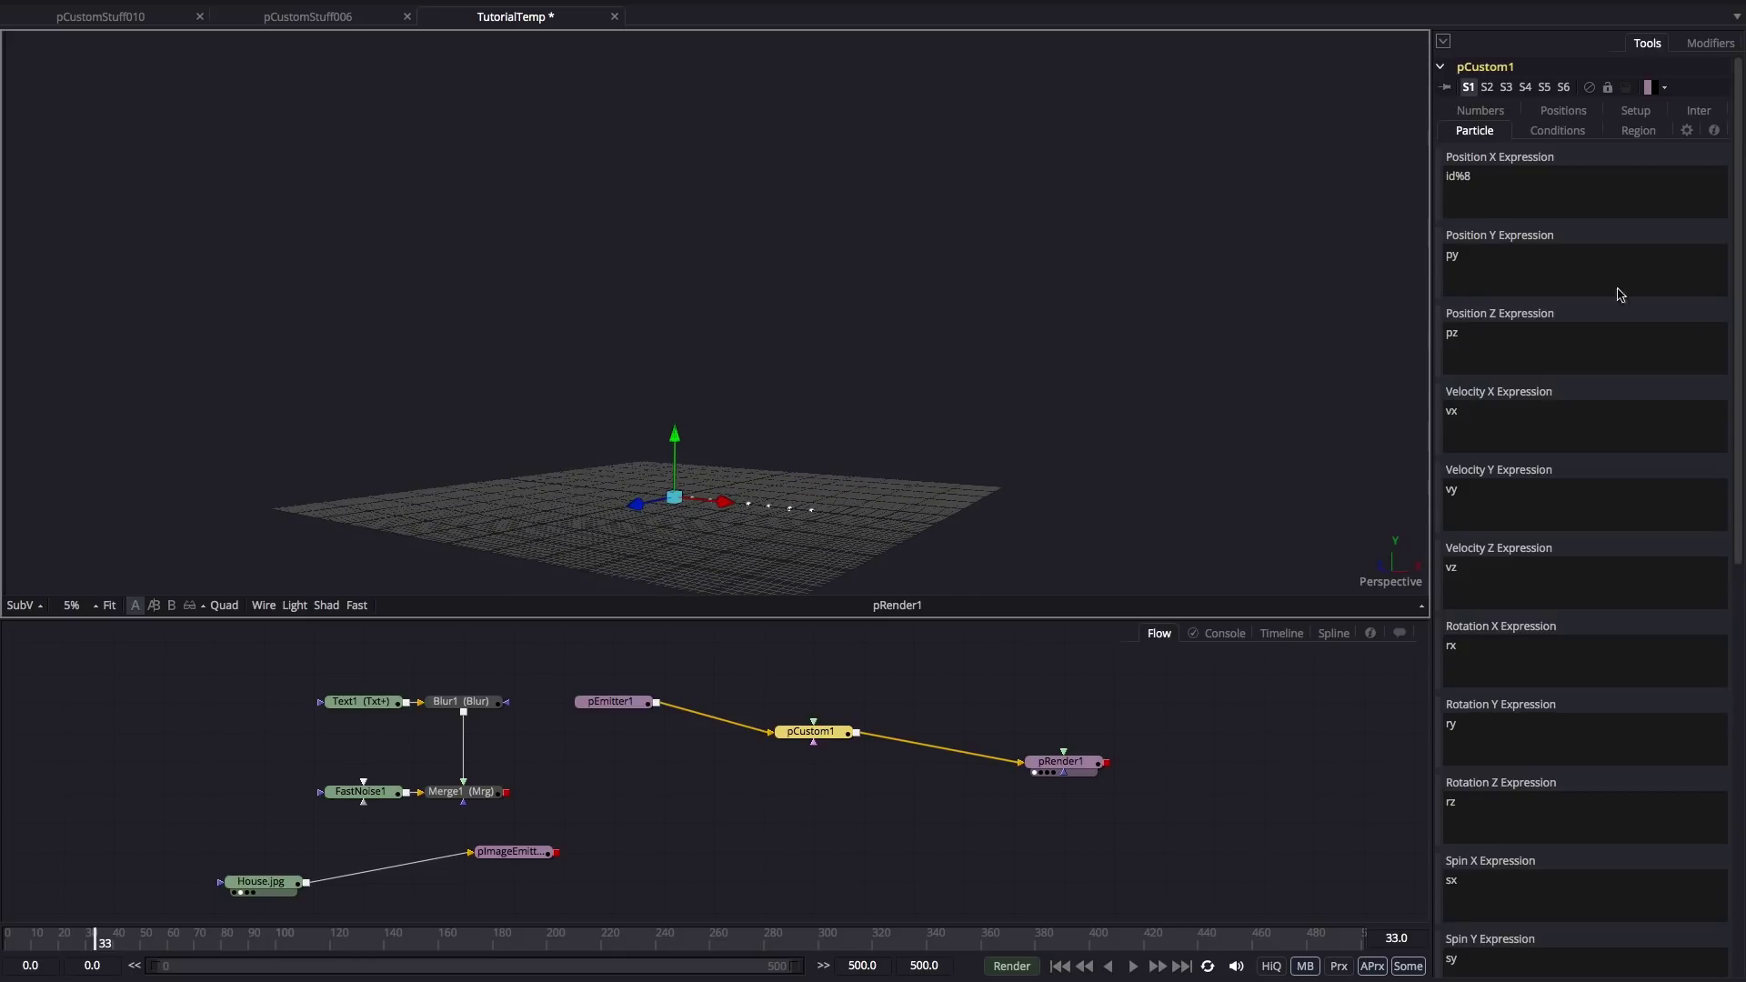
{"action": "double_click", "coordinate": [1502, 254]}
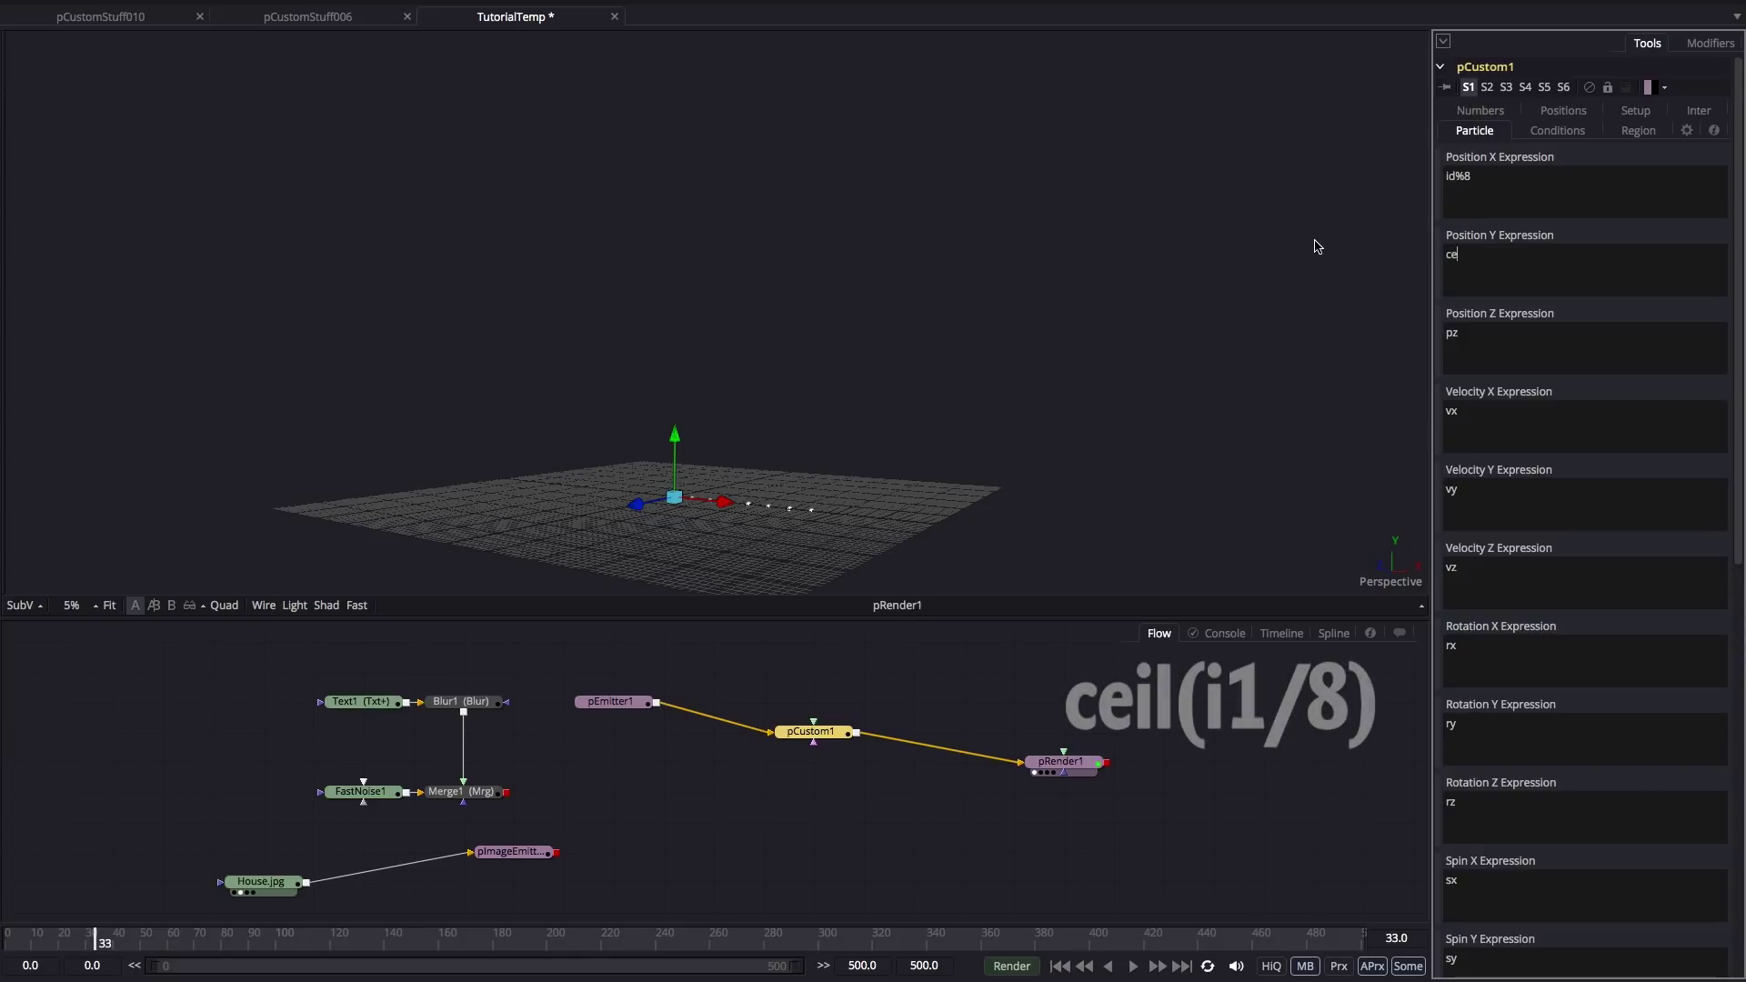
{"action": "type", "text": "ceil(i1/8"}
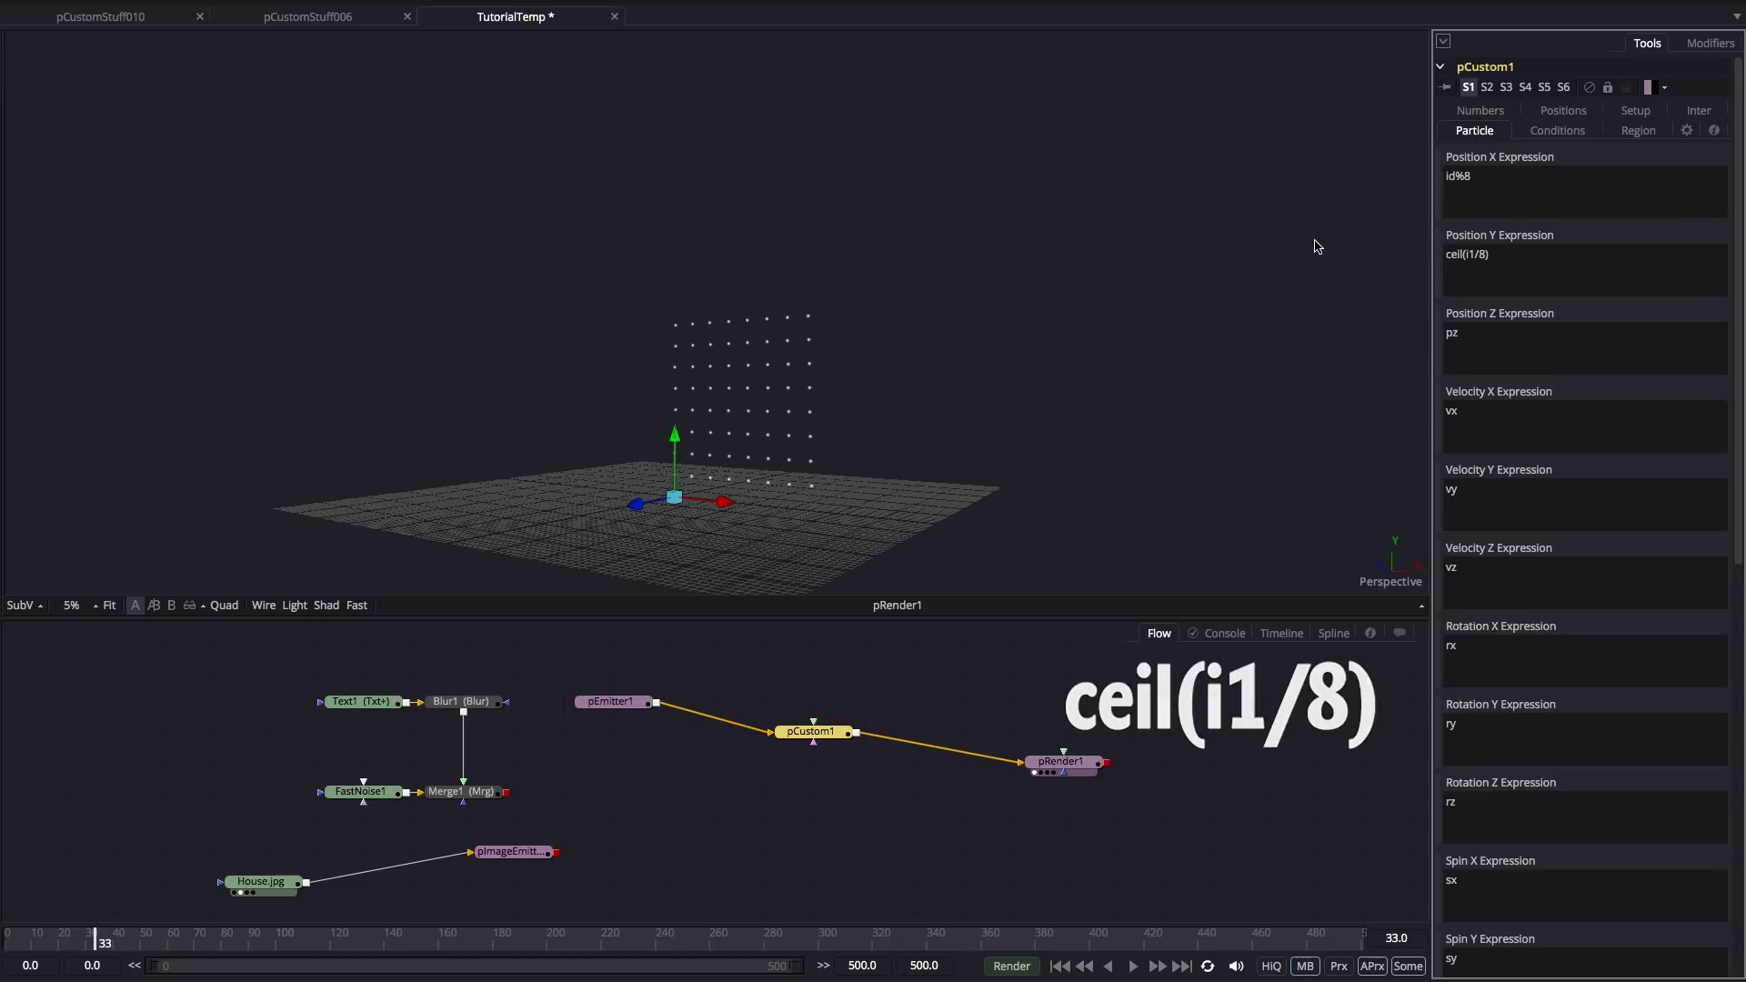
{"action": "left_click_drag", "start_coordinate": [1313, 242], "coordinate": [891, 420]}
{"action": "scroll", "coordinate": [1042, 398], "scroll_direction": "up", "scroll_amount": 3}
{"action": "left_click_drag", "start_coordinate": [1067, 429], "coordinate": [982, 209]}
{"action": "left_click_drag", "start_coordinate": [1058, 450], "coordinate": [1231, 385]}
Append -1 to the pCustom node's Position Y Expression, making it ceil(i1/8)-1.
{"action": "left_click", "coordinate": [1514, 258]}
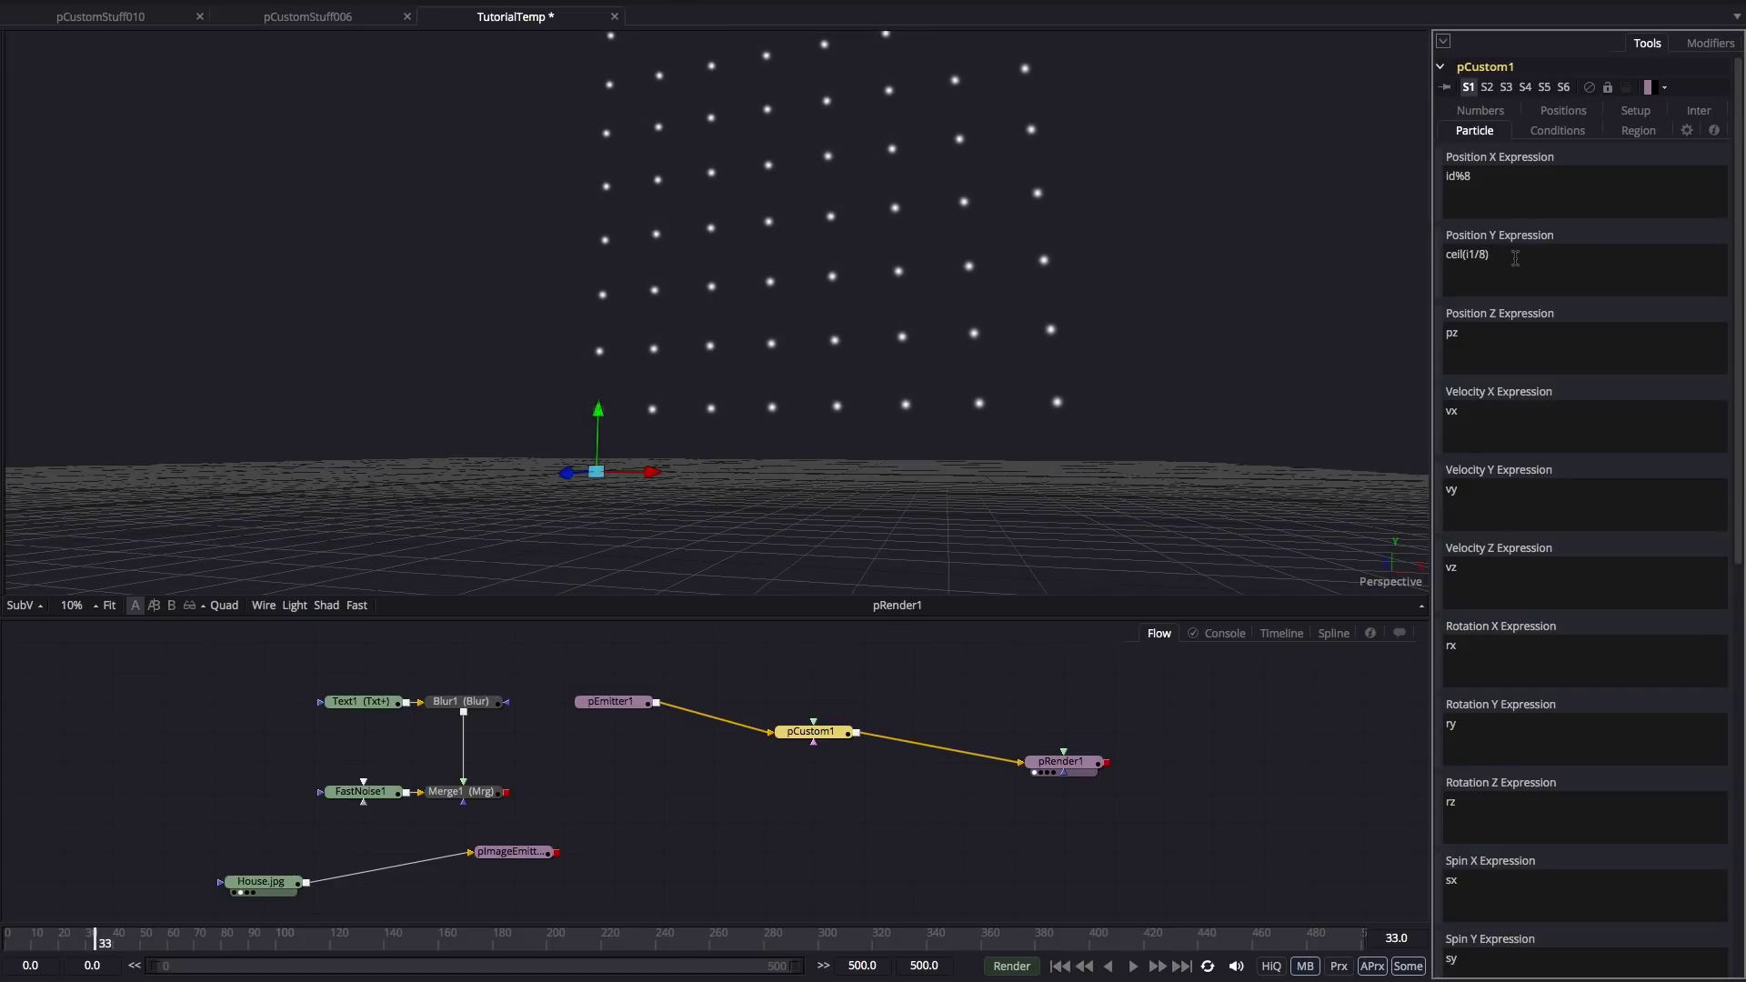
{"action": "type", "text": "-1"}
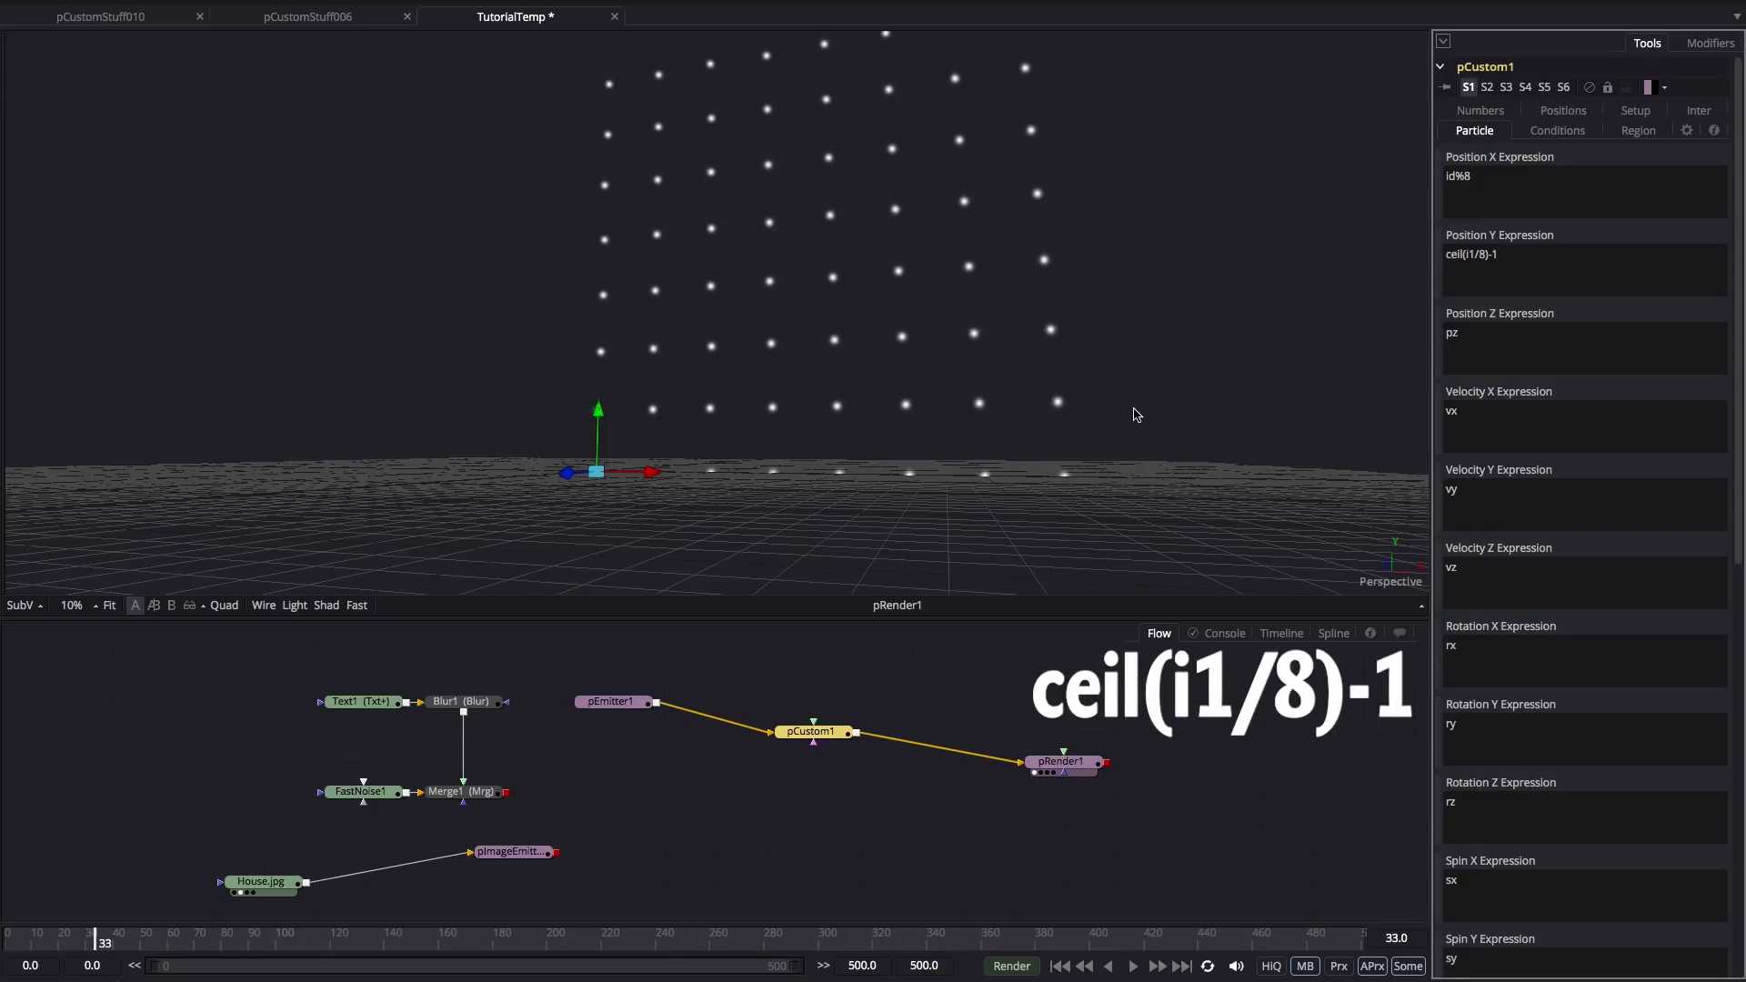
{"action": "left_click_drag", "start_coordinate": [1134, 412], "coordinate": [1071, 440]}
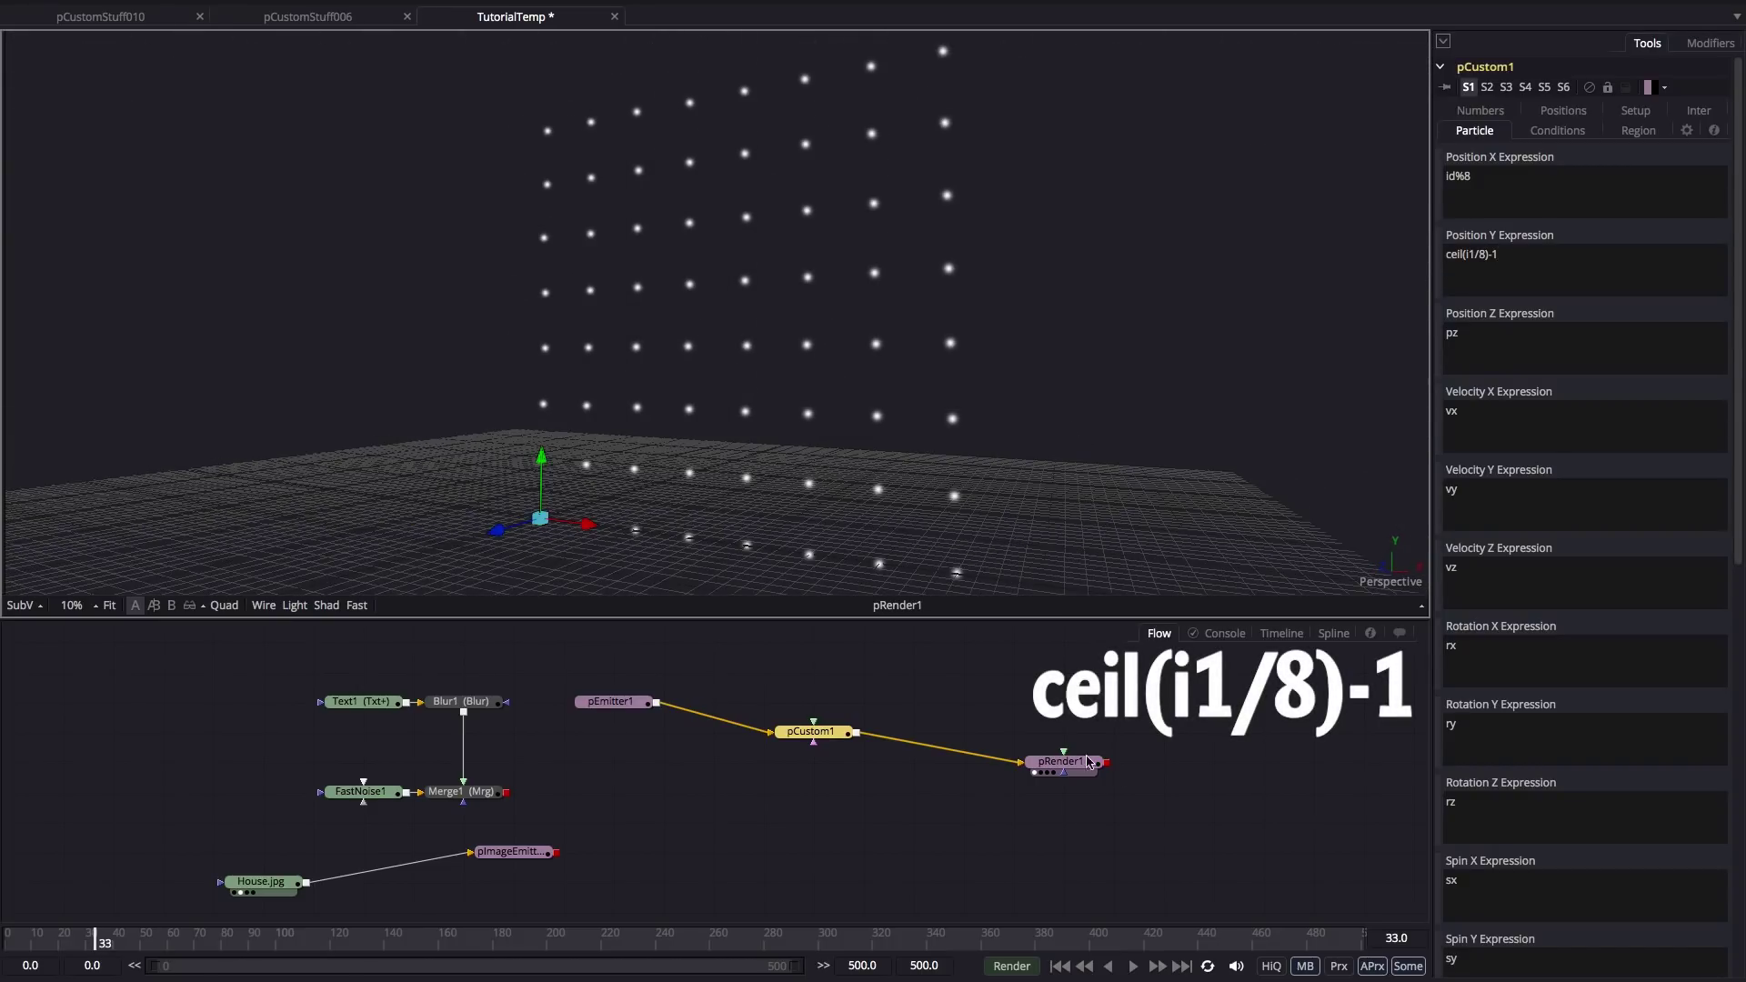
Extend the pCustom node's Position Y Expression to ceil(i1/8)-1+sin(i1*time*.25) and play back the particle animation.
{"action": "left_click", "coordinate": [817, 736]}
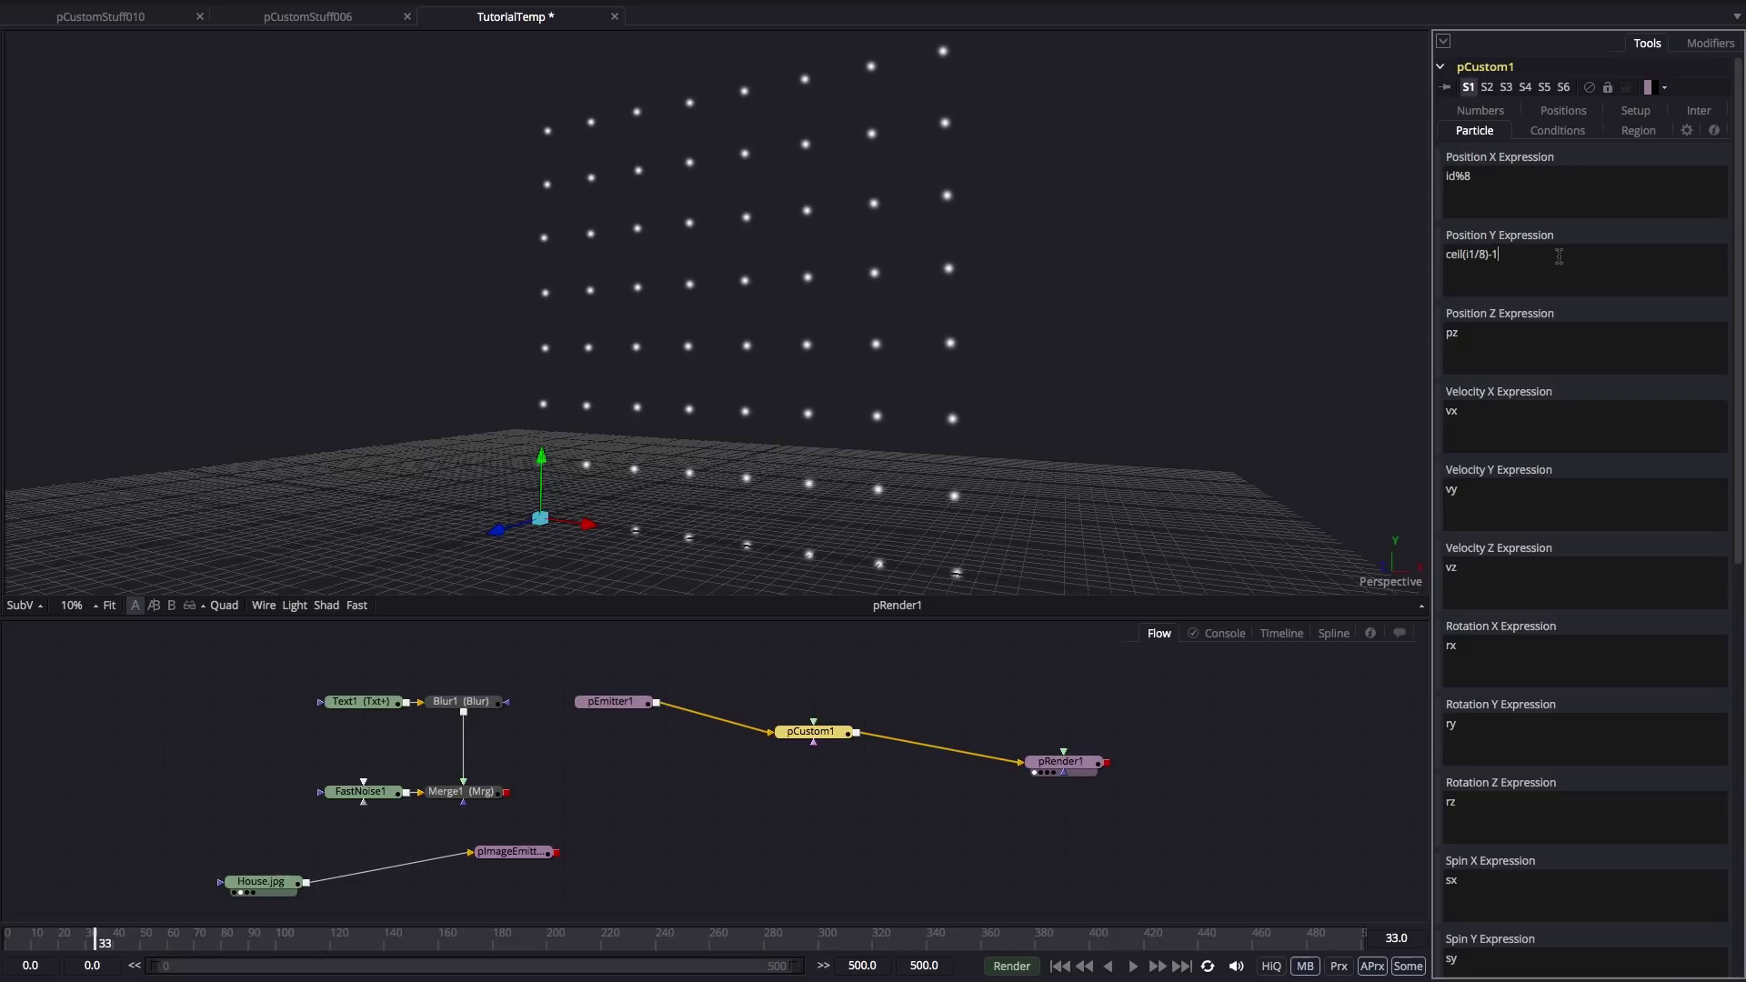
{"action": "type", "text": "+sin(i1*time*.25"}
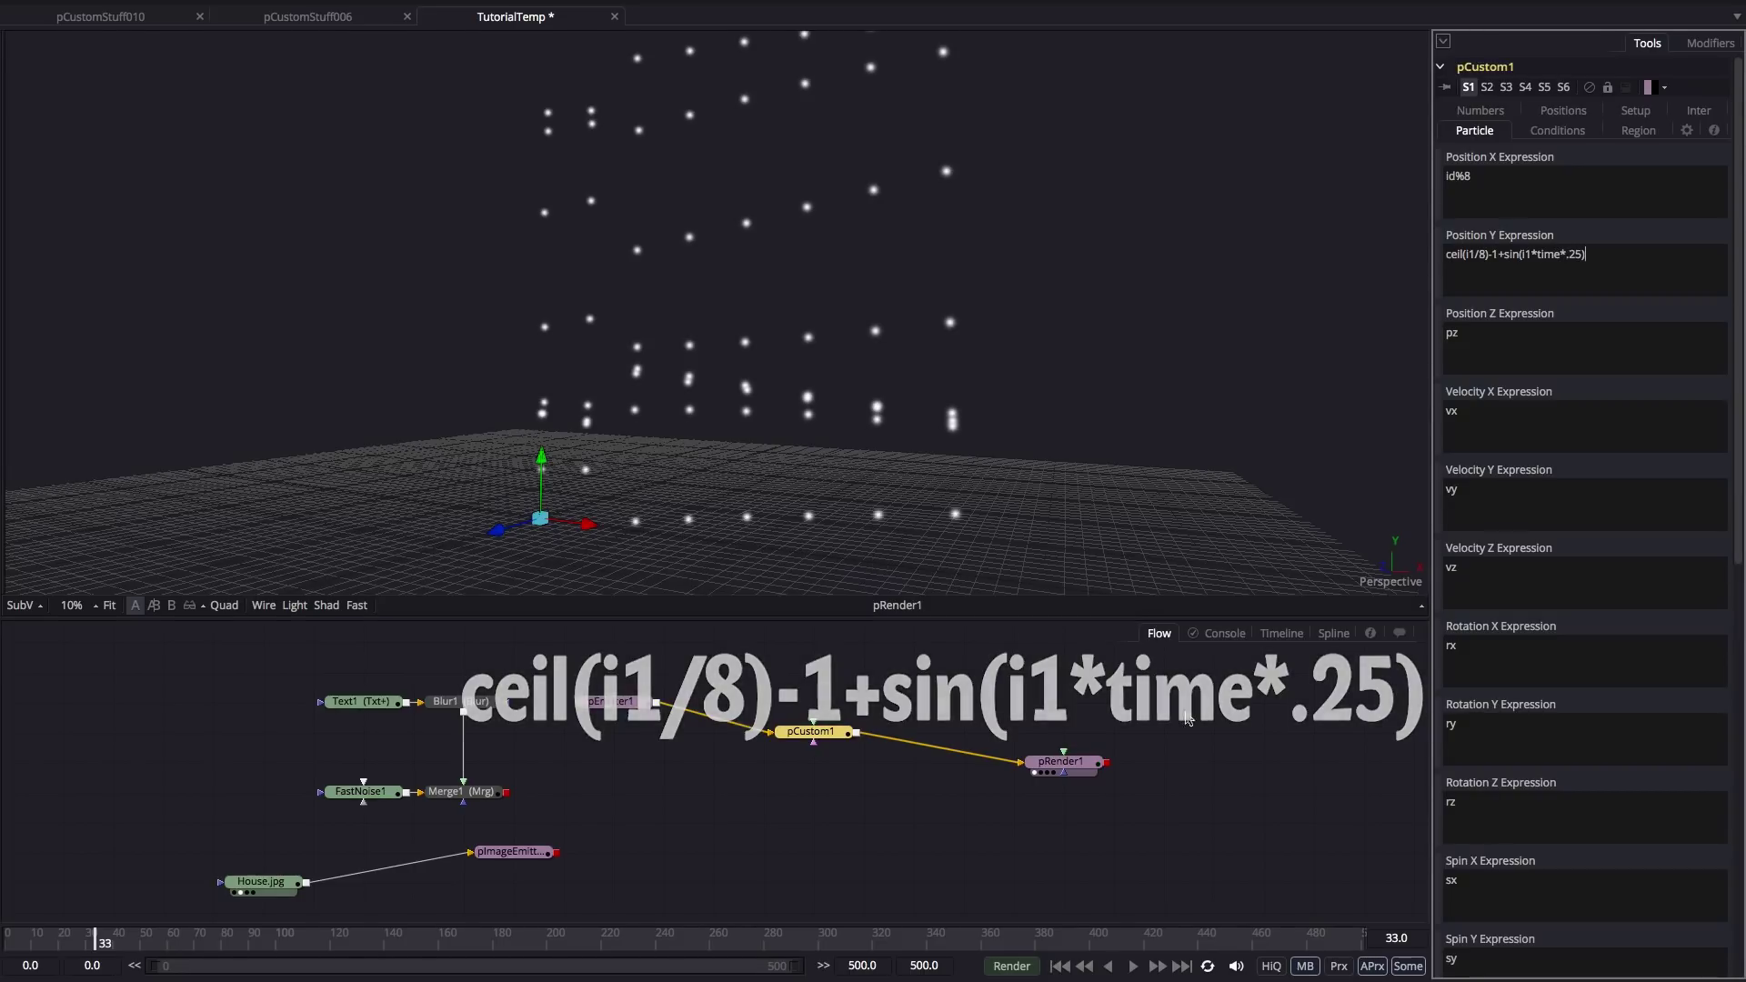
{"action": "left_click", "coordinate": [1066, 968]}
{"action": "left_click", "coordinate": [1130, 965]}
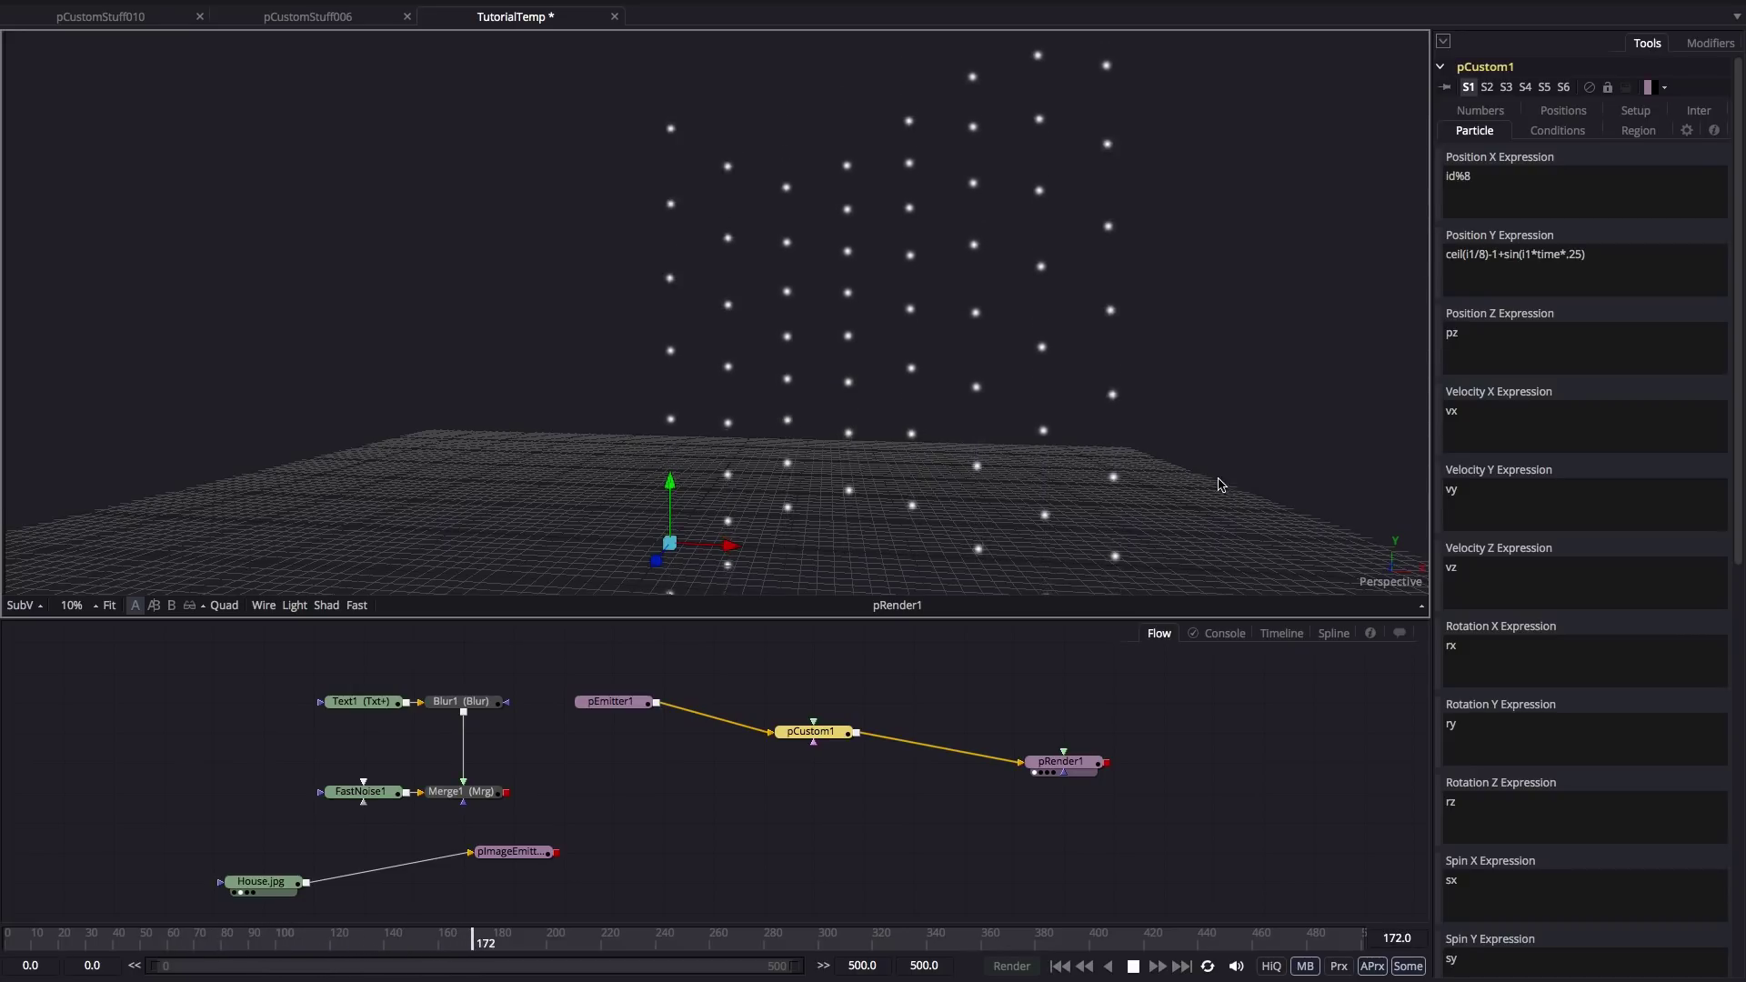
{"action": "left_click_drag", "start_coordinate": [1219, 479], "coordinate": [995, 471]}
{"action": "left_click_drag", "start_coordinate": [736, 448], "coordinate": [951, 469]}
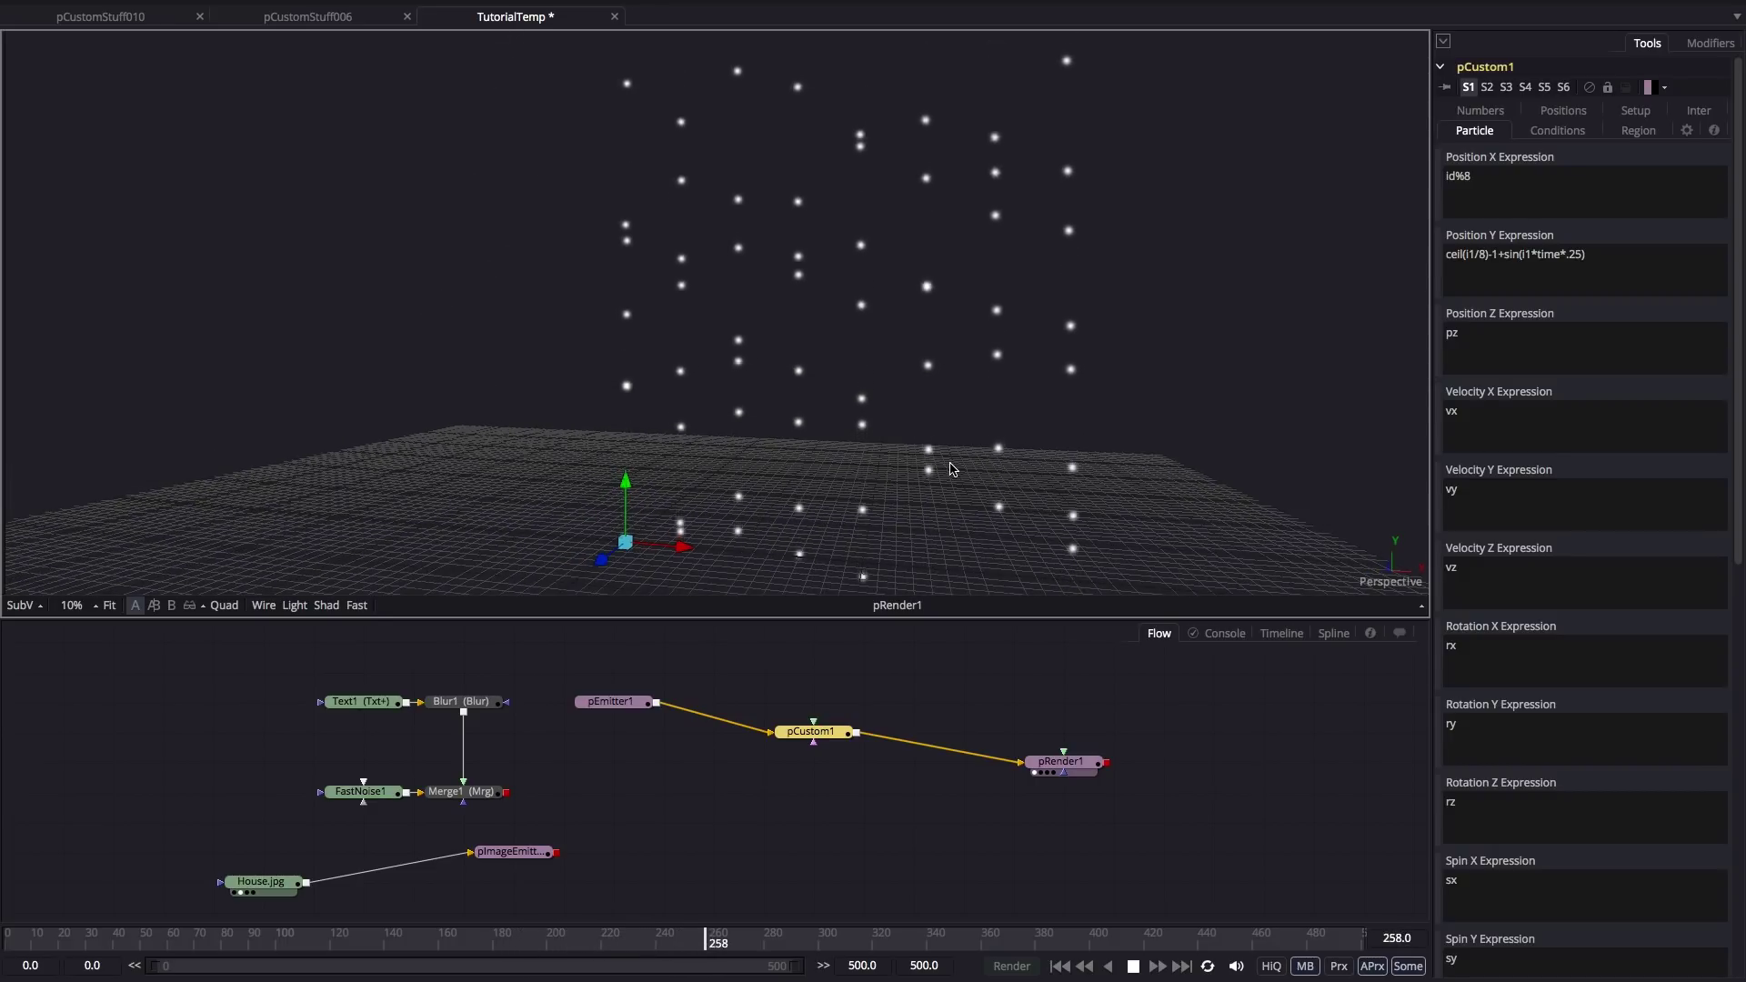
{"action": "key", "text": "space"}
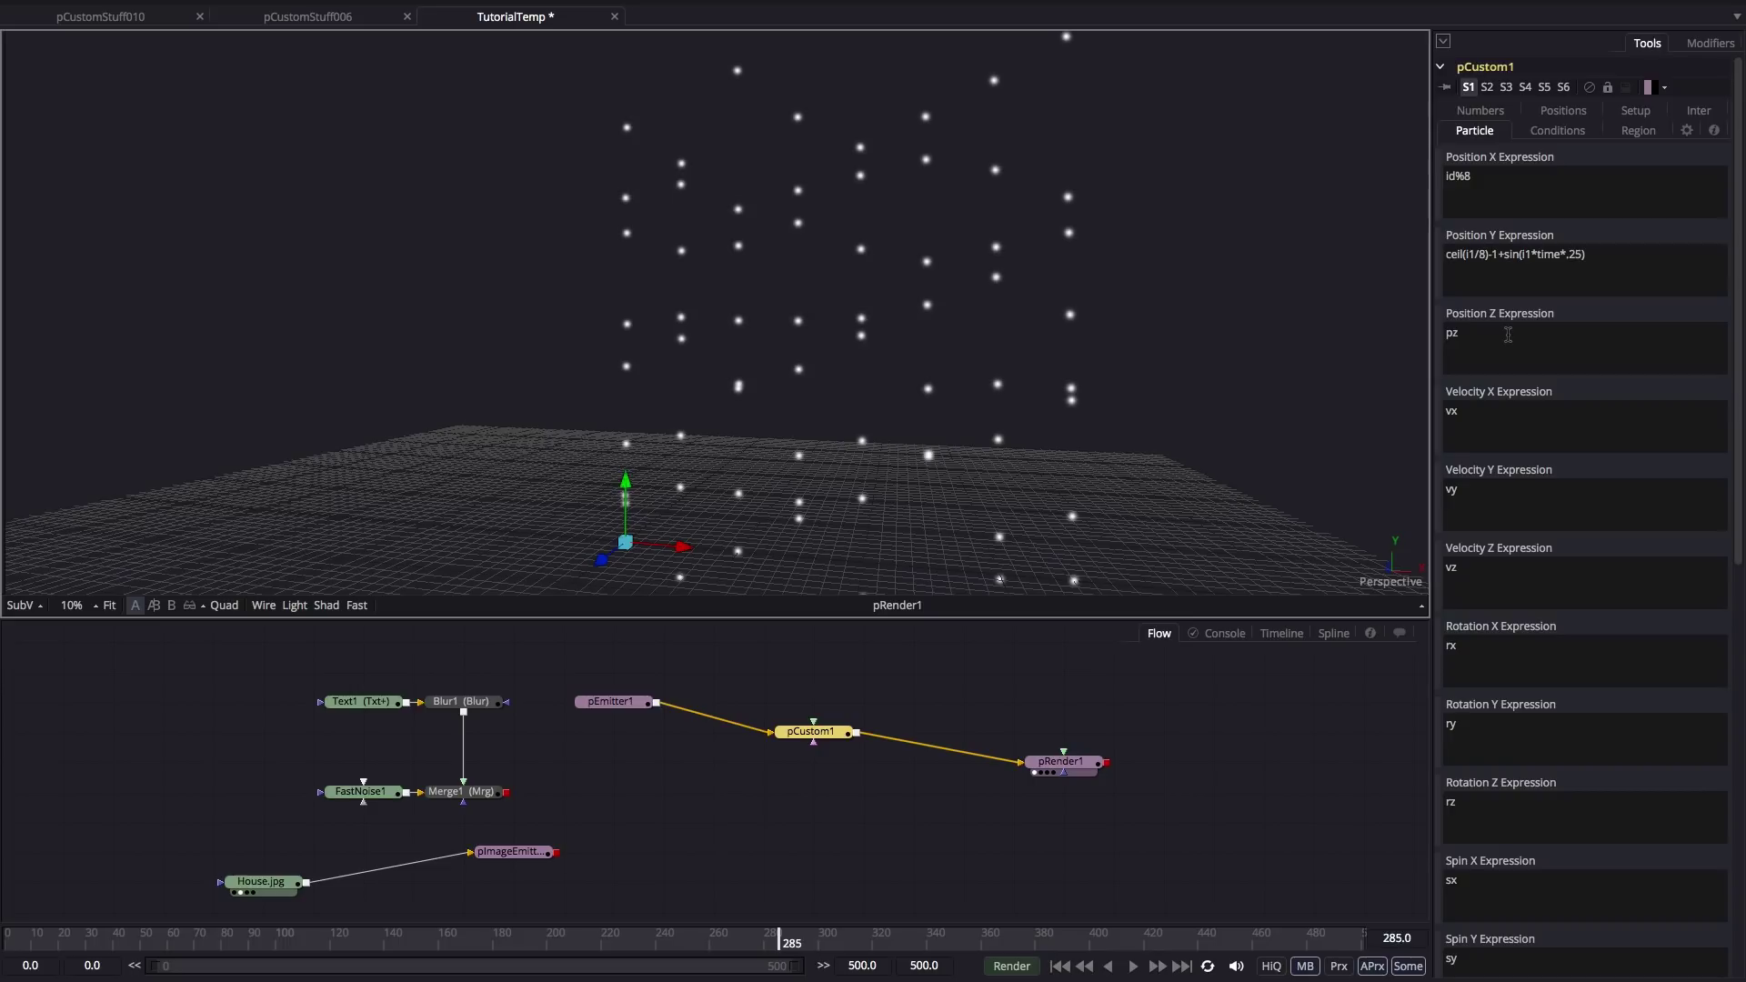
Replace the pCustom node's Position Z Expression with cos(i1*time*.25) and play the animation from the first frame.
{"action": "left_click_drag", "start_coordinate": [1507, 335], "coordinate": [1321, 314]}
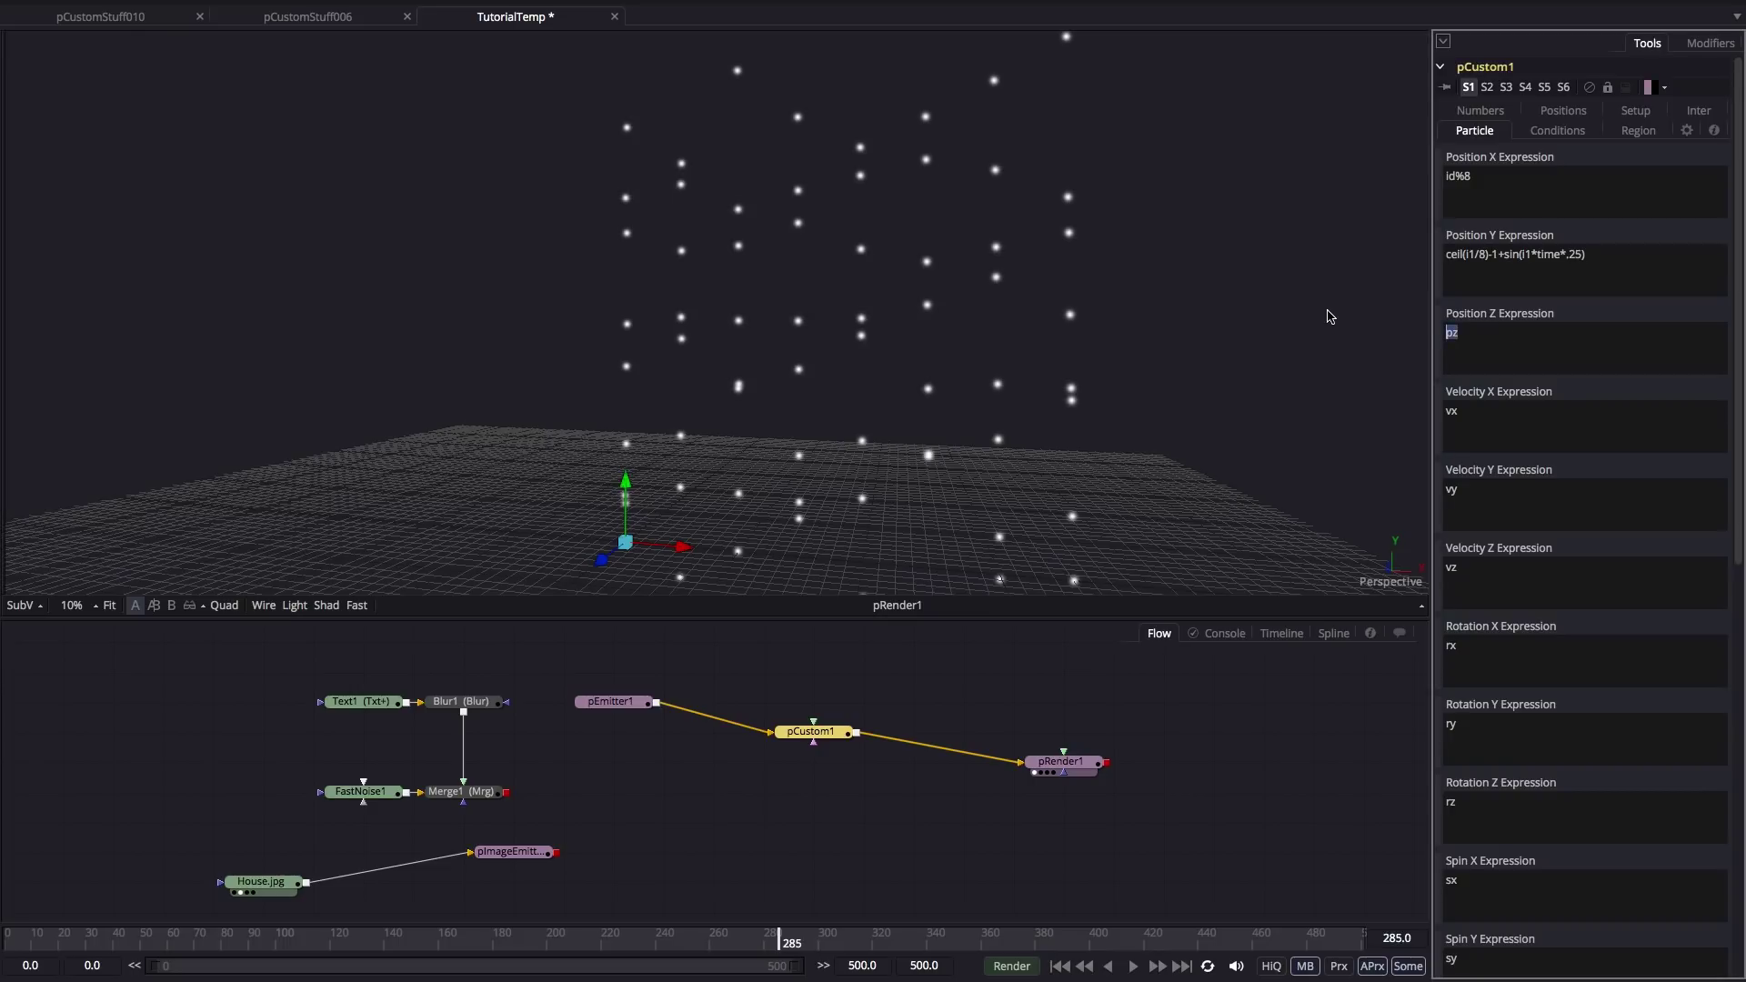
{"action": "type", "text": "cos("}
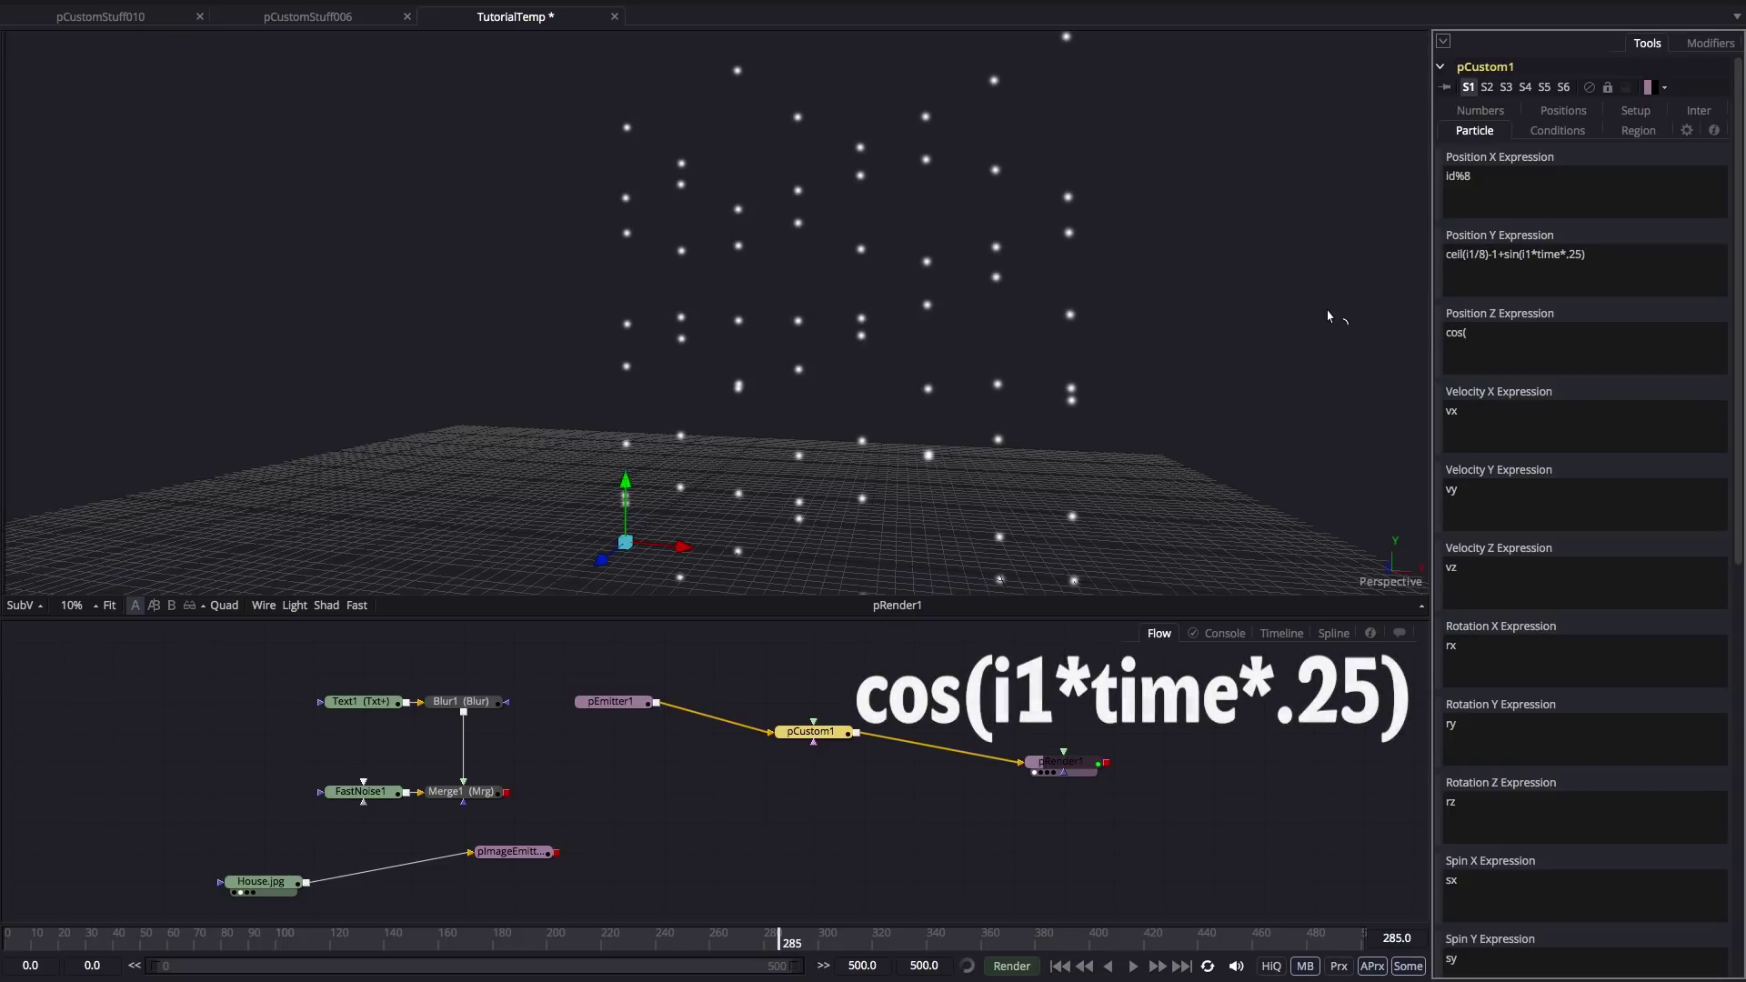
{"action": "type", "text": "i1"}
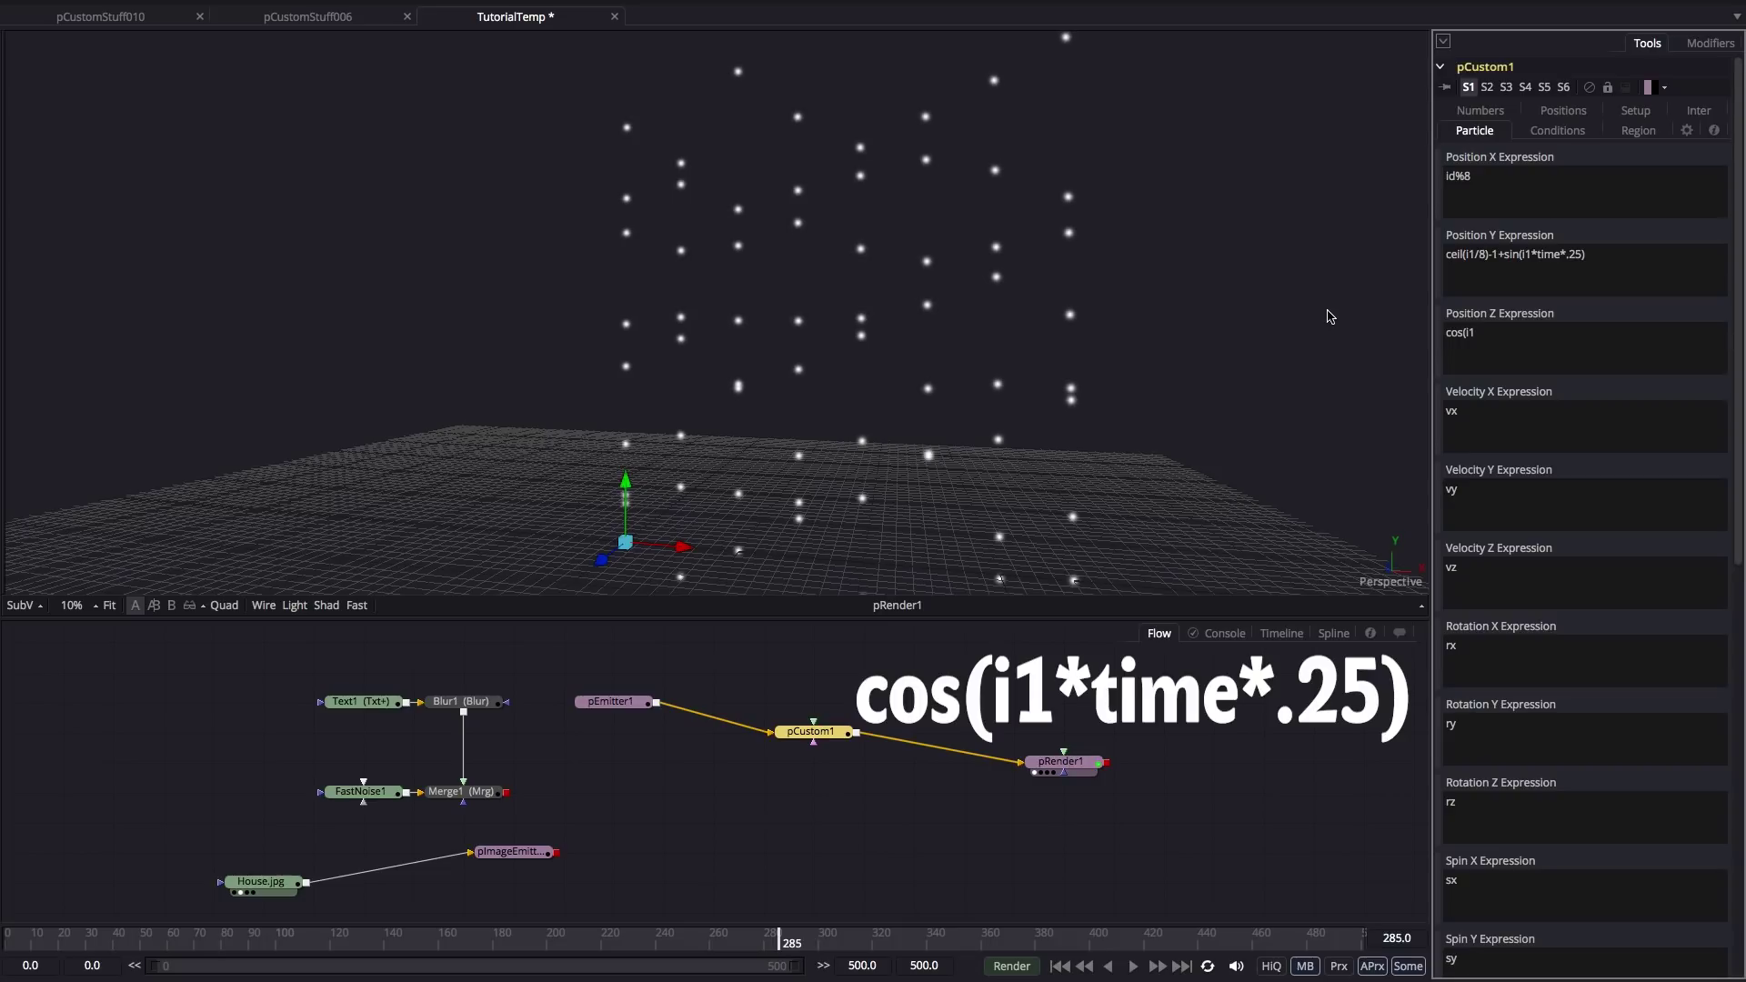
{"action": "type", "text": "*time*.25"}
{"action": "left_click", "coordinate": [1060, 966]}
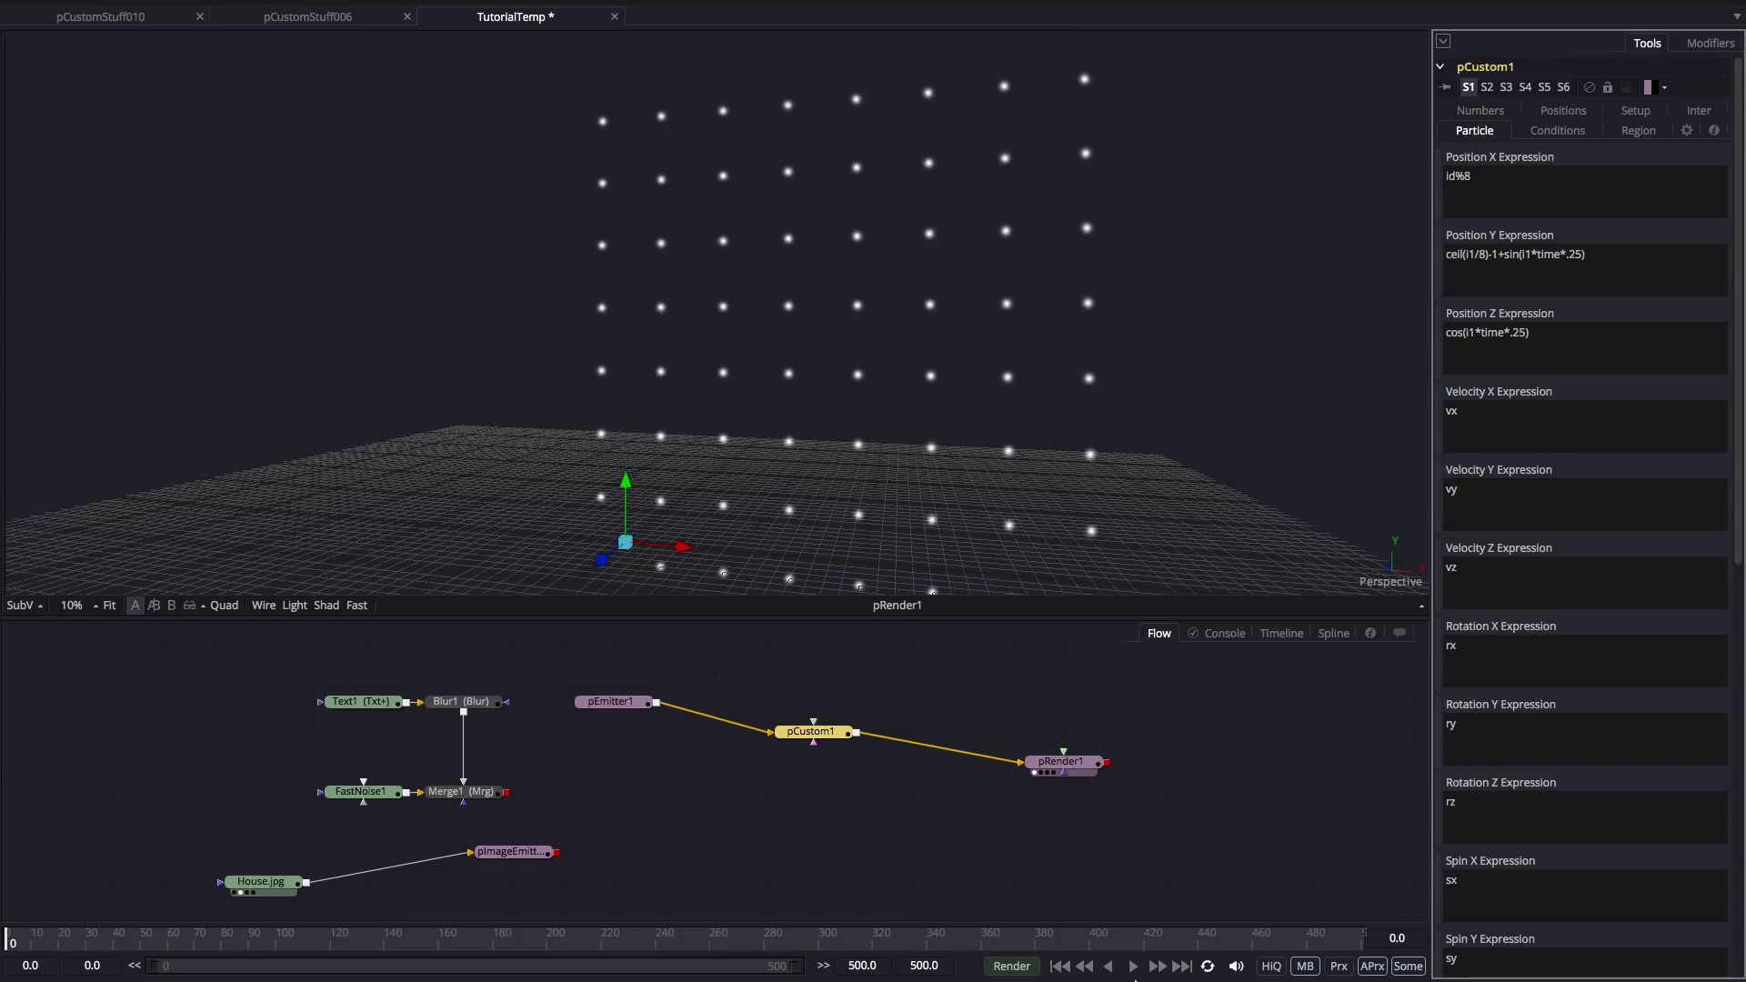
{"action": "left_click", "coordinate": [1133, 966]}
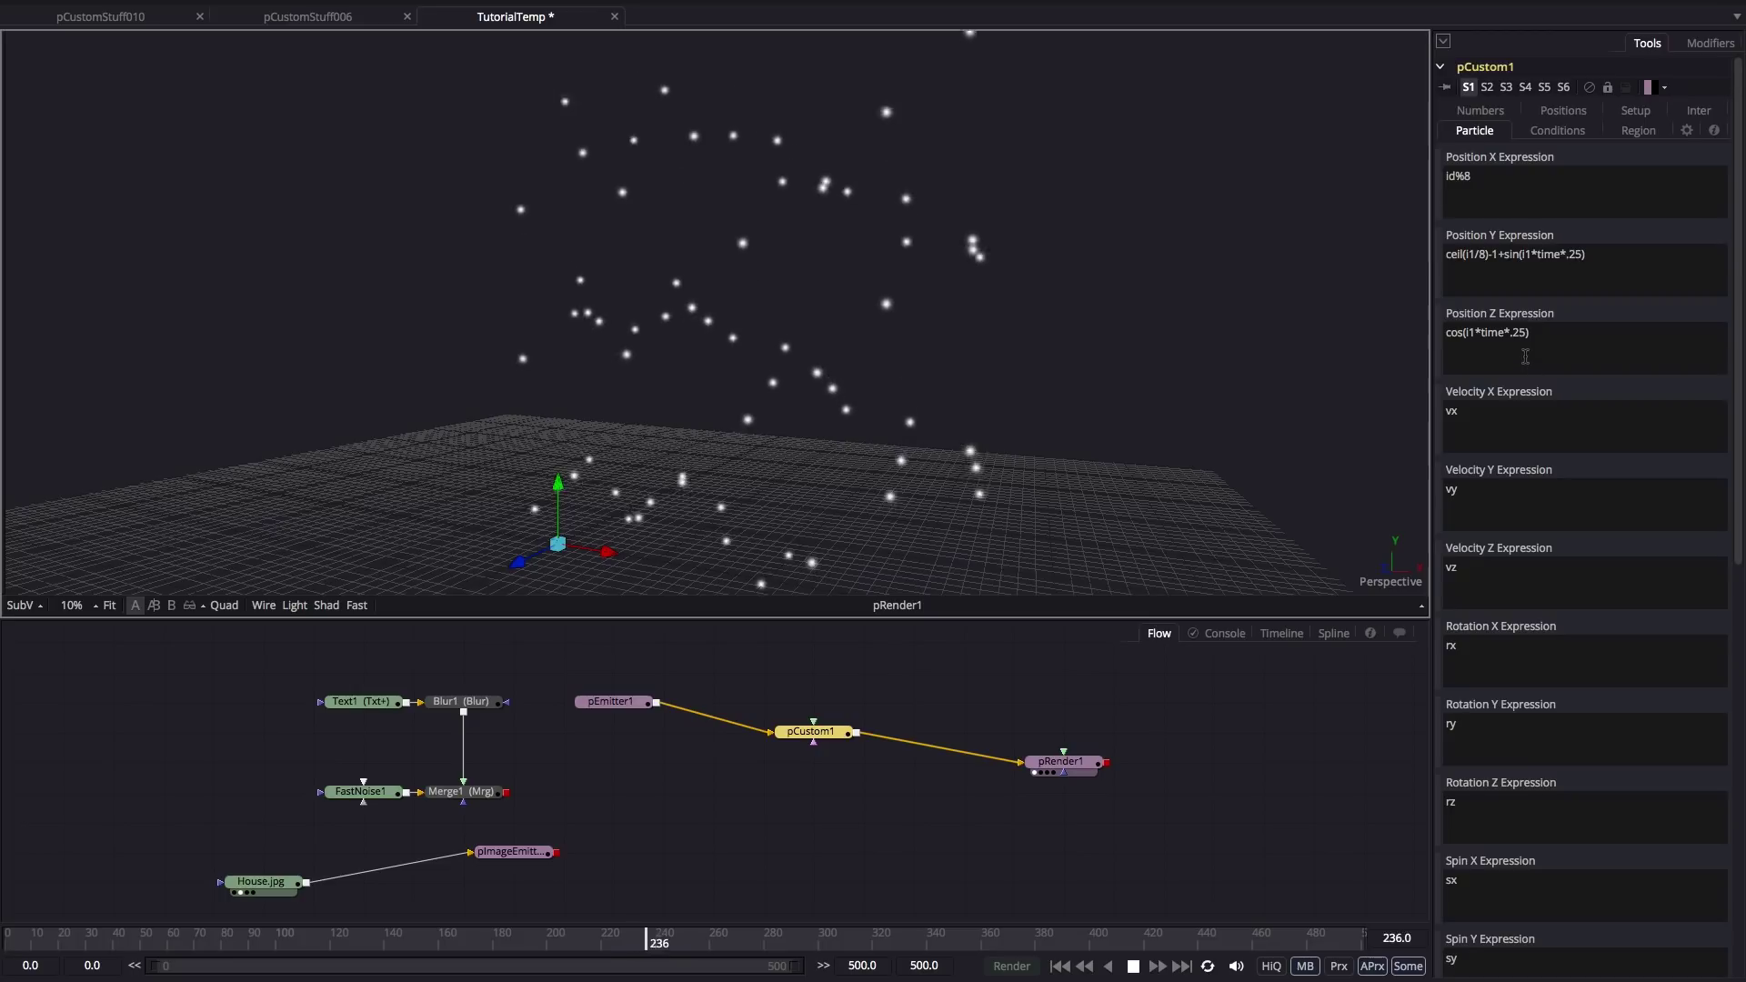
{"action": "key", "text": "space"}
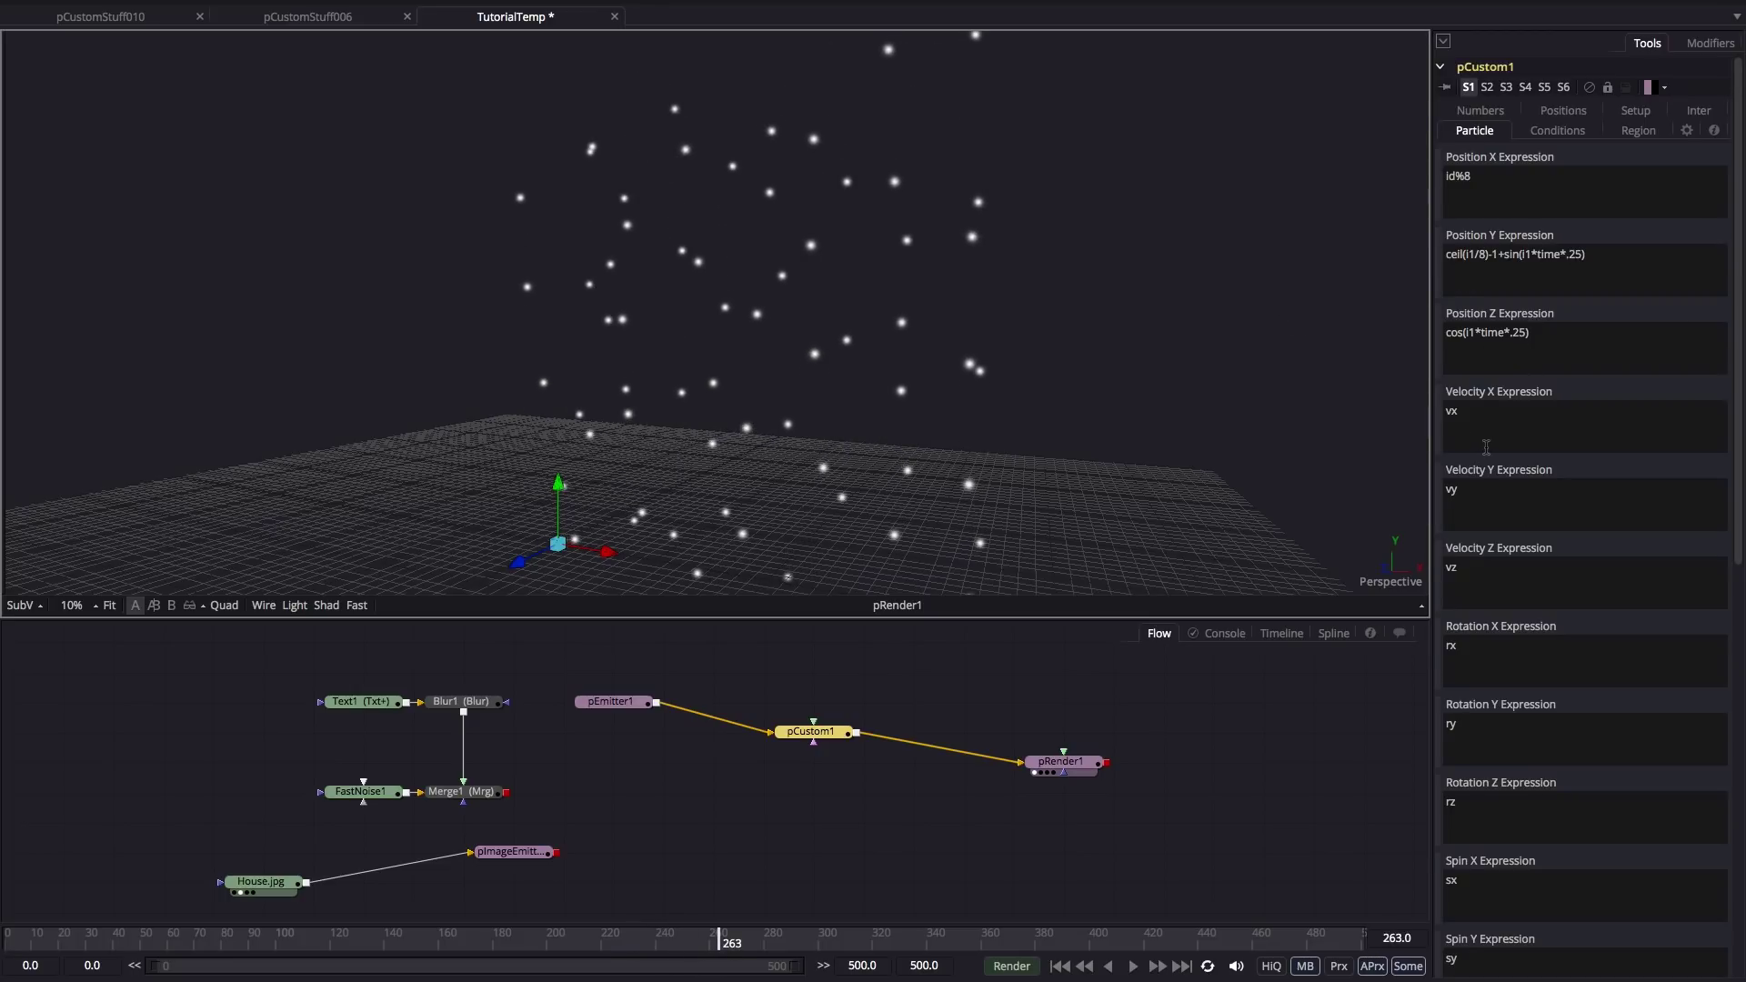
Add a Background node in the empty flow area below the pEmitter node.
{"action": "left_click_drag", "start_coordinate": [1737, 436], "coordinate": [1743, 816]}
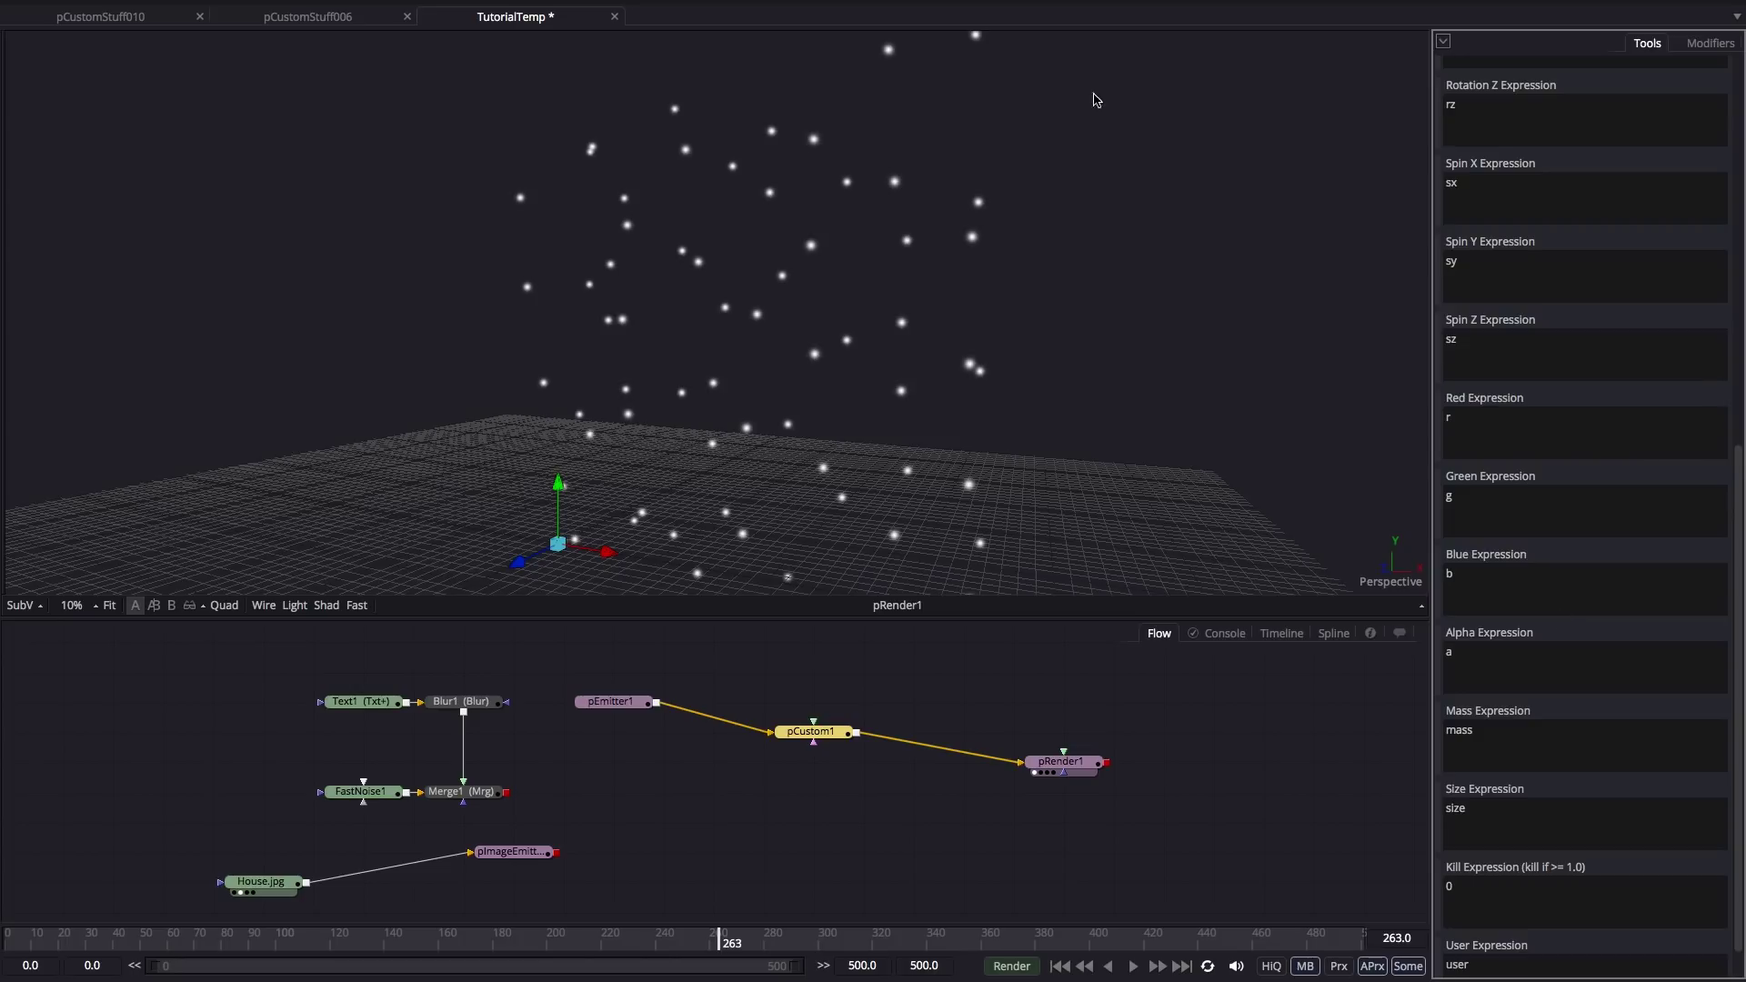
{"action": "left_click", "coordinate": [650, 832]}
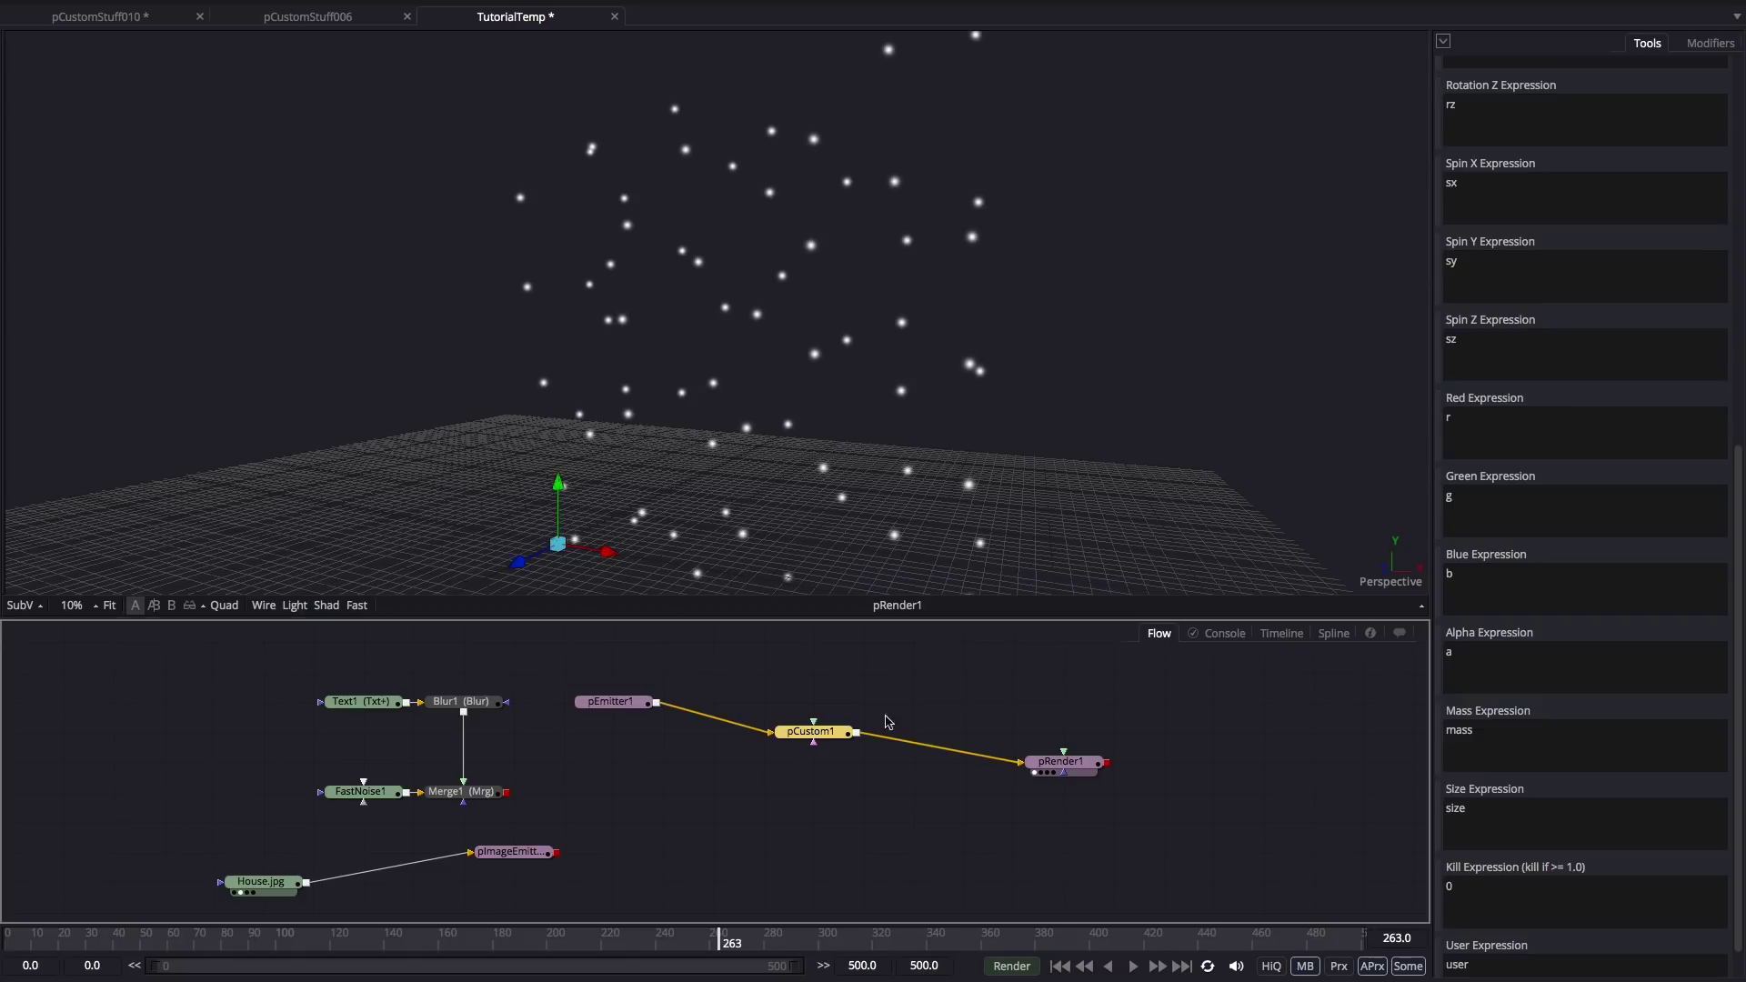
{"action": "left_click", "coordinate": [680, 818]}
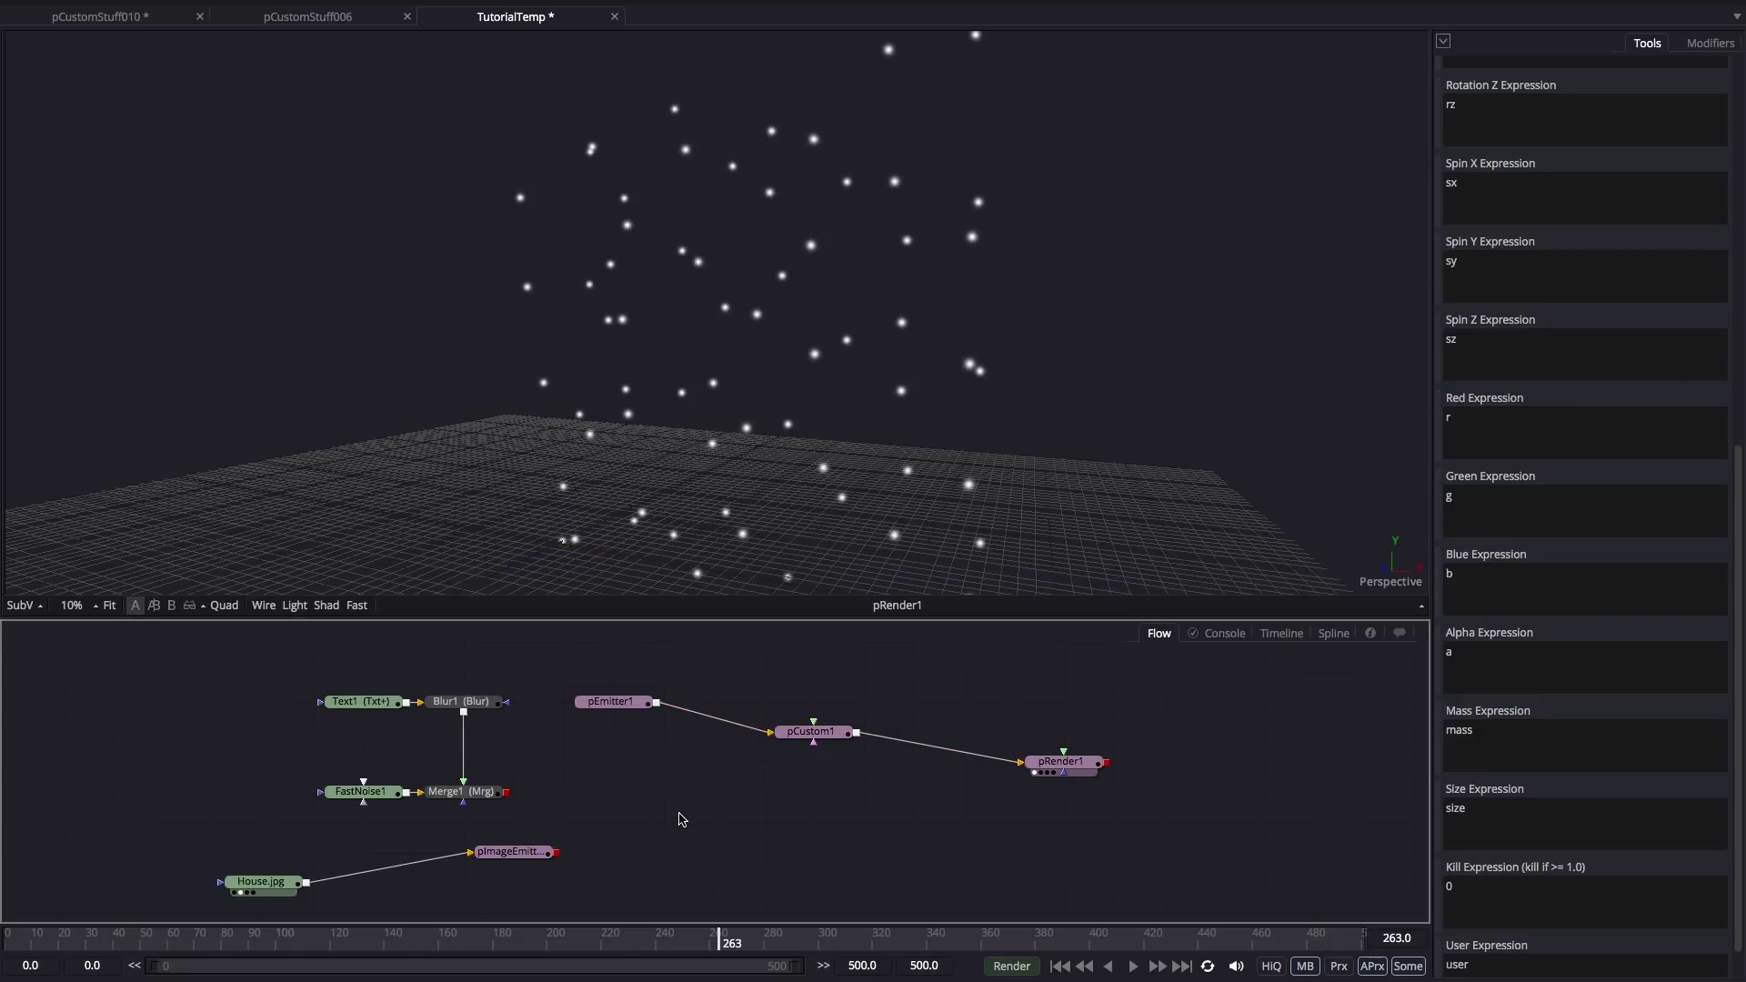
{"action": "key", "text": "ctrl+space"}
{"action": "type", "text": "bg"}
{"action": "key", "text": "Return"}
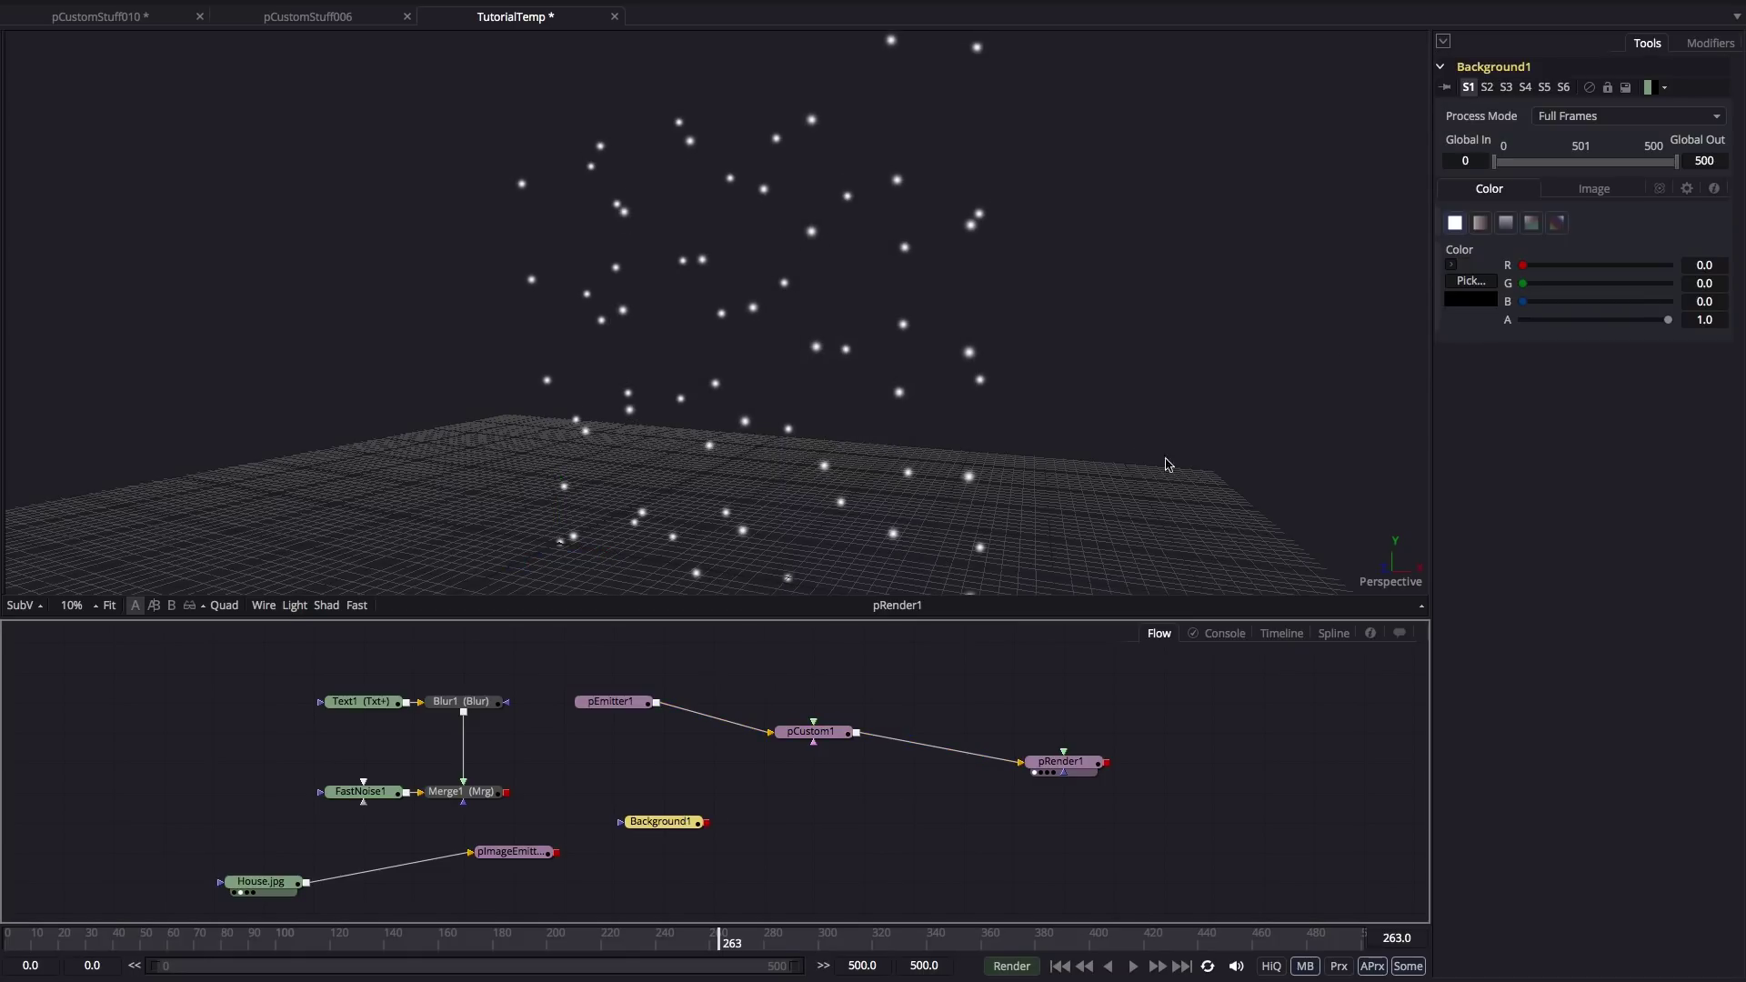
Set the Background node's Width and Height to 40 and display the node in the viewer.
{"action": "left_click", "coordinate": [1582, 189]}
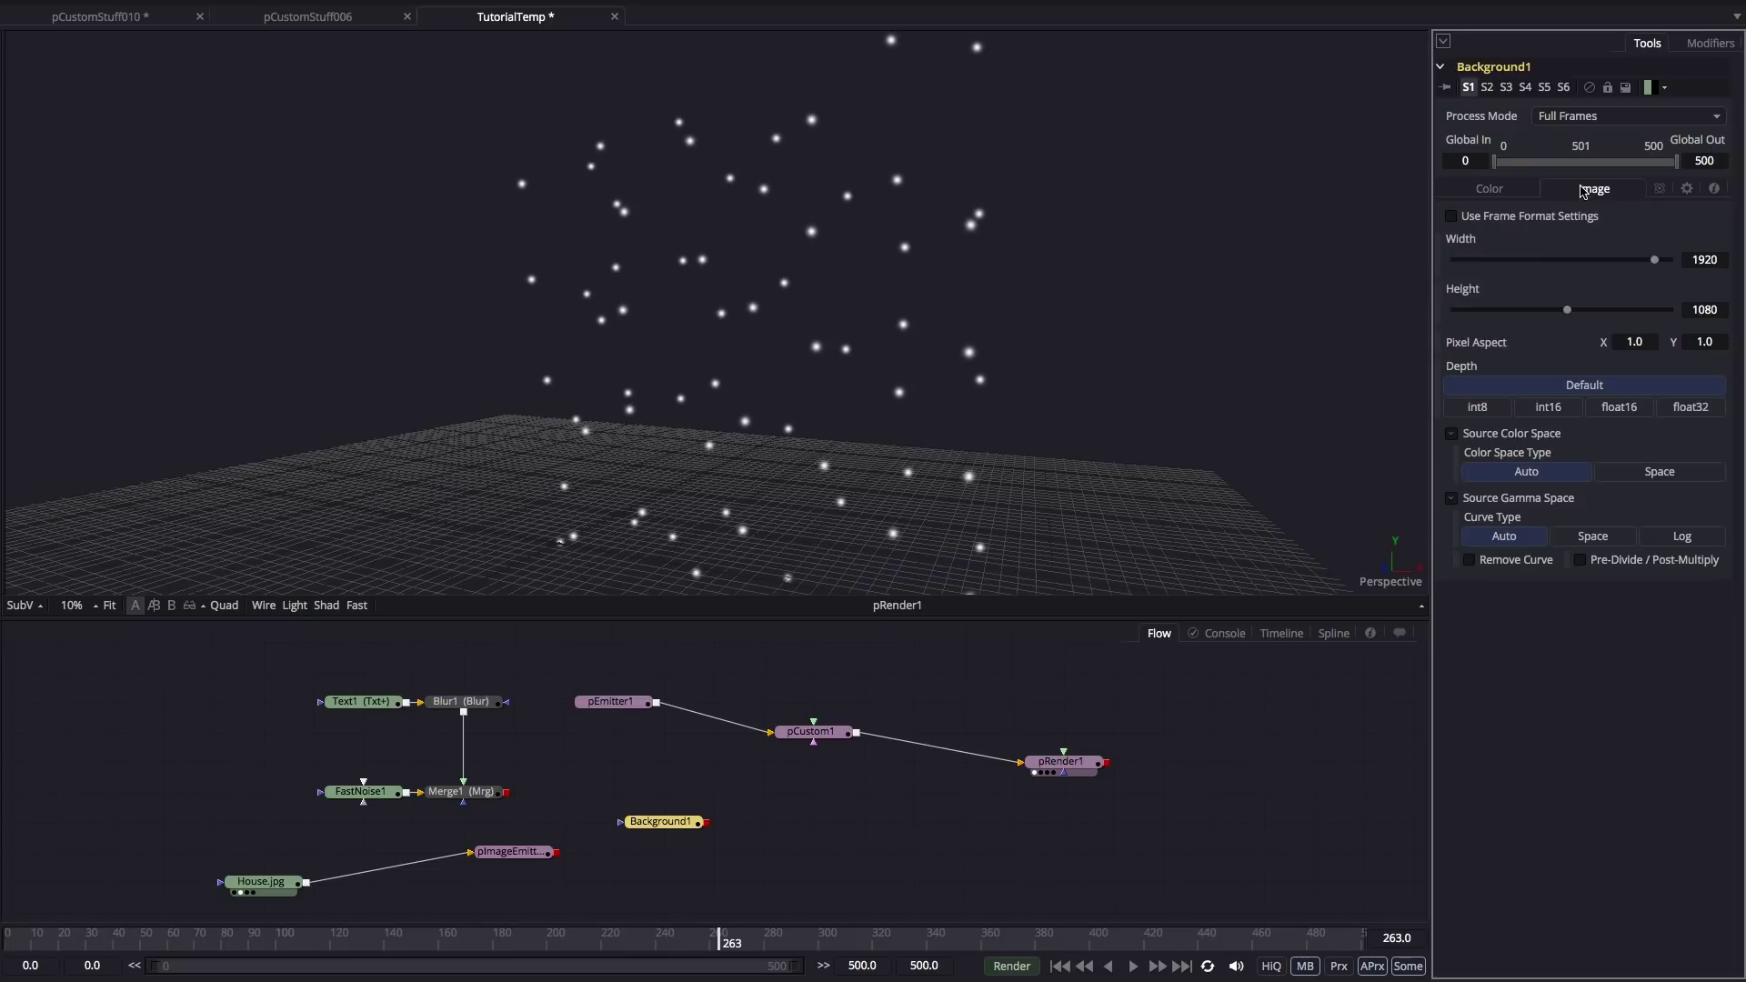
{"action": "left_click", "coordinate": [1703, 259]}
{"action": "type", "text": "40"}
{"action": "key", "text": "Tab"}
{"action": "type", "text": "40"}
{"action": "key", "text": "Tab"}
{"action": "key", "text": "1"}
Switch the Background to a linear black-to-white gradient starting at about X 0.21, Y 0.195 and ending at about X 0.868, Y 0.695.
{"action": "left_click", "coordinate": [1491, 189]}
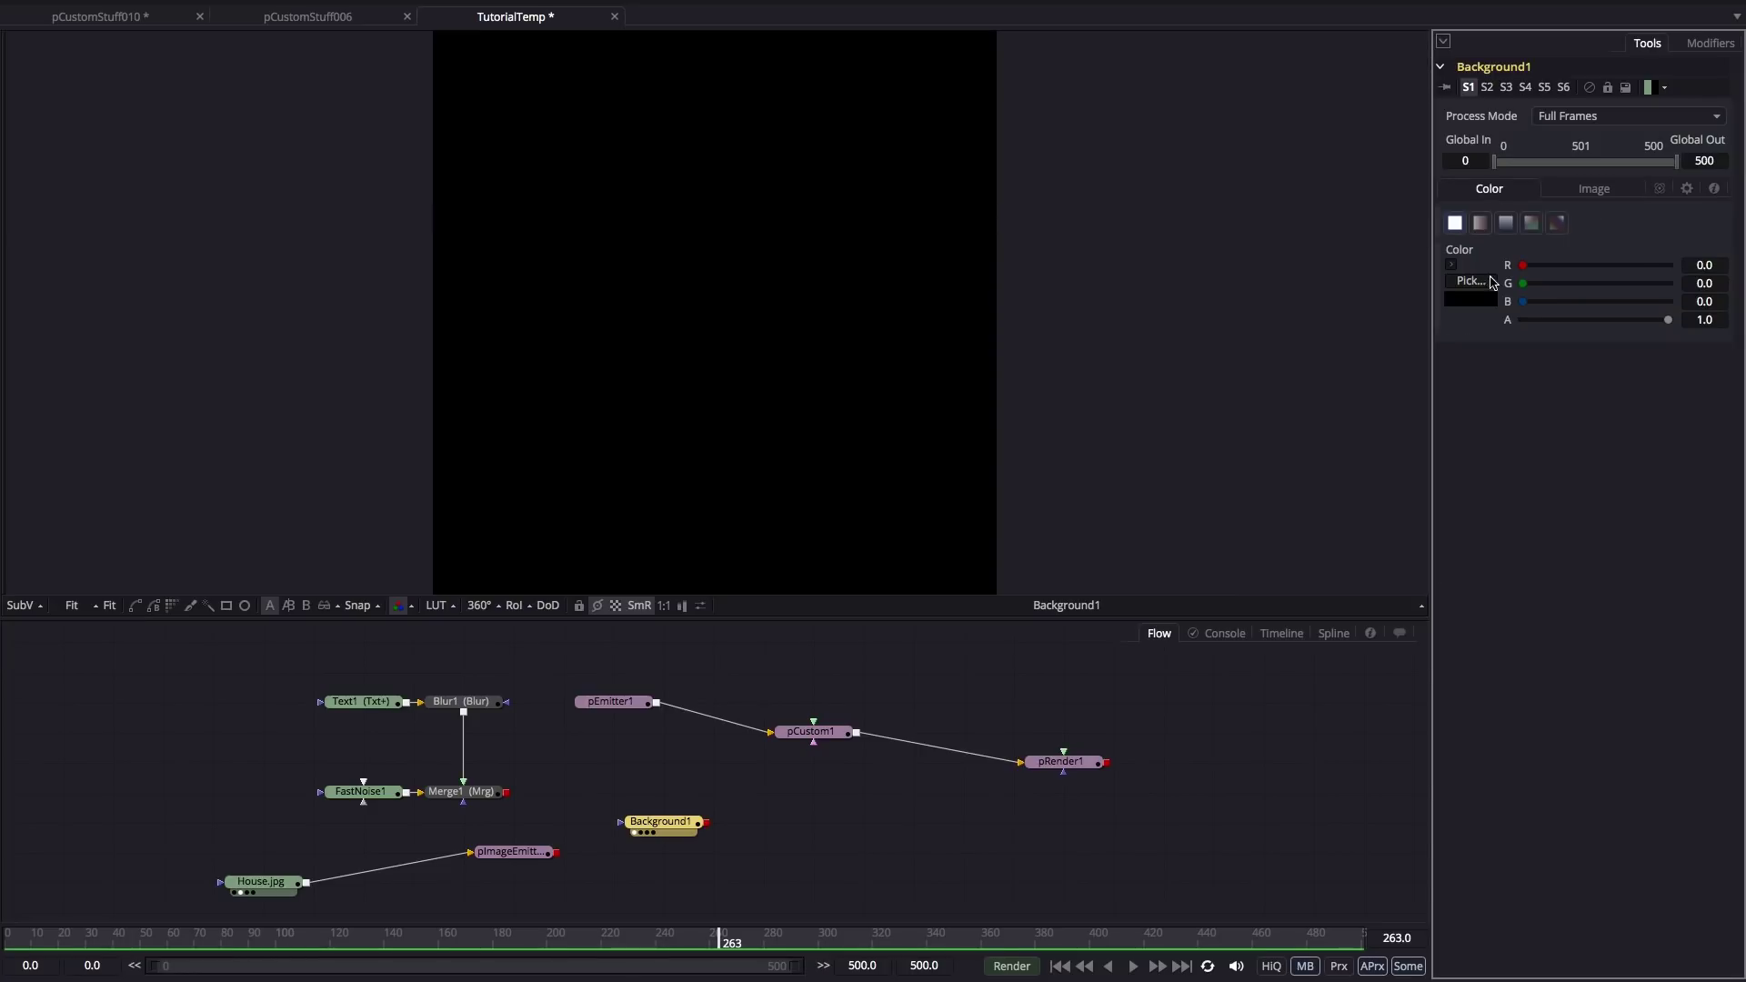
{"action": "left_click", "coordinate": [1557, 223]}
{"action": "left_click_drag", "start_coordinate": [605, 499], "coordinate": [551, 483]}
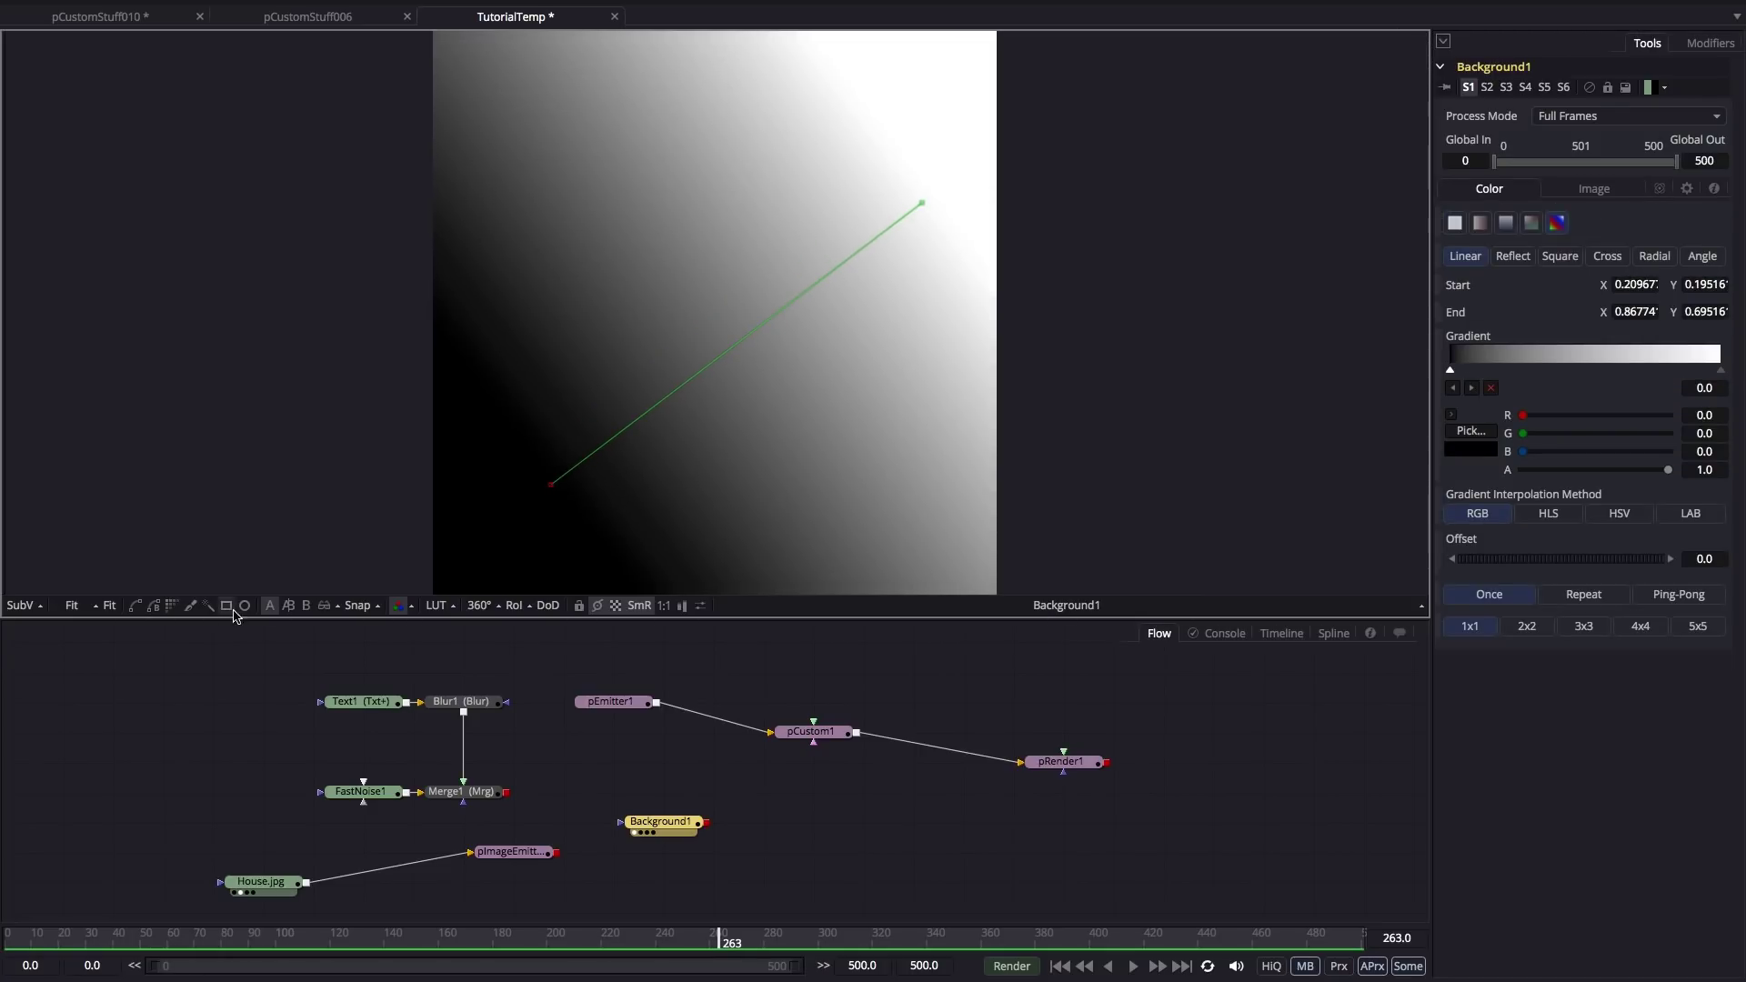
Add an Ellipse mask to the Background node with Width 1.0, Height 1.0 and Angle 1.0.
{"action": "left_click", "coordinate": [244, 605]}
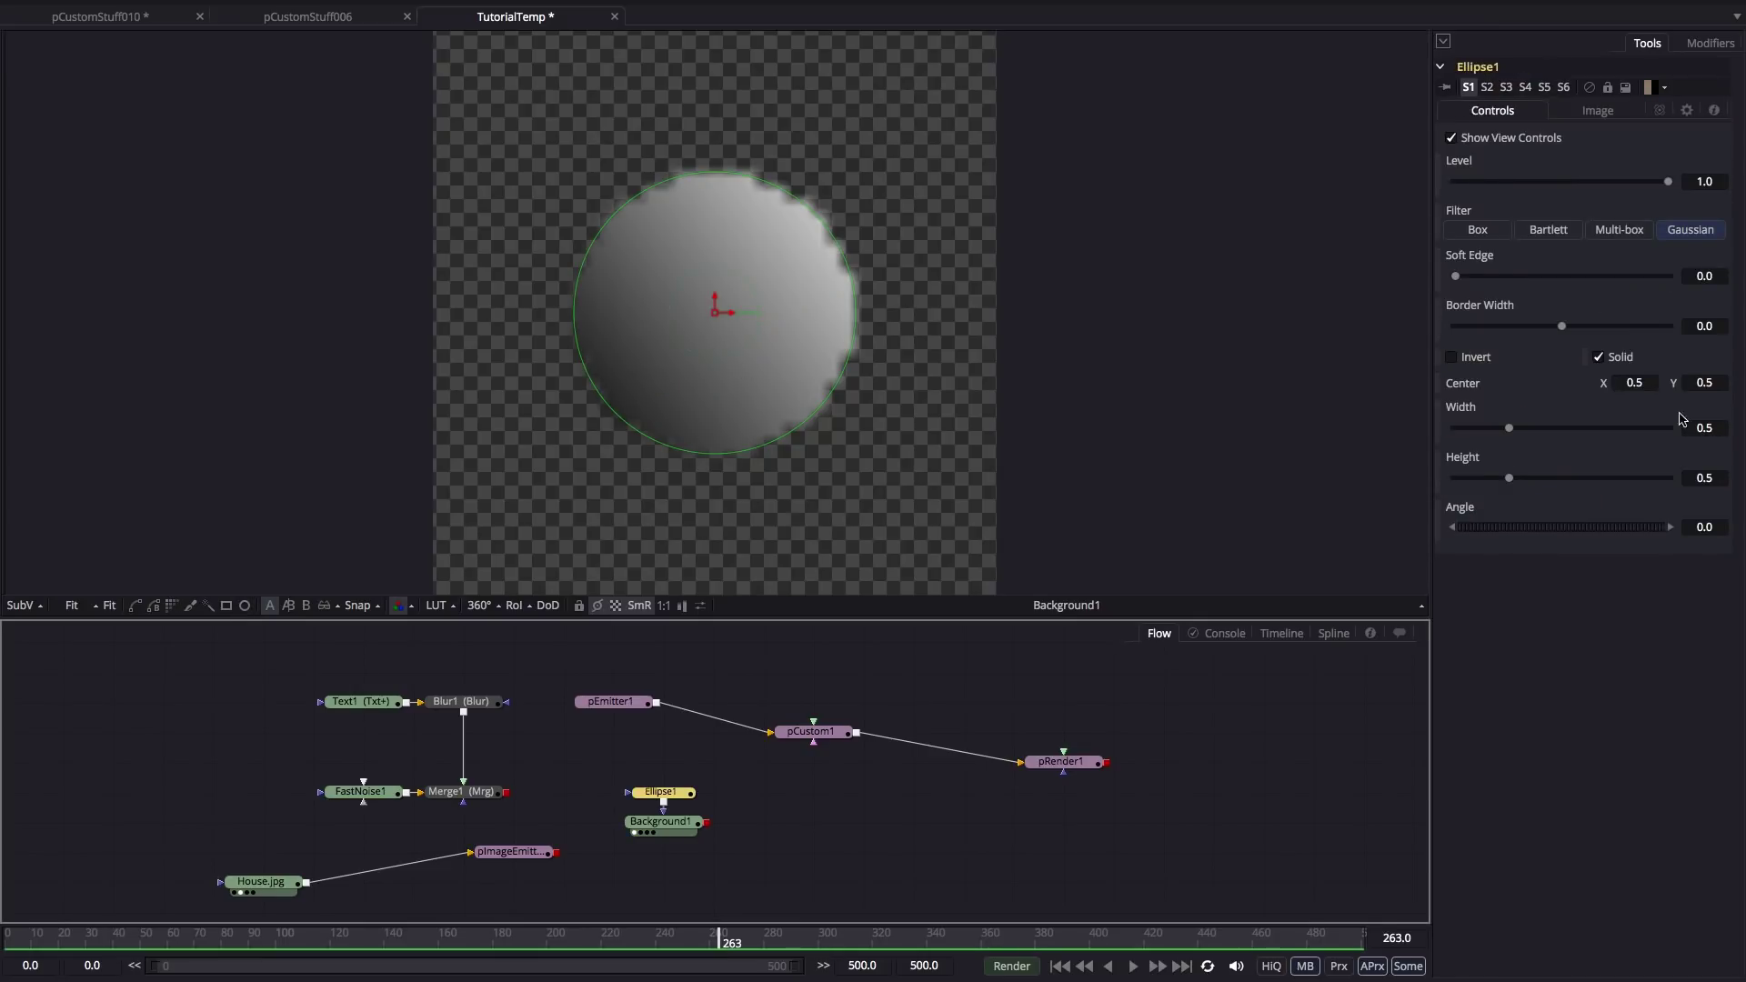
{"action": "left_click_drag", "start_coordinate": [1722, 427], "coordinate": [1634, 430]}
{"action": "type", "text": "1"}
{"action": "key", "text": "Tab"}
{"action": "key", "text": "Tab"}
{"action": "type", "text": "1"}
{"action": "key", "text": "Tab"}
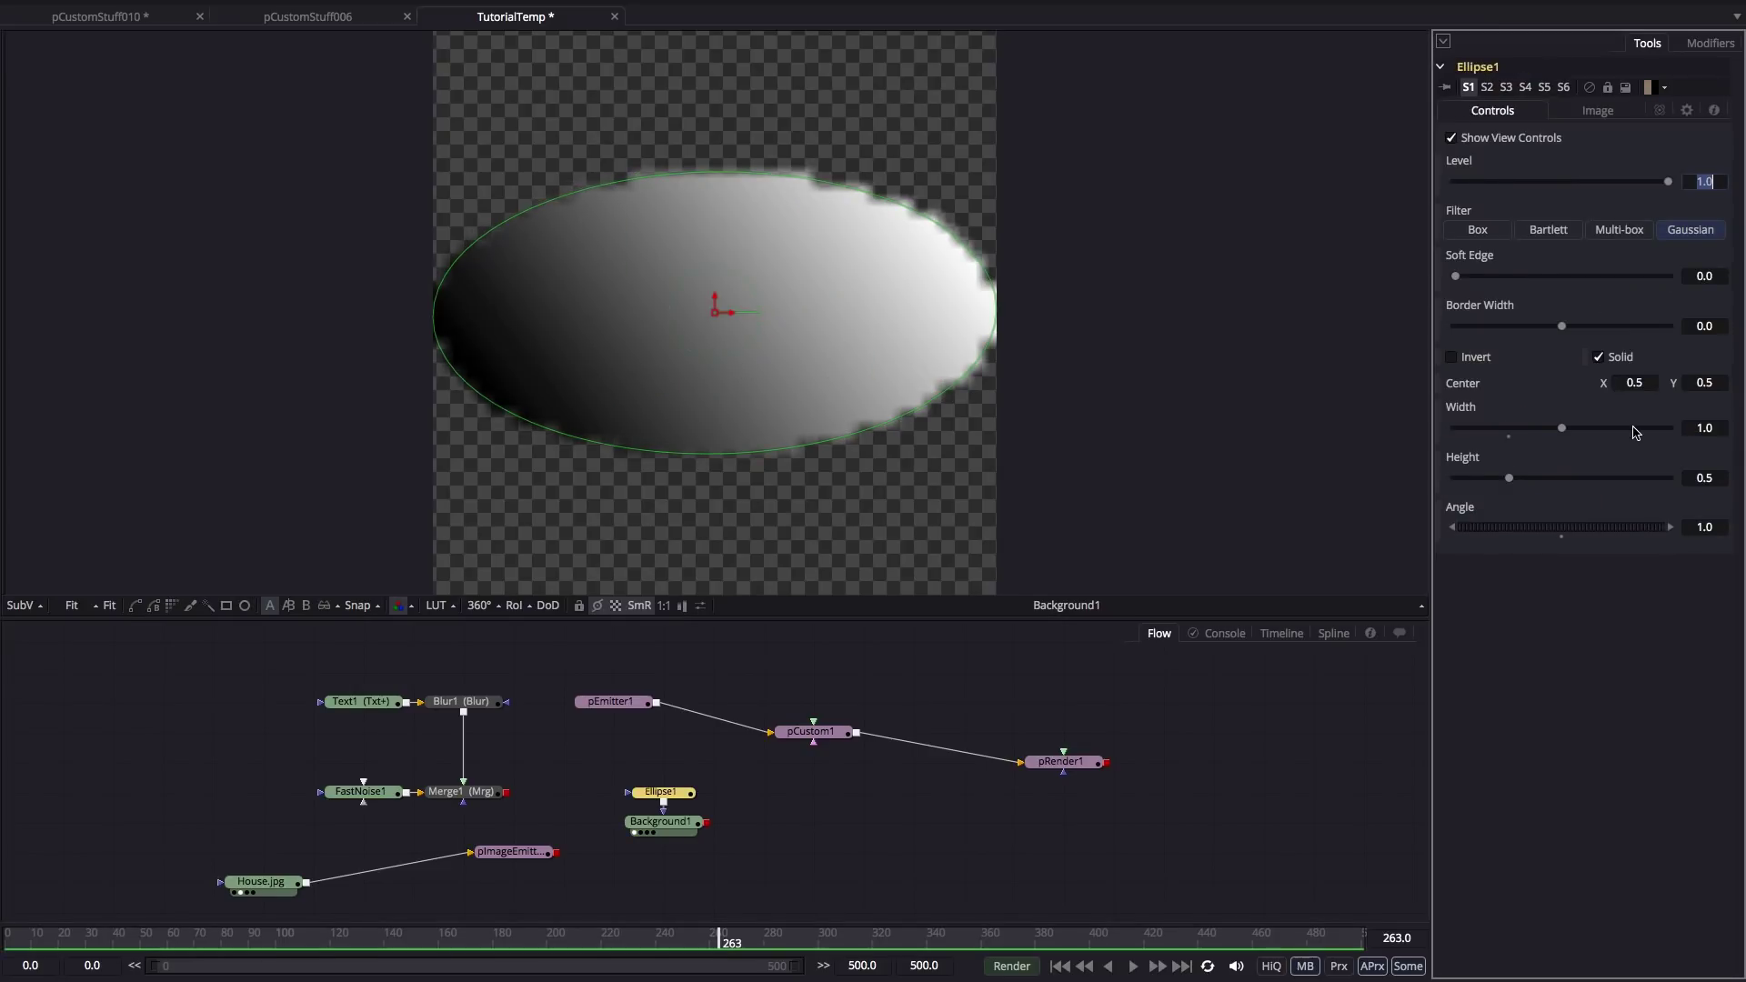
{"action": "left_click", "coordinate": [1702, 476]}
{"action": "type", "text": "1"}
{"action": "key", "text": "Return"}
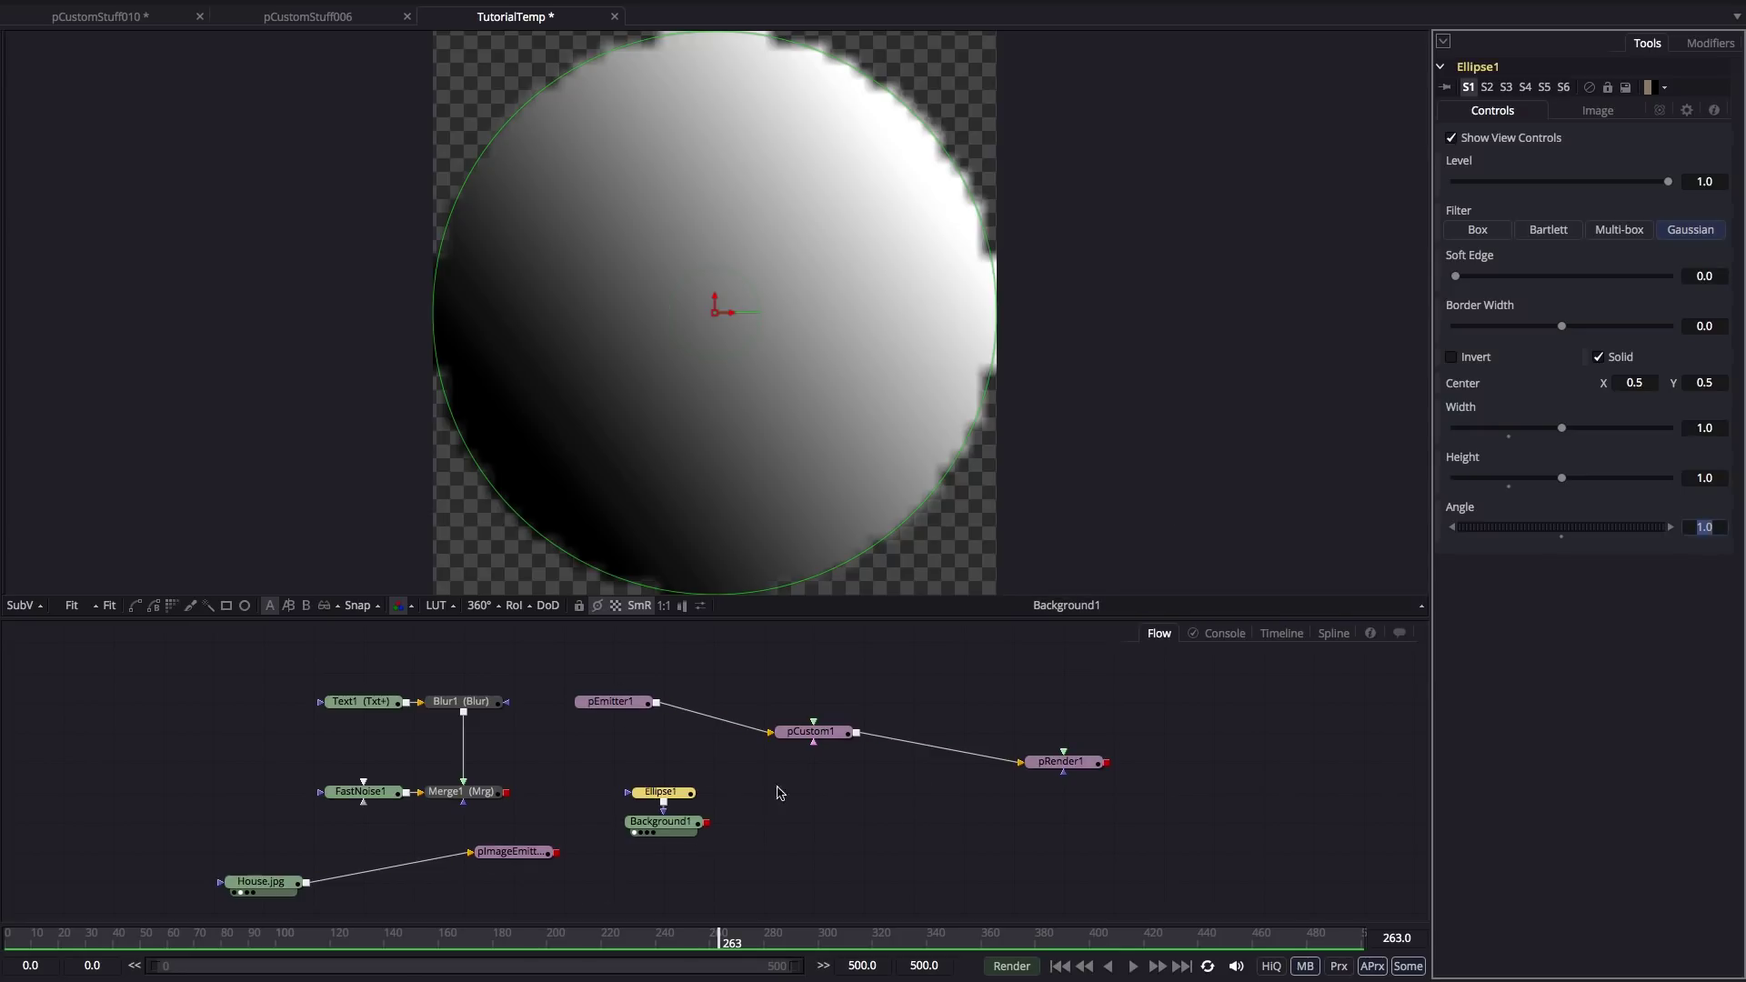
Switch the pEmitter's particle style to Bitmap and connect the Background node as its style bitmap.
{"action": "left_click", "coordinate": [673, 826]}
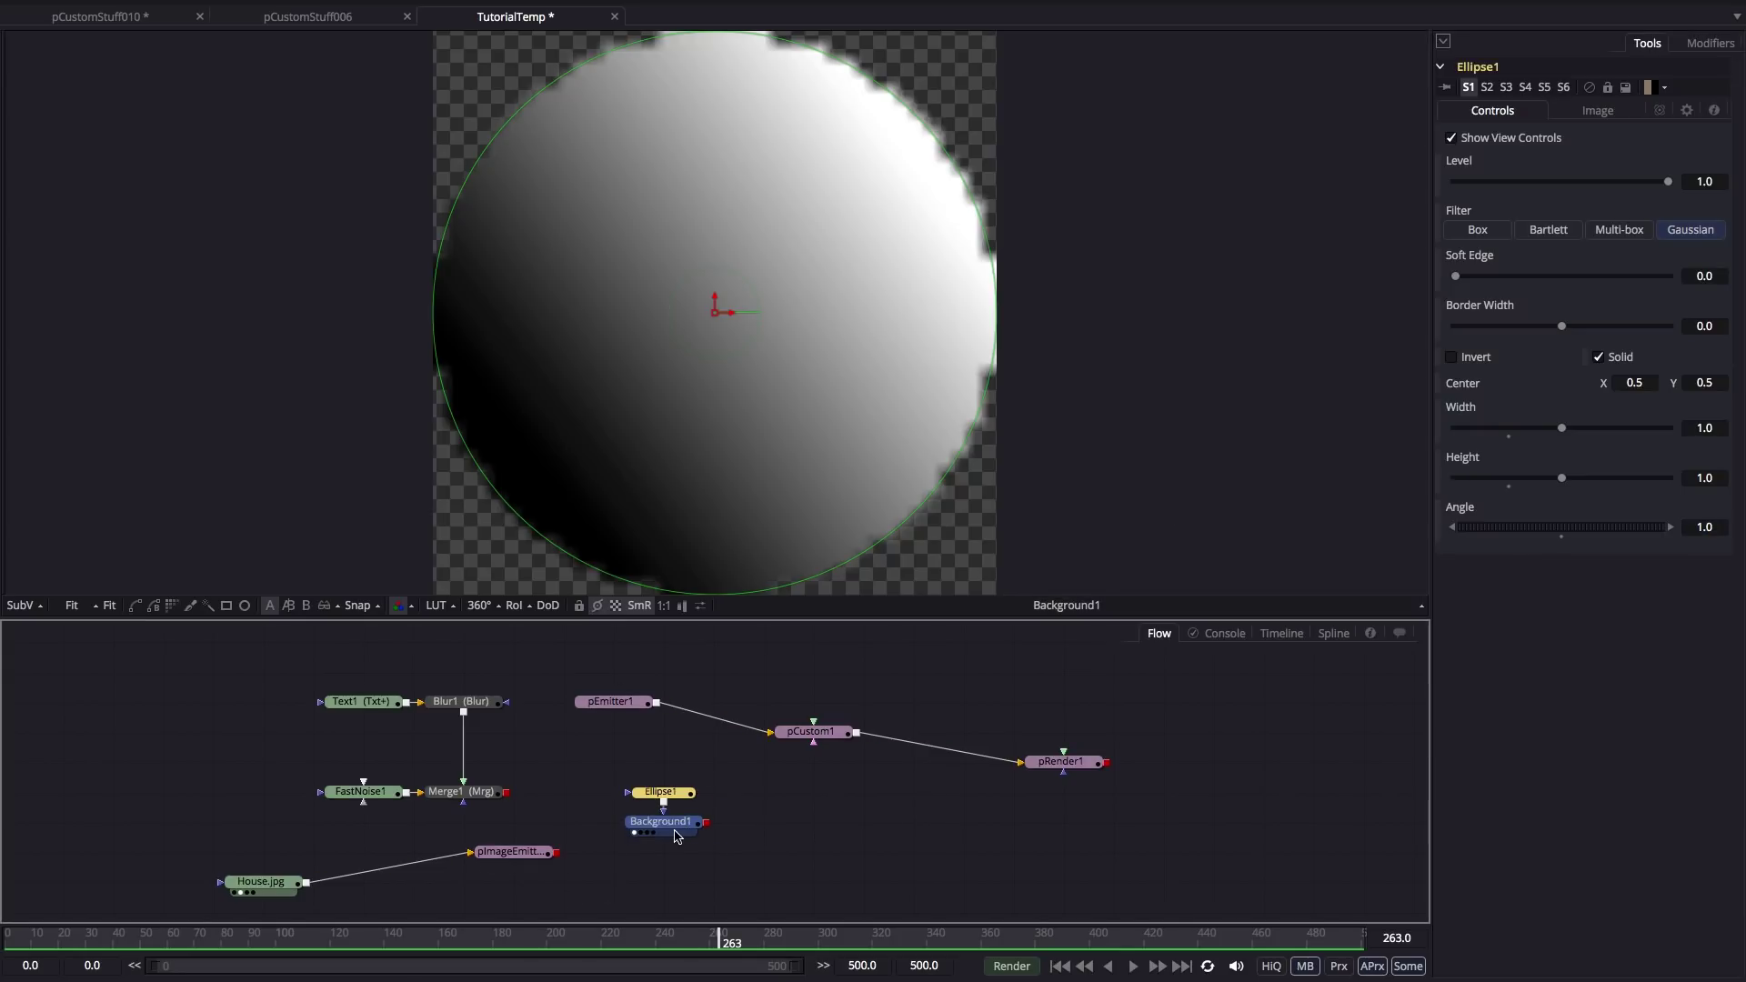
{"action": "left_click", "coordinate": [617, 702]}
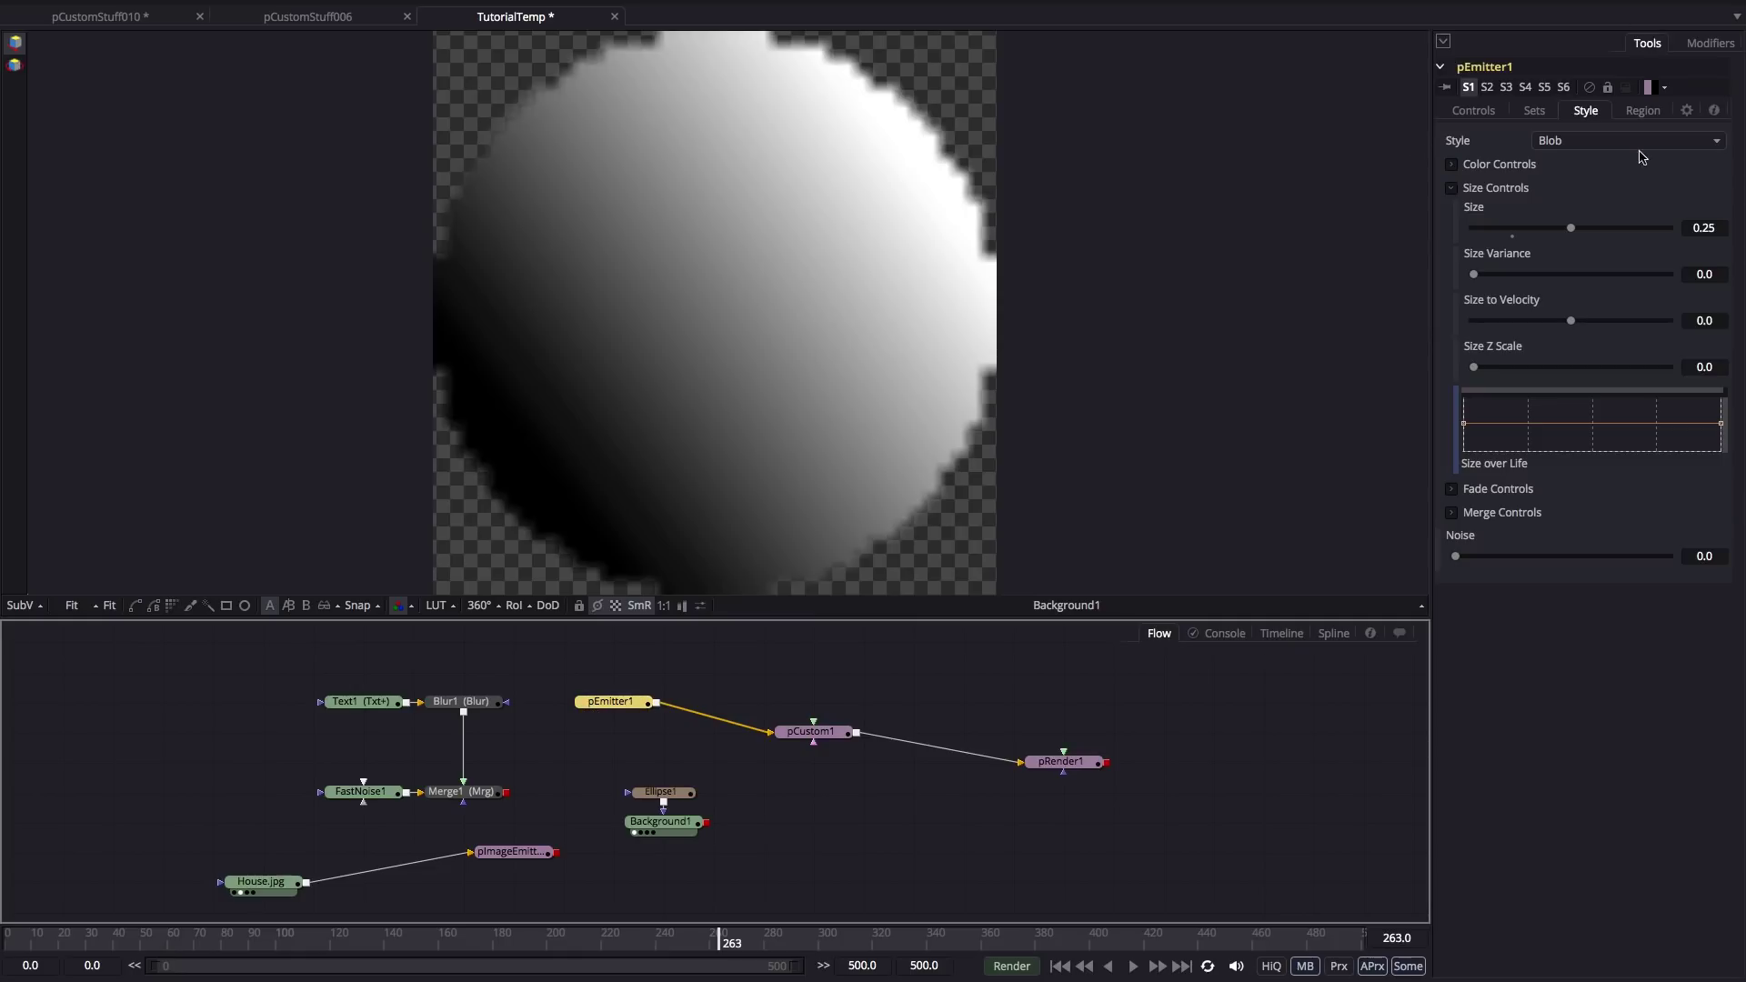
{"action": "left_click", "coordinate": [1597, 140]}
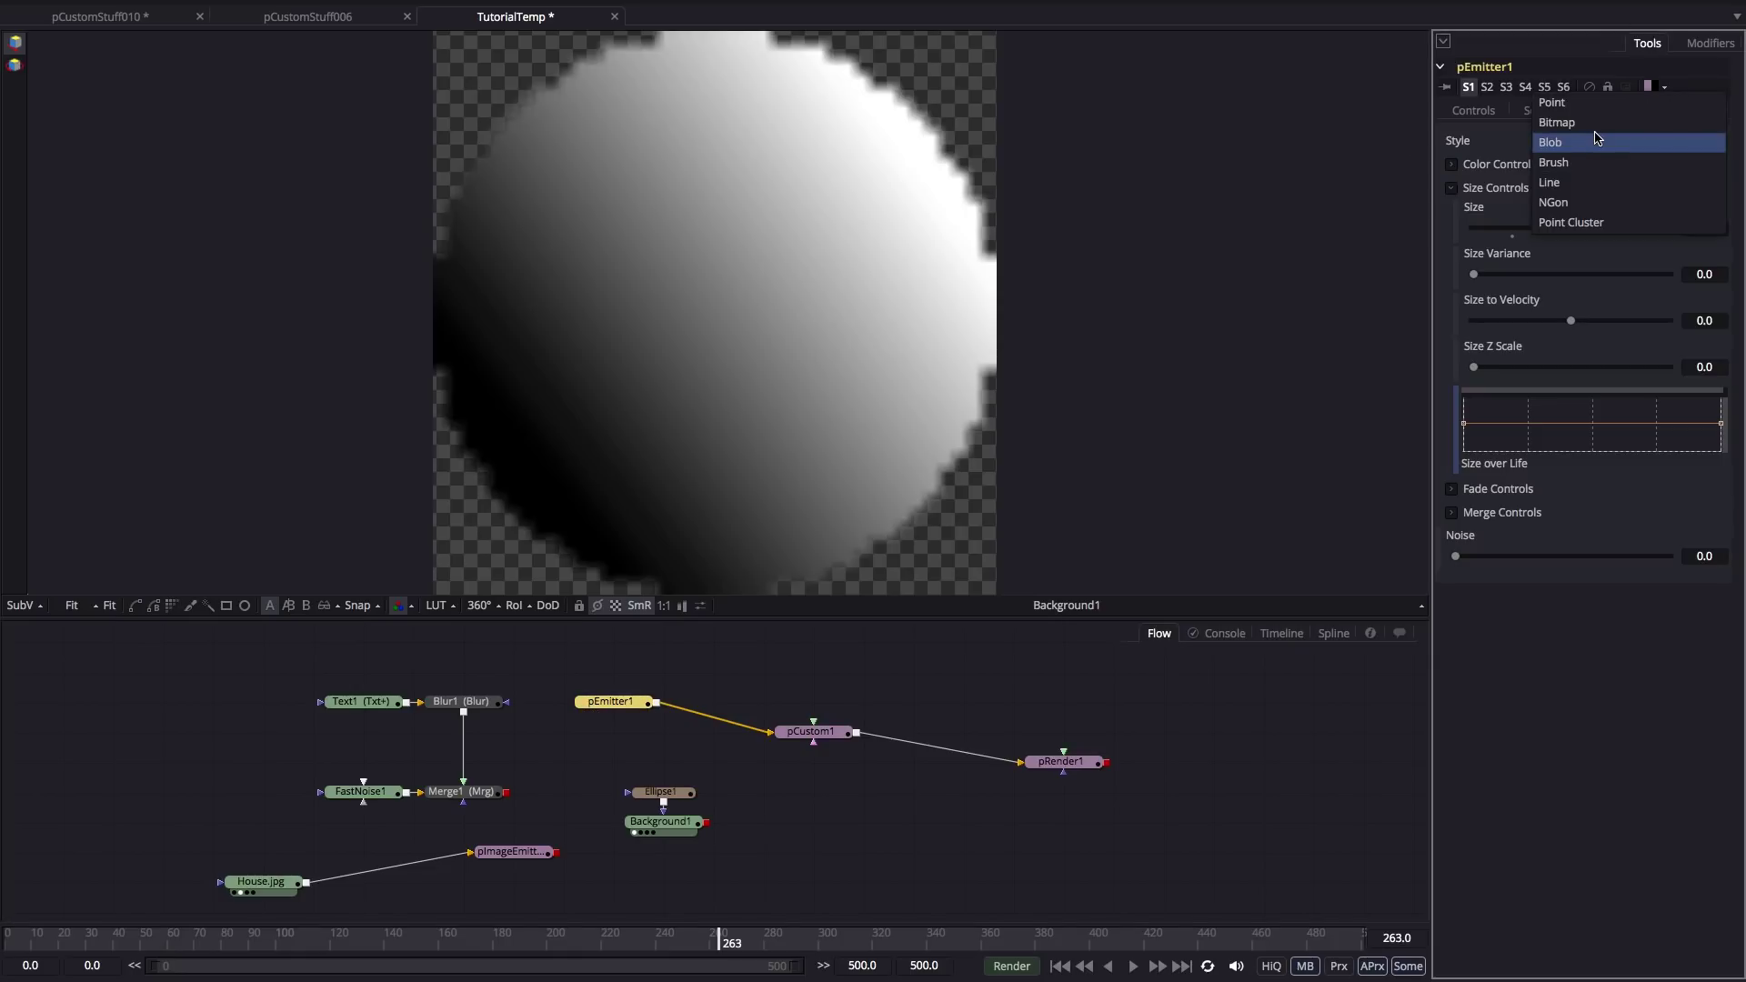
{"action": "left_click", "coordinate": [1598, 123]}
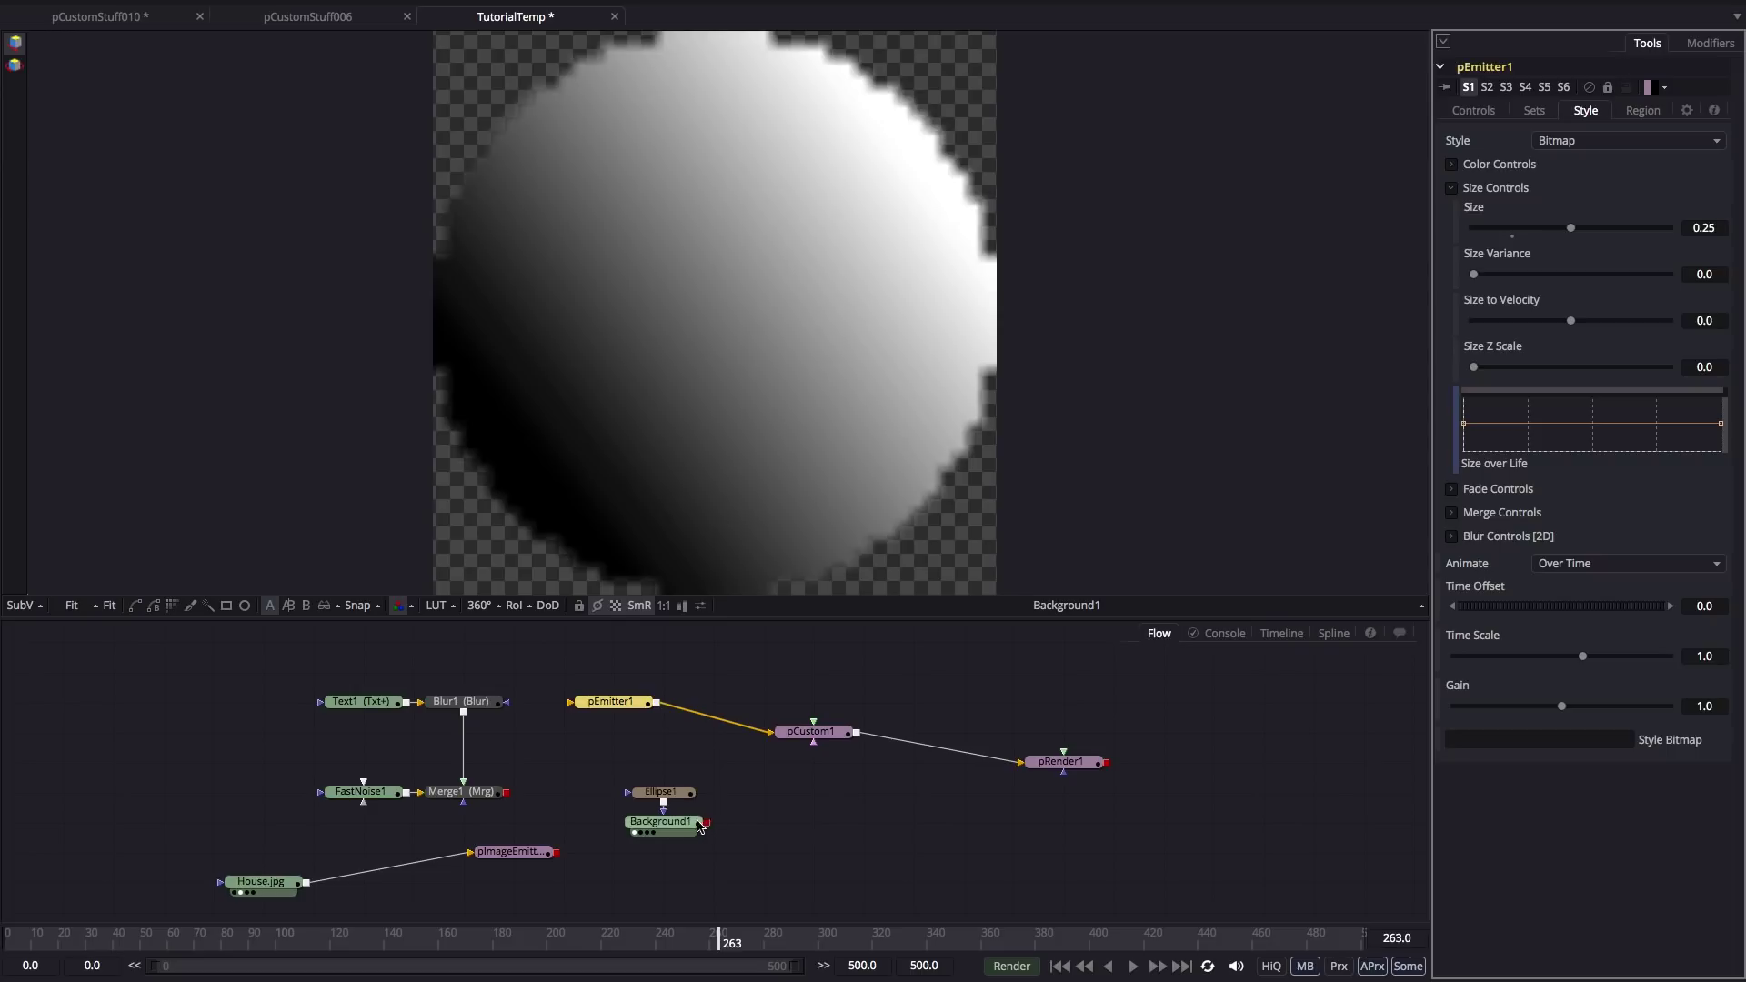
{"action": "left_click_drag", "start_coordinate": [705, 822], "coordinate": [693, 676]}
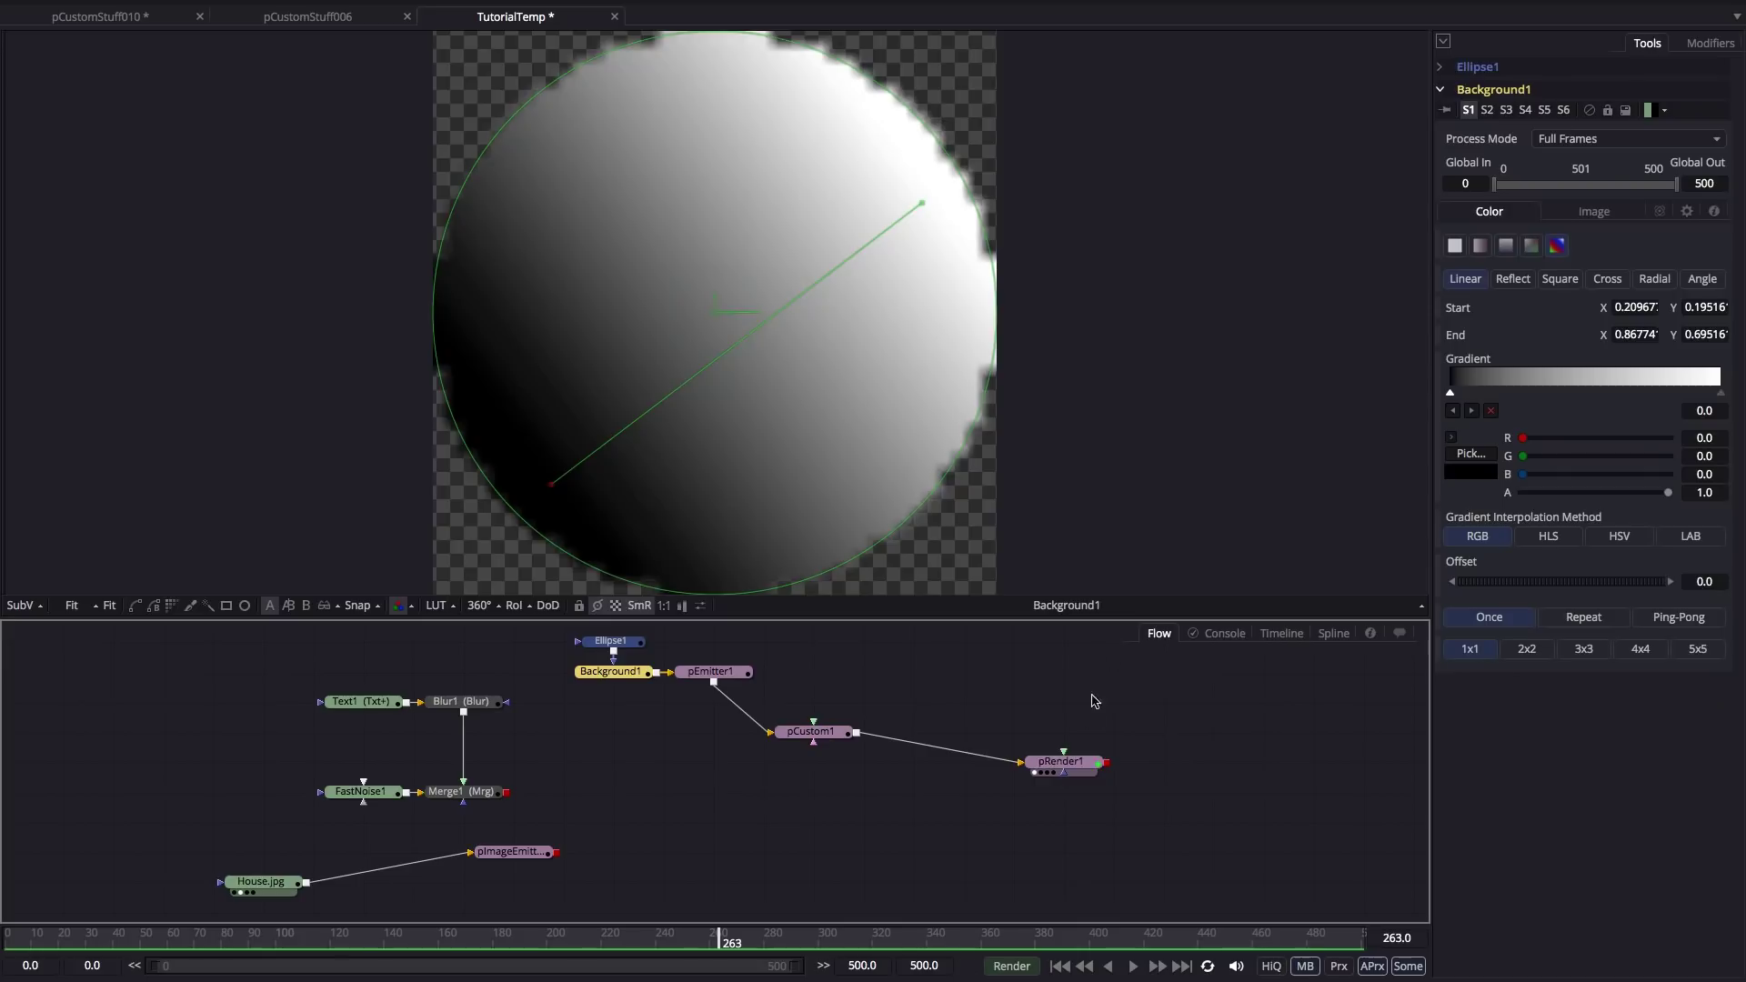
Display the pRender node's output in the viewer and bring up the pCustom node's expressions.
{"action": "left_click_drag", "start_coordinate": [1065, 762], "coordinate": [955, 329]}
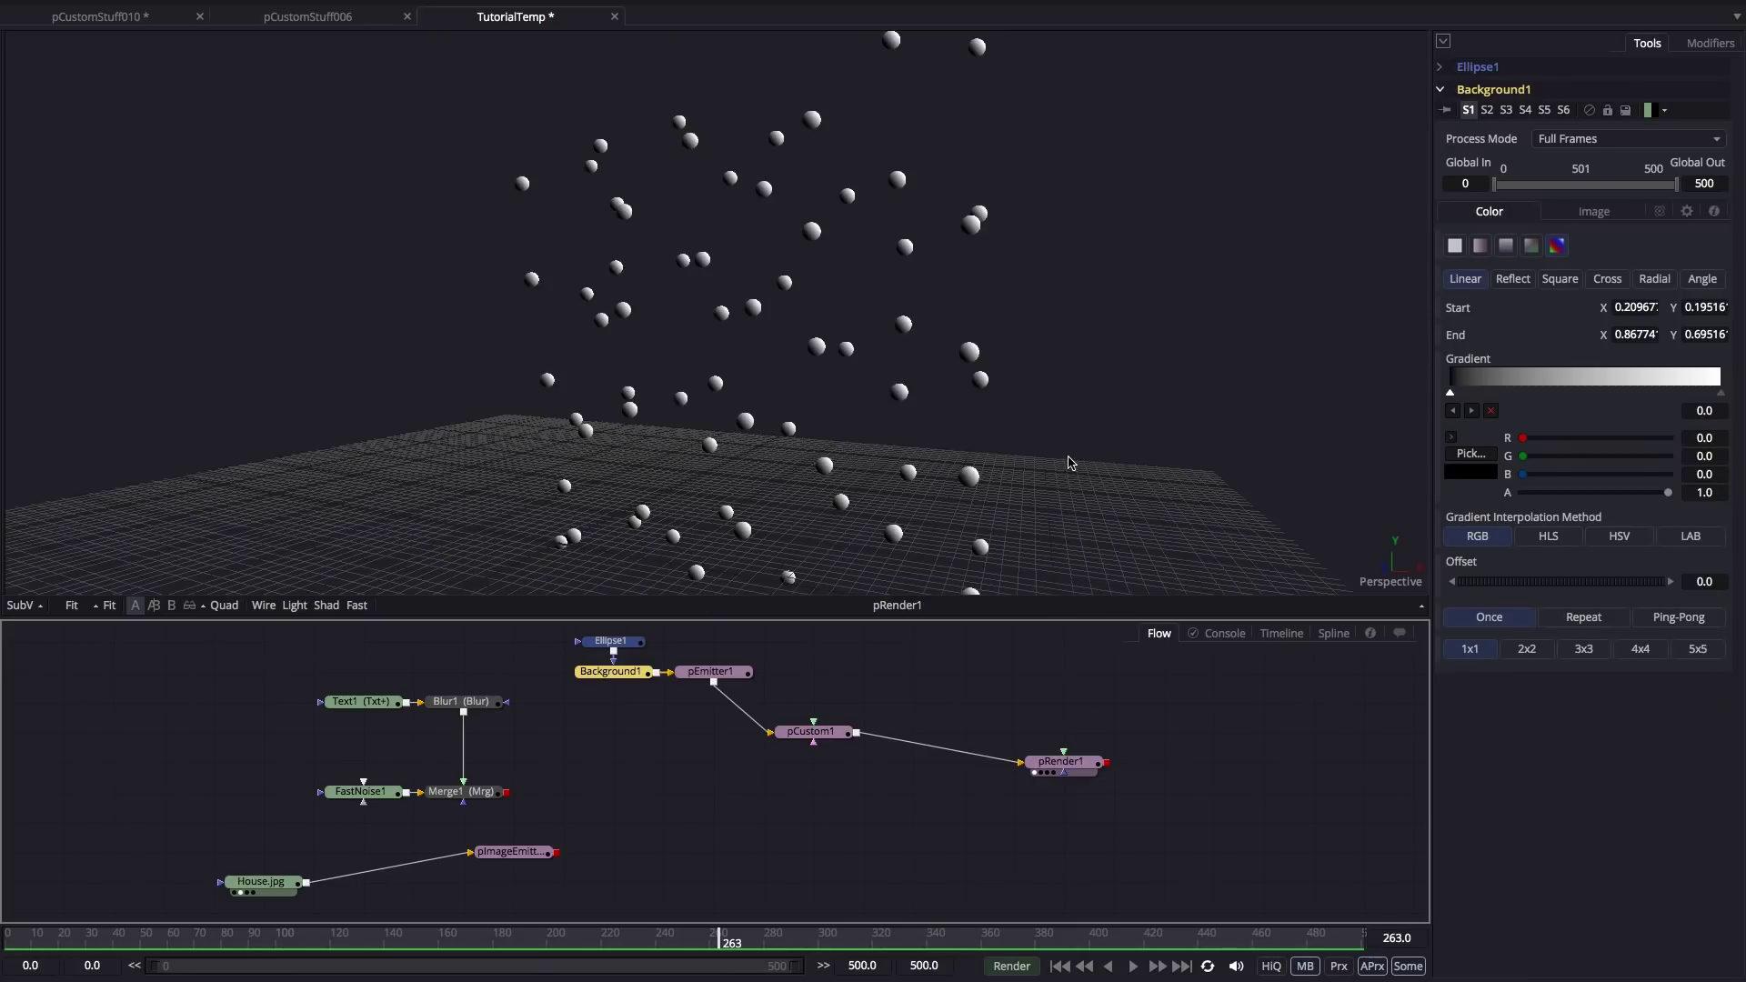
{"action": "left_click_drag", "start_coordinate": [1067, 455], "coordinate": [779, 361]}
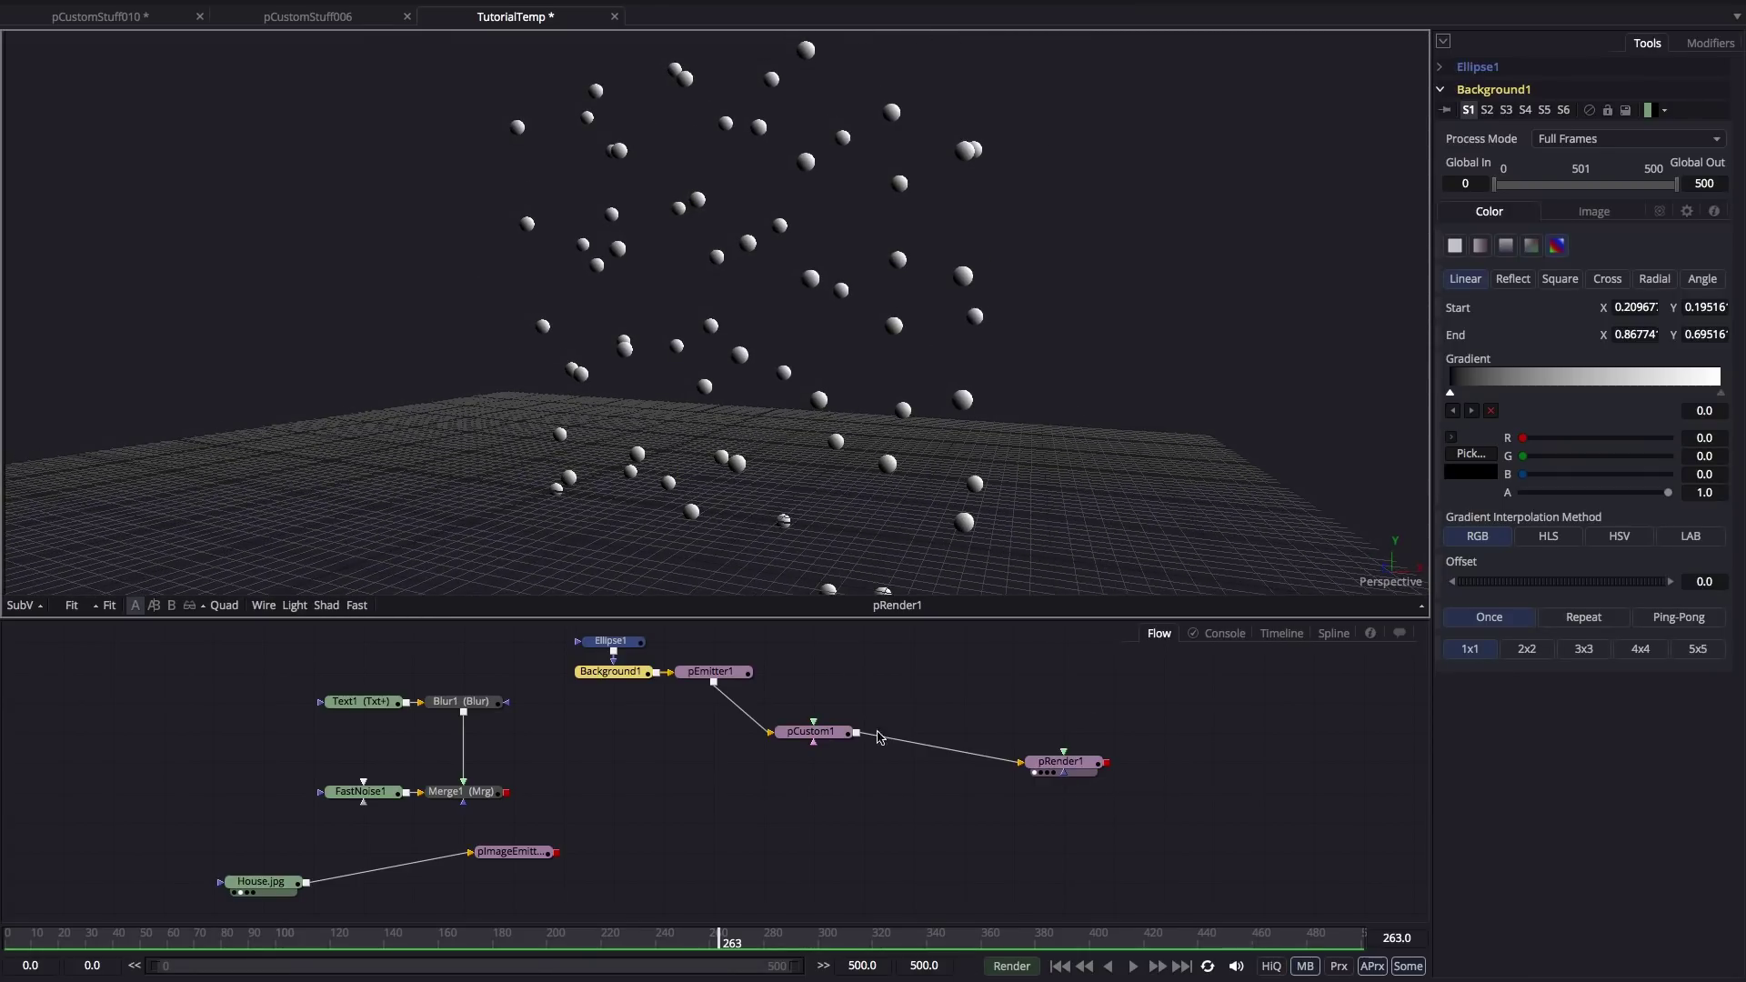
{"action": "left_click", "coordinate": [812, 732]}
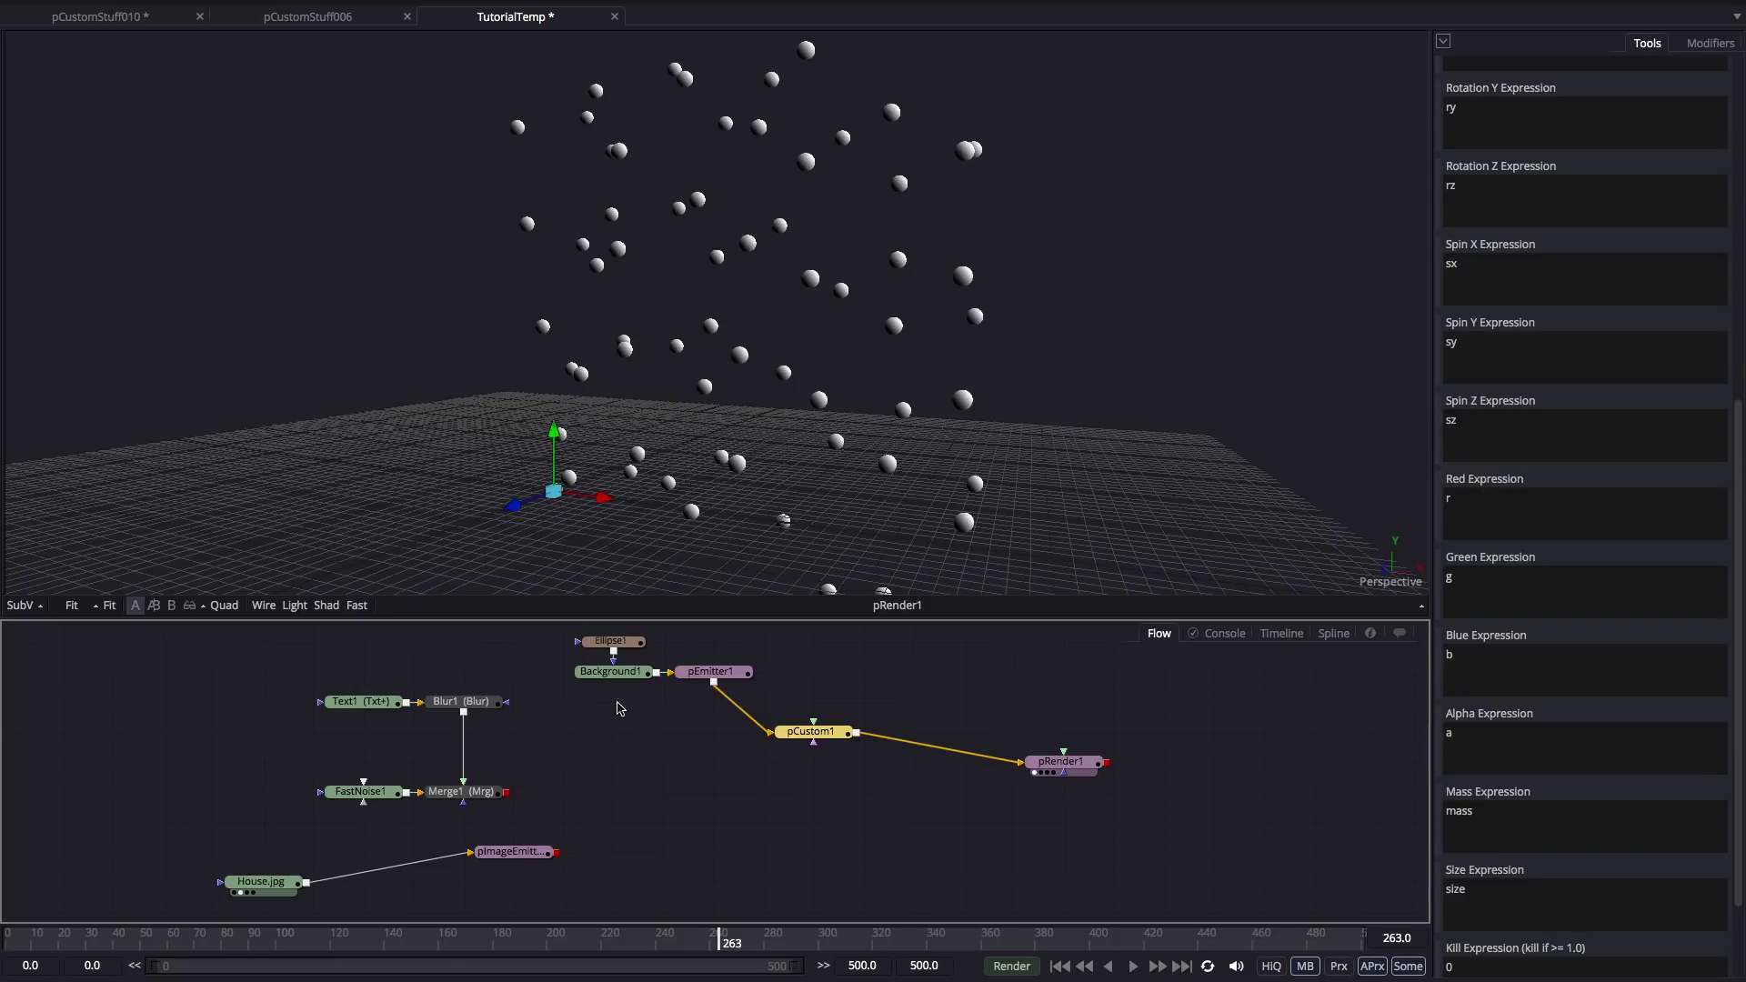
Inspect the Background node's bitmap in the viewer, return to the particle view, and look over pCustom's Red and Green expressions.
{"action": "left_click_drag", "start_coordinate": [607, 672], "coordinate": [438, 284]}
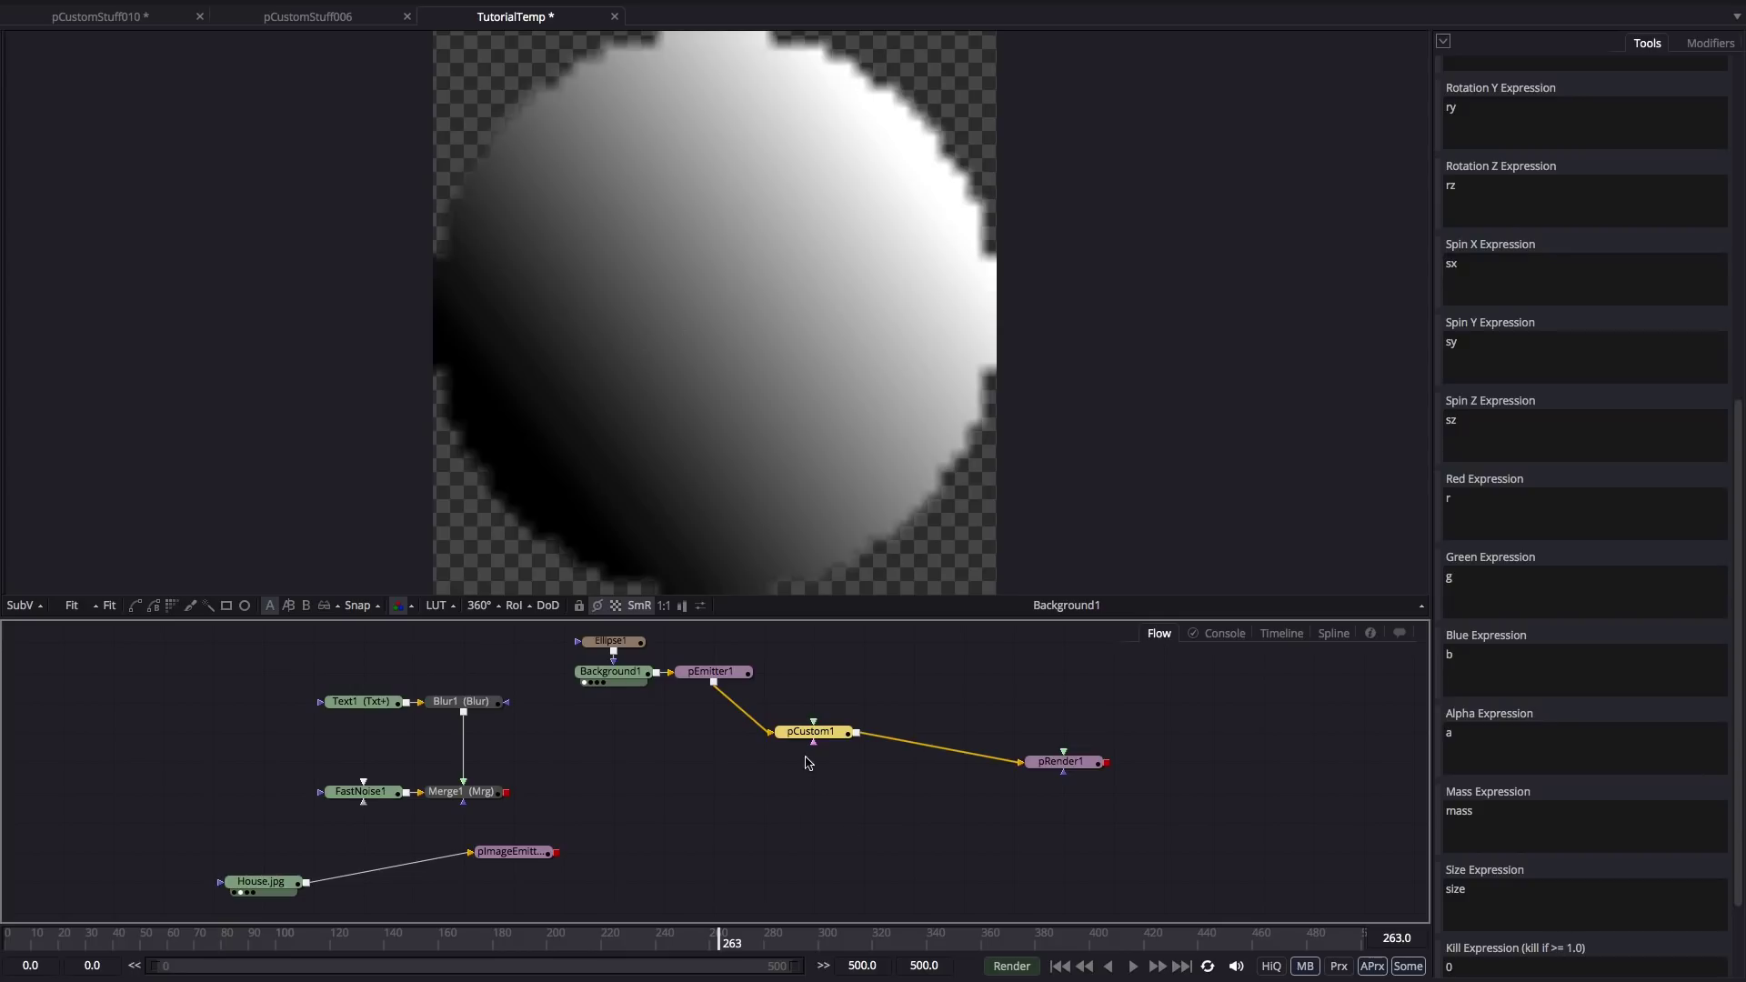
{"action": "left_click_drag", "start_coordinate": [810, 733], "coordinate": [844, 215]}
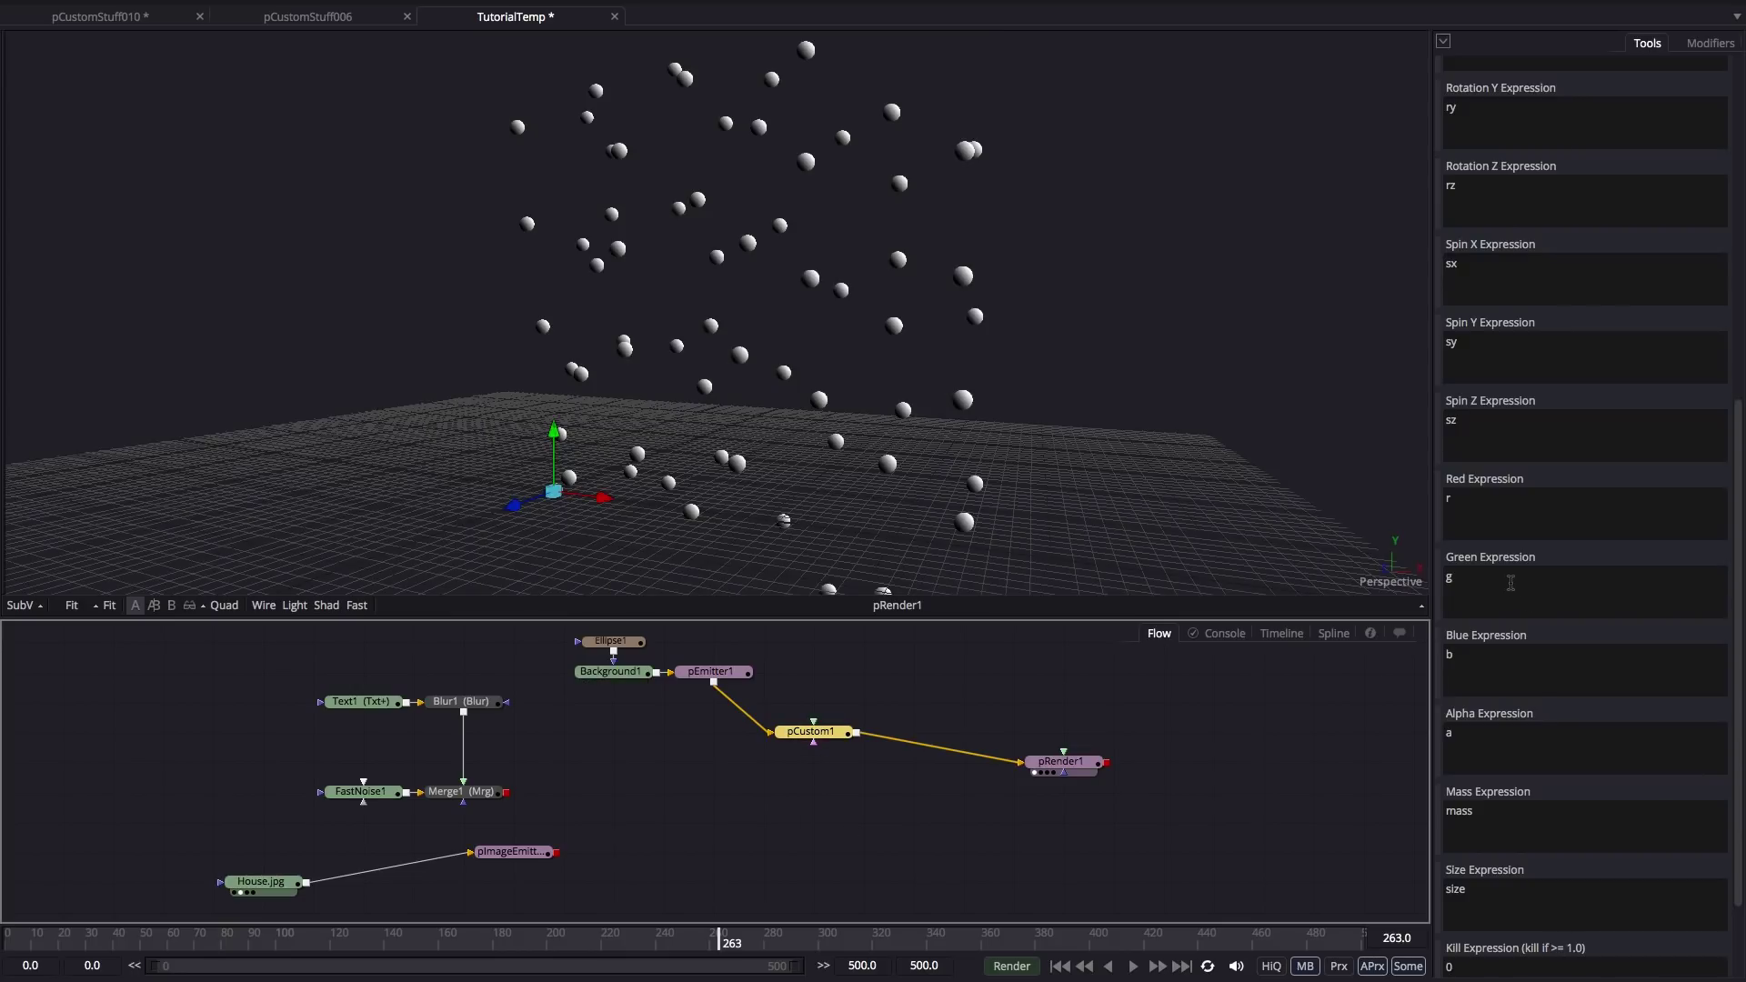
{"action": "left_click_drag", "start_coordinate": [1510, 583], "coordinate": [1348, 569]}
{"action": "left_click_drag", "start_coordinate": [1494, 500], "coordinate": [1390, 490]}
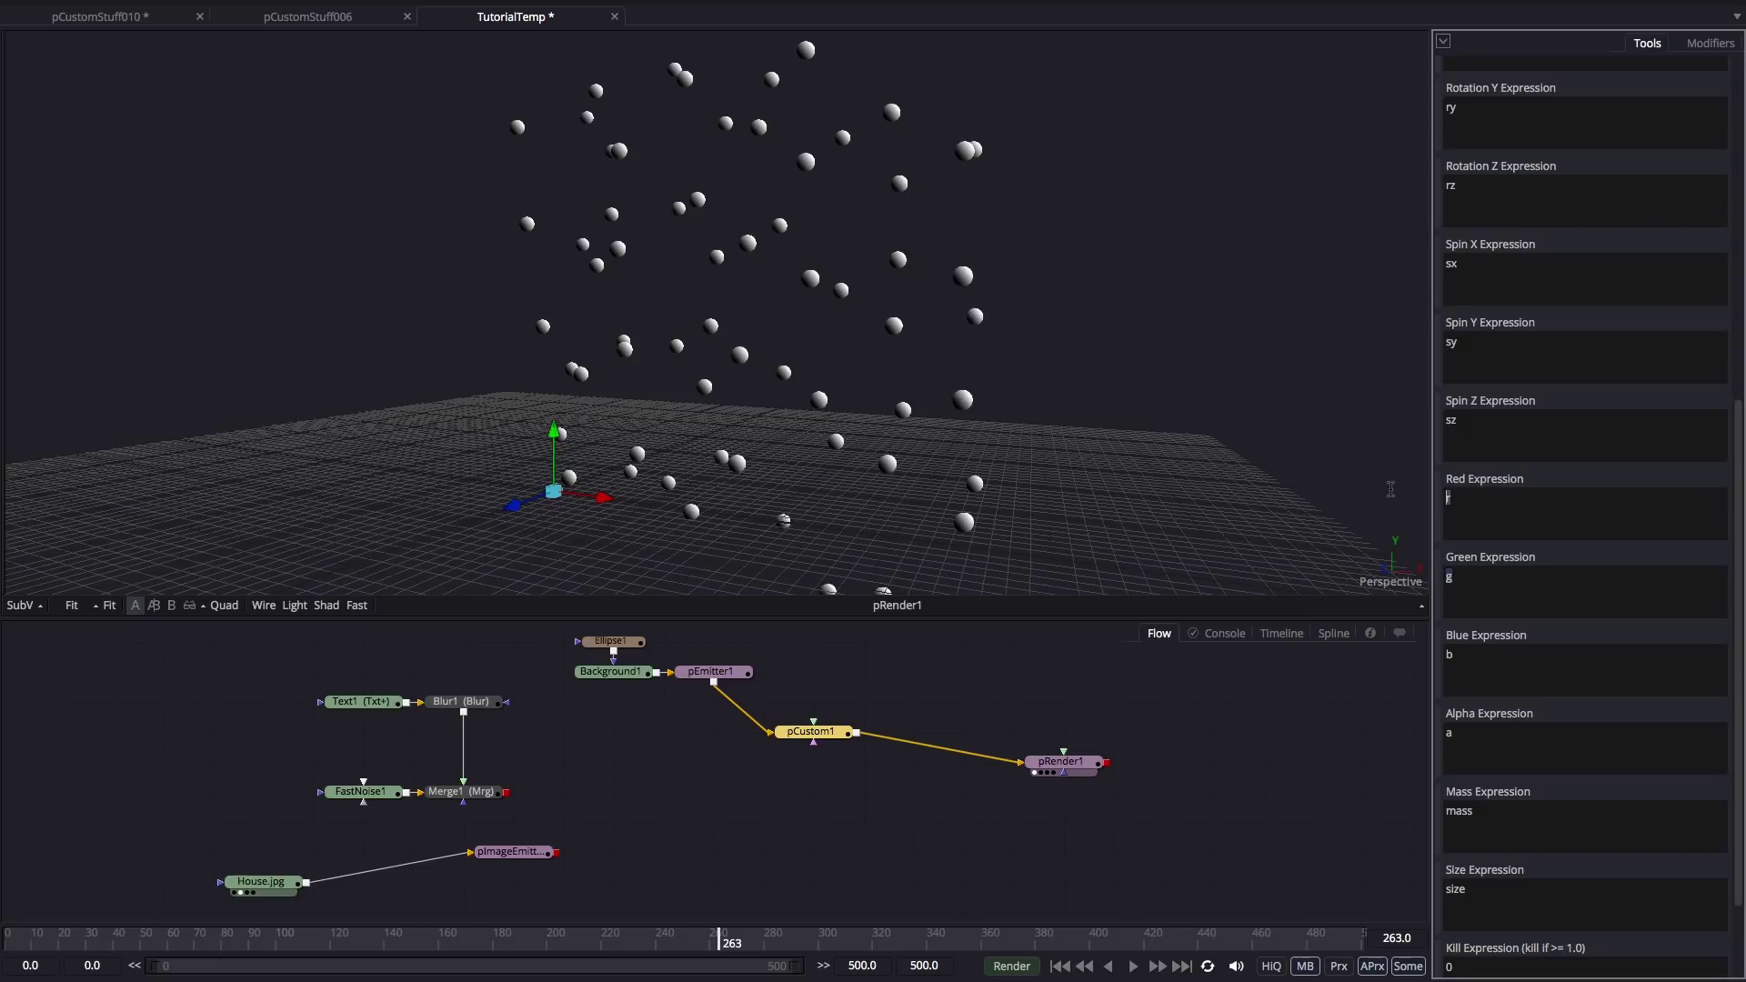
Try a Blue Expression of 0 on the particles and restore it to b.
{"action": "left_click", "coordinate": [1493, 659]}
{"action": "left_click", "coordinate": [1508, 655]}
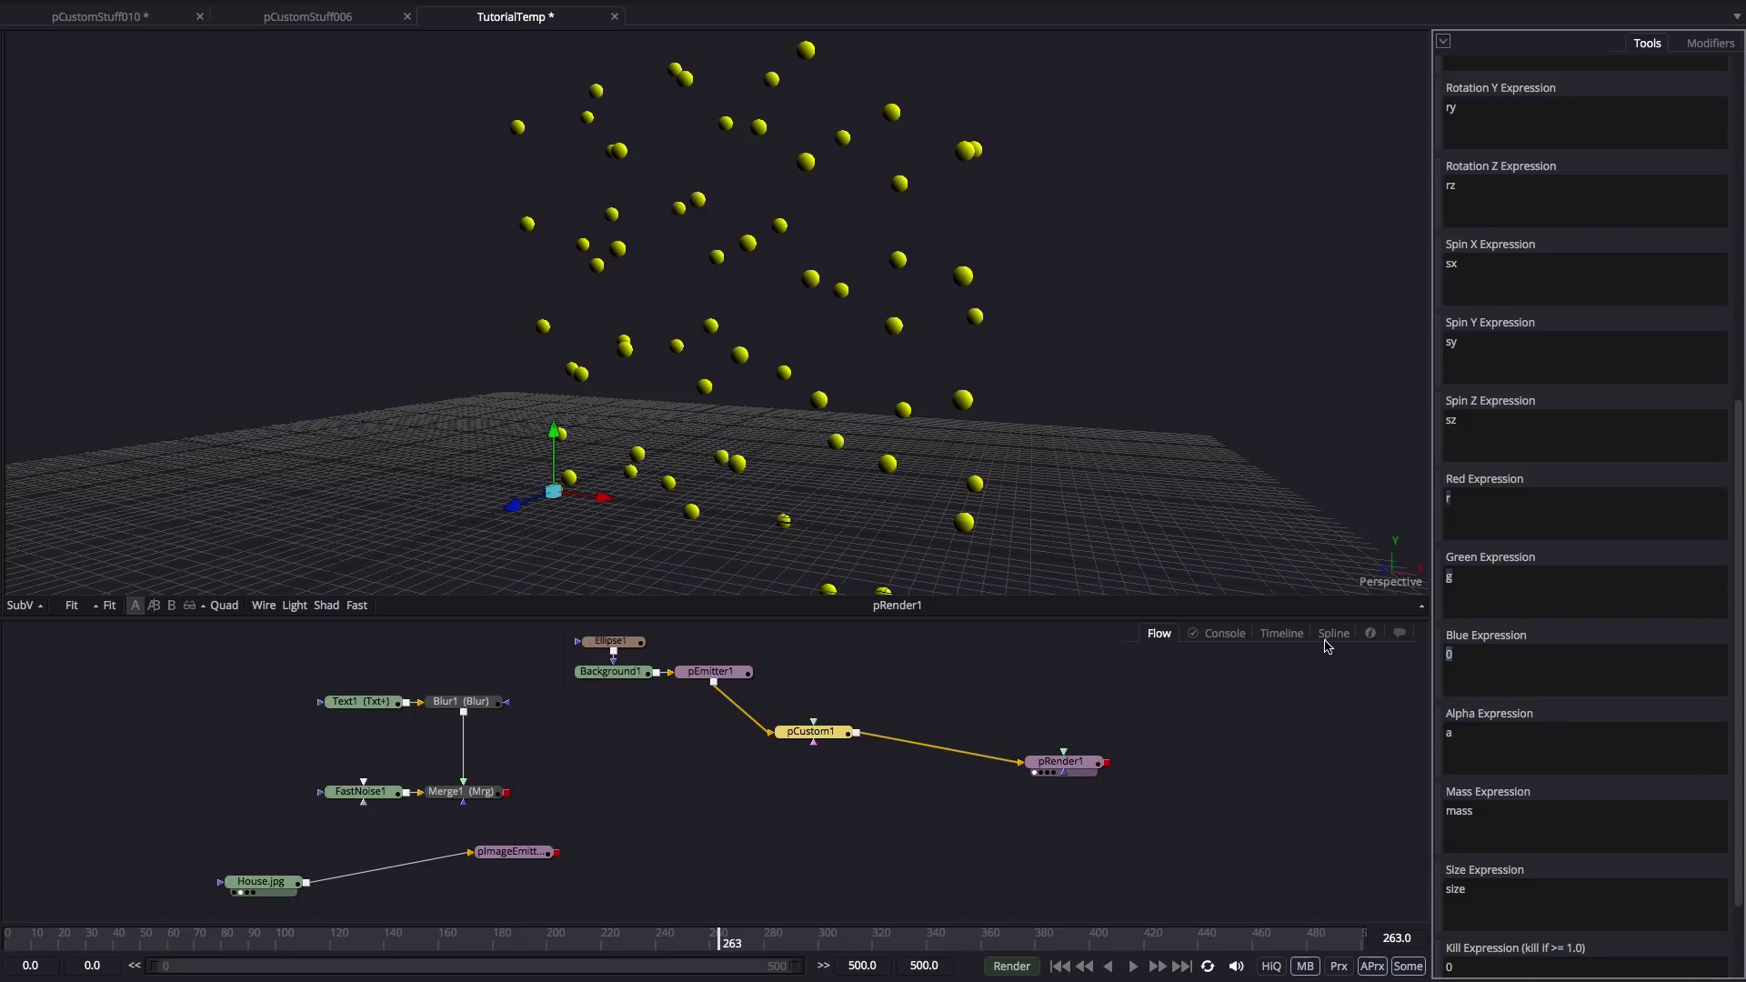
{"action": "type", "text": "b"}
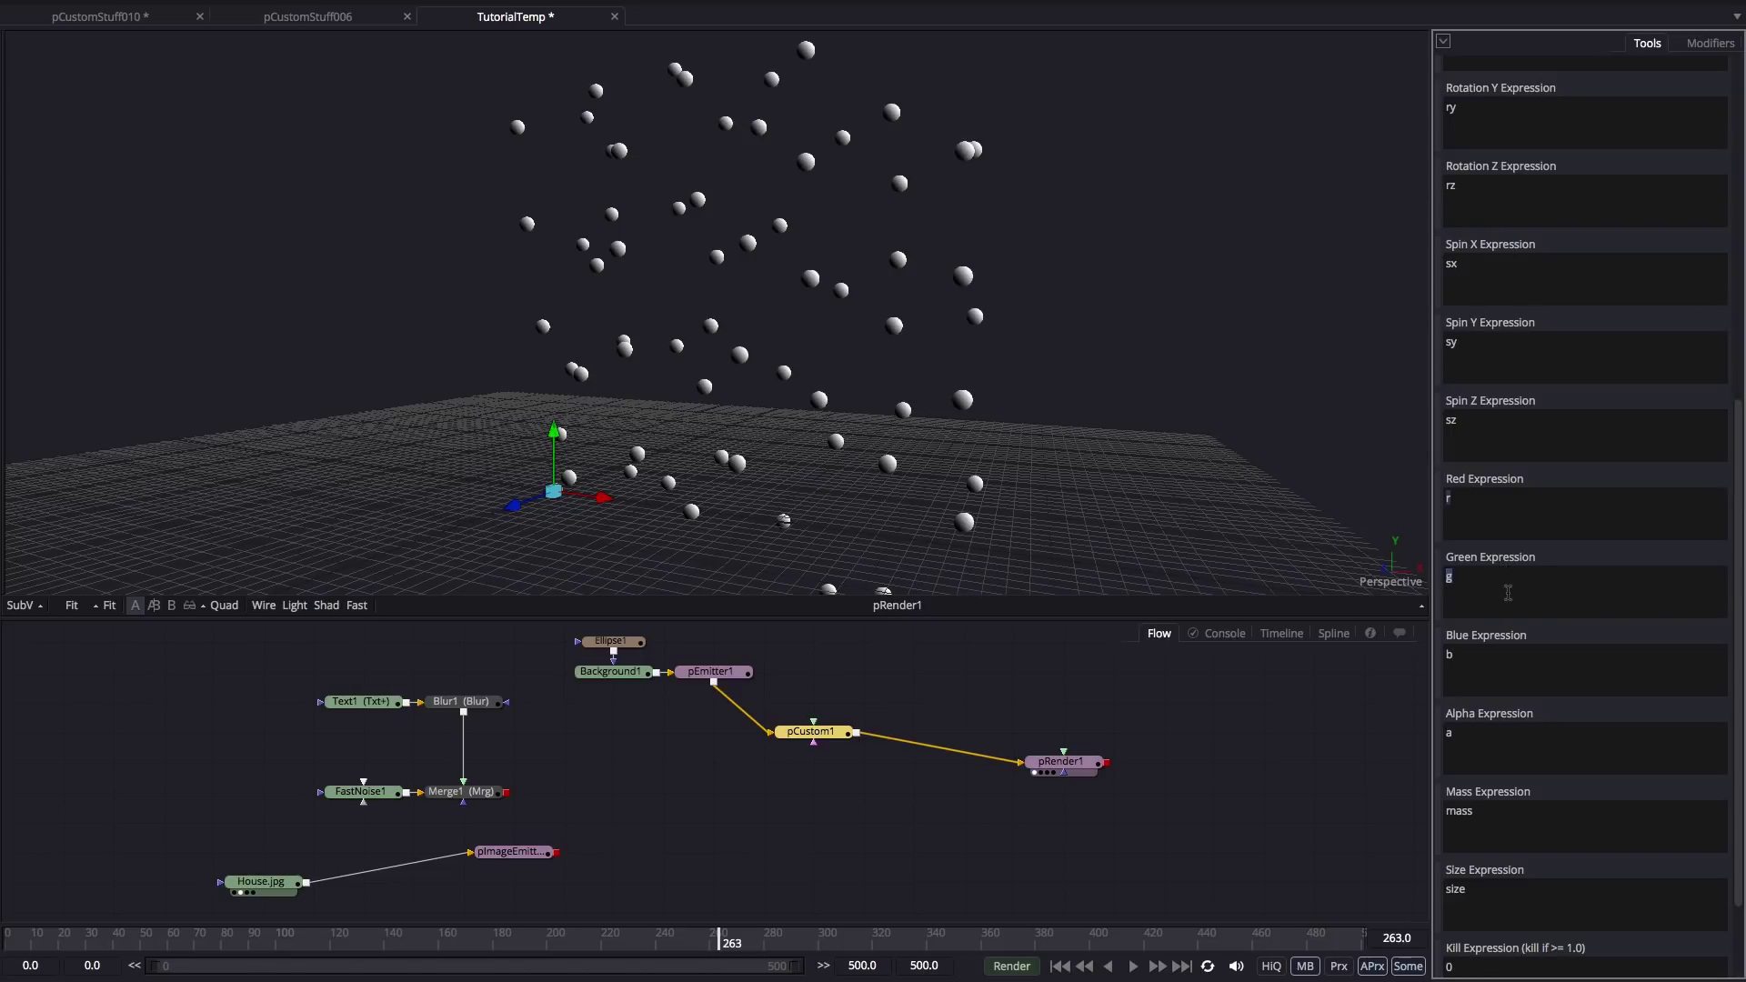
Set the Green Expression to sin(i1*time*.25) and play the animation from the start to preview the color change.
{"action": "type", "text": "sin"}
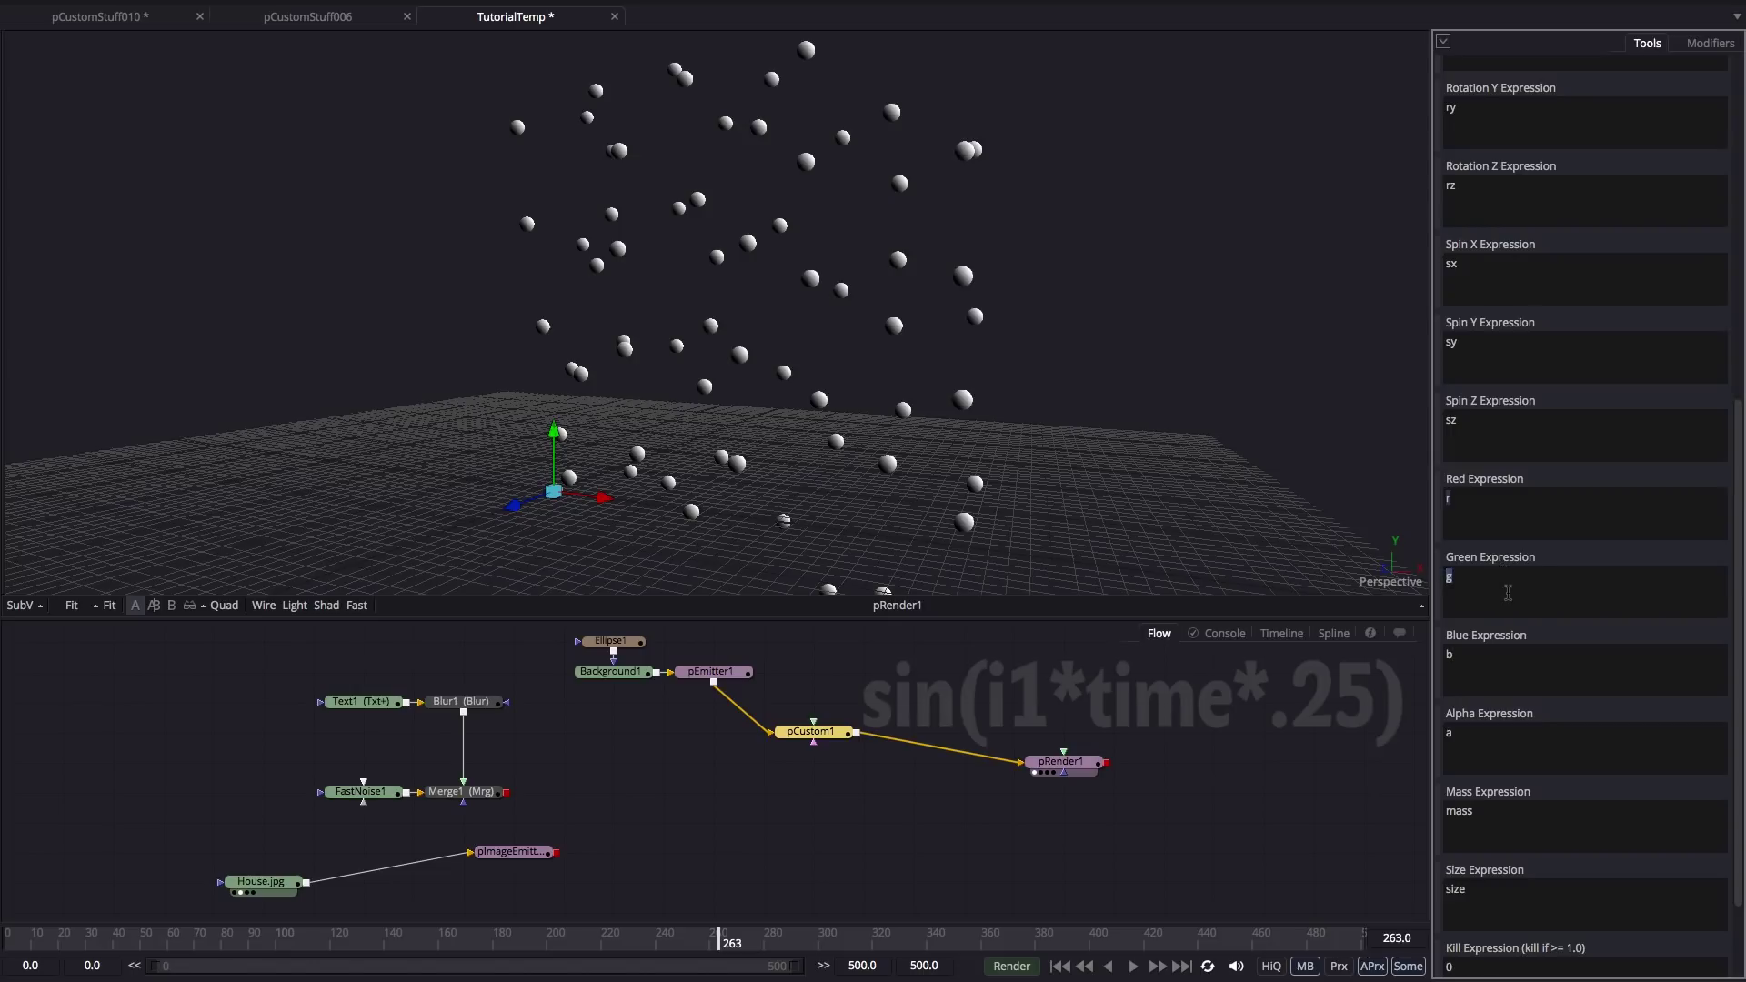
{"action": "type", "text": "("}
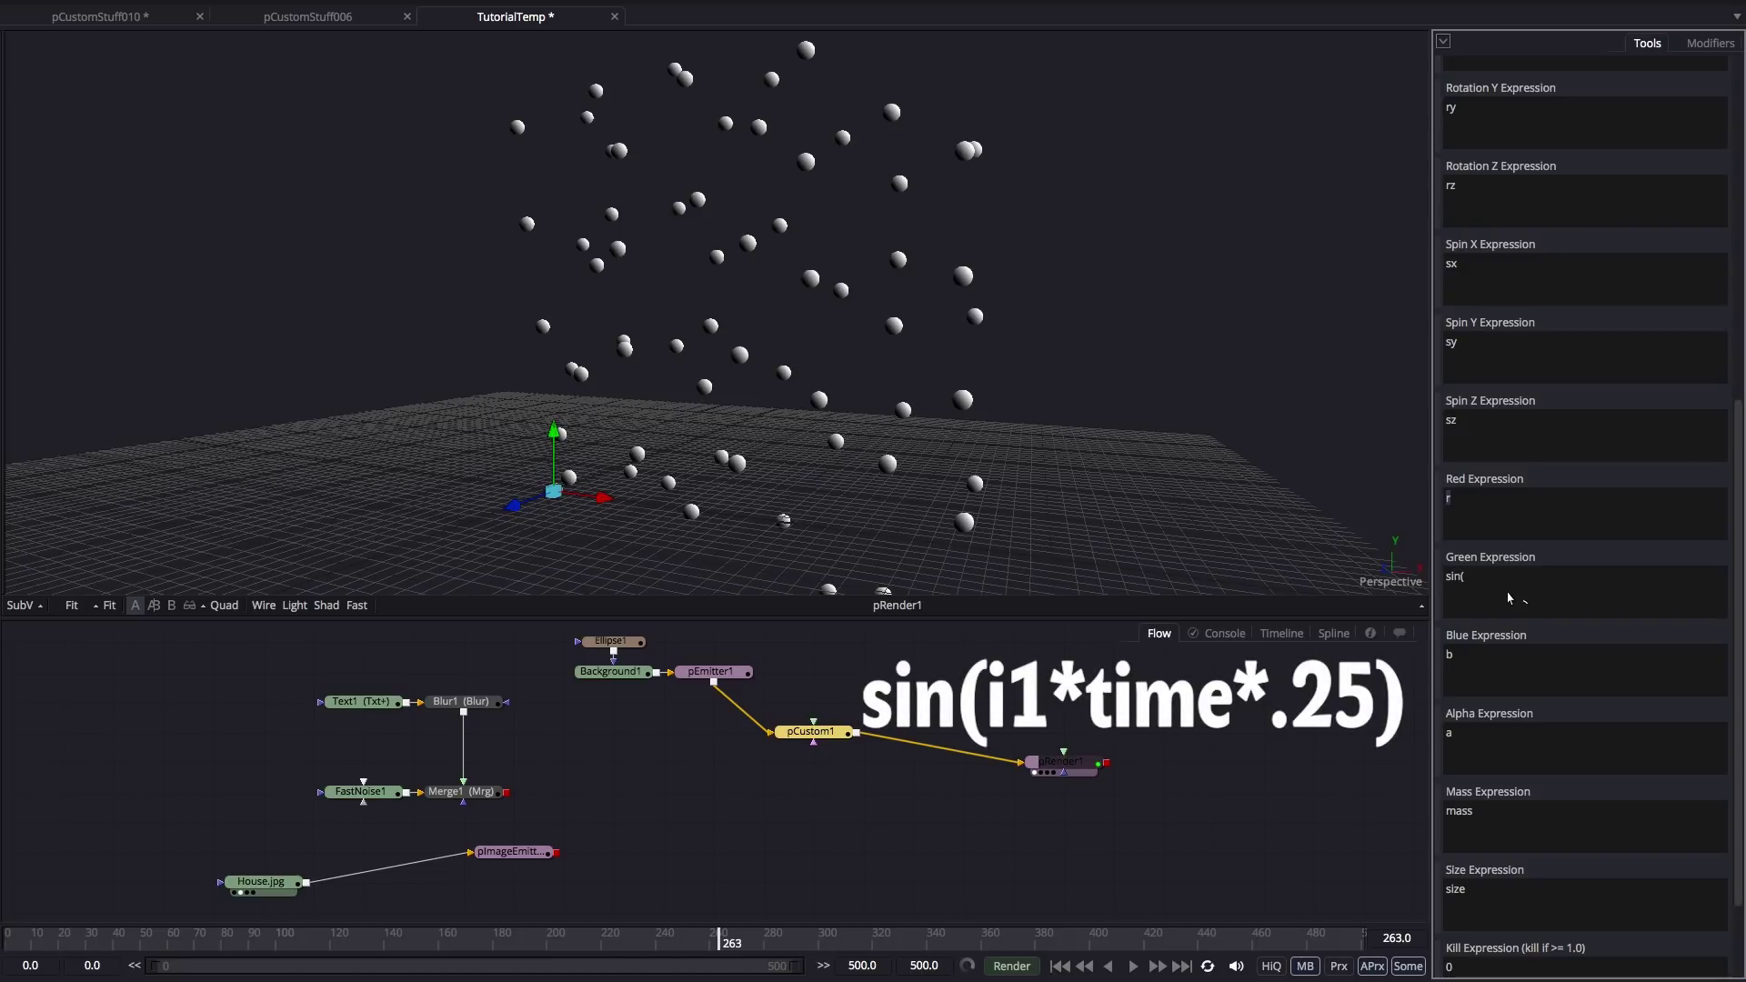
{"action": "type", "text": "i1"}
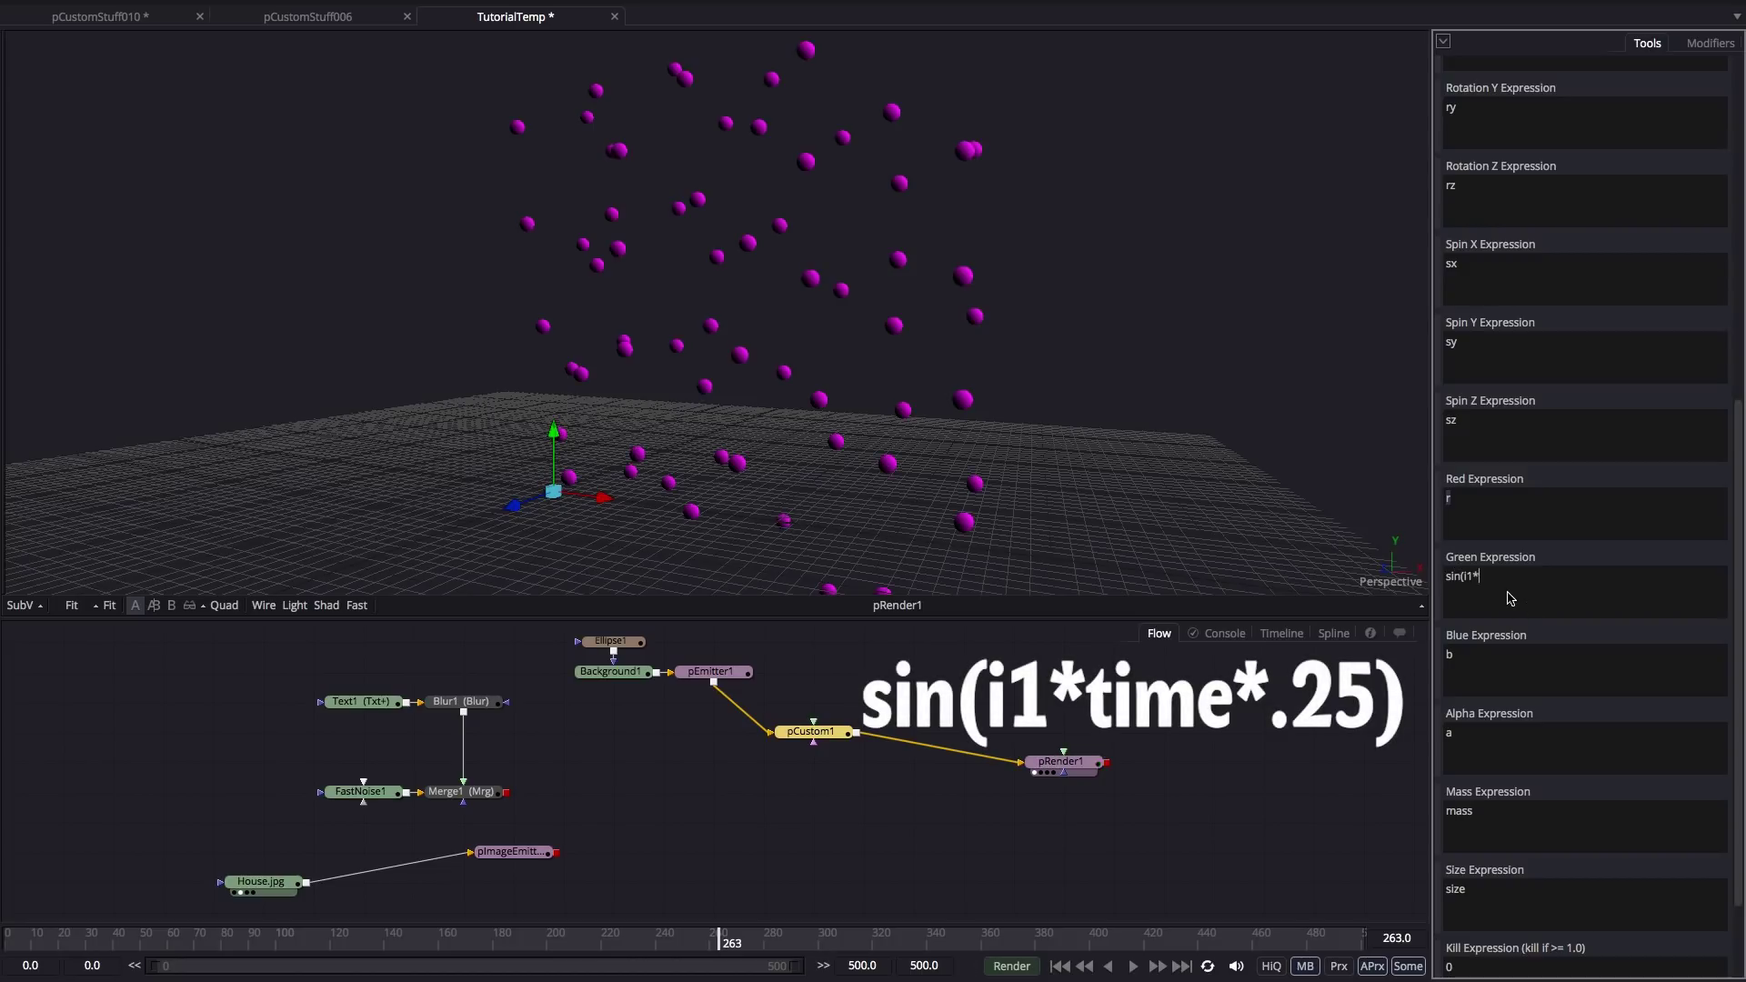
{"action": "type", "text": "*time*.25"}
{"action": "left_click", "coordinate": [1059, 965]}
{"action": "left_click", "coordinate": [1133, 967]}
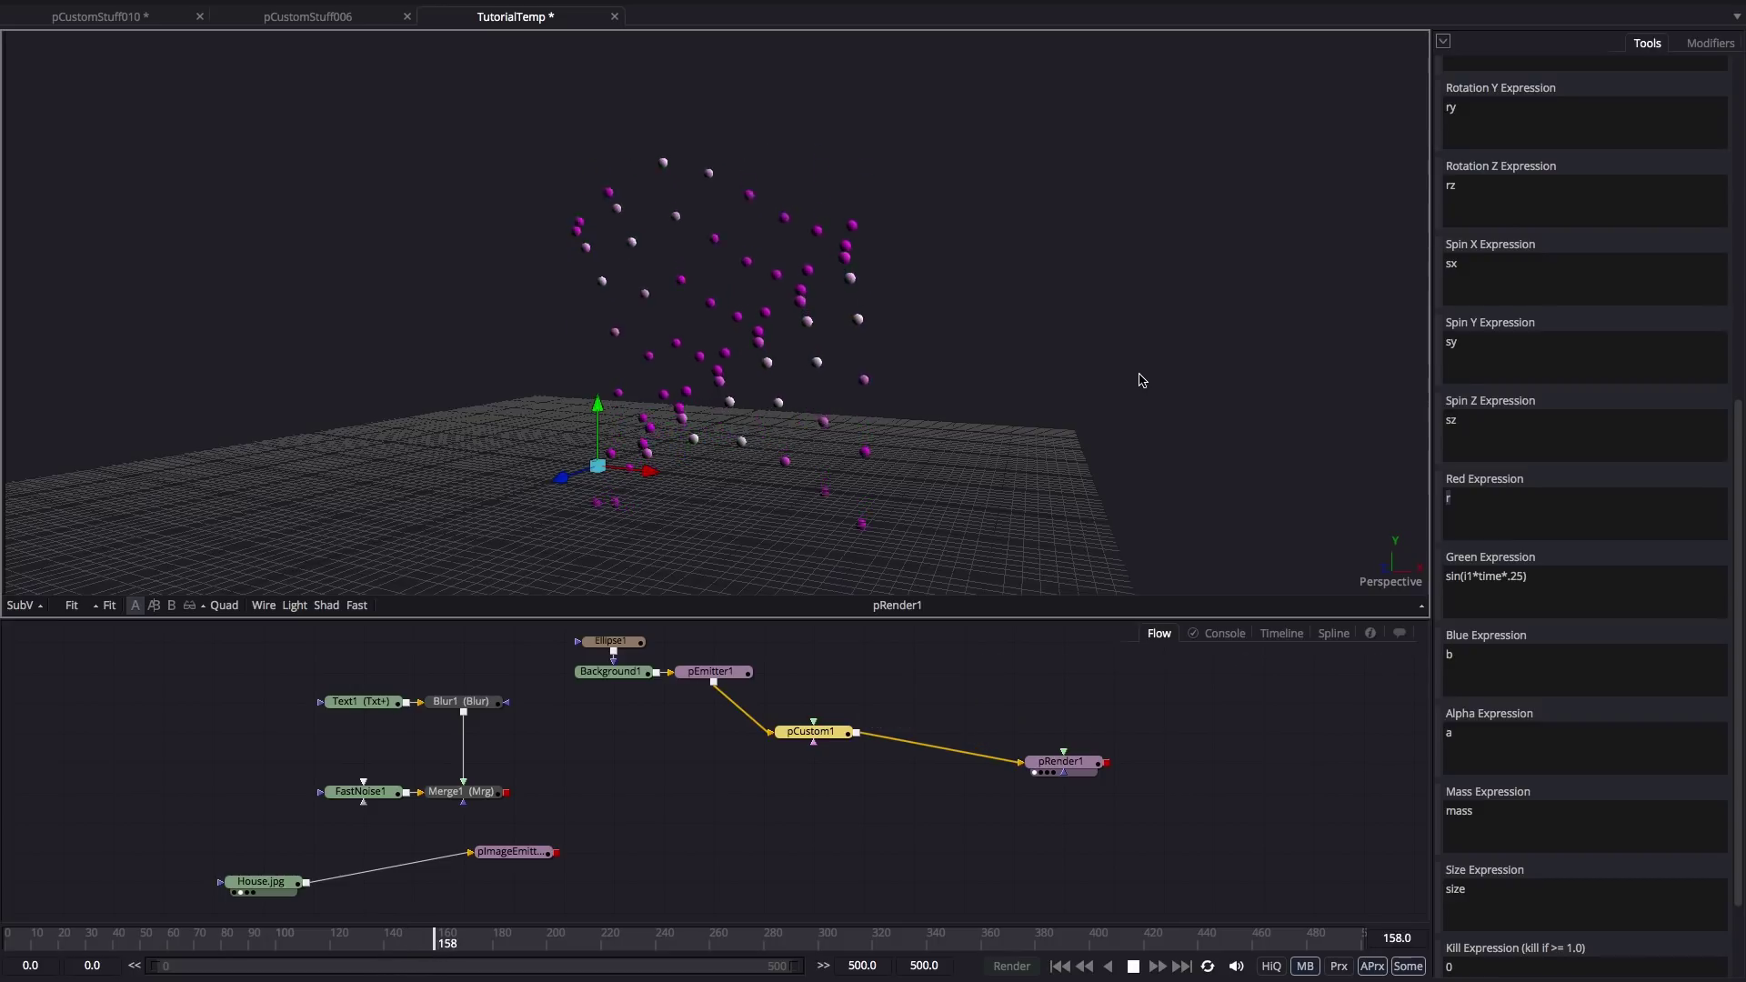
{"action": "key", "text": "space"}
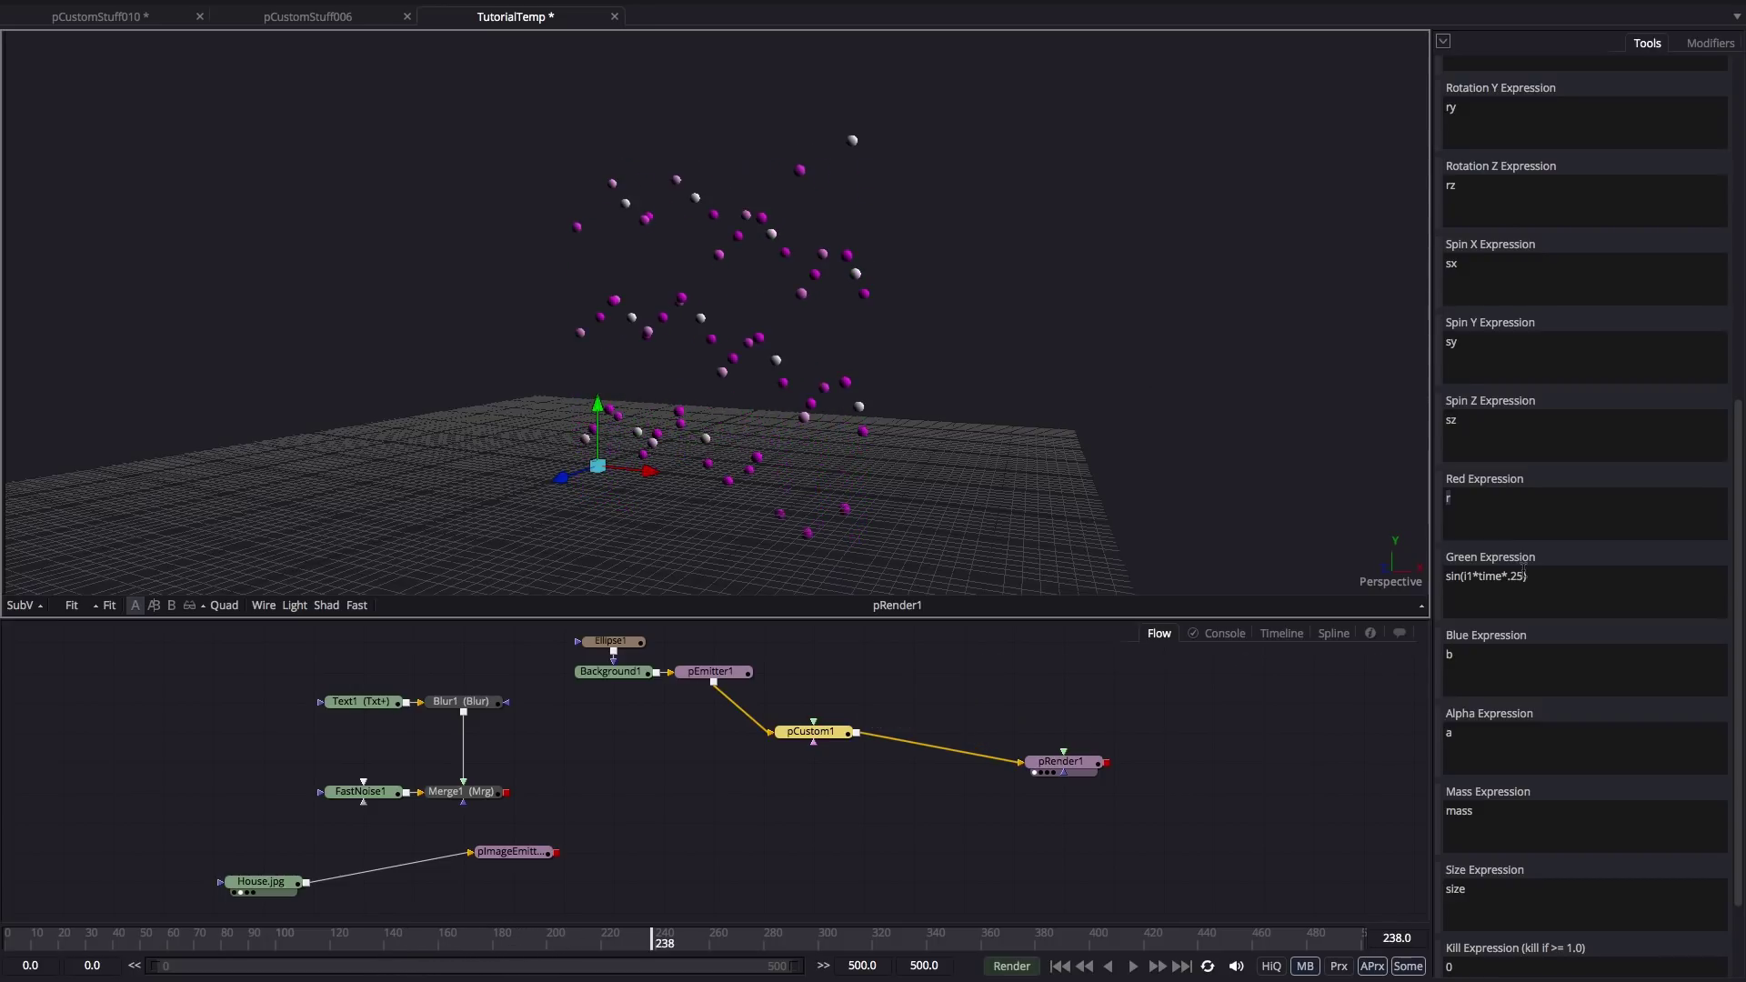
Copy the Green Expression into the Red Expression, change it to cos(i1*time*.25), and play the animation from the start.
{"action": "left_click_drag", "start_coordinate": [1526, 575], "coordinate": [1443, 575]}
{"action": "left_click_drag", "start_coordinate": [1466, 499], "coordinate": [1351, 488]}
{"action": "left_click", "coordinate": [1443, 505]}
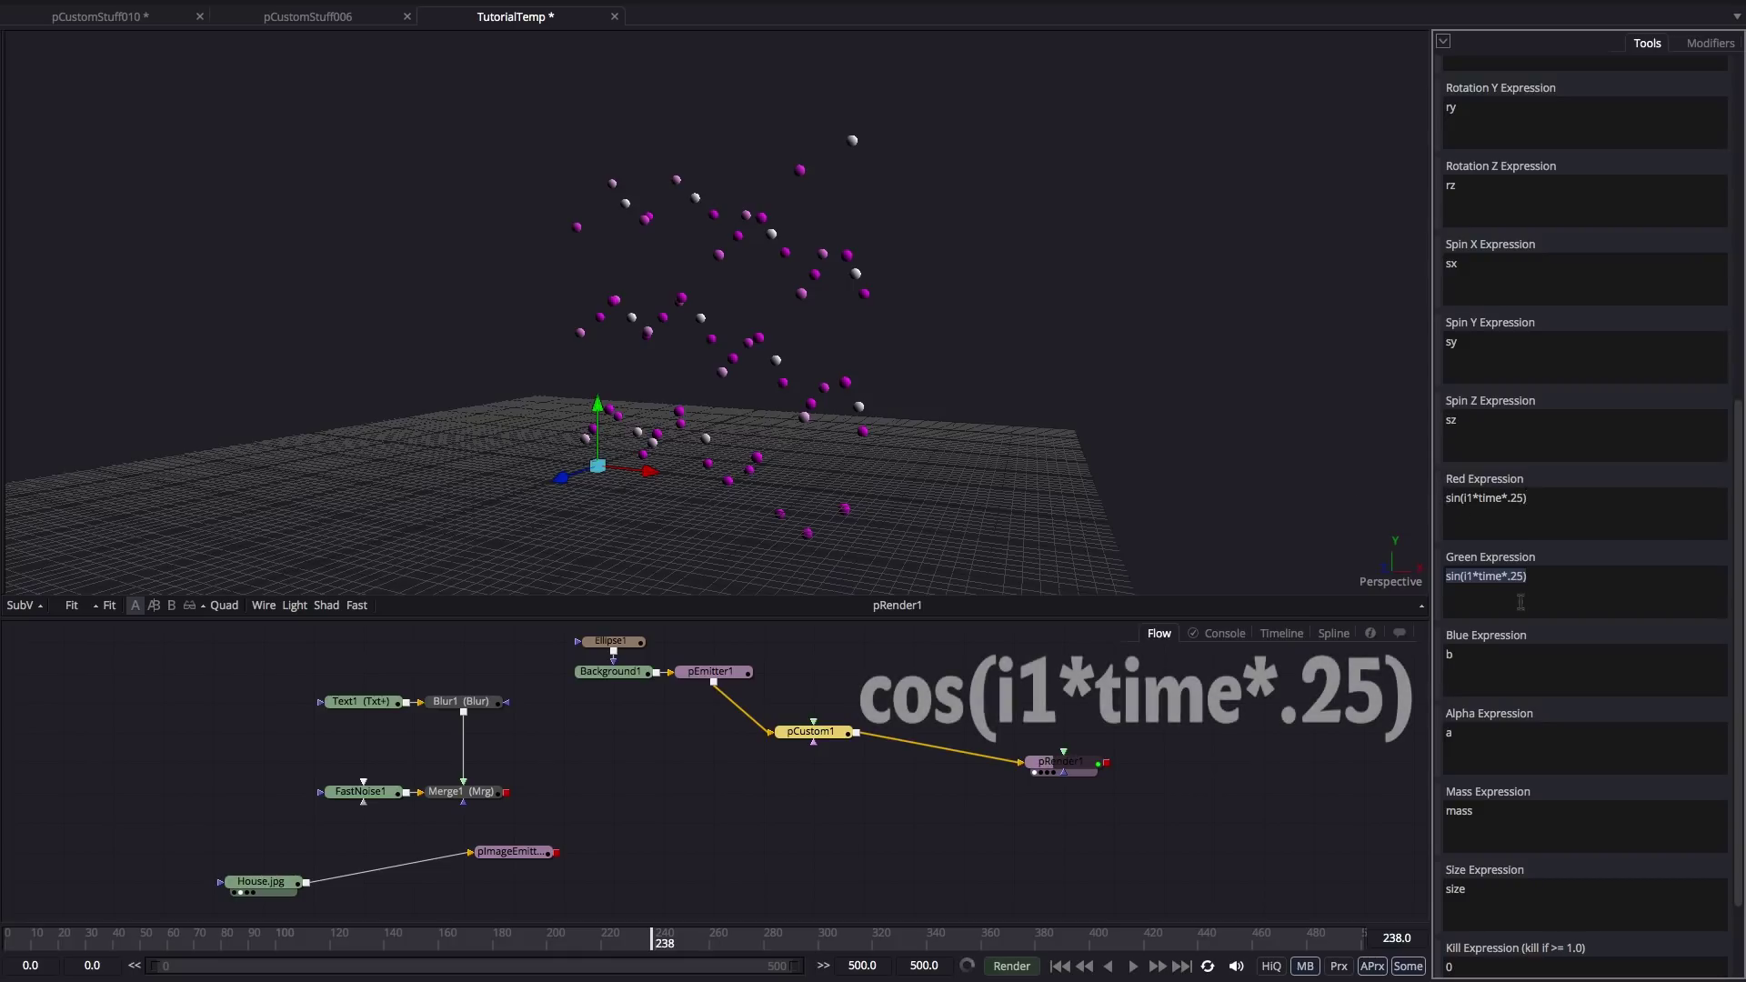
{"action": "key", "text": "Delete"}
{"action": "key", "text": "Delete"}
{"action": "key", "text": "Delete"}
{"action": "type", "text": "cos"}
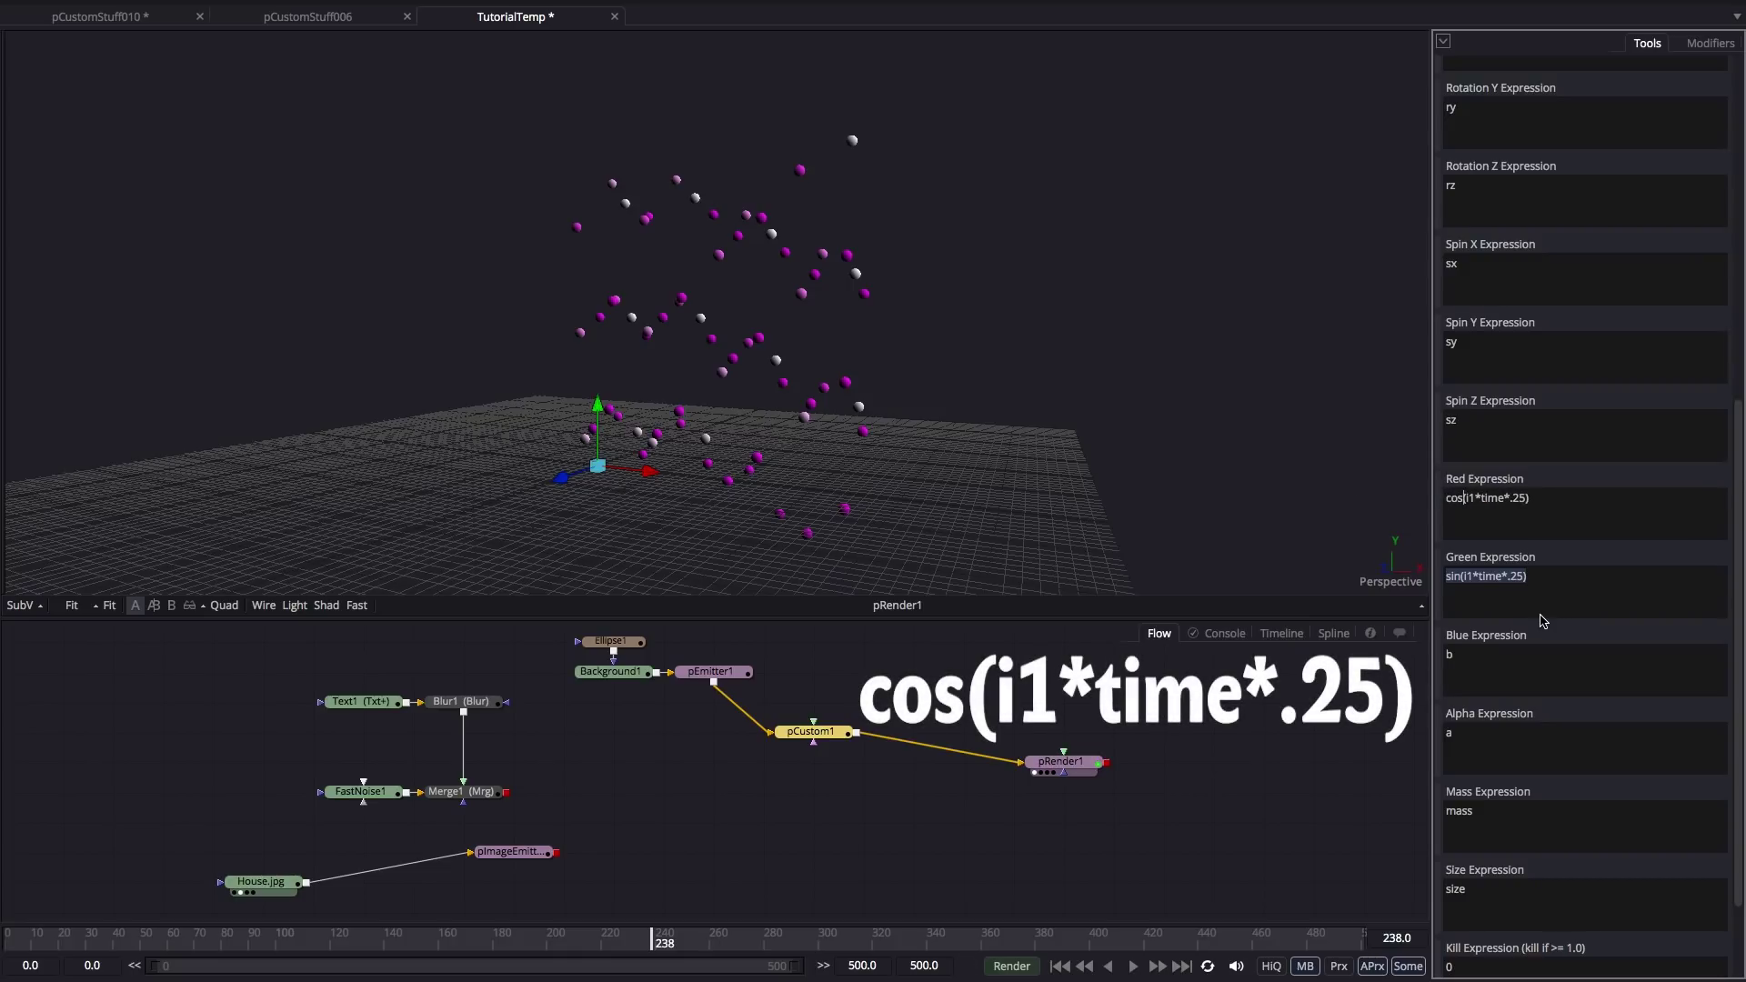
{"action": "left_click", "coordinate": [1060, 966]}
{"action": "left_click", "coordinate": [1136, 968]}
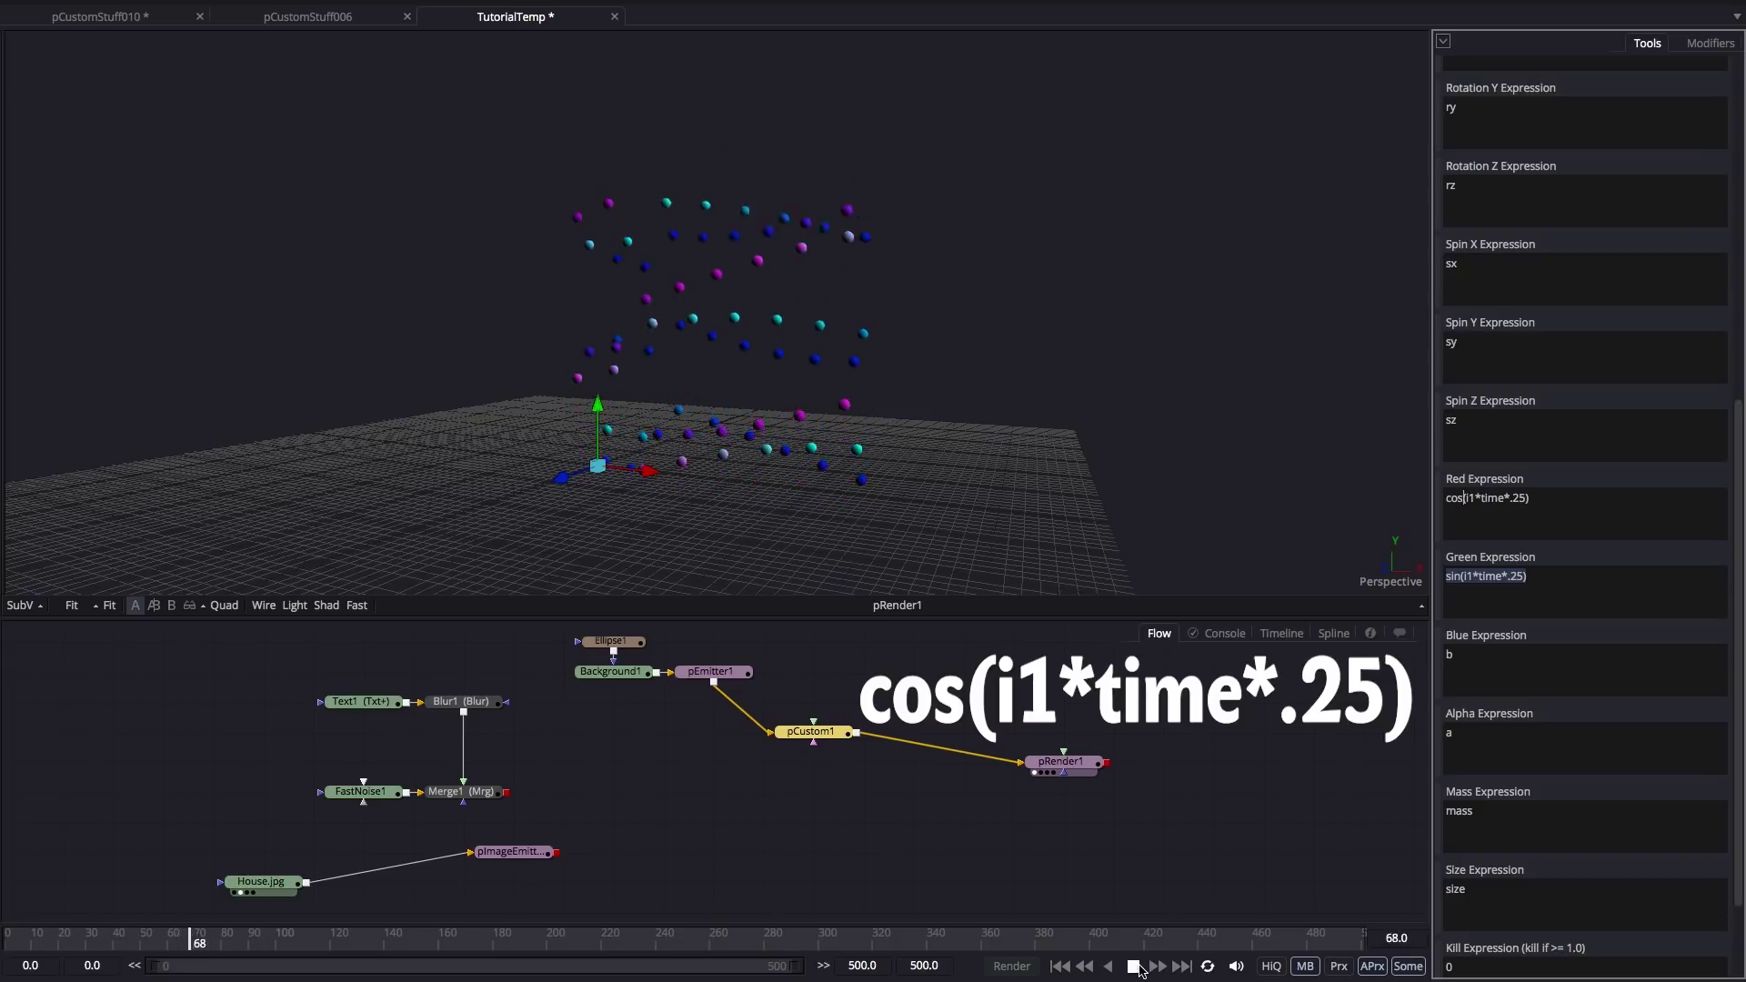
Append +.5 to both the Red and Green expressions and review the playing particles alongside the position expressions.
{"action": "left_click", "coordinate": [1134, 967]}
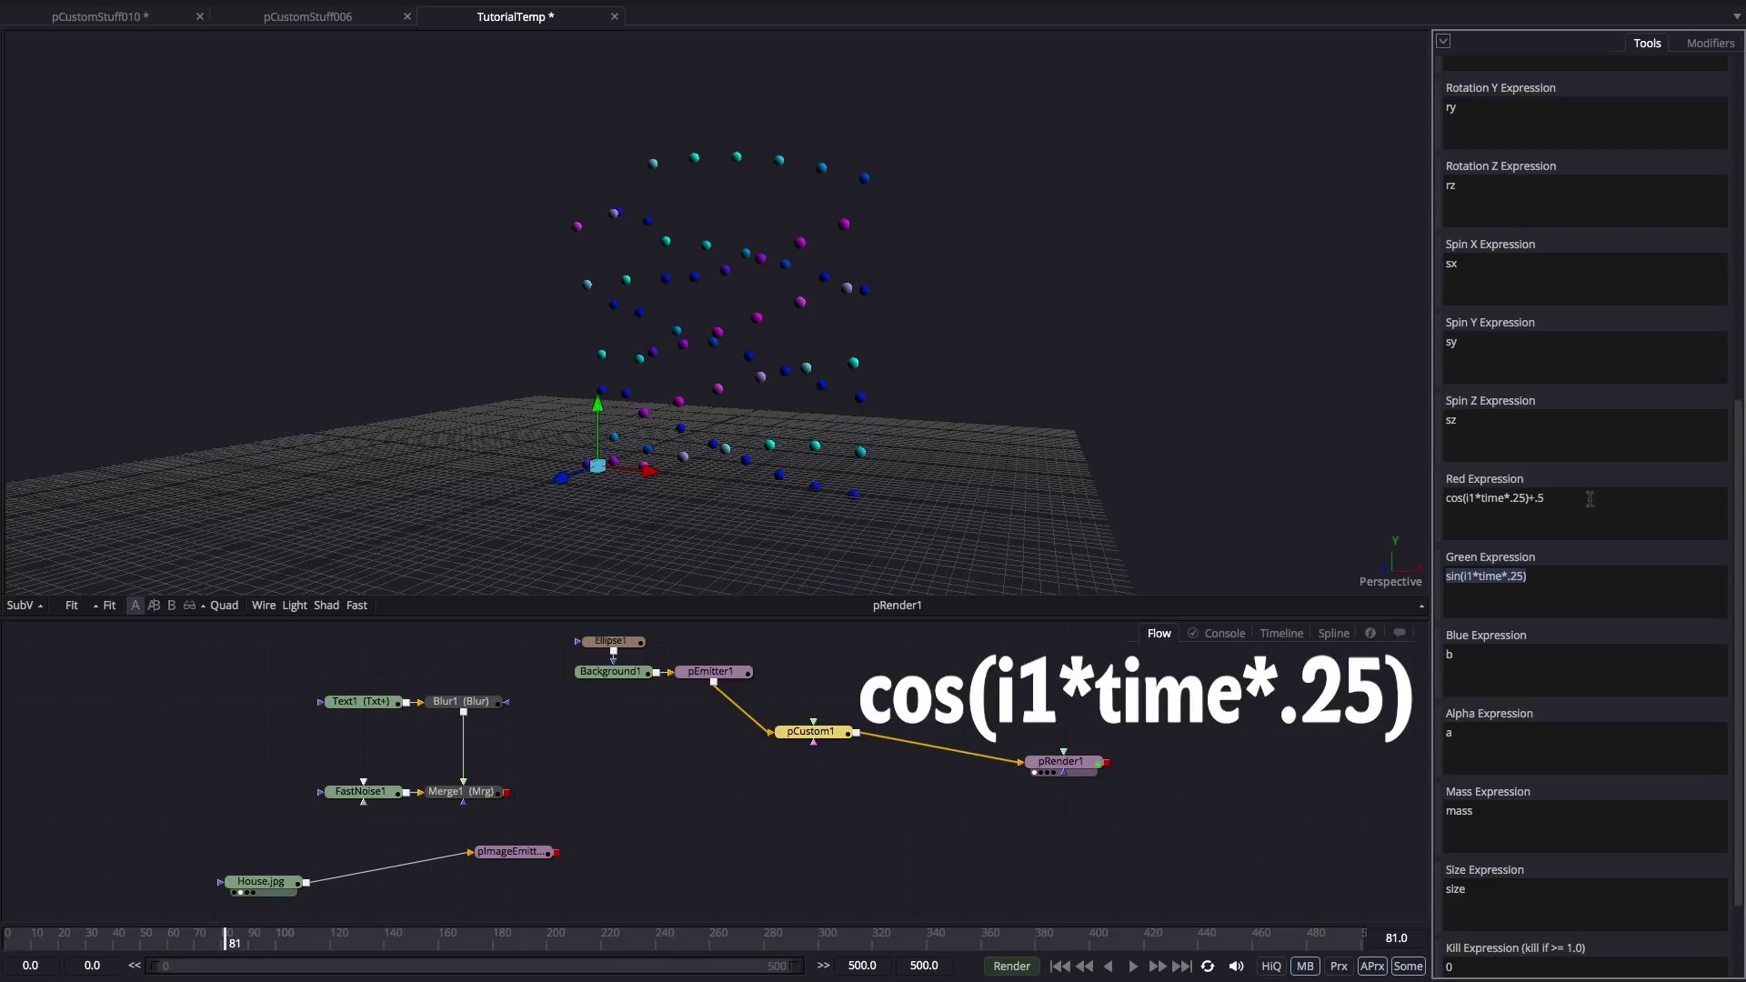
{"action": "left_click", "coordinate": [1567, 580]}
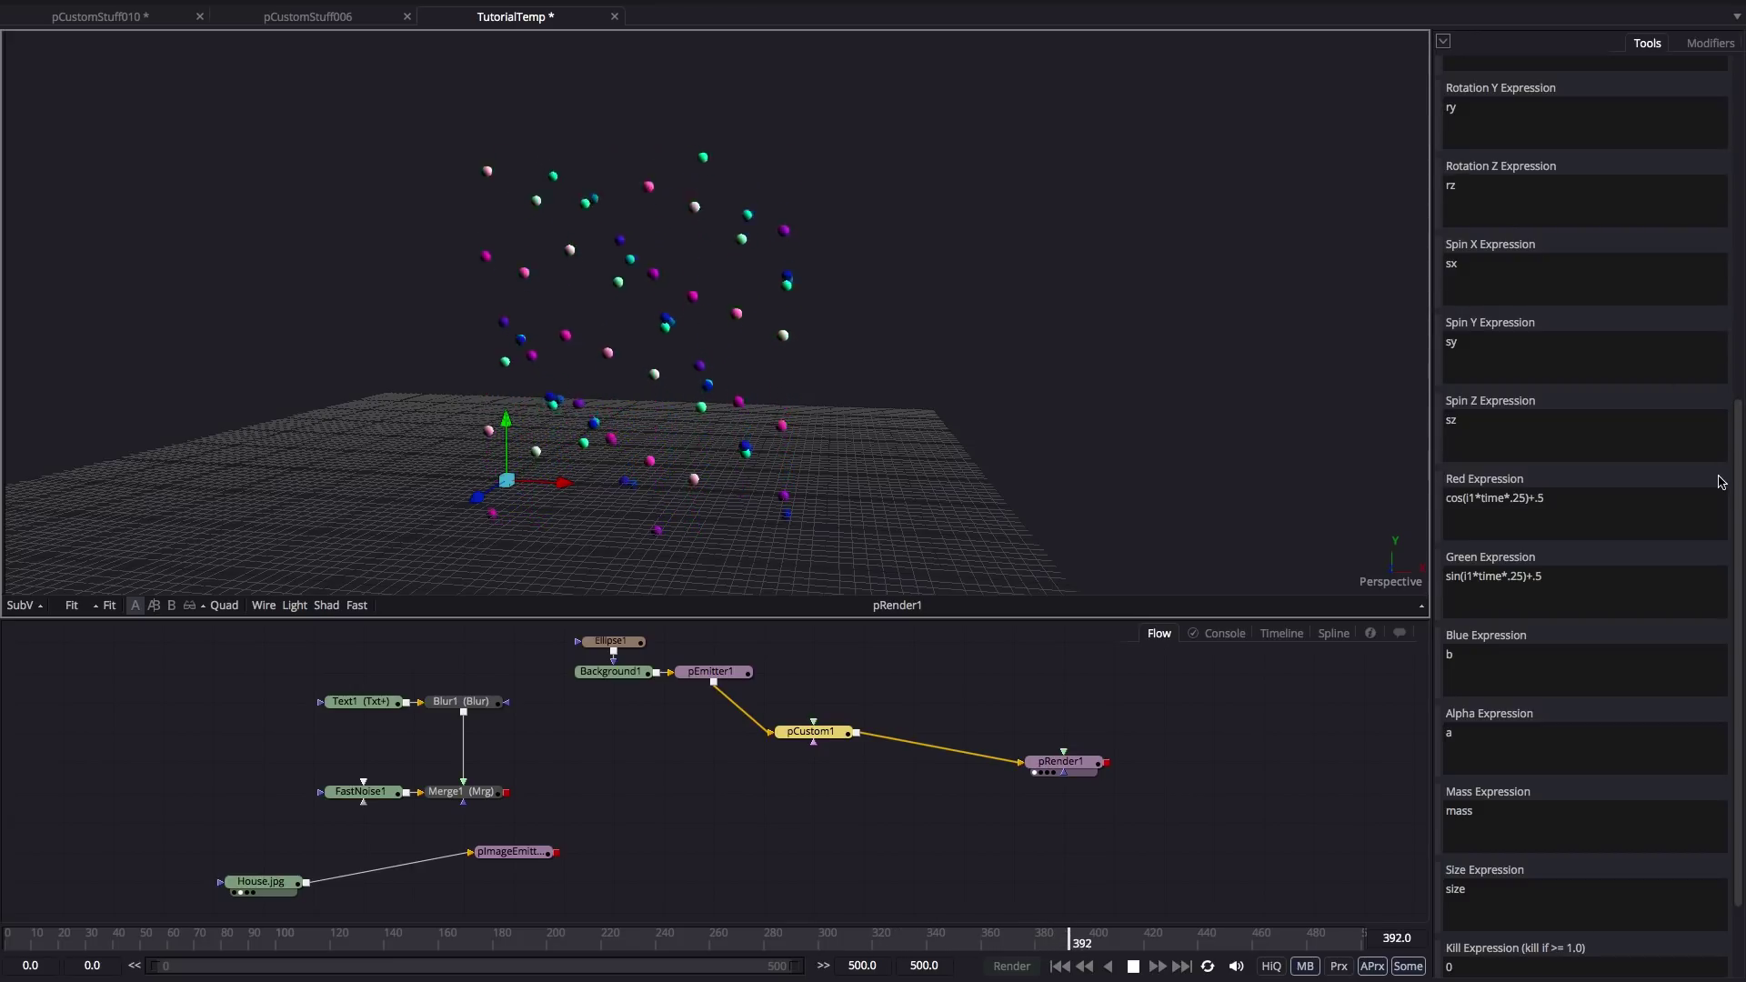
{"action": "left_click_drag", "start_coordinate": [1736, 491], "coordinate": [1737, 145]}
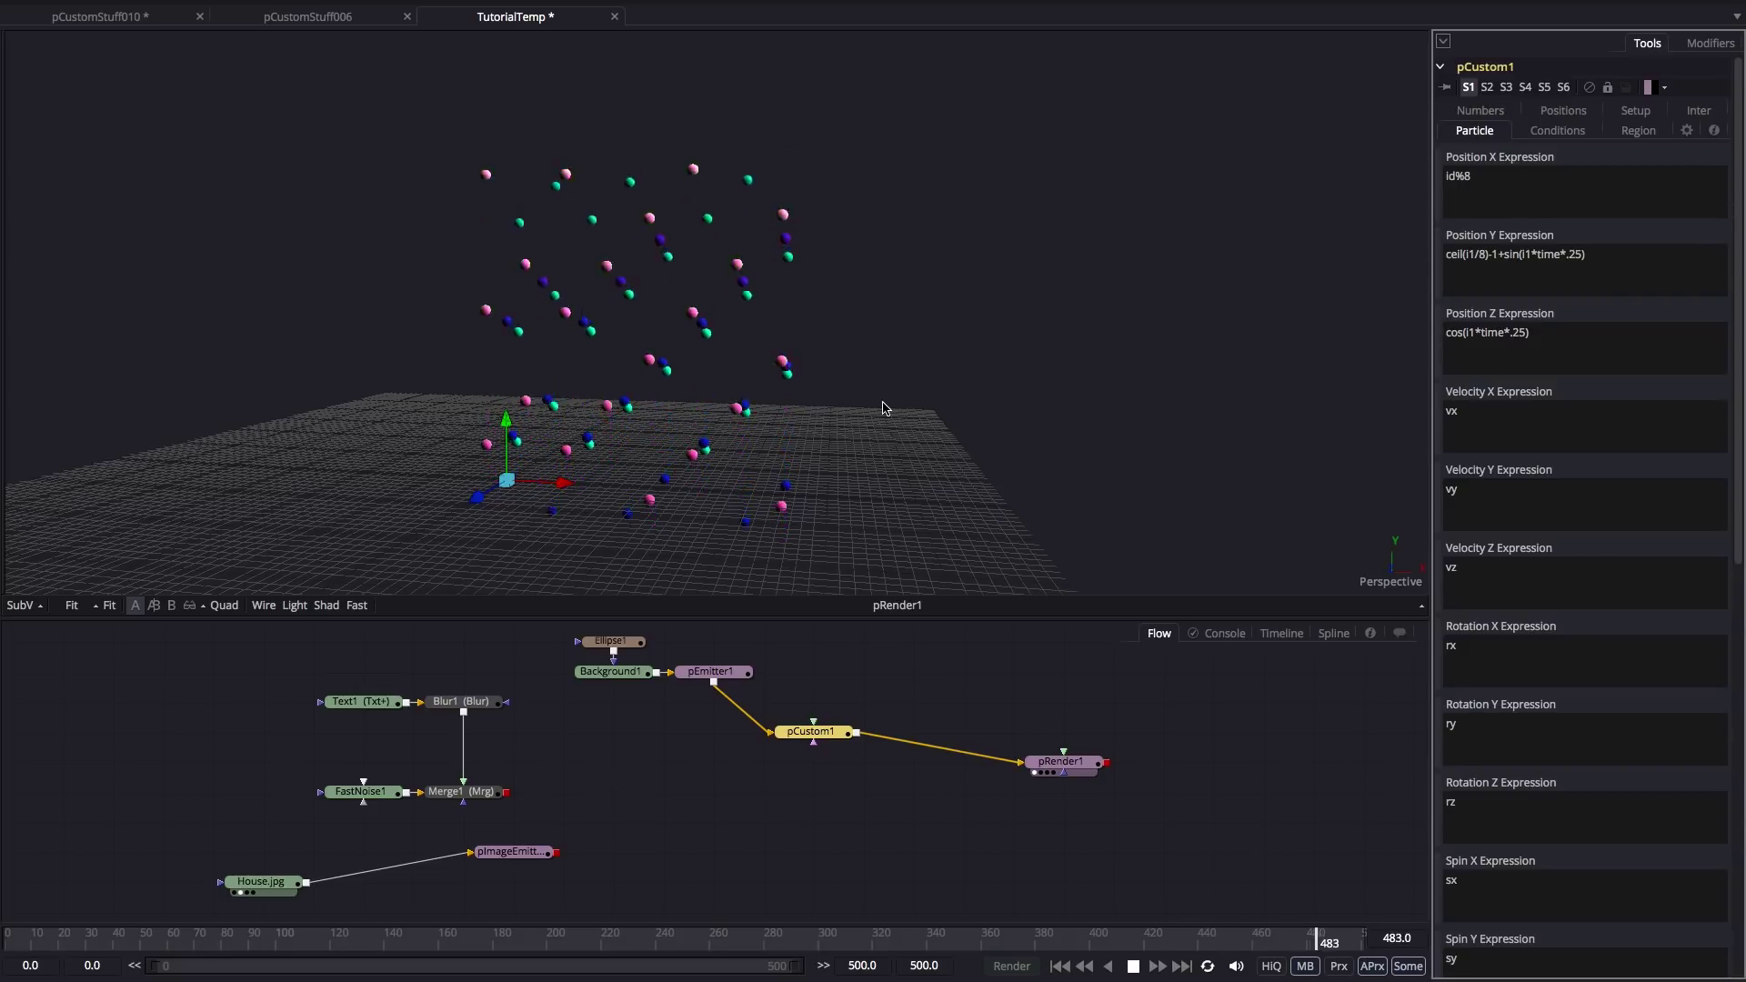
{"action": "left_click_drag", "start_coordinate": [880, 406], "coordinate": [1179, 394]}
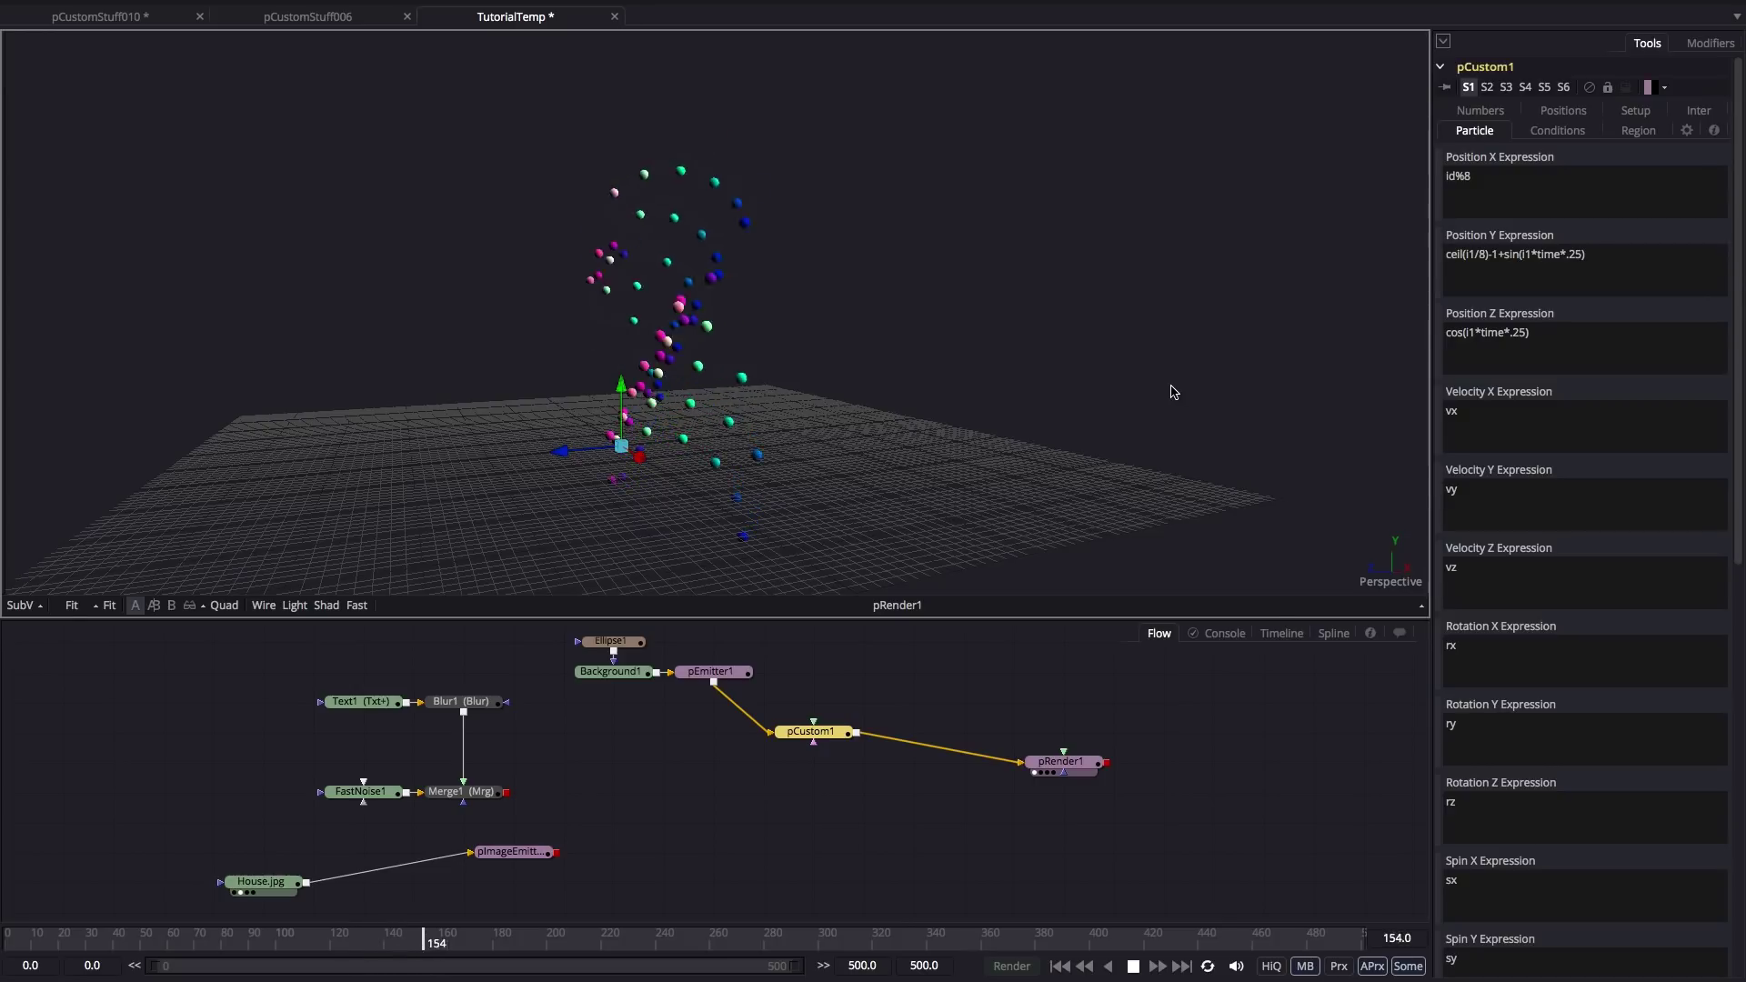